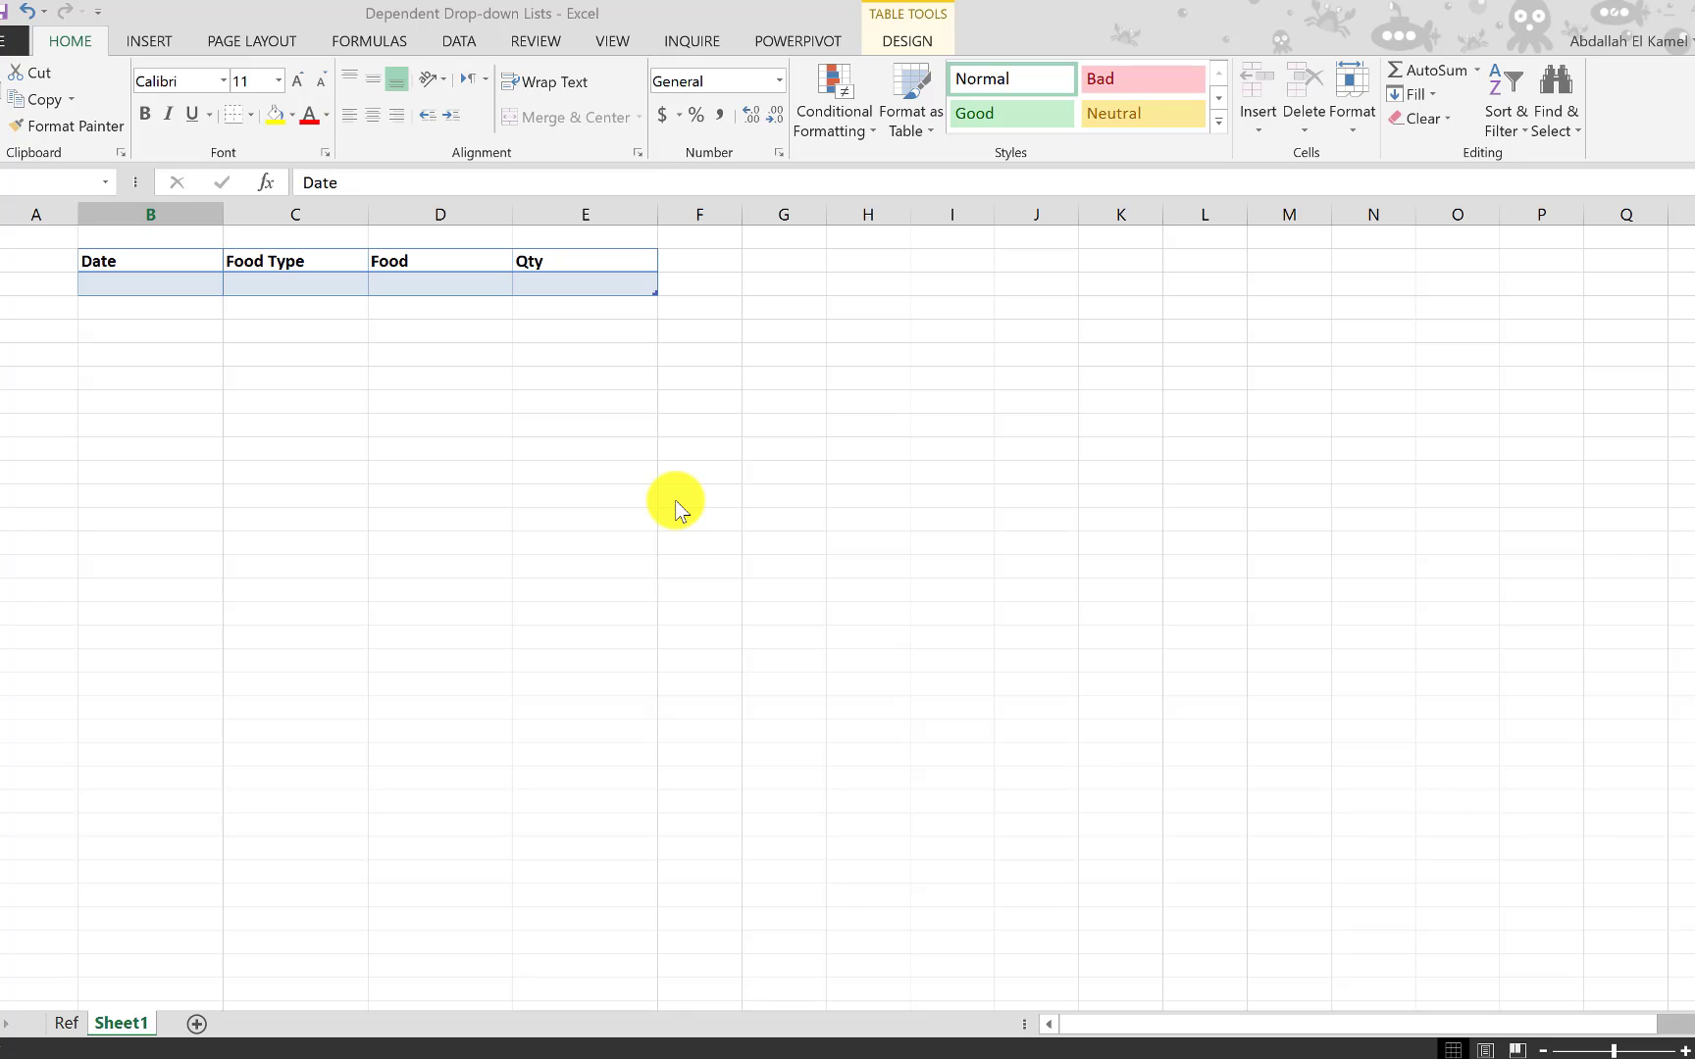
Step: Enter 1/1/2017 as the first row's date in cell B3, moving on to Food Type
{"action": "left_click", "coordinate": [180, 285]}
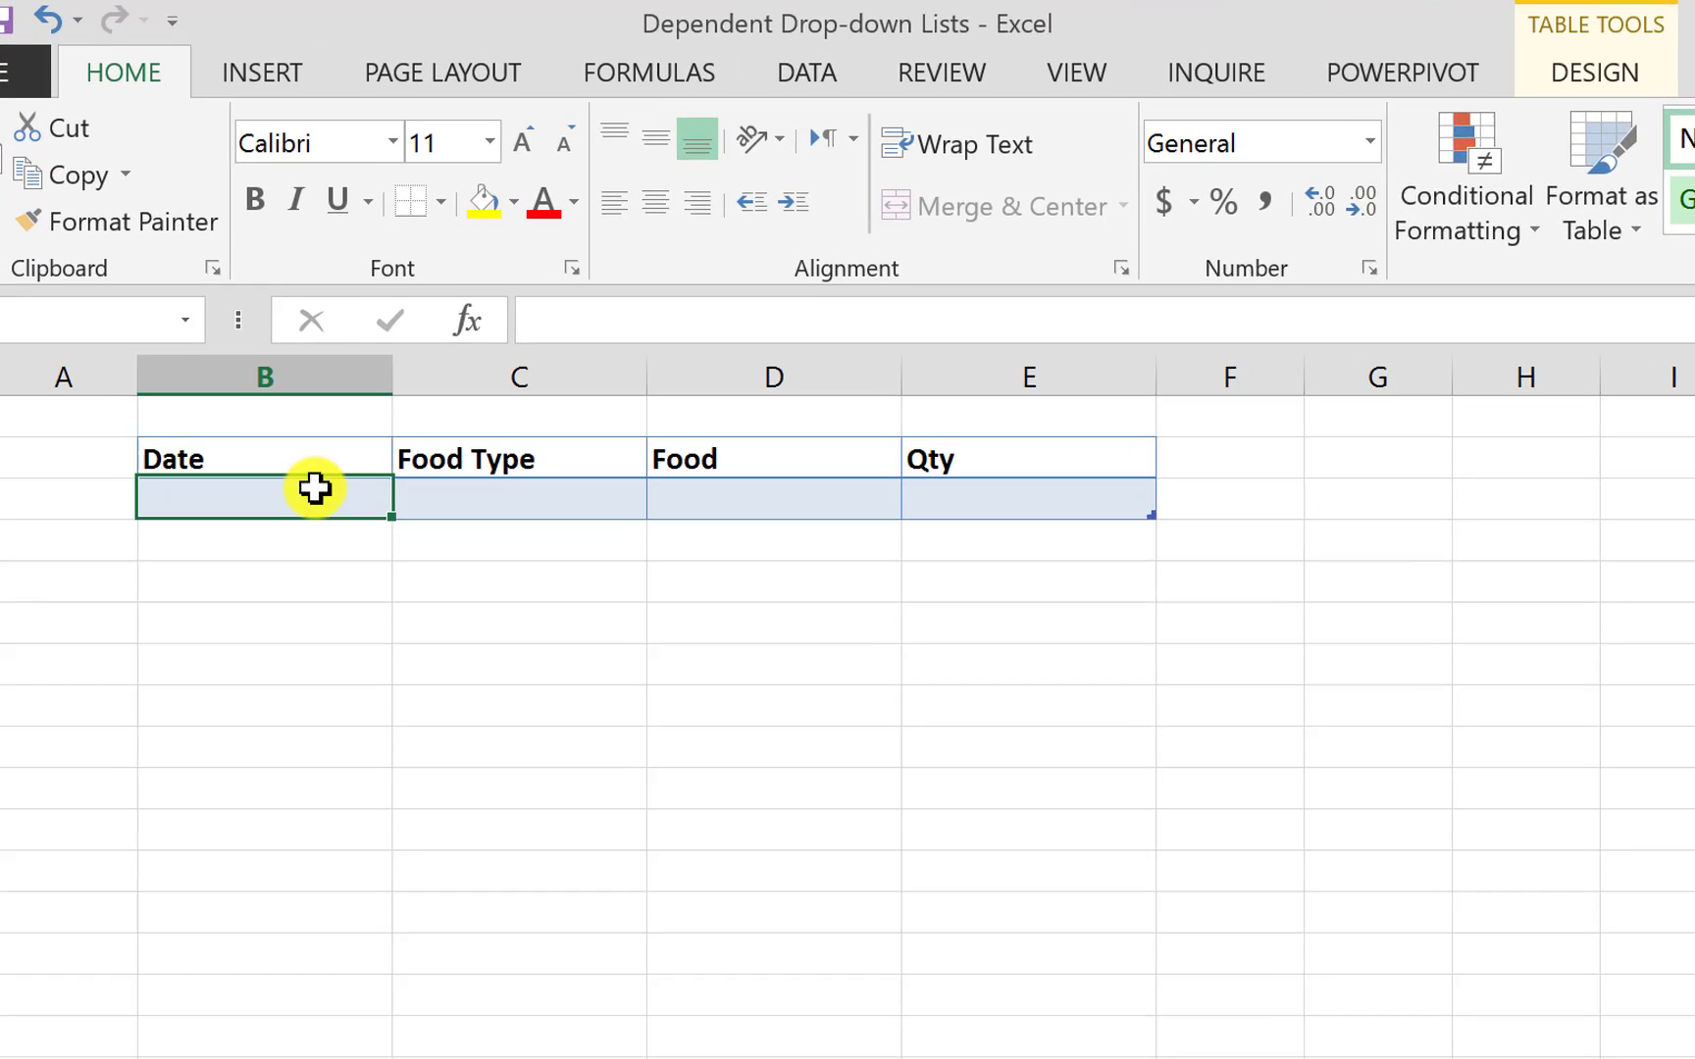
{"action": "type", "text": "1/1"}
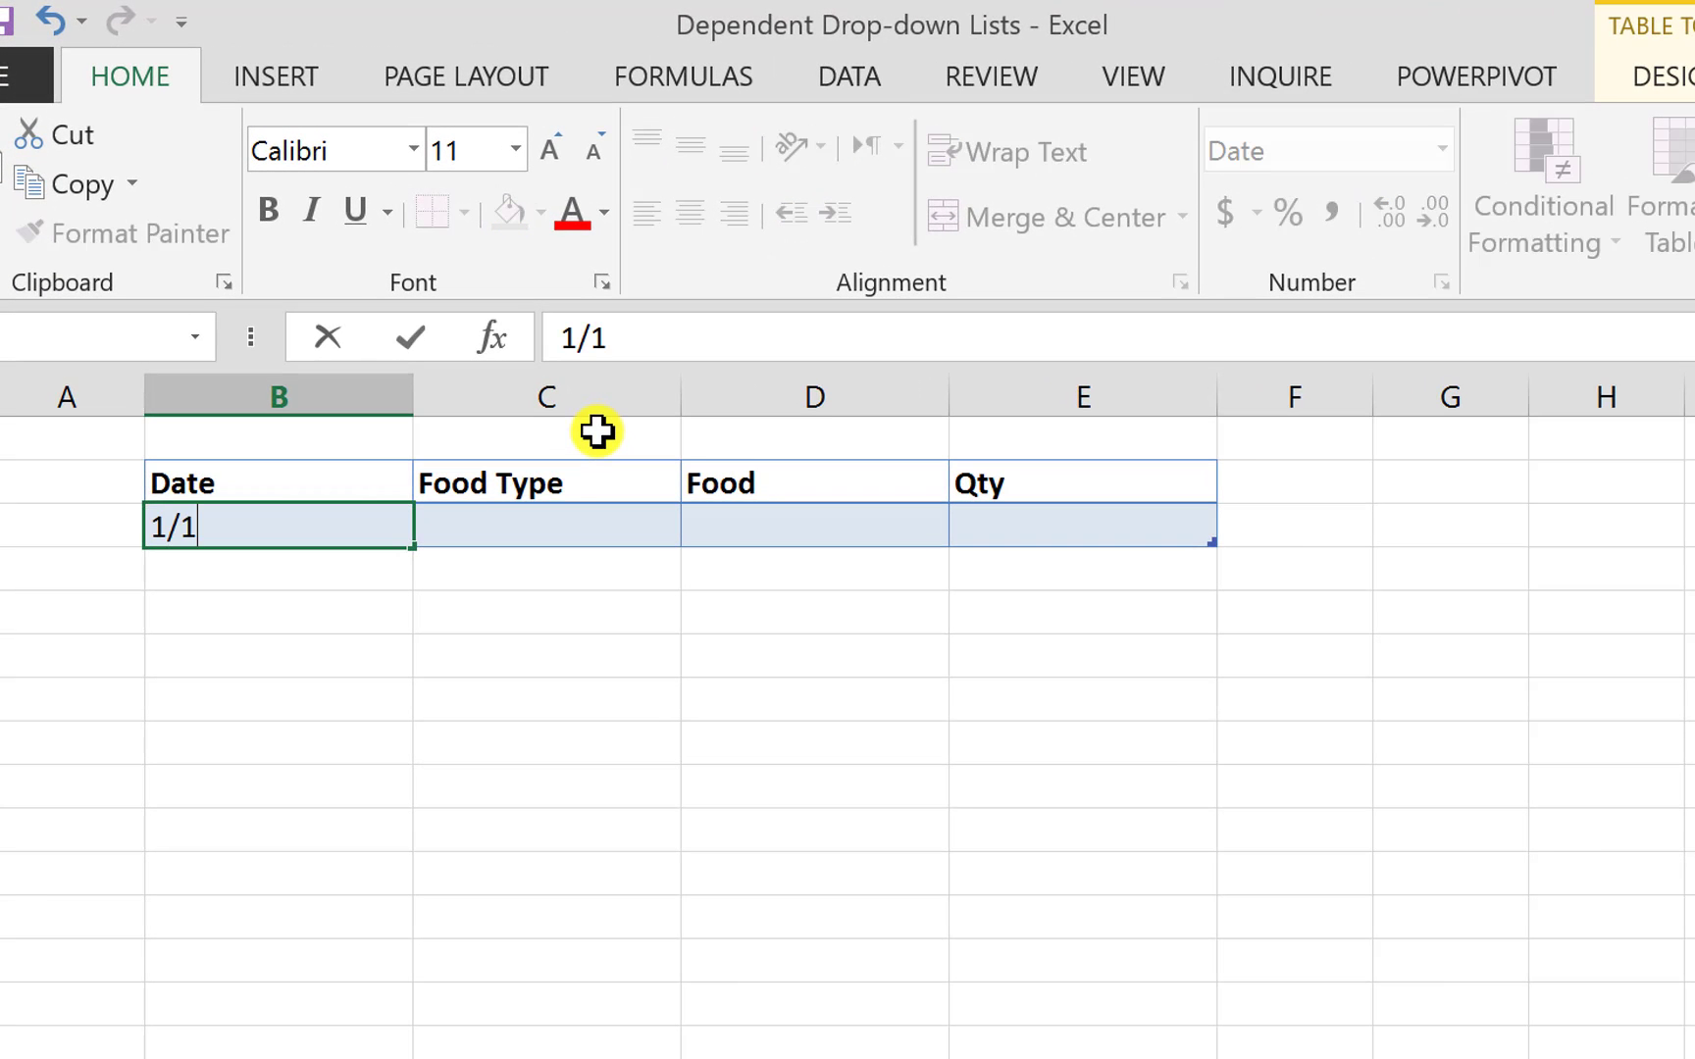
{"action": "type", "text": "/2017"}
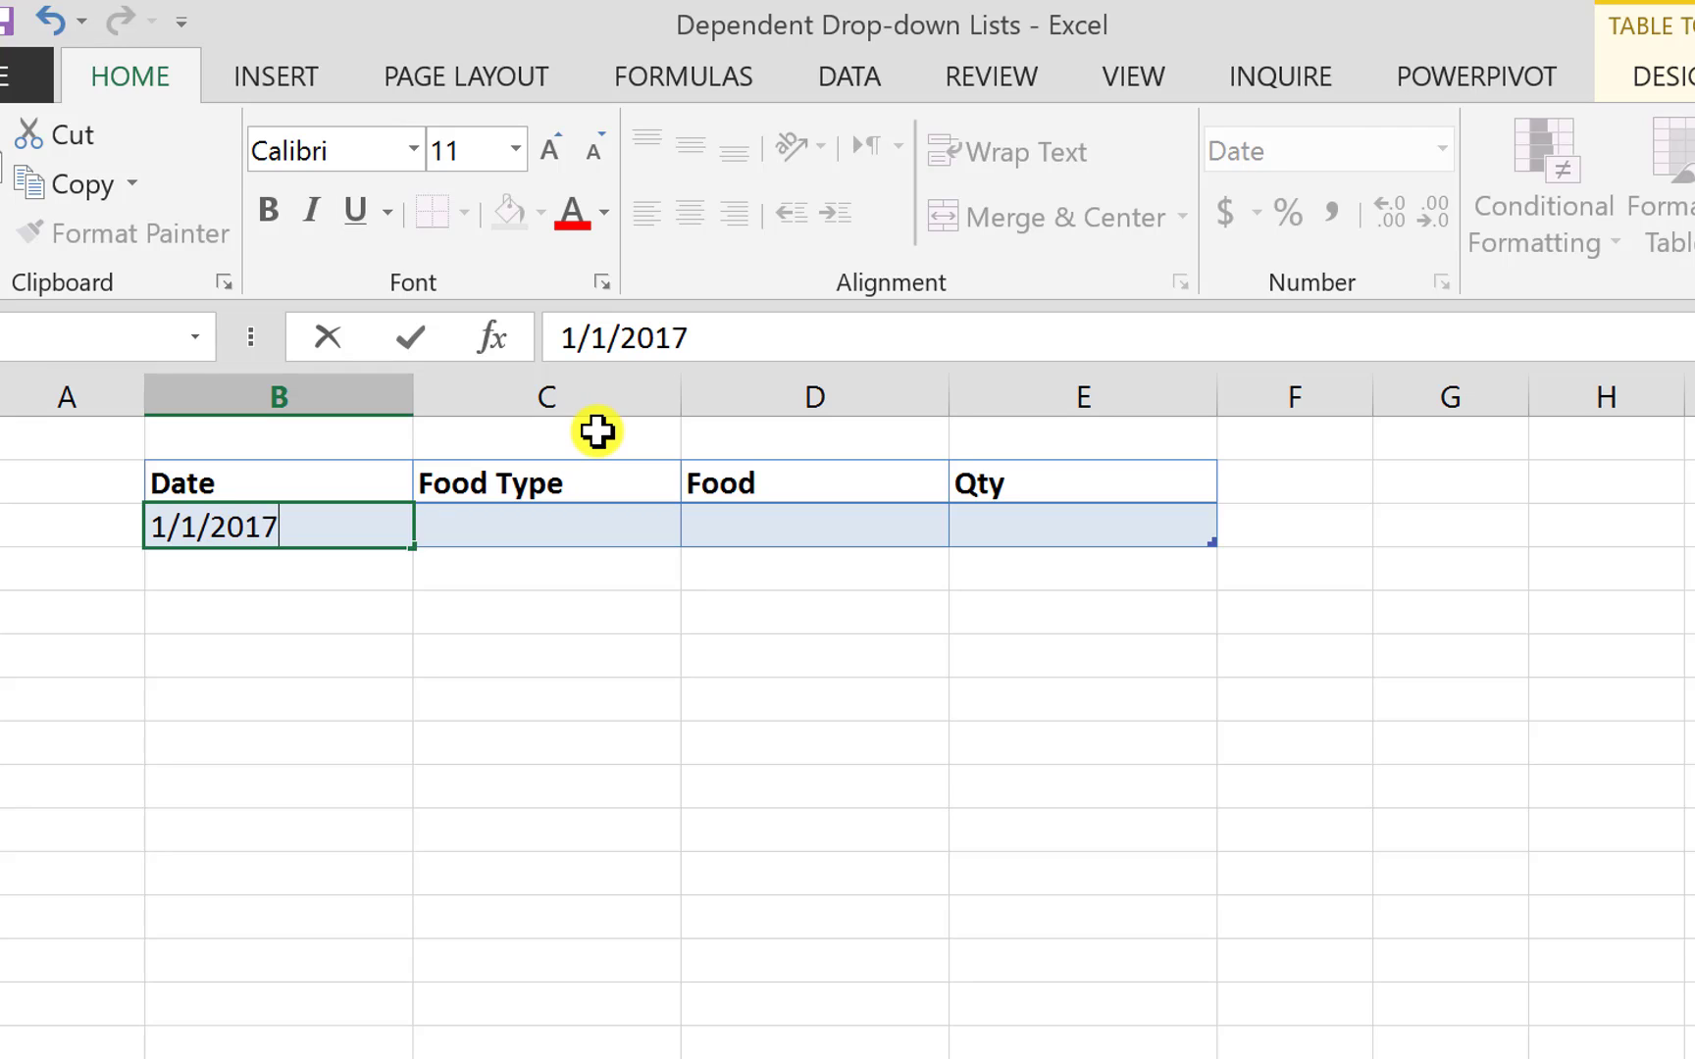
{"action": "key", "text": "Tab"}
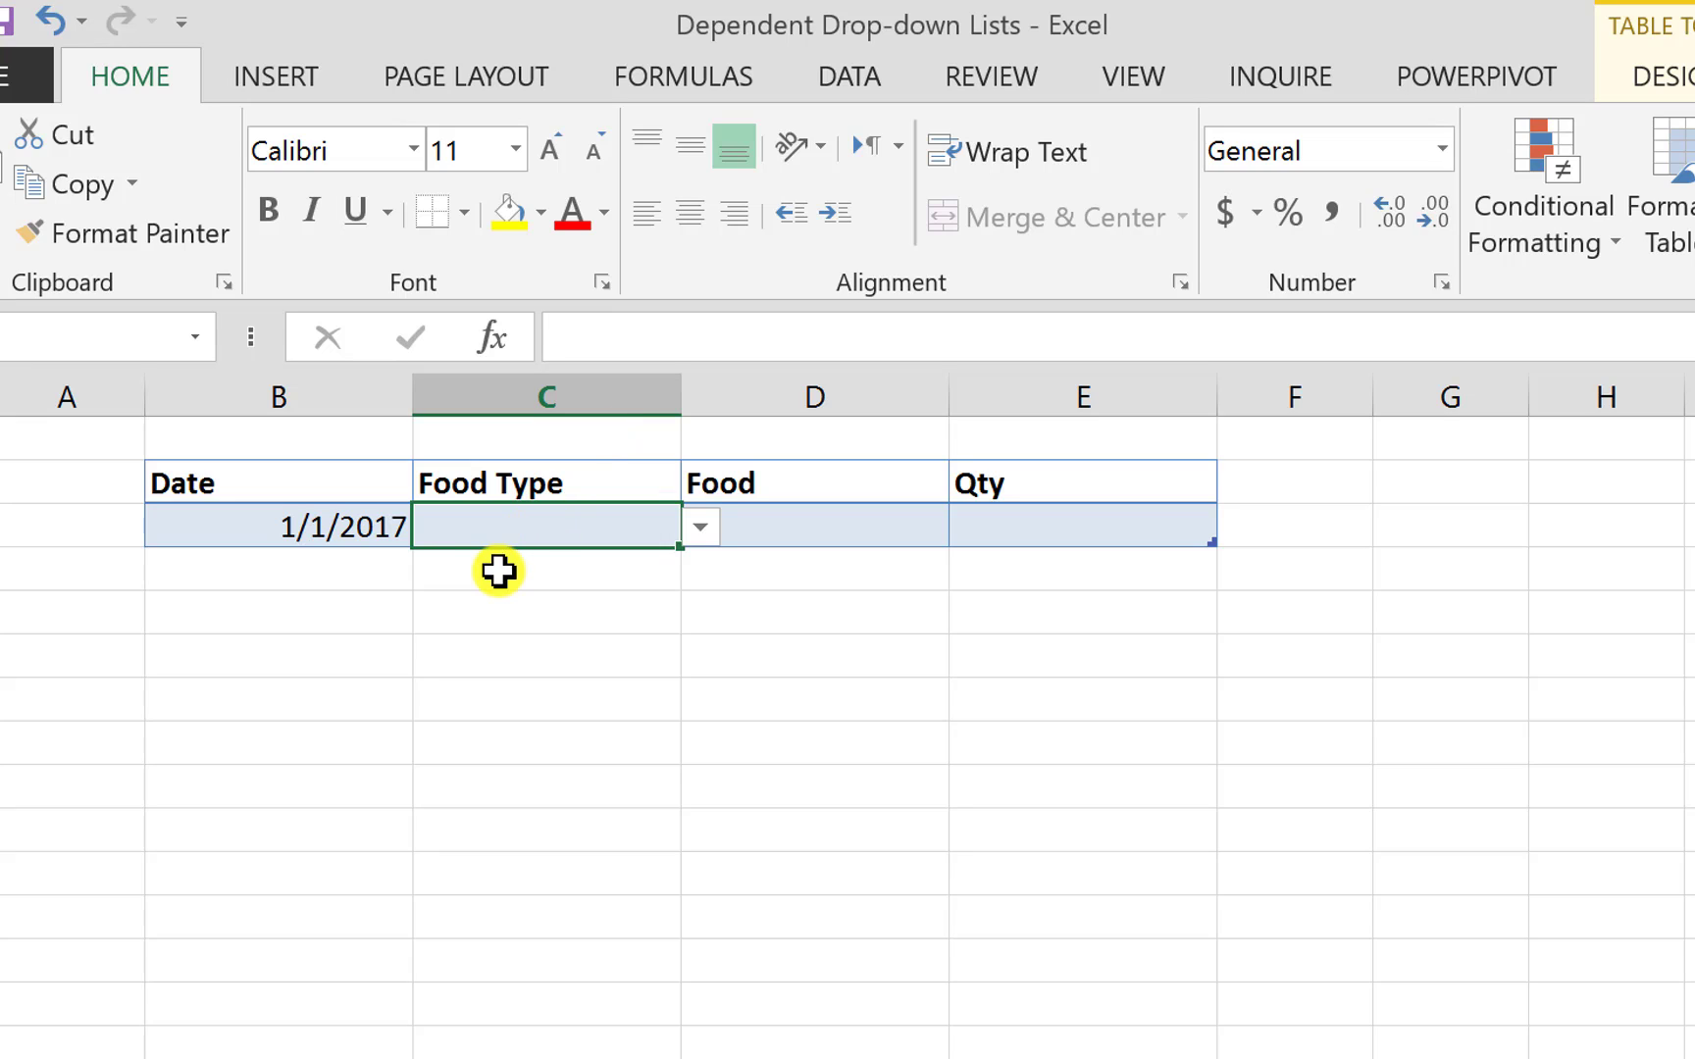
Step: Choose Vegetables as the Food Type and preview the vegetable list in the Food drop-down
{"action": "left_click", "coordinate": [698, 527]}
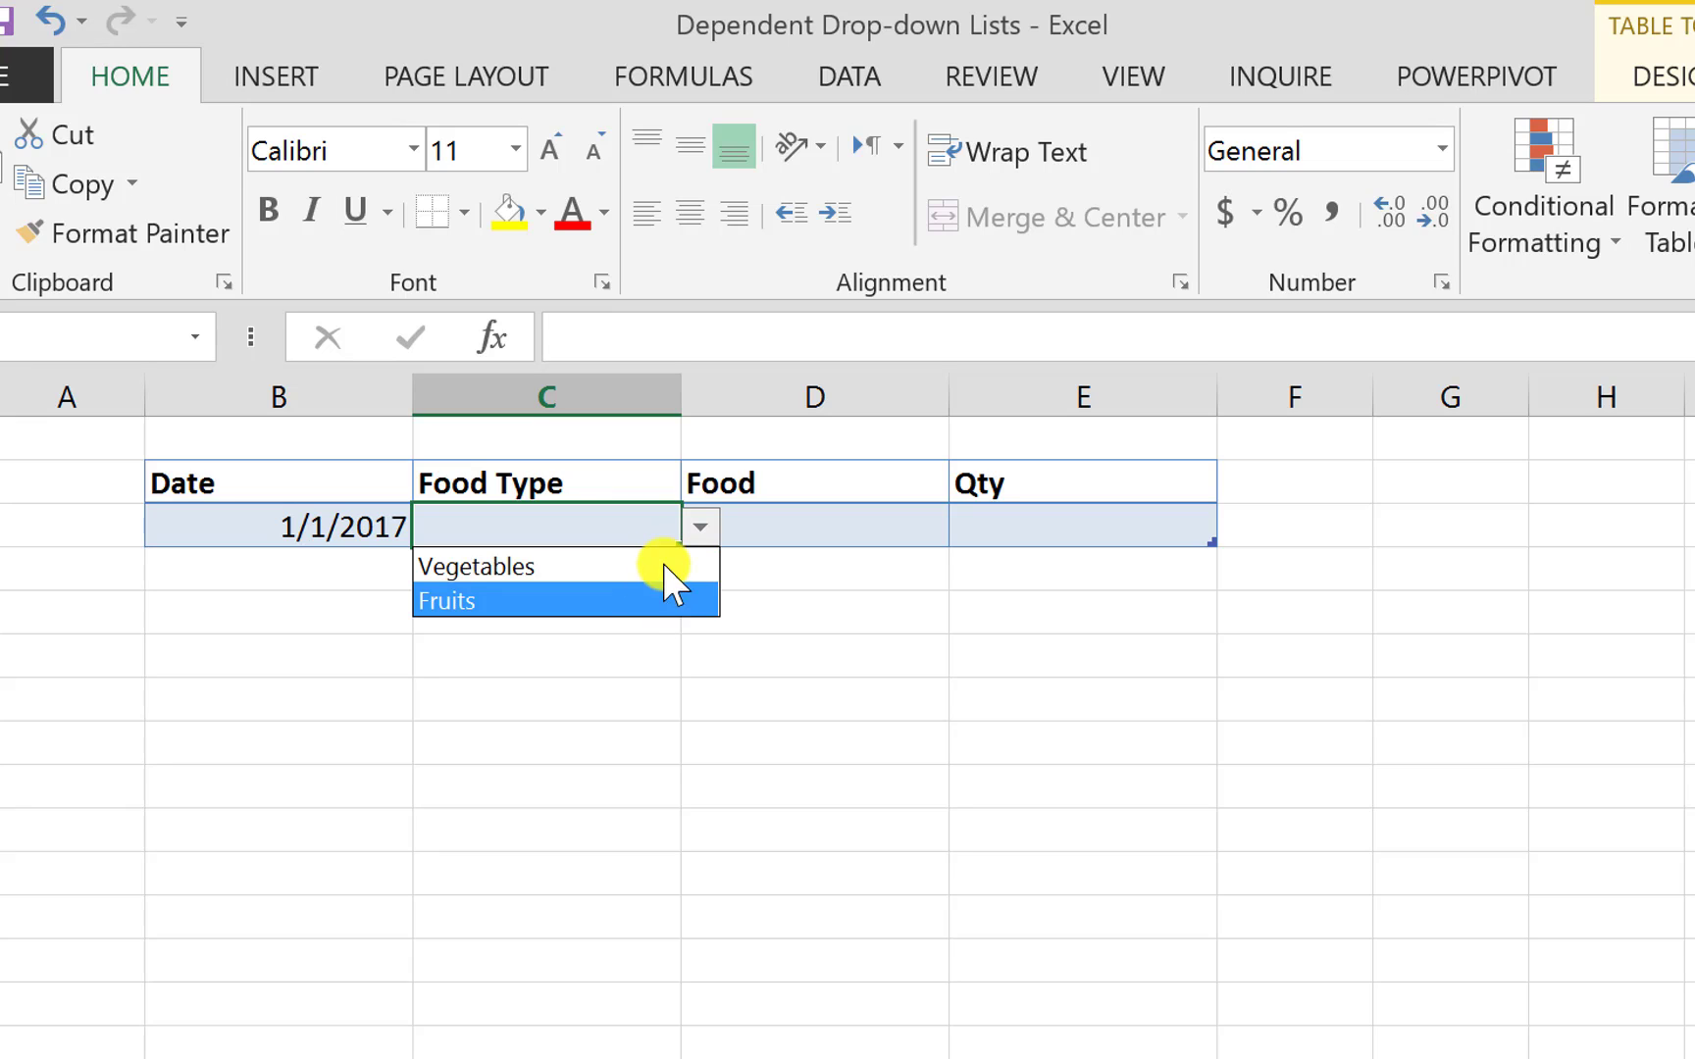
{"action": "left_click", "coordinate": [677, 579]}
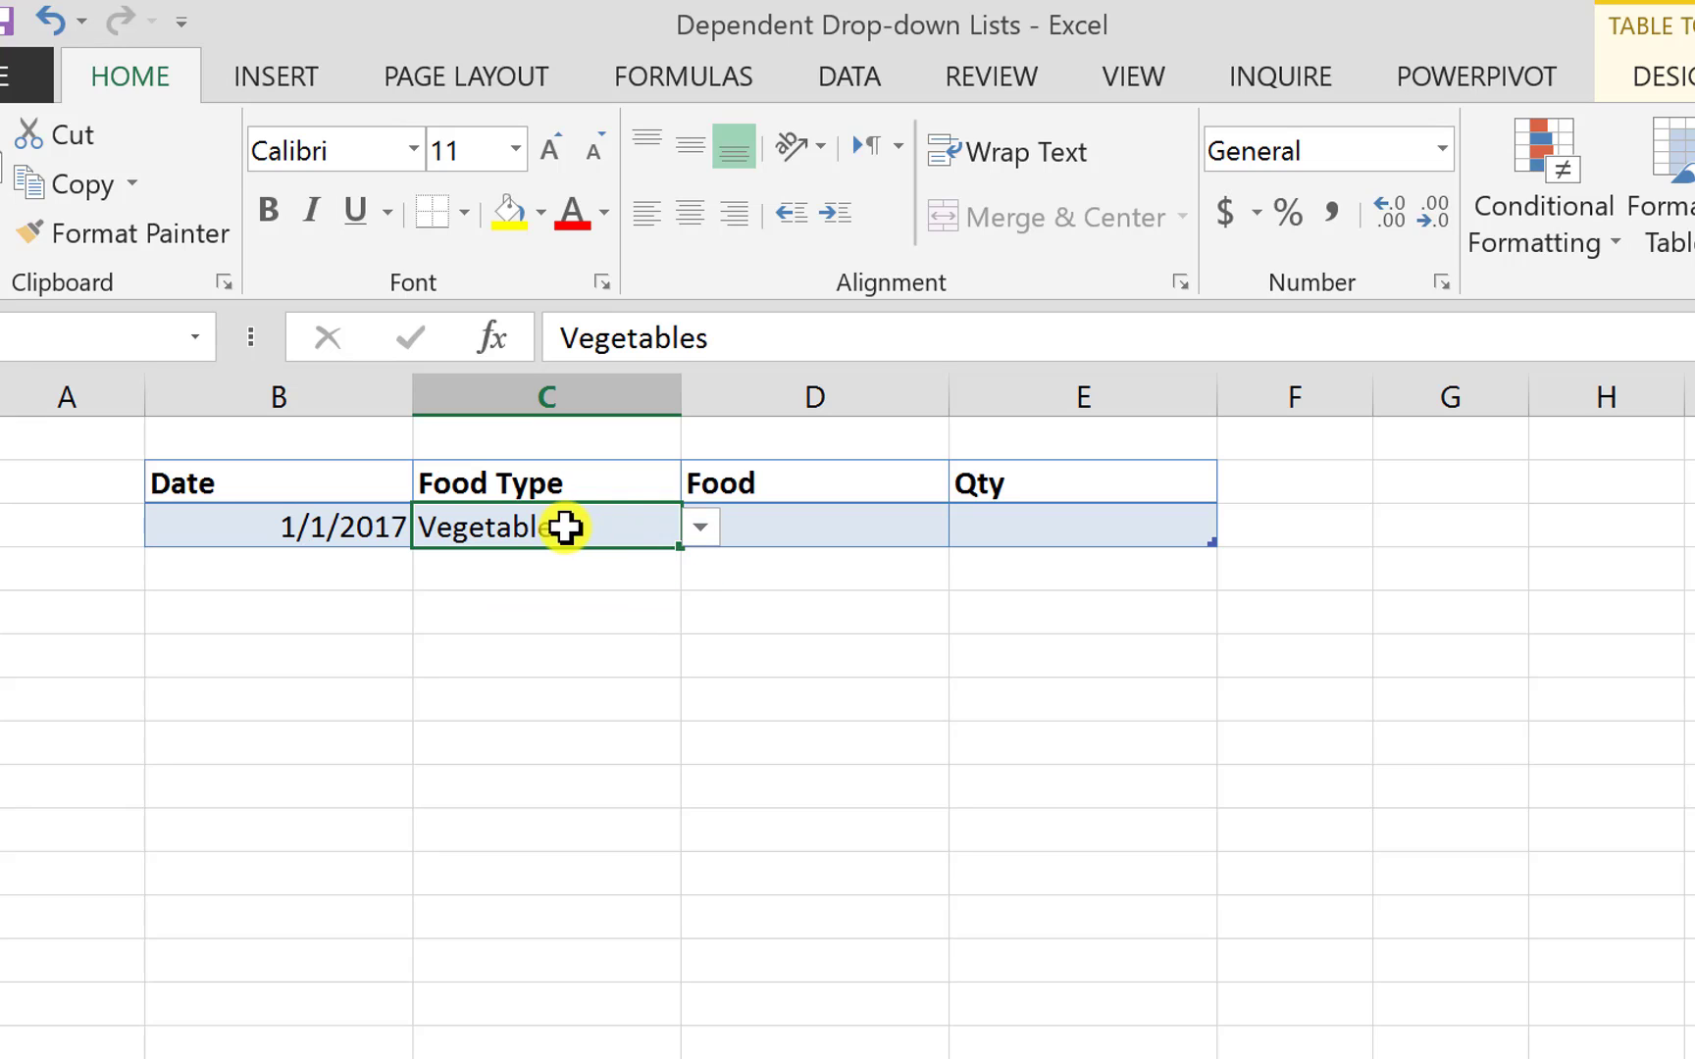
{"action": "left_click", "coordinate": [787, 526]}
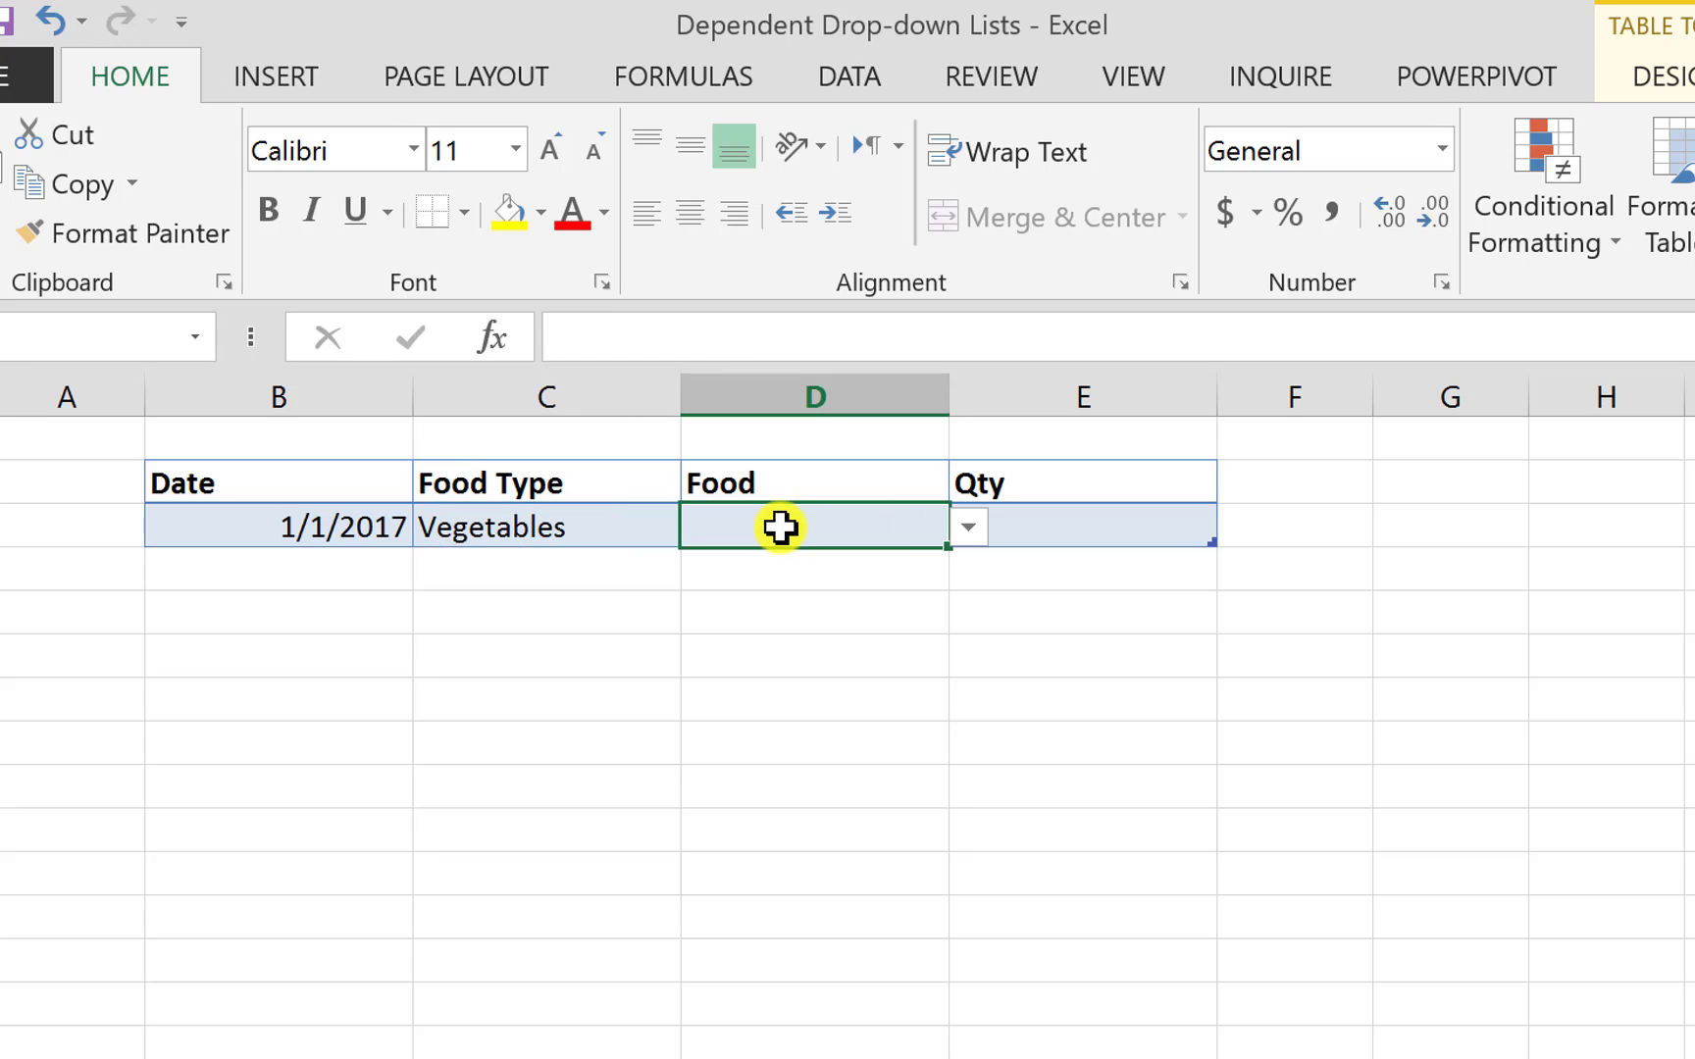
{"action": "left_click", "coordinate": [970, 529]}
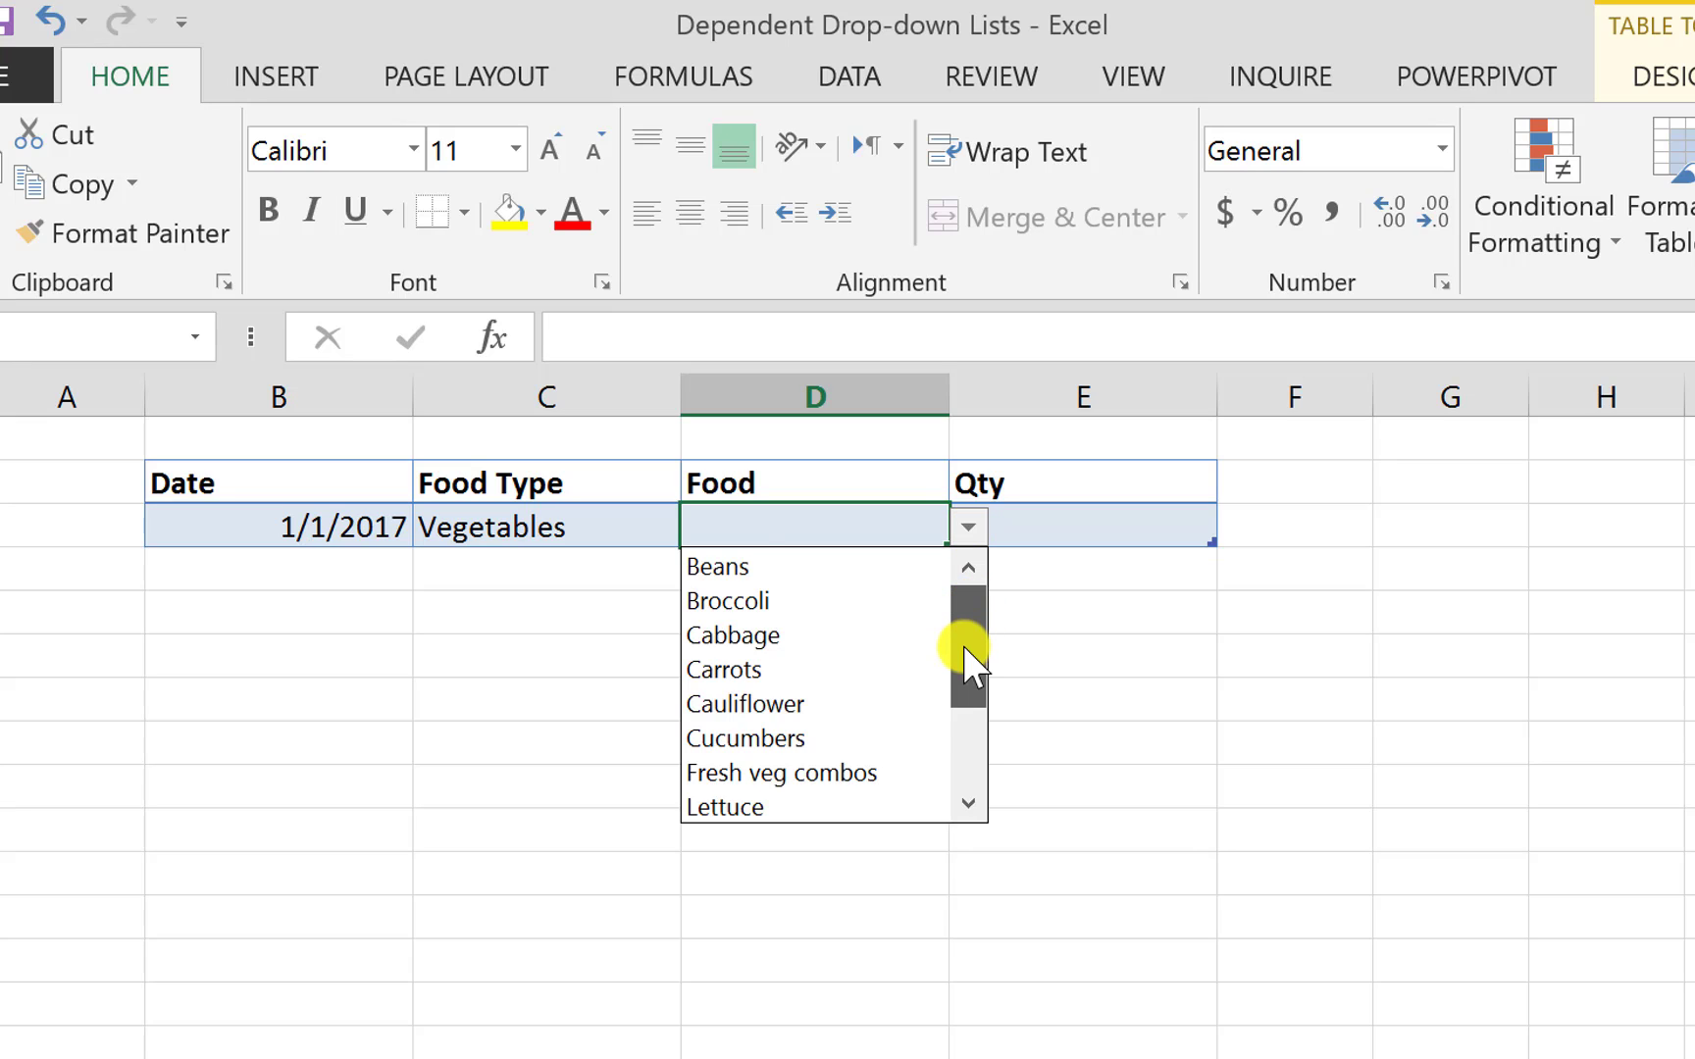
{"action": "left_click_drag", "start_coordinate": [962, 646], "coordinate": [968, 606]}
{"action": "left_click", "coordinate": [491, 549]}
Step: Switch the Food Type to Fruits and preview the fruit list in the Food drop-down
{"action": "left_click", "coordinate": [517, 528]}
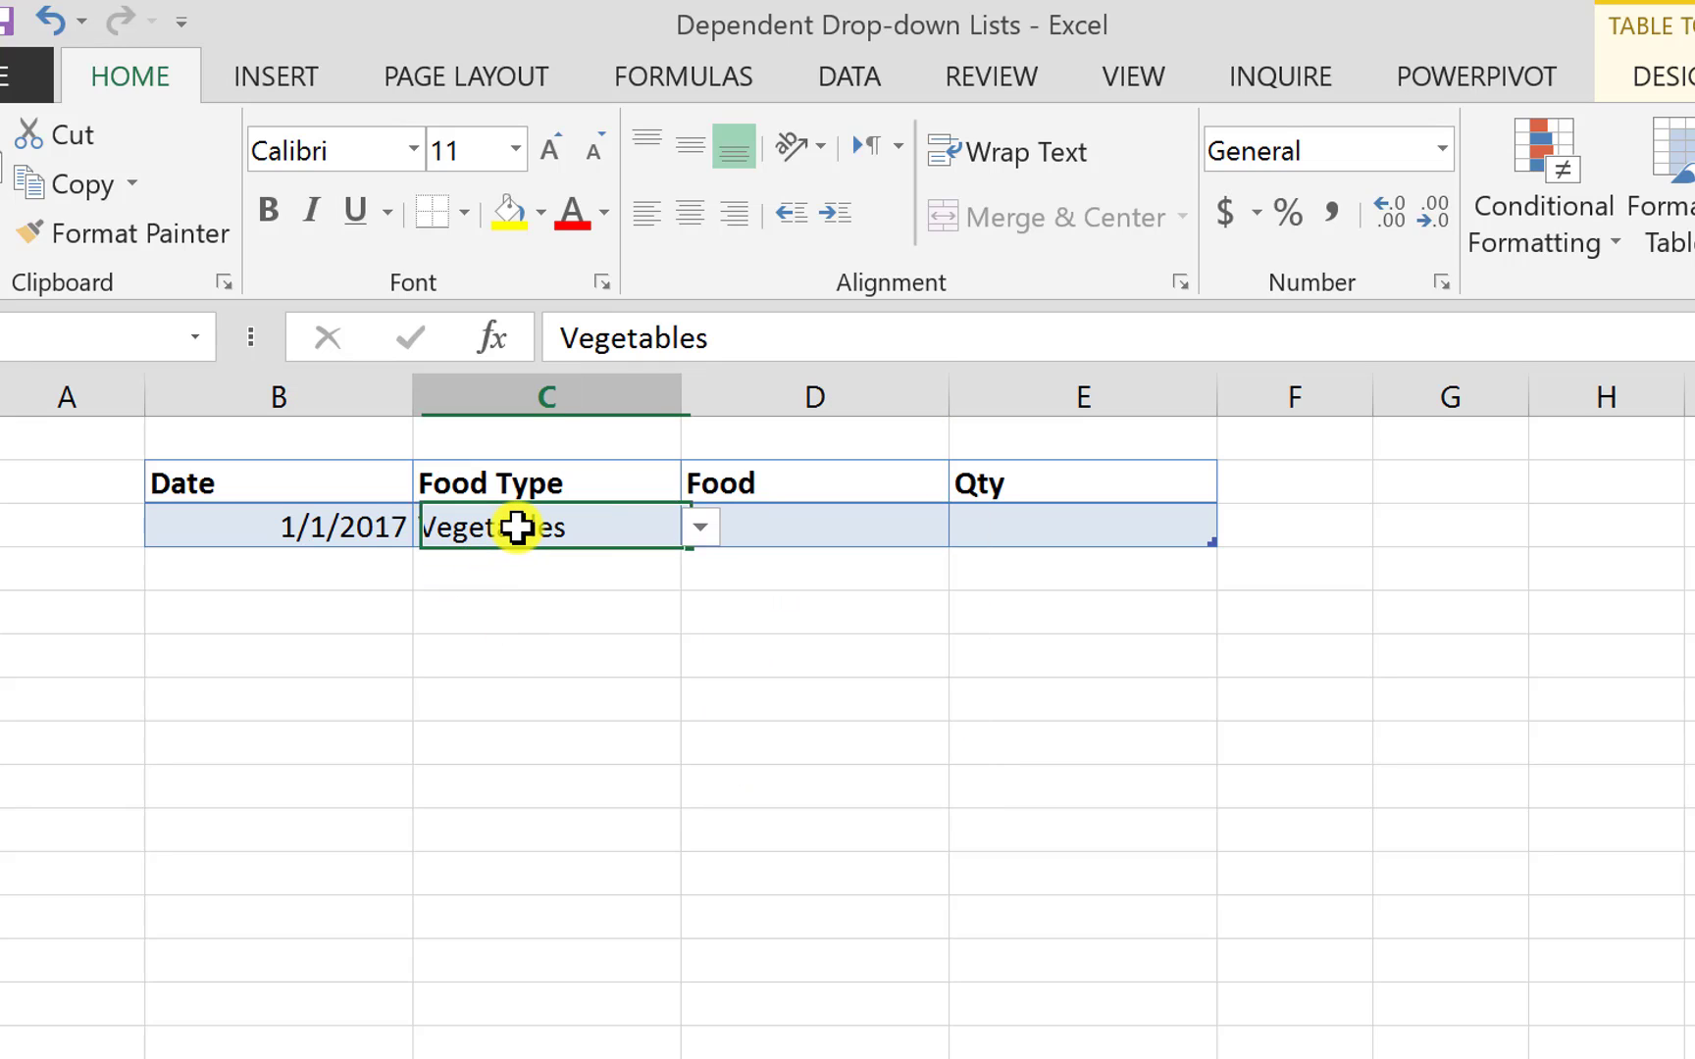
{"action": "left_click", "coordinate": [700, 529]}
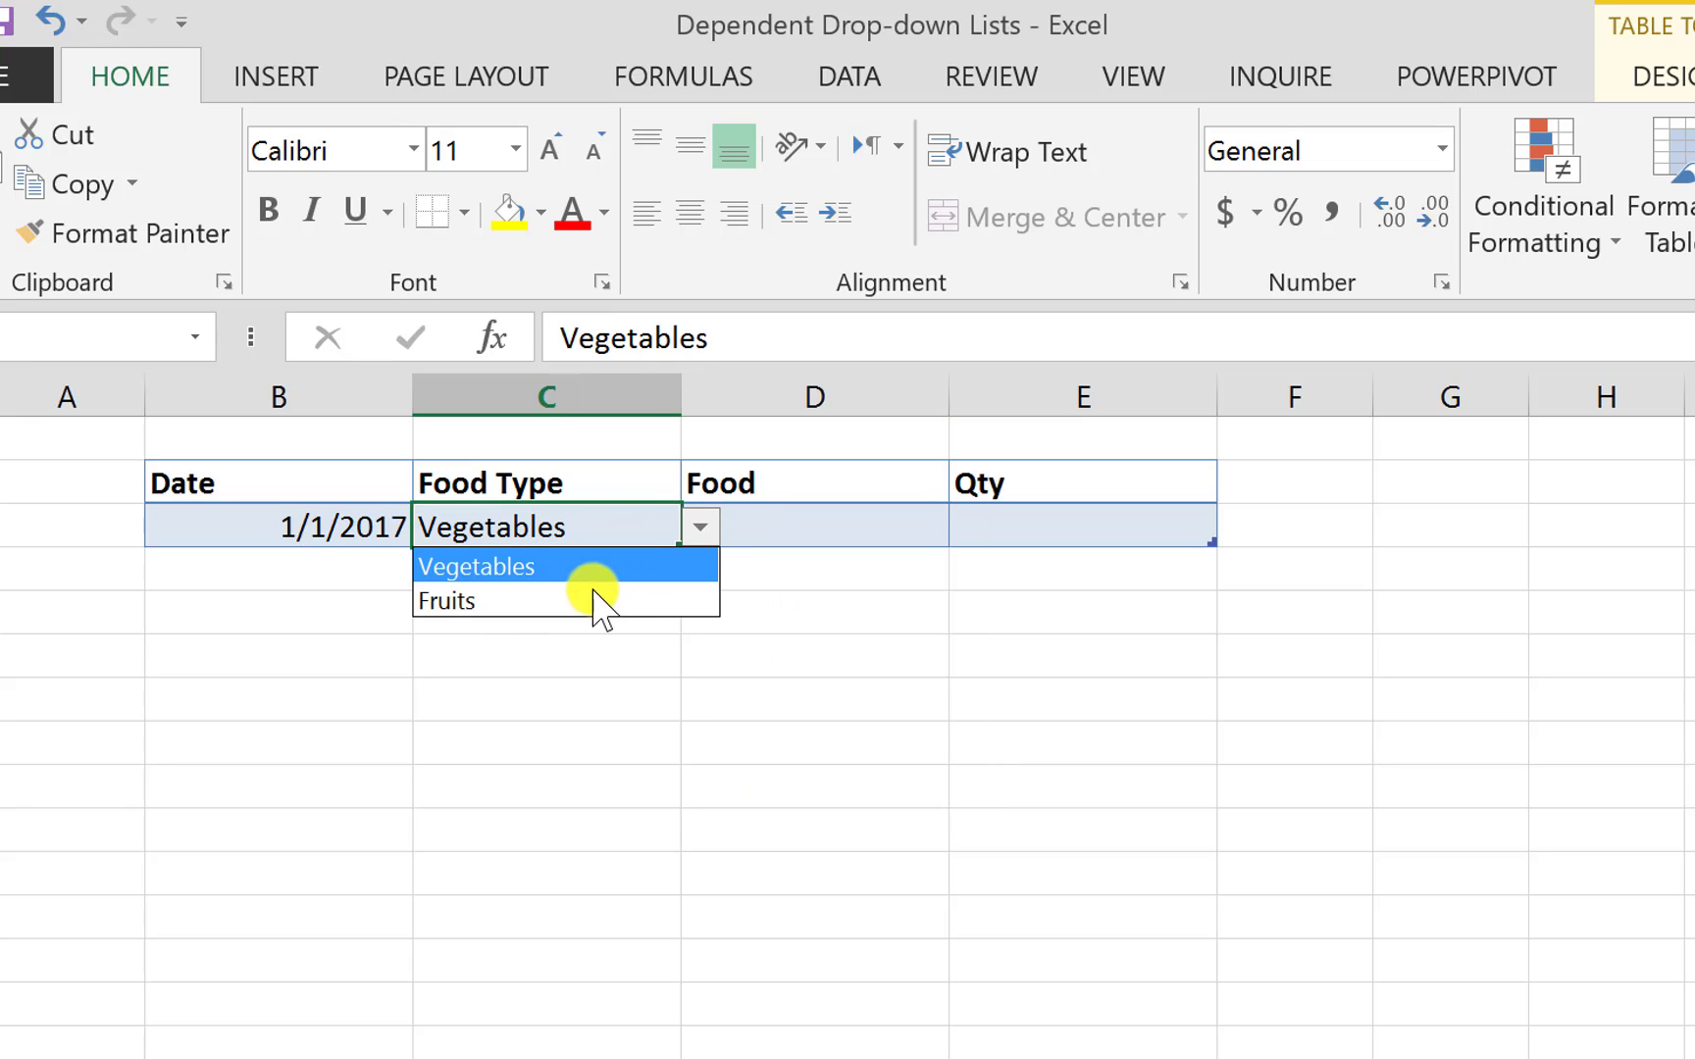
{"action": "left_click", "coordinate": [594, 601]}
{"action": "left_click", "coordinate": [798, 526]}
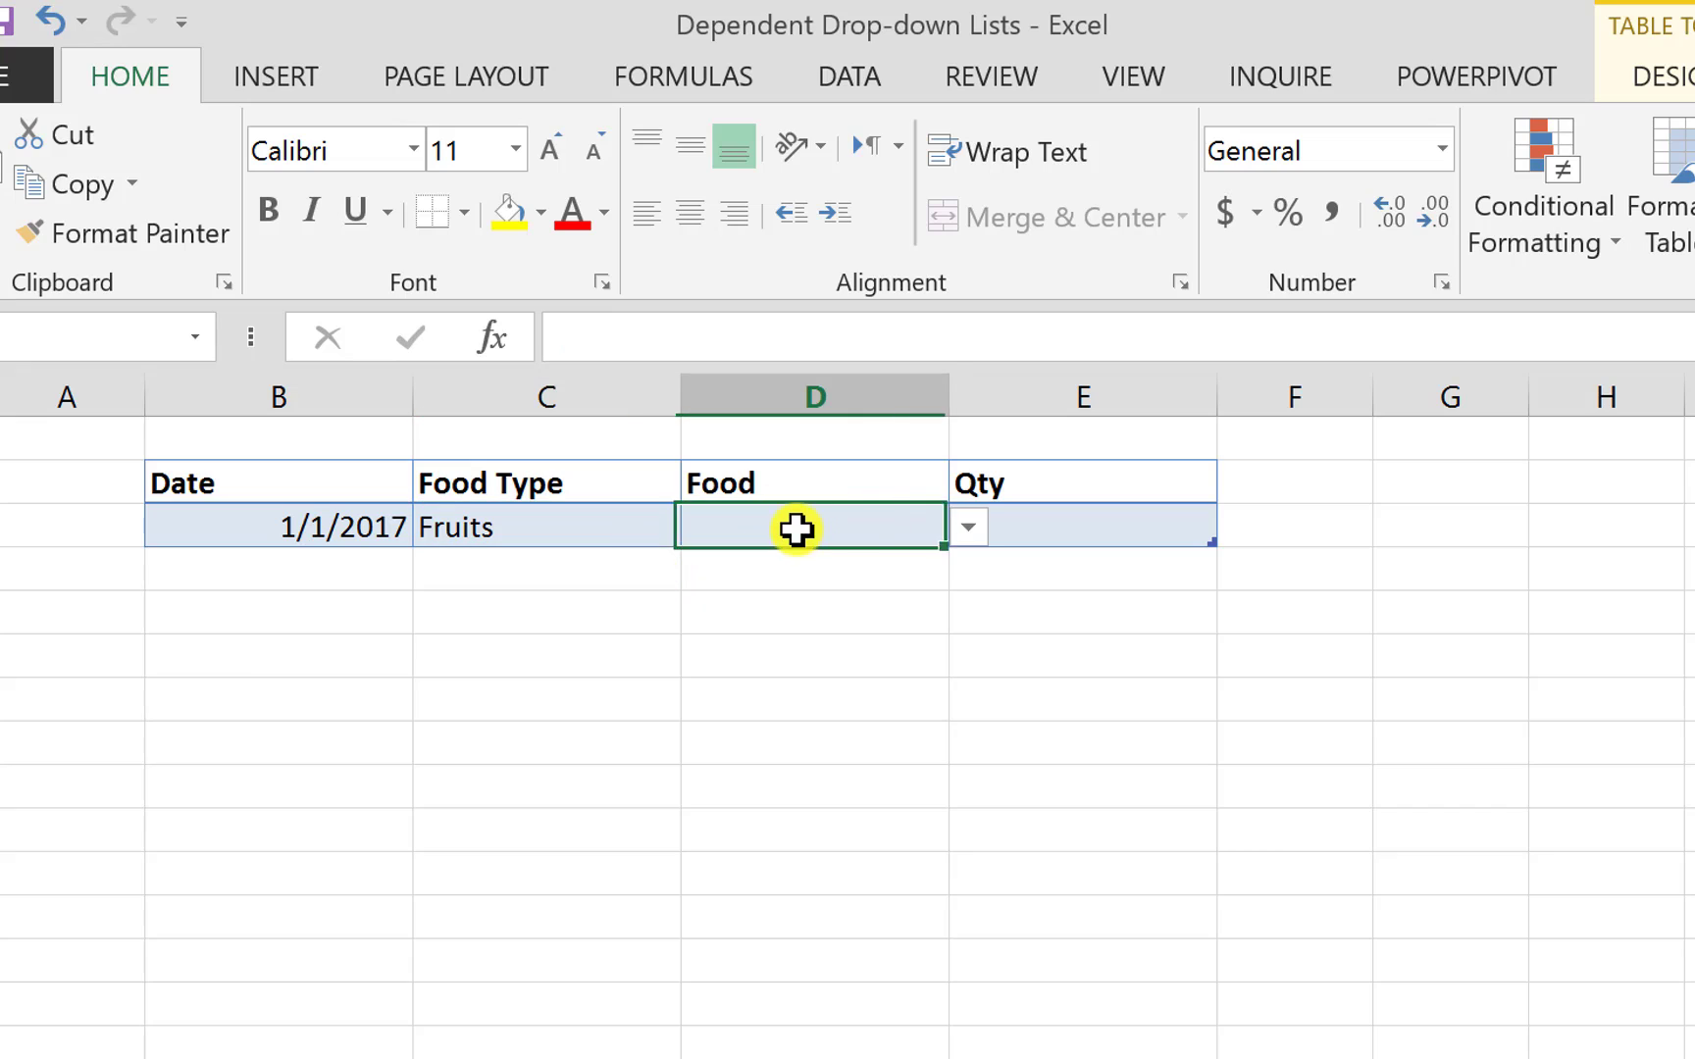
{"action": "left_click", "coordinate": [969, 528]}
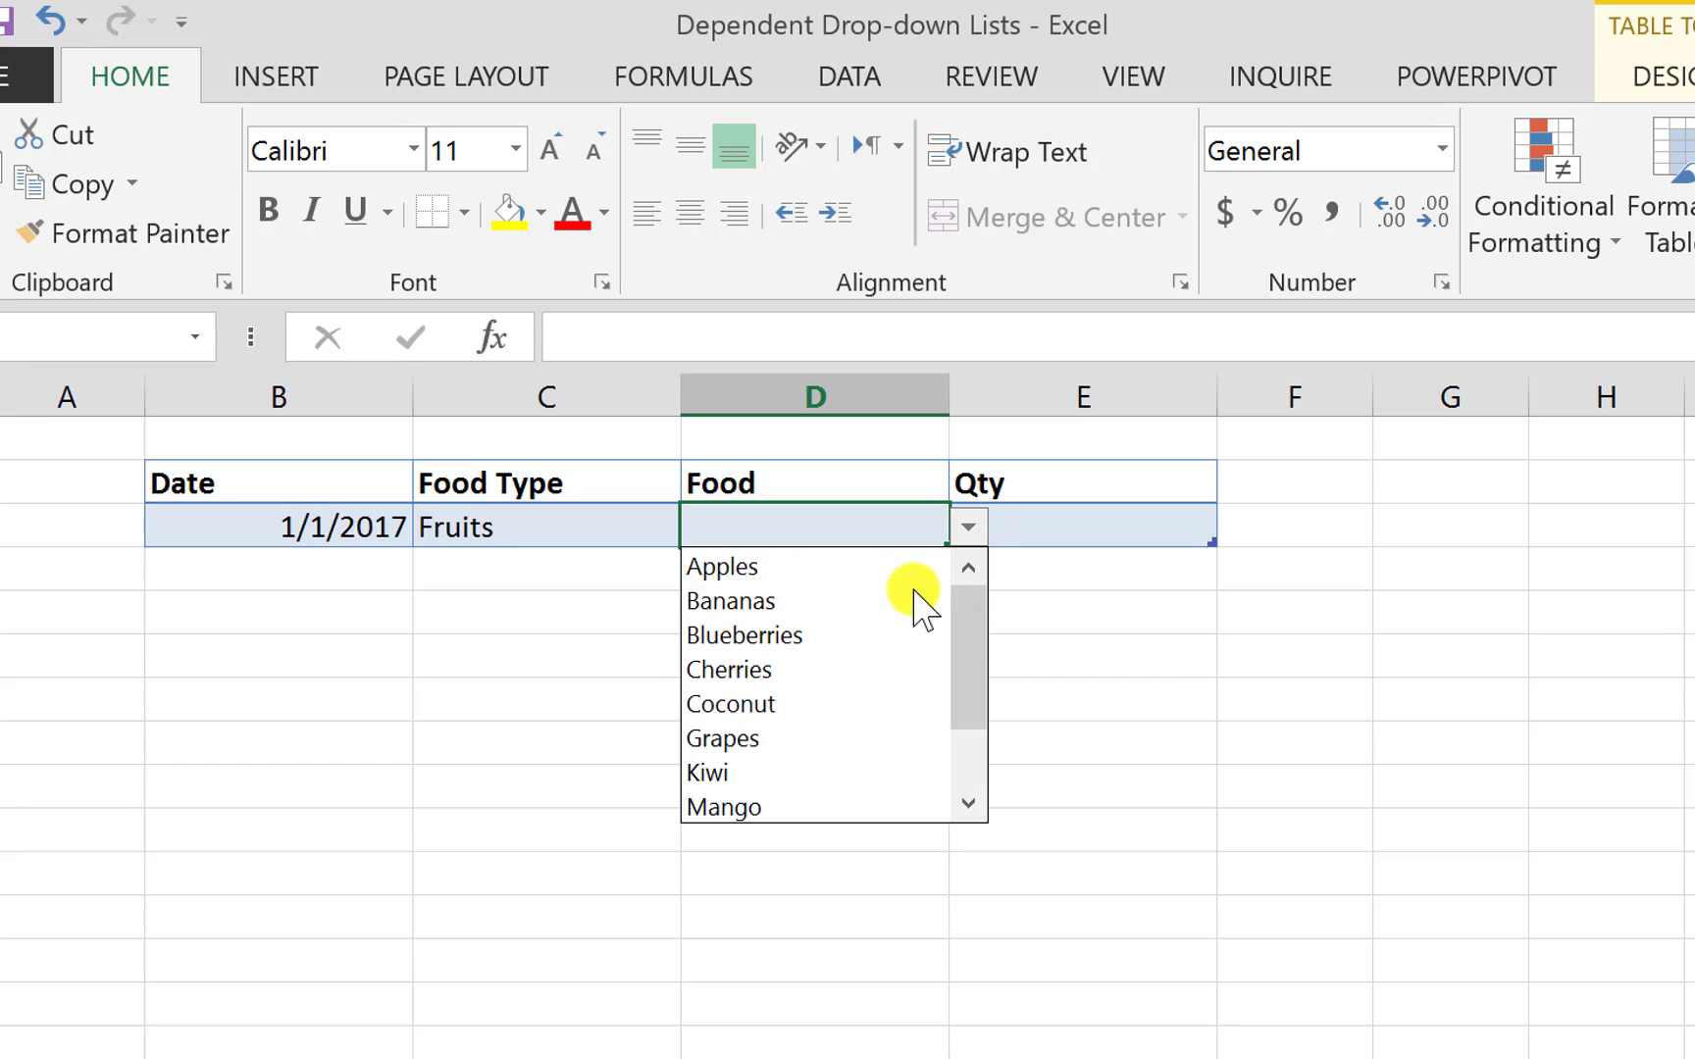
{"action": "left_click_drag", "start_coordinate": [960, 653], "coordinate": [975, 571]}
{"action": "left_click", "coordinate": [416, 514]}
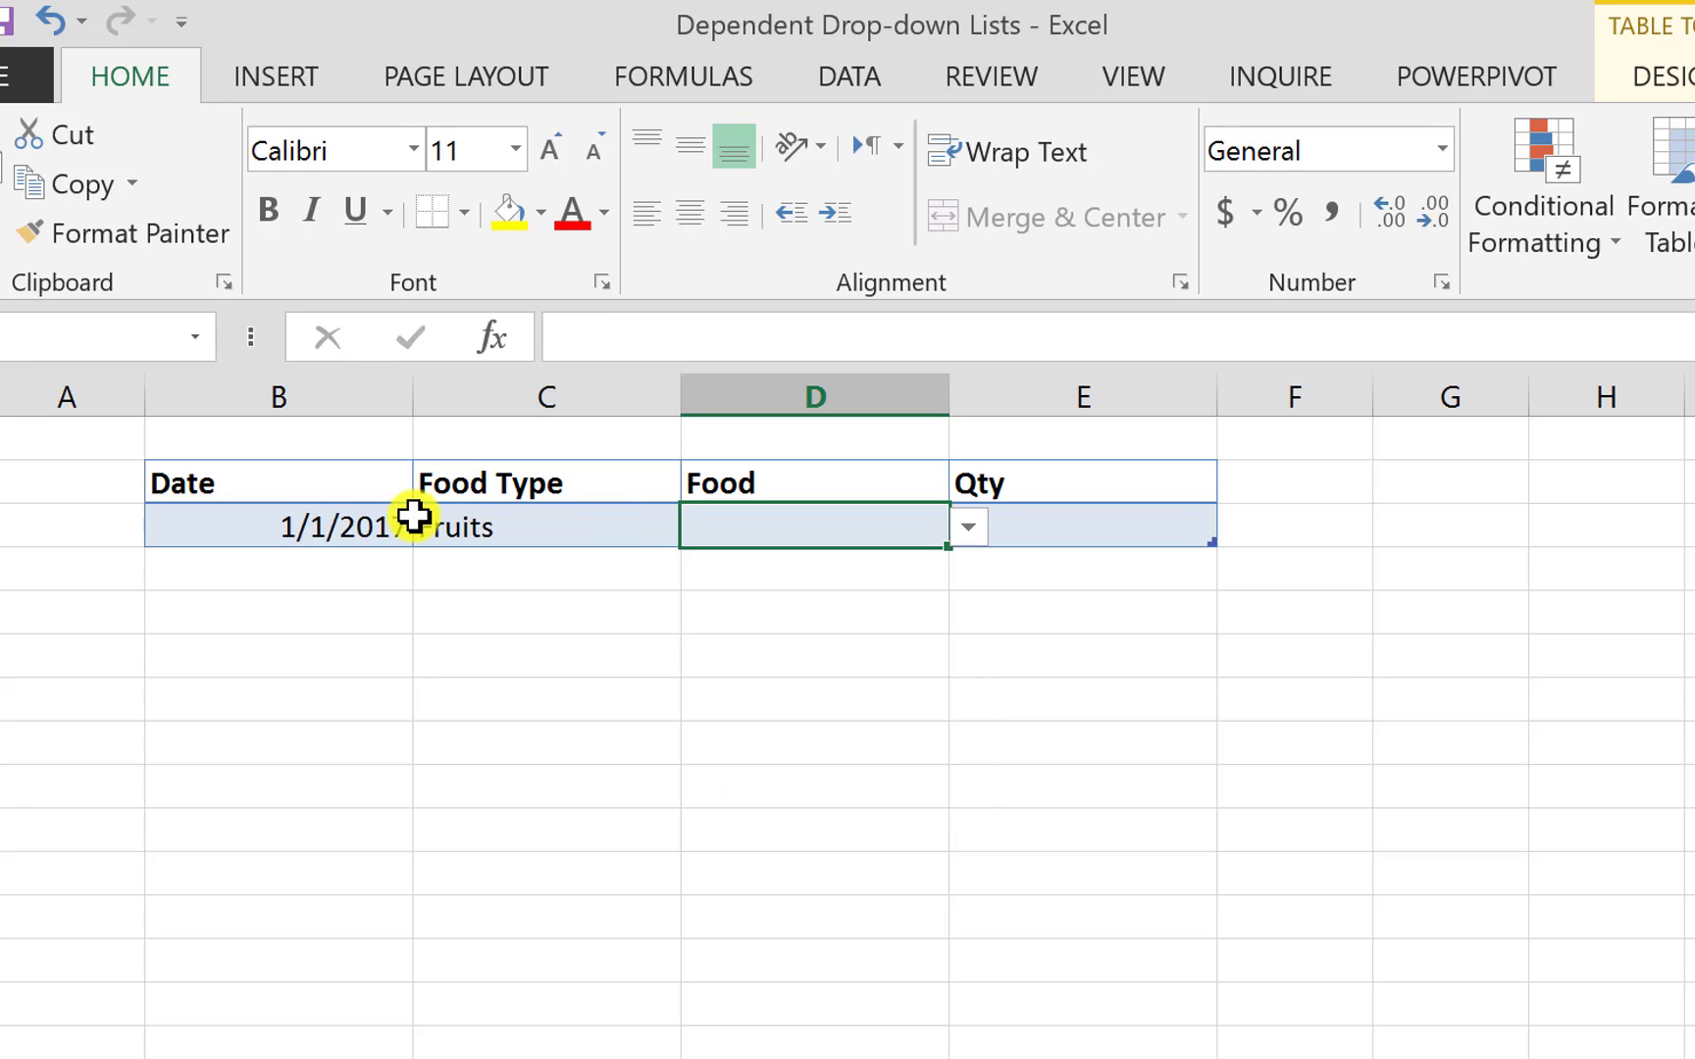
Step: Set the Food Type back to Vegetables and pick Beans from the Food list
{"action": "left_click", "coordinate": [699, 527]}
{"action": "left_click", "coordinate": [650, 566]}
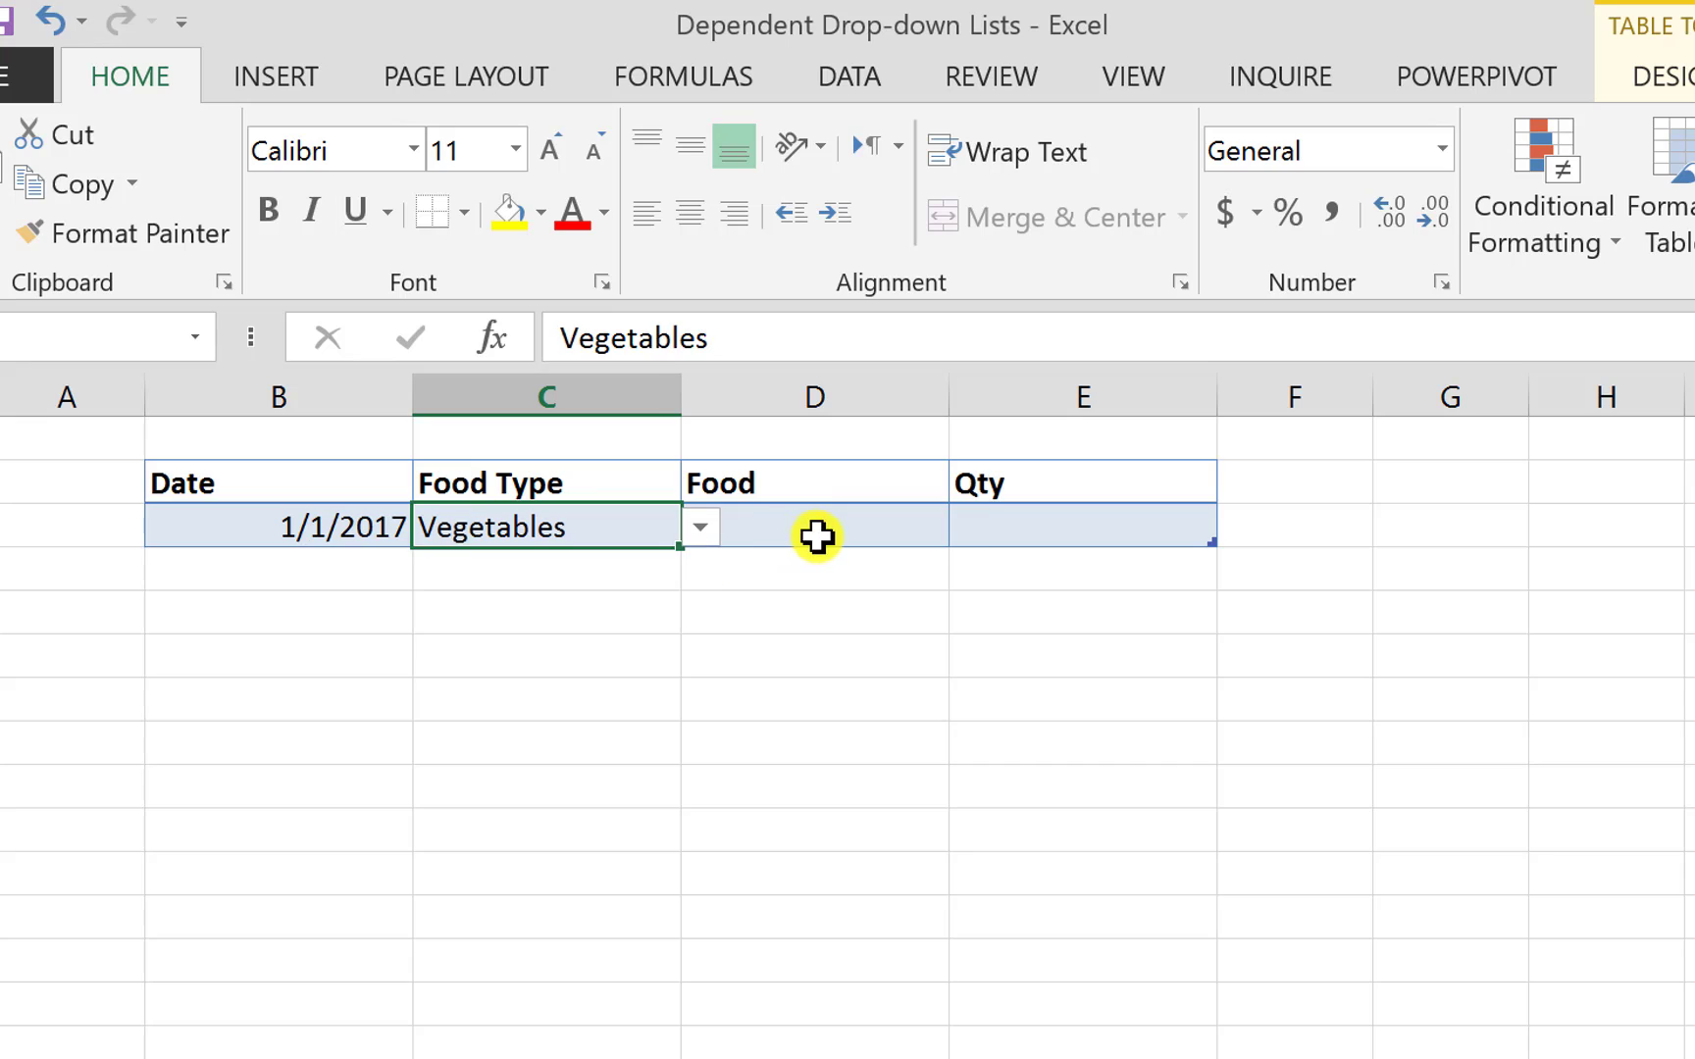
{"action": "left_click", "coordinate": [844, 531]}
{"action": "left_click", "coordinate": [969, 528]}
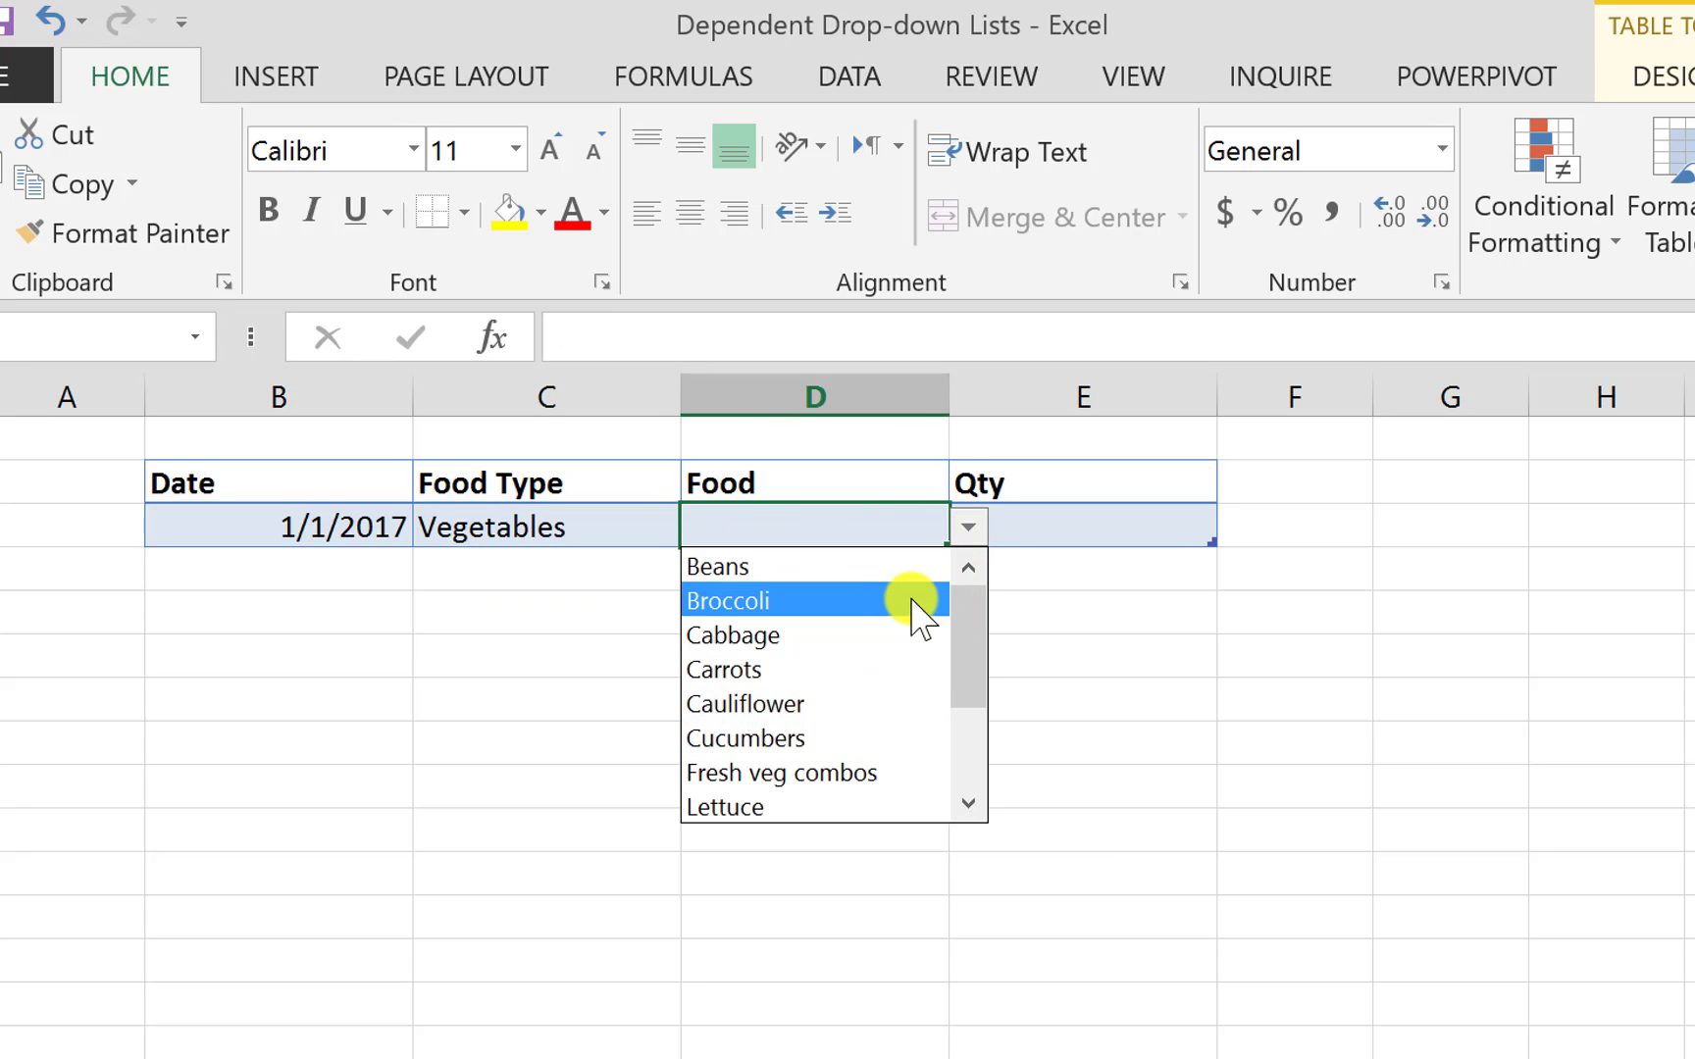
{"action": "left_click_drag", "start_coordinate": [968, 662], "coordinate": [968, 613]}
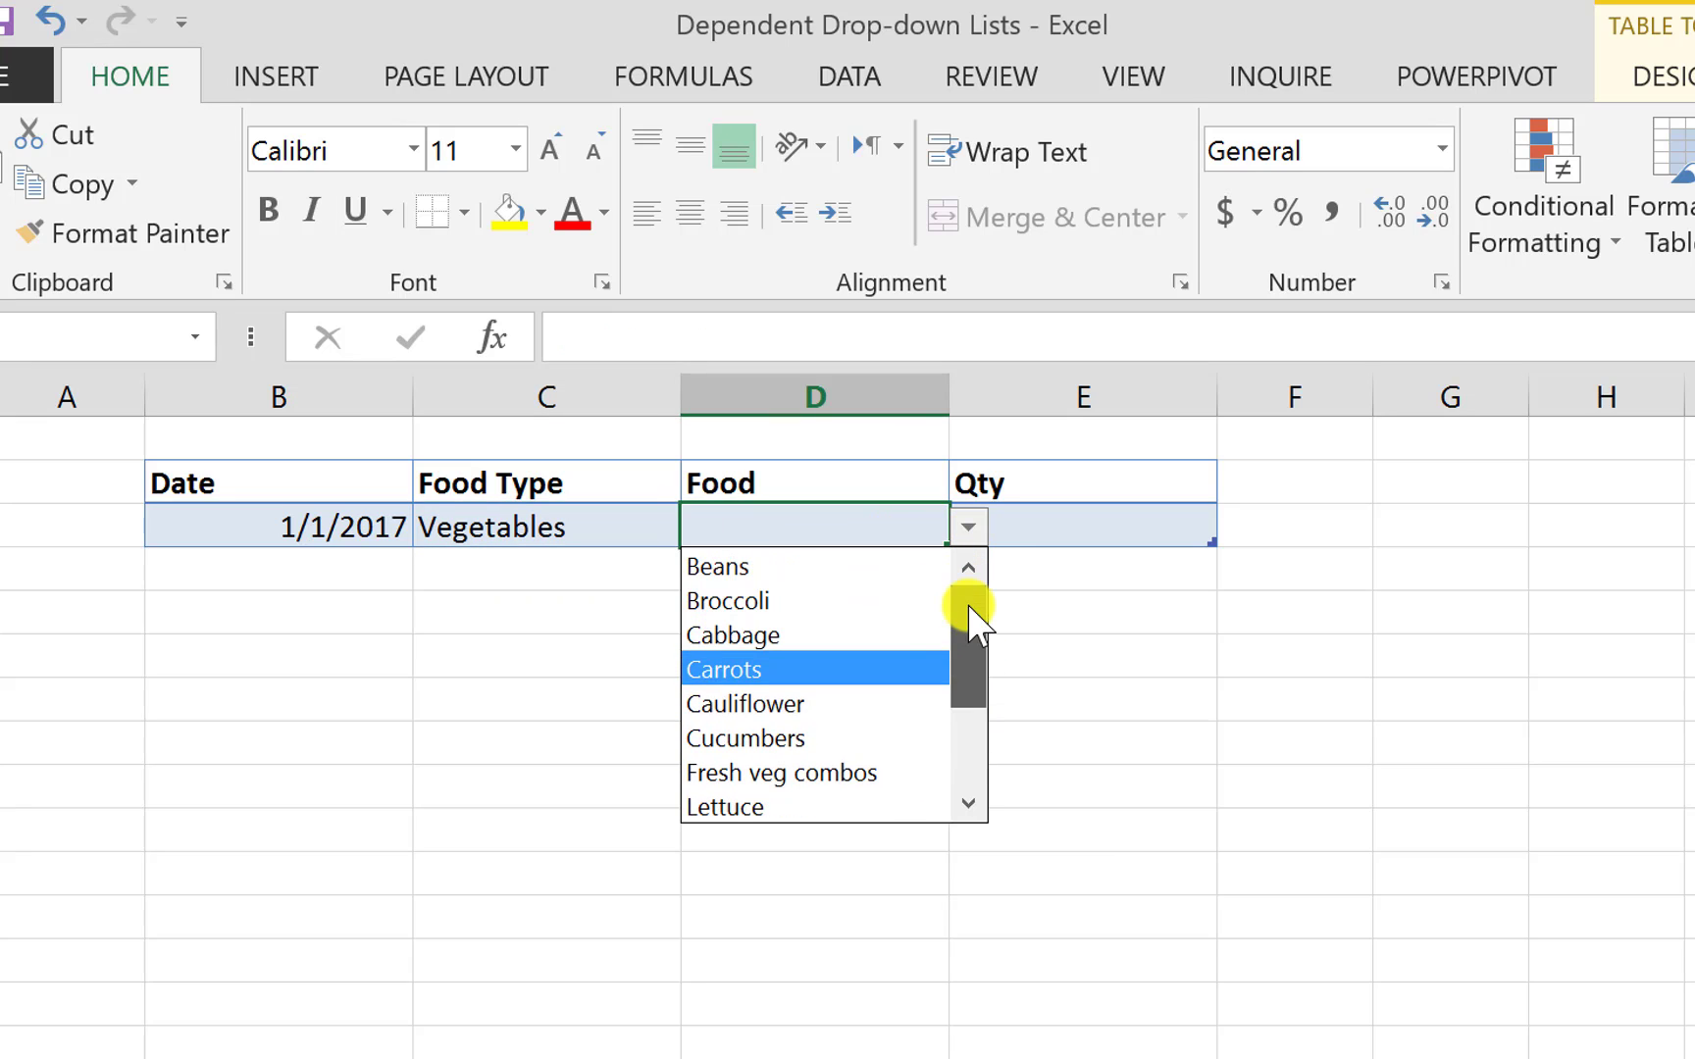
{"action": "left_click", "coordinate": [886, 538]}
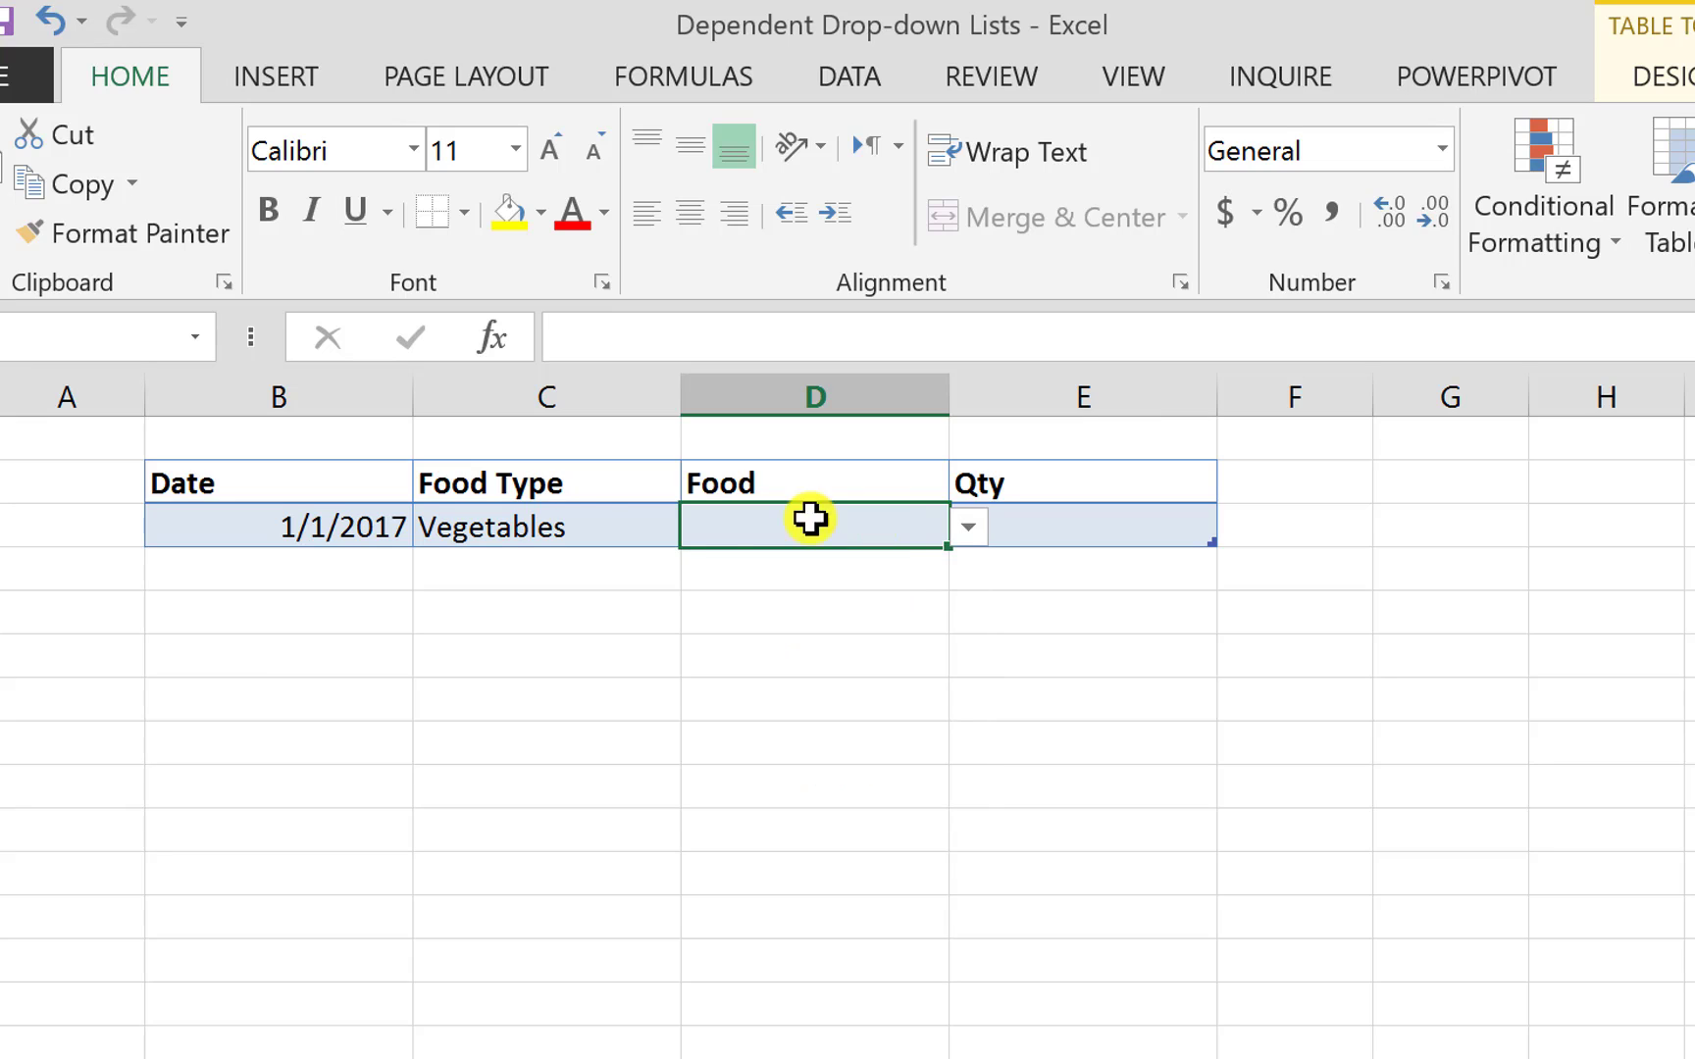
{"action": "left_click", "coordinate": [967, 530]}
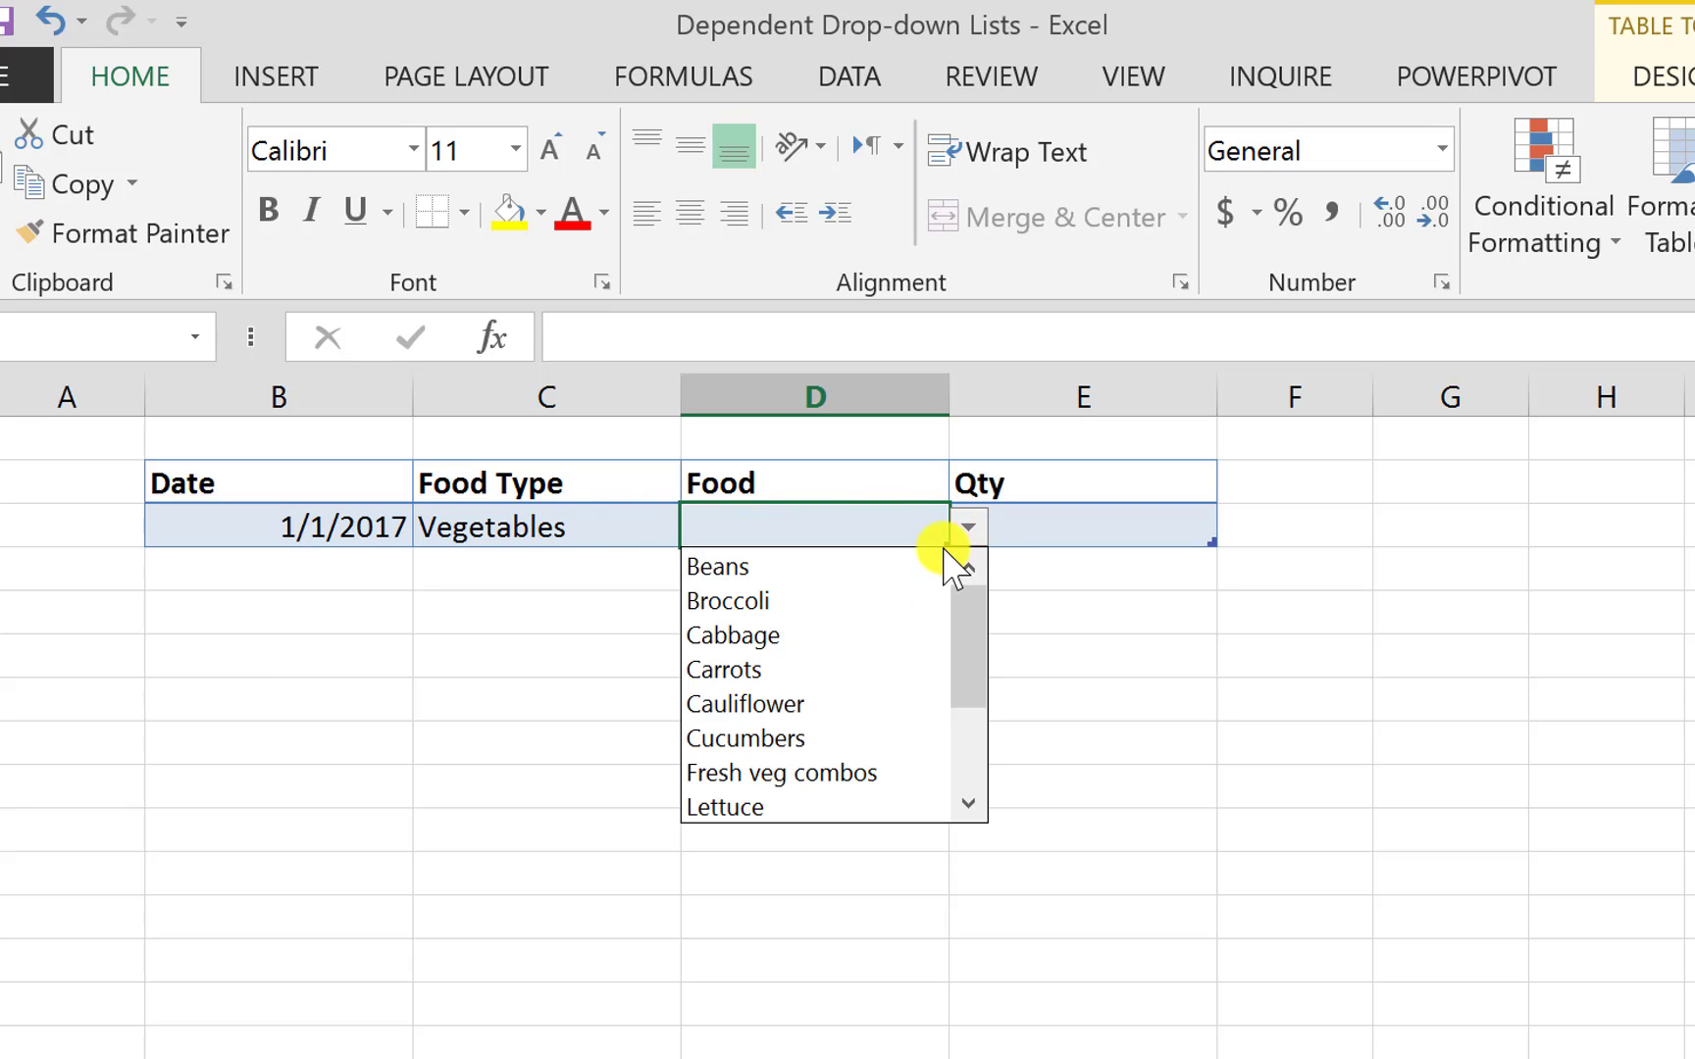
{"action": "left_click", "coordinate": [831, 573]}
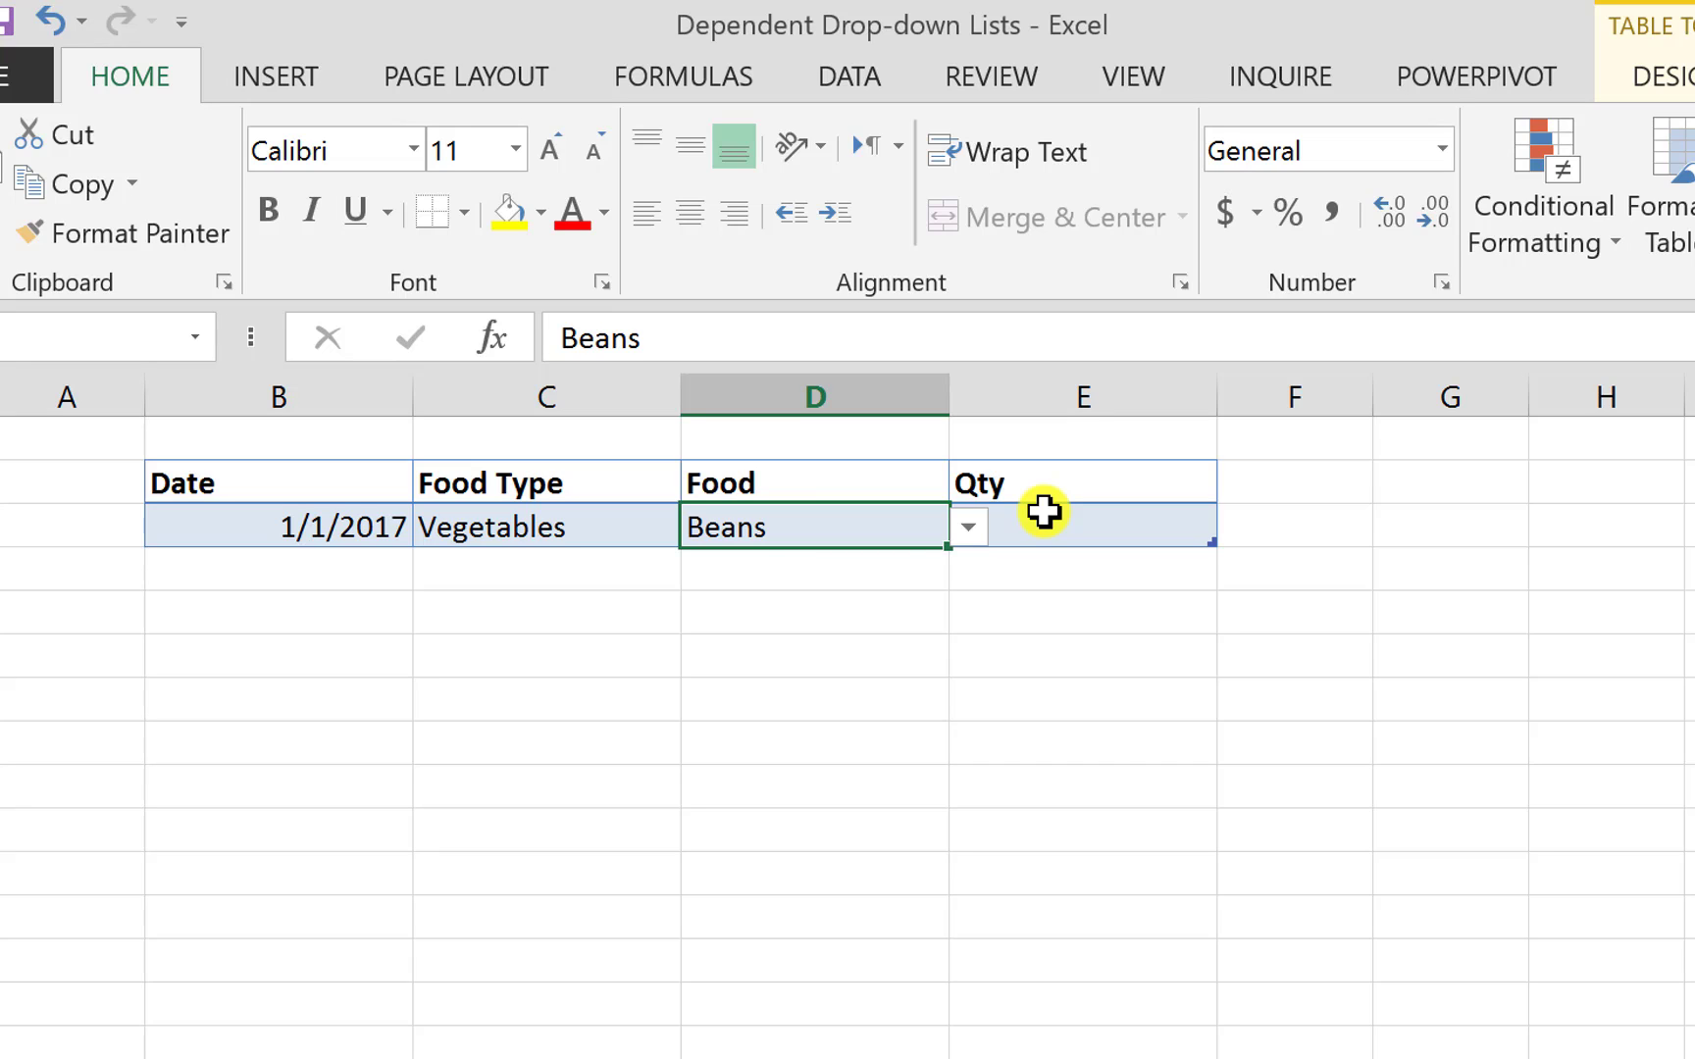
{"action": "left_click", "coordinate": [574, 532]}
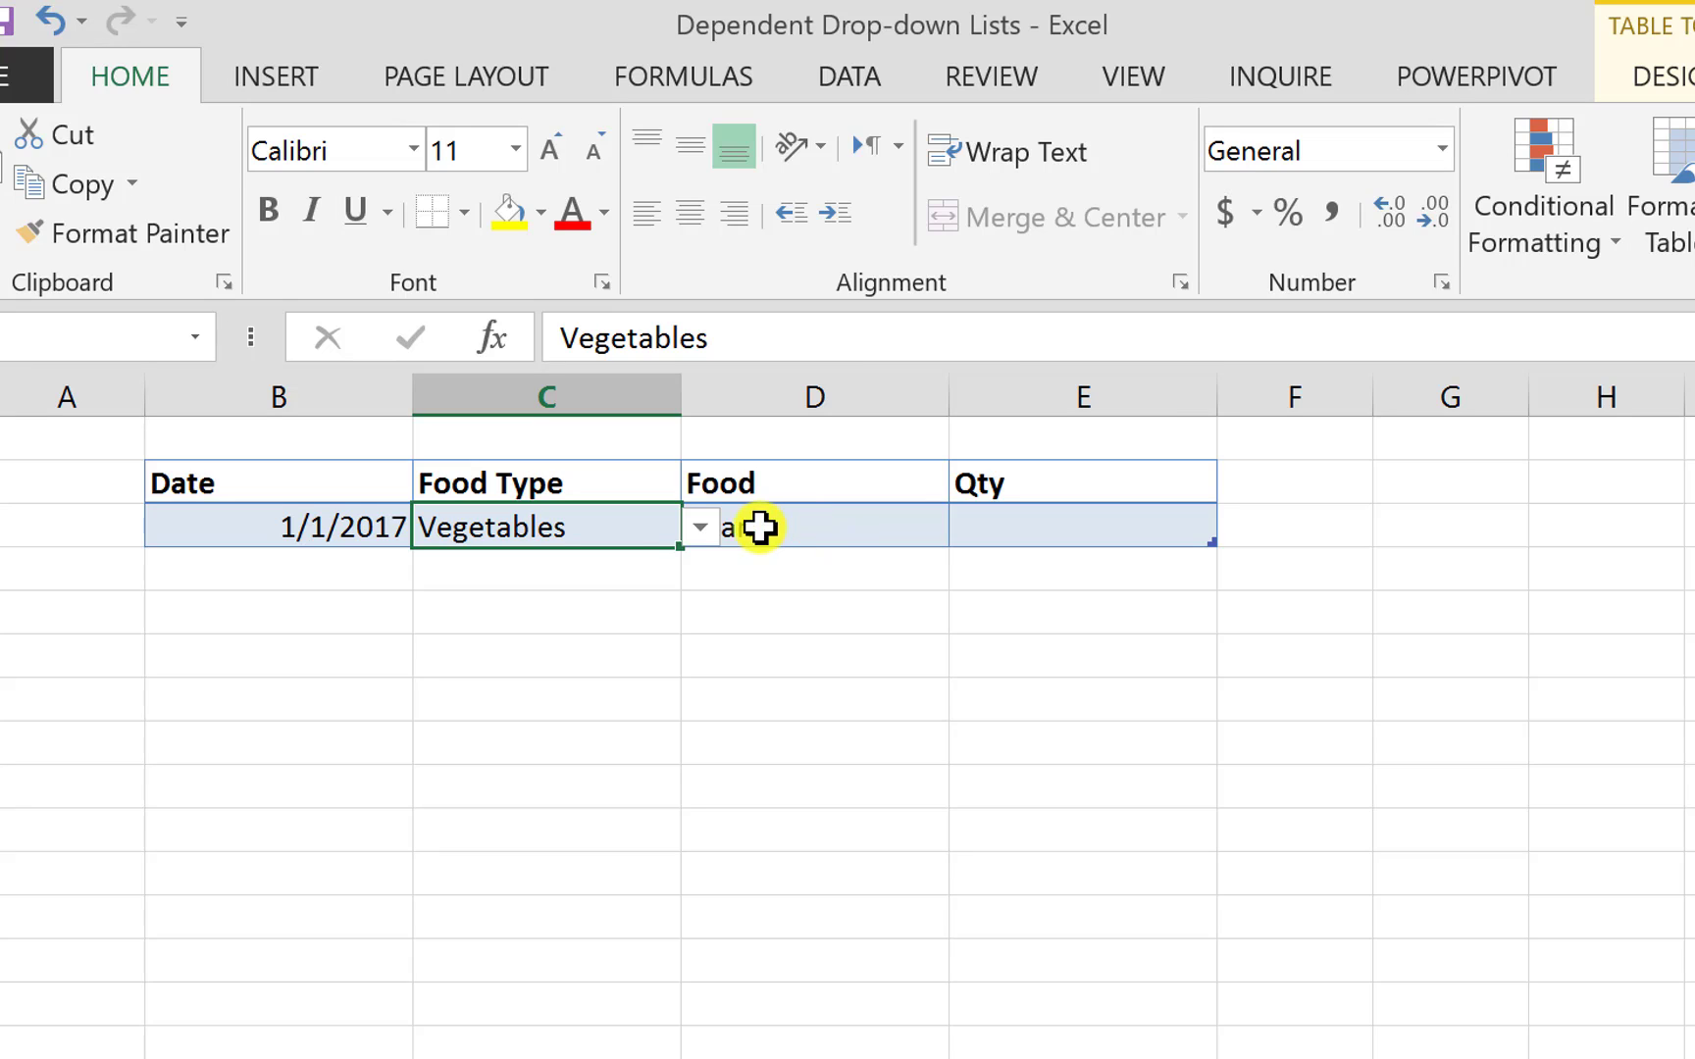
Step: Recheck the Food Type and Food drop-downs, reopening the vegetable list for Food
{"action": "left_click", "coordinate": [692, 529]}
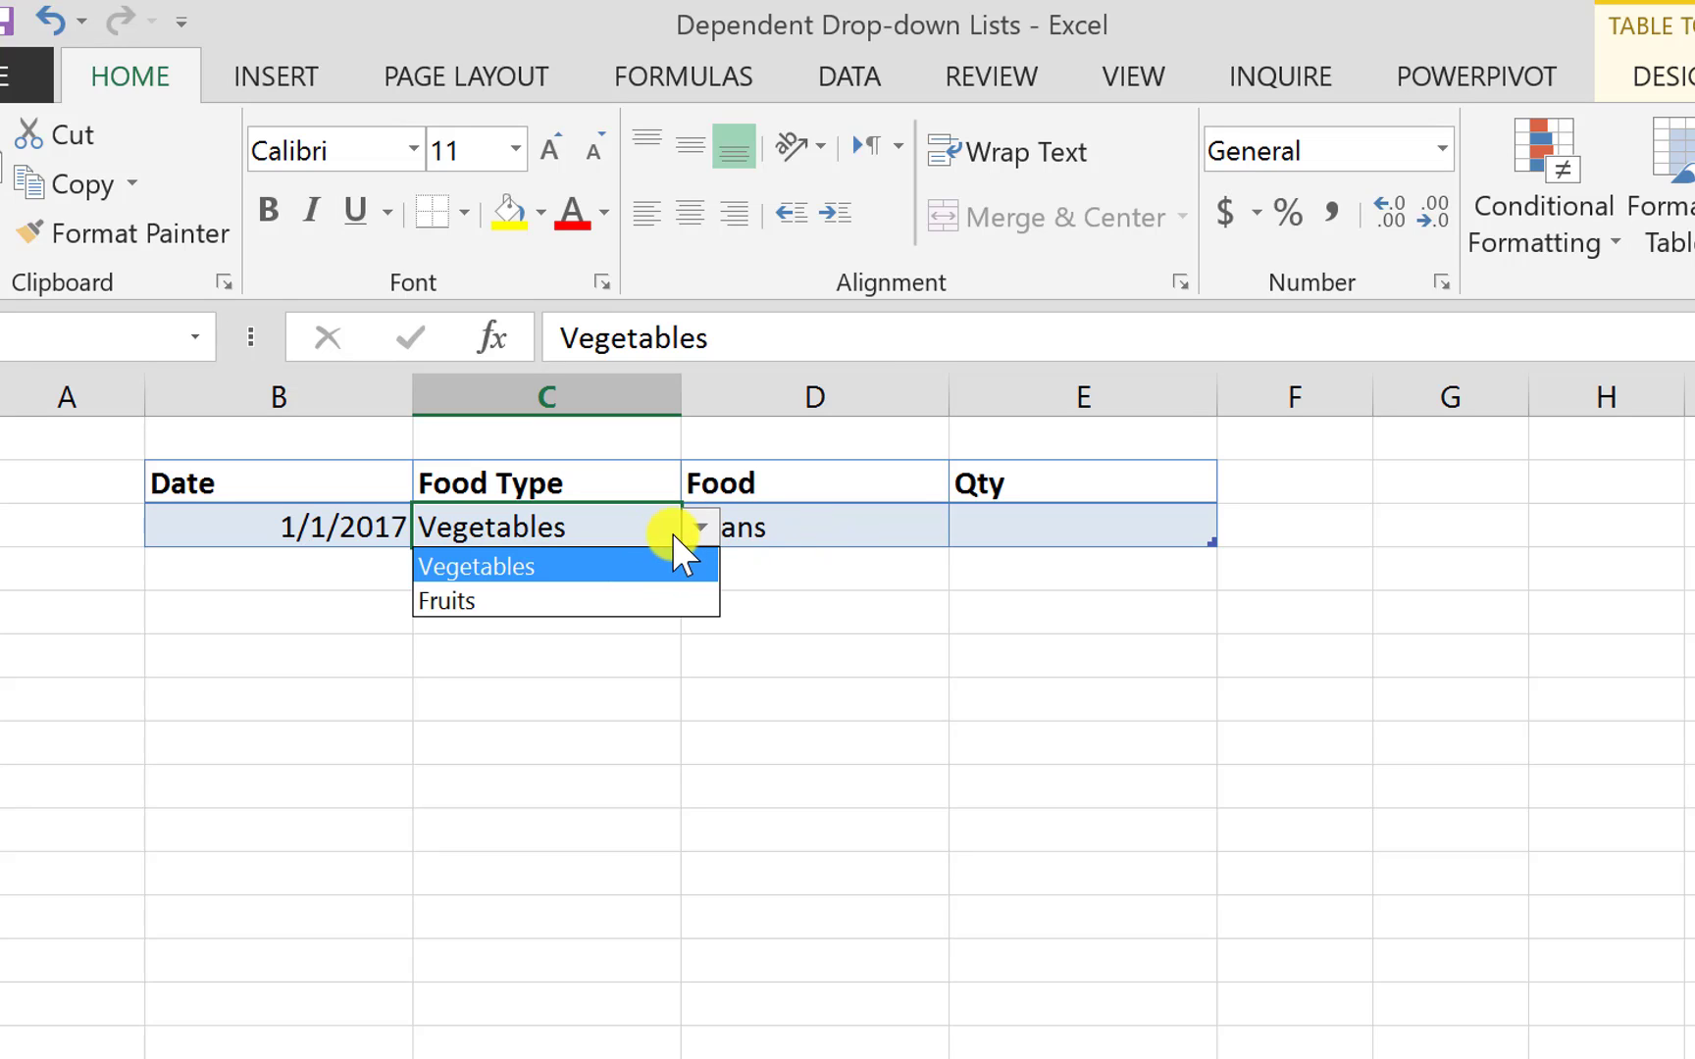
{"action": "left_click", "coordinate": [671, 564]}
{"action": "left_click", "coordinate": [871, 532]}
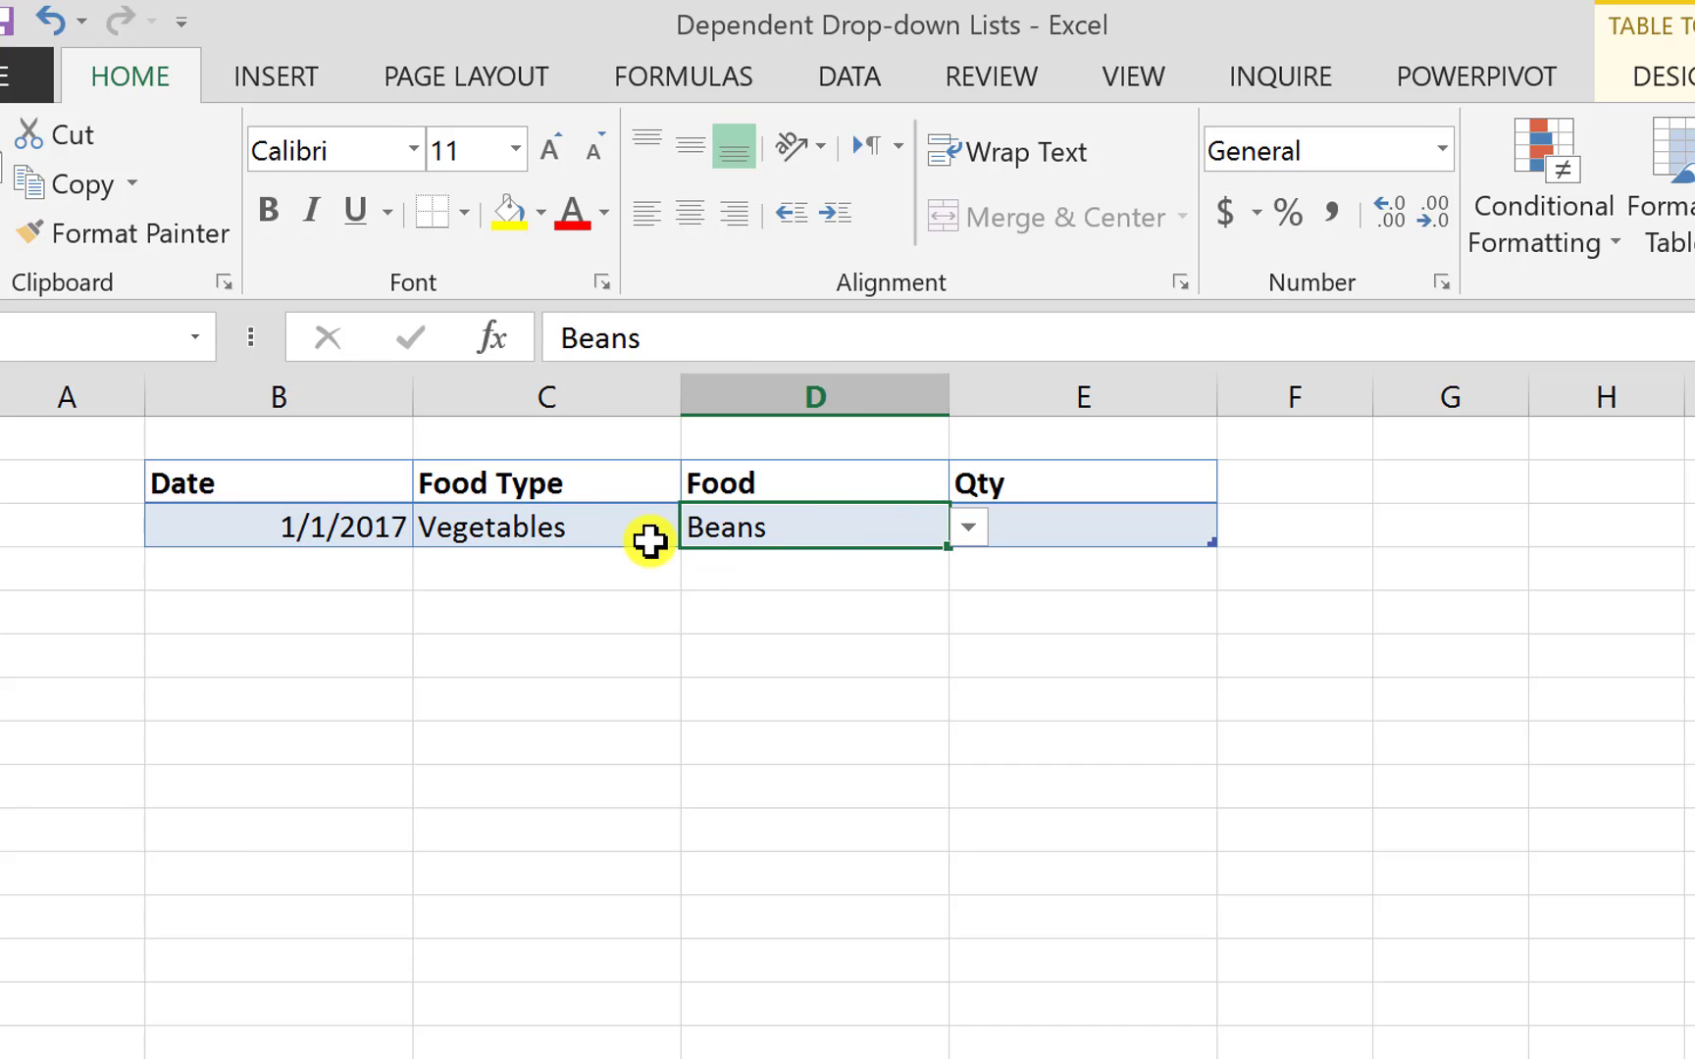
{"action": "left_click", "coordinate": [655, 539]}
{"action": "left_click", "coordinate": [863, 530]}
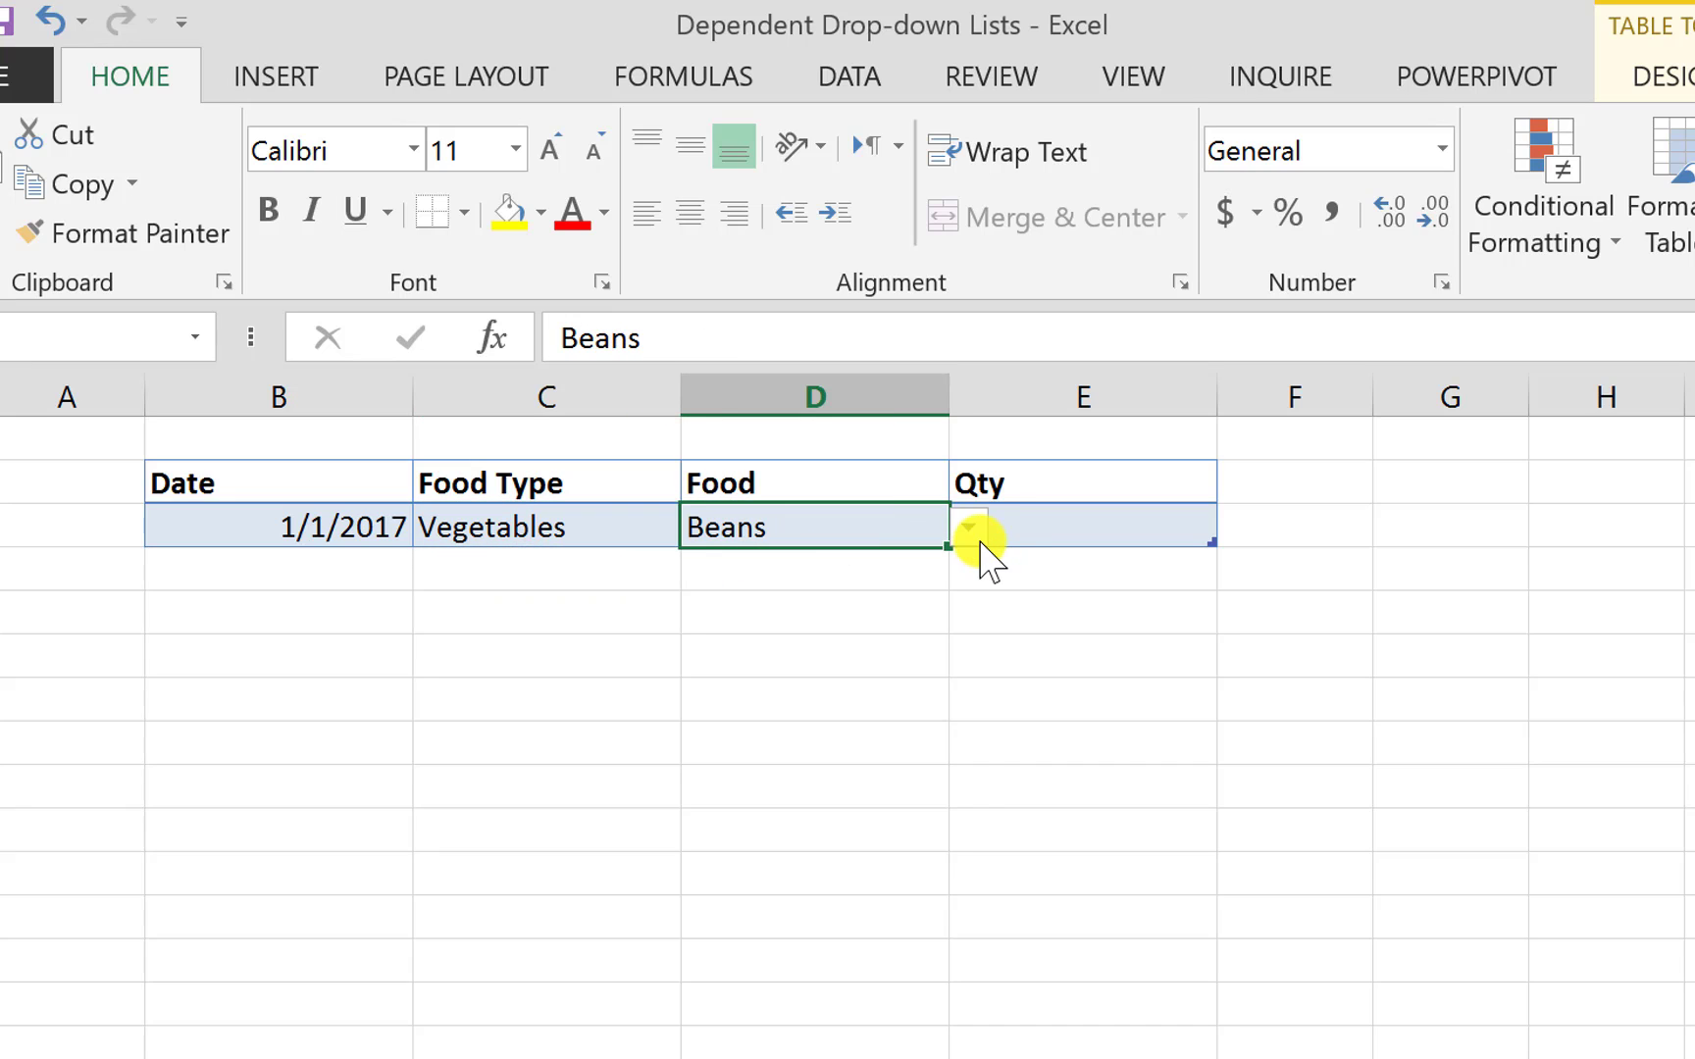
{"action": "left_click", "coordinate": [971, 530]}
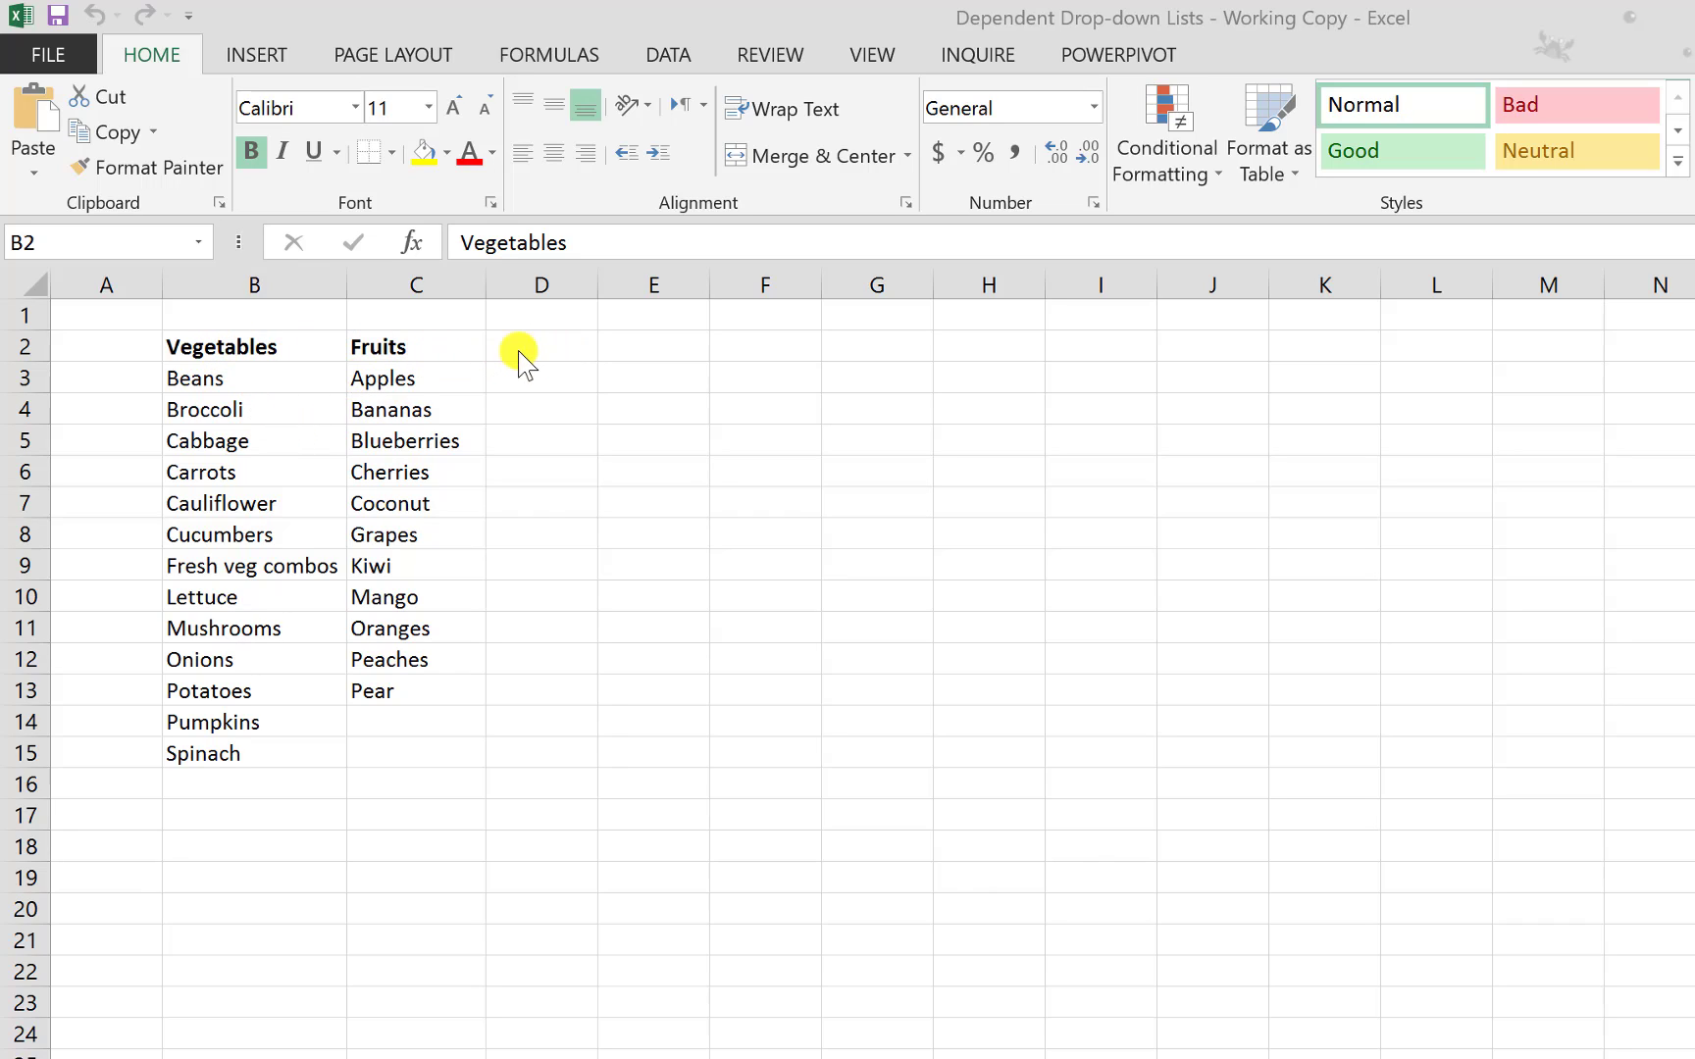
Step: Select the Vegetables list from its heading in B2 down to Spinach in B15
{"action": "left_click", "coordinate": [264, 343]}
{"action": "left_click_drag", "start_coordinate": [231, 345], "coordinate": [229, 752]}
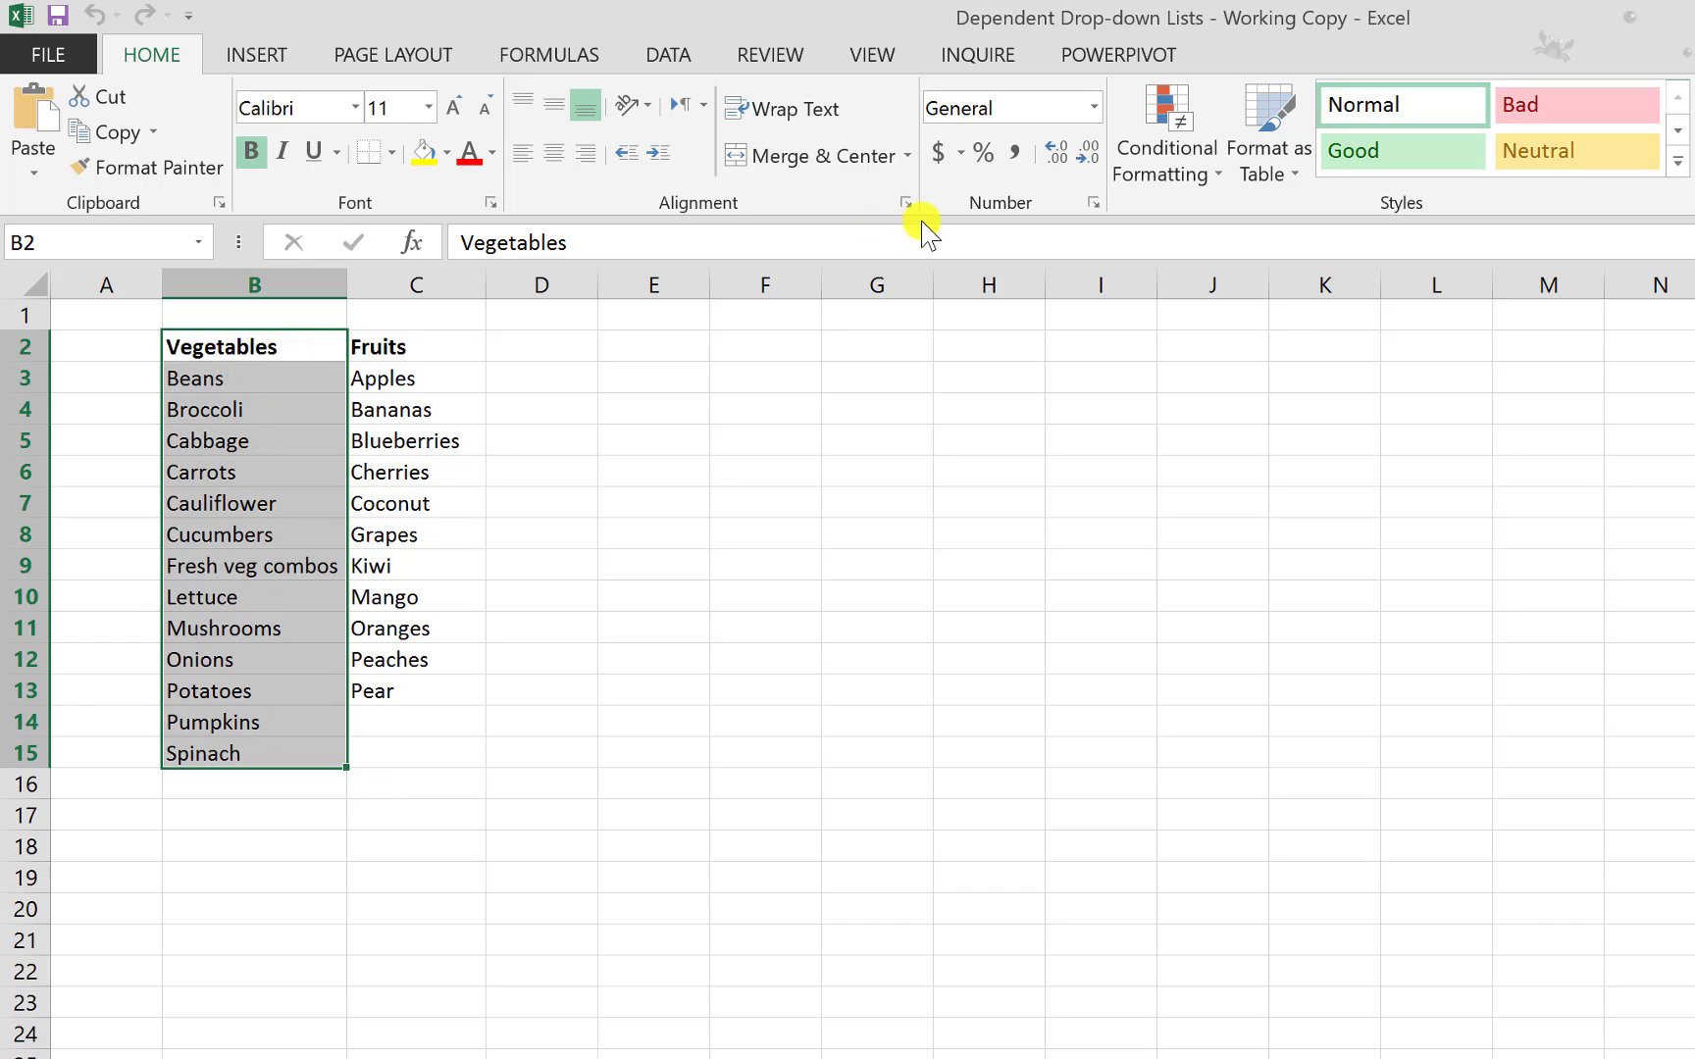
Step: Format the Vegetables list as a table with a light blue style and headers
{"action": "left_click", "coordinate": [1275, 162]}
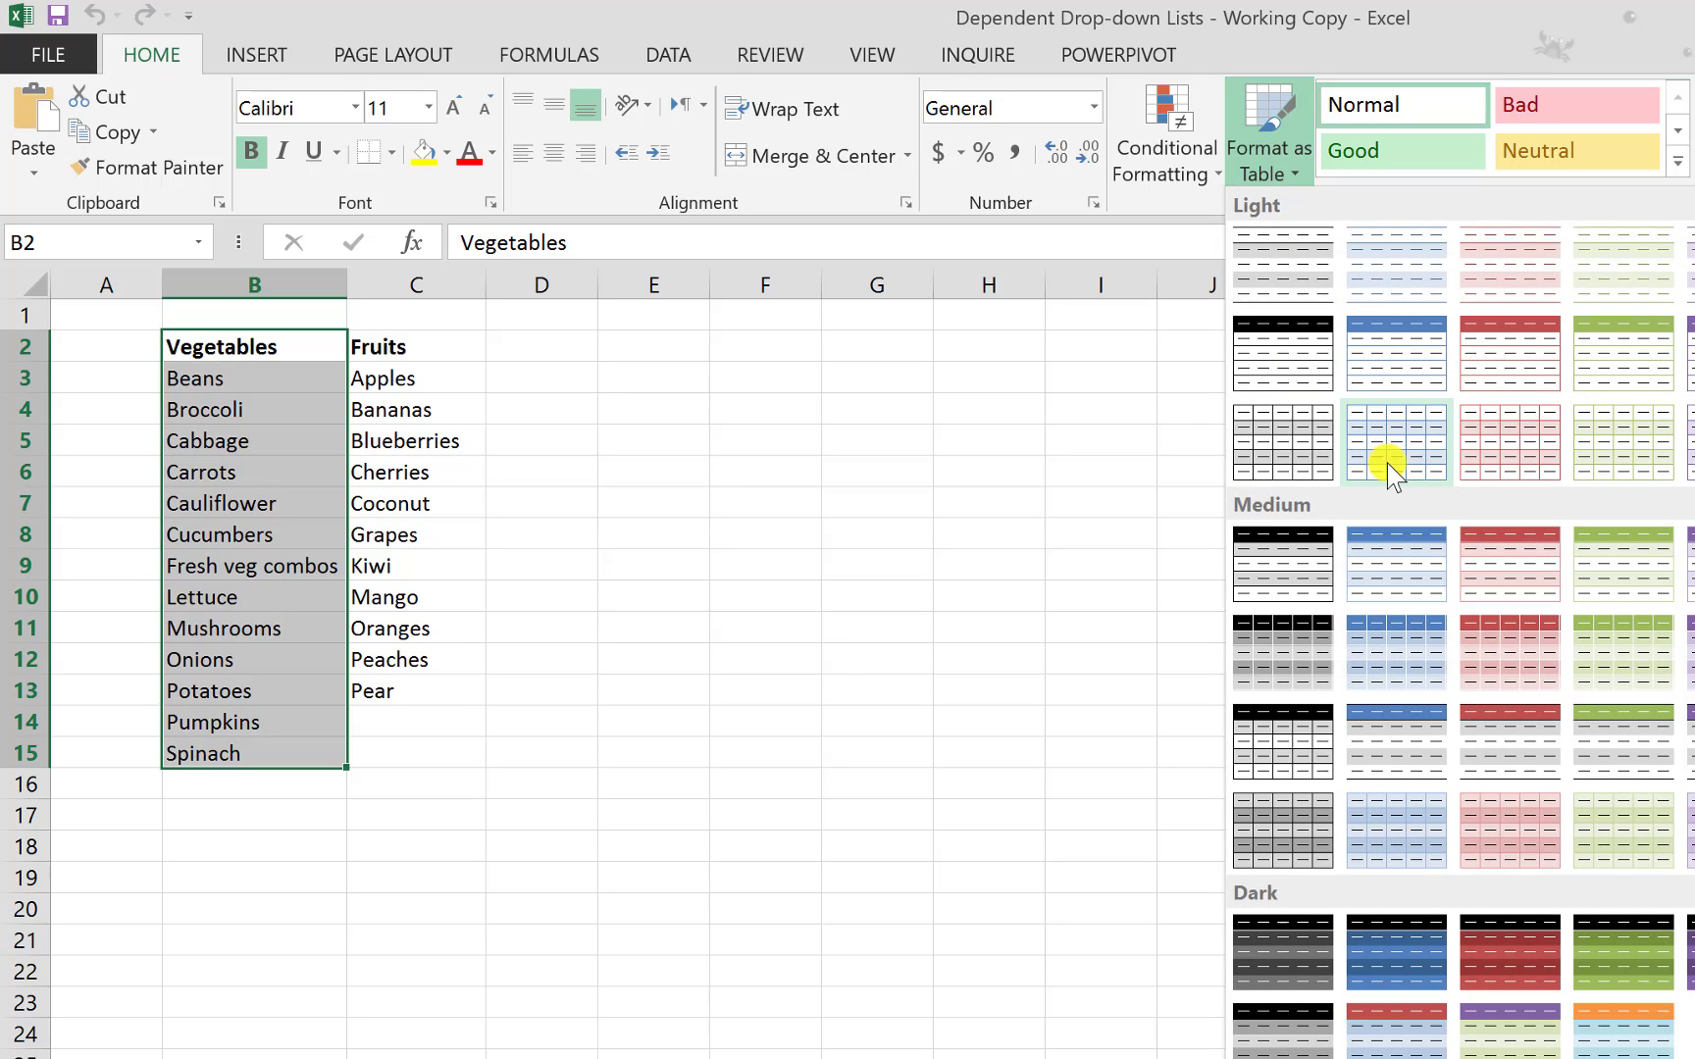
{"action": "left_click", "coordinate": [1390, 471]}
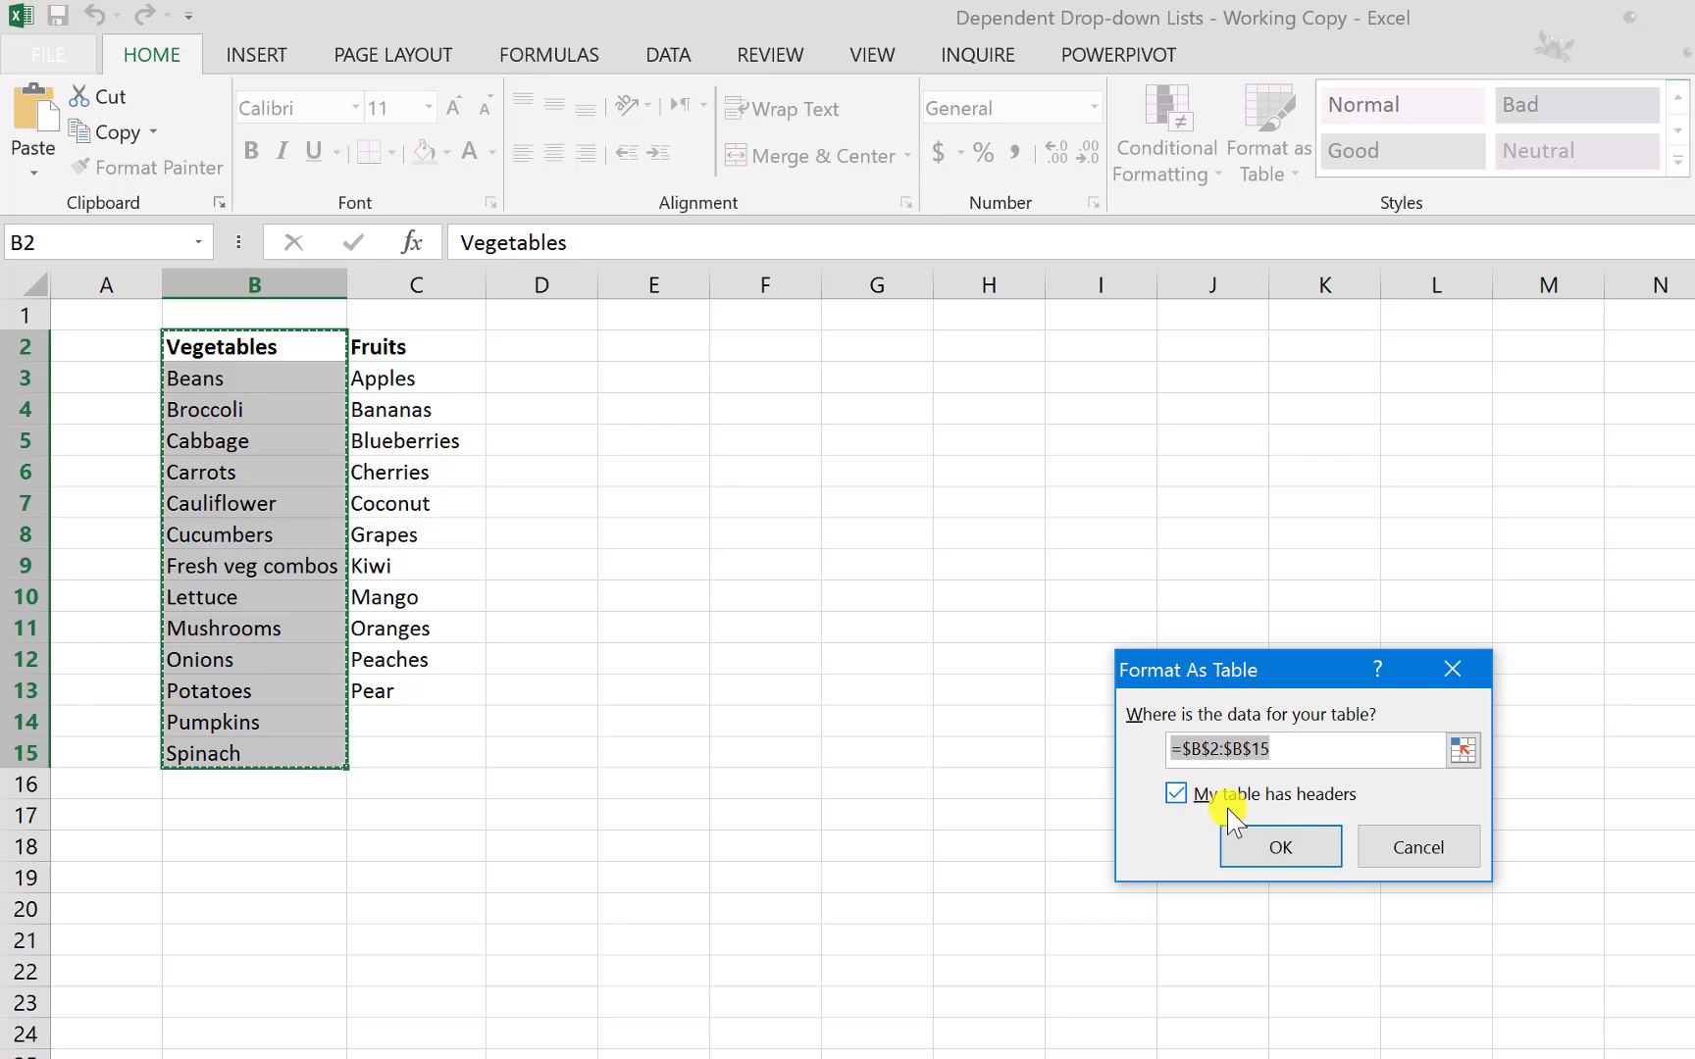
{"action": "left_click", "coordinate": [1252, 846]}
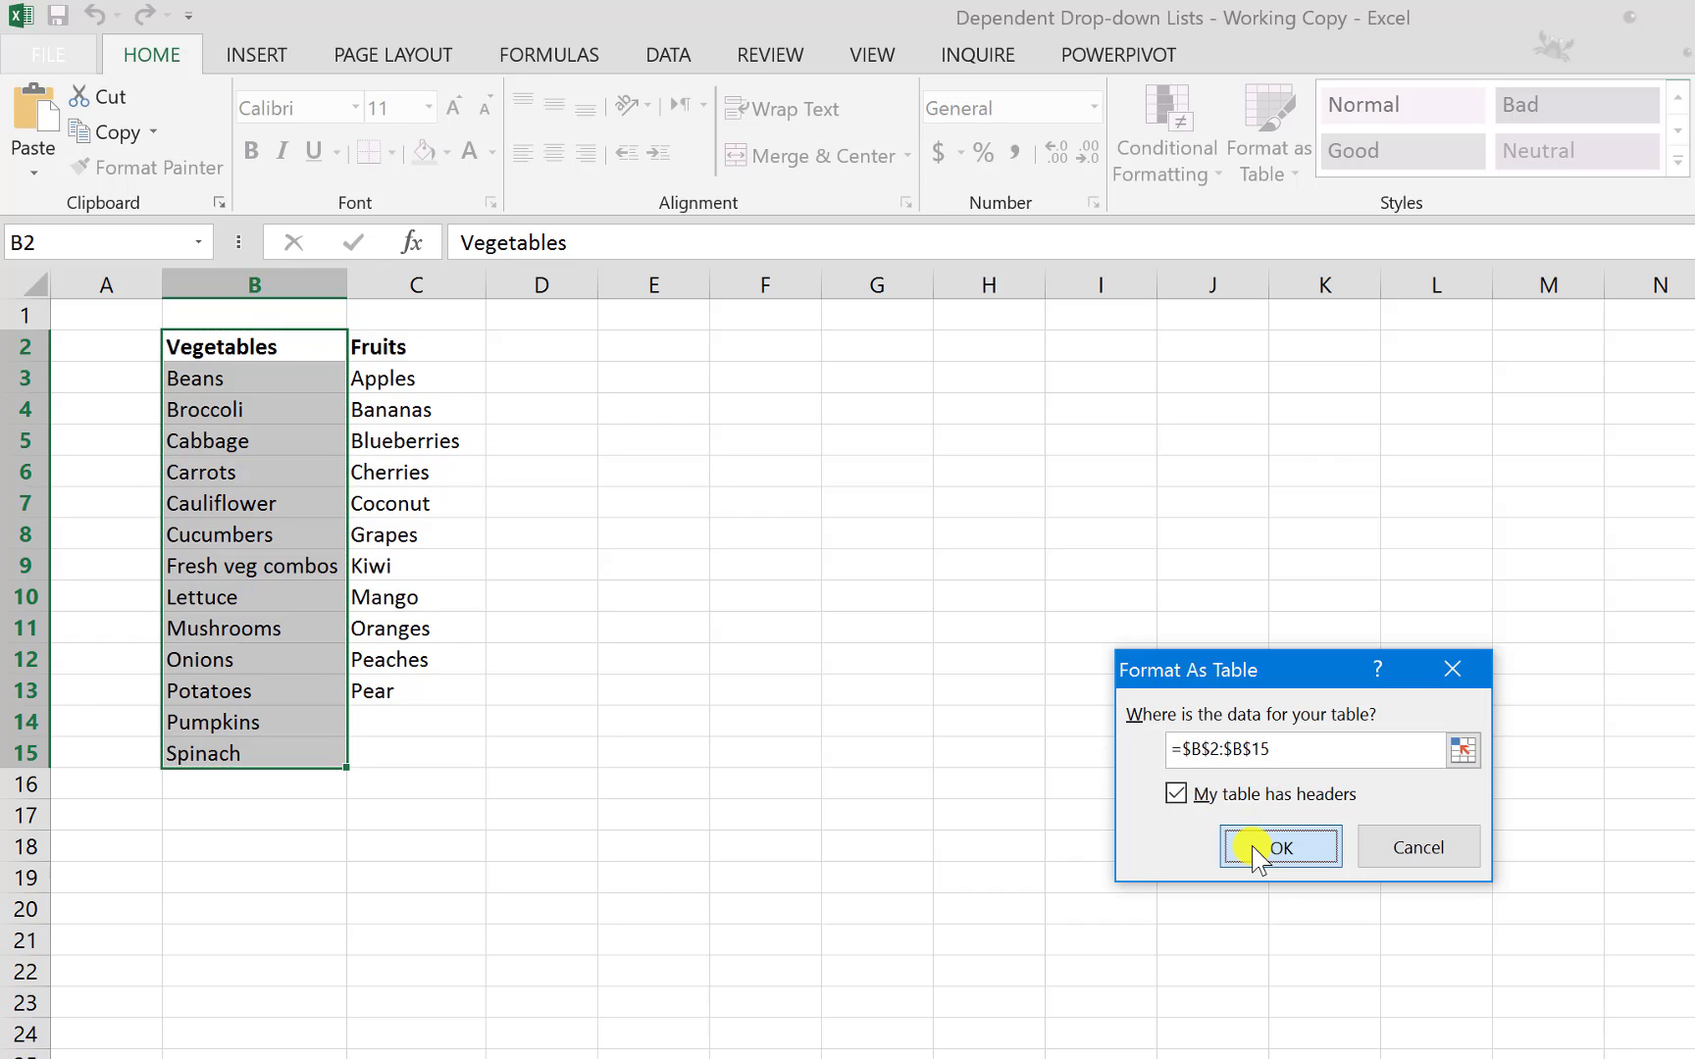
{"action": "left_click", "coordinate": [269, 348]}
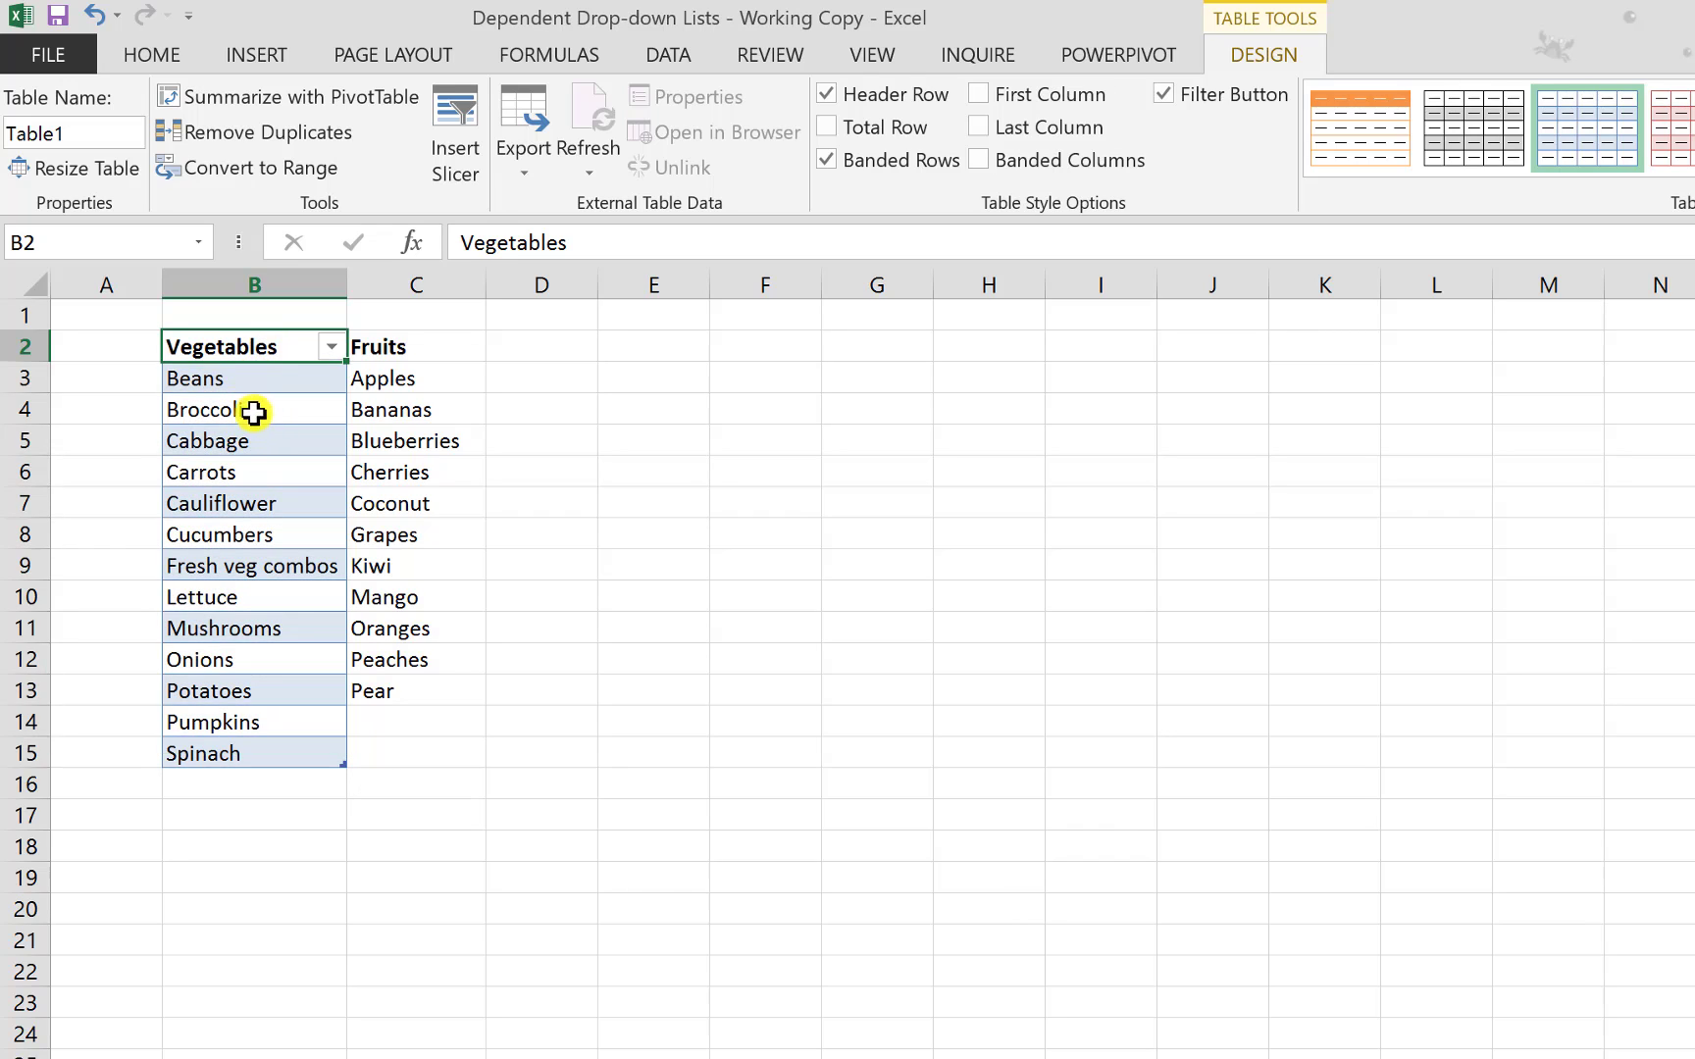
Step: Rename the table from Table1 to tblVege
{"action": "left_click", "coordinate": [114, 142]}
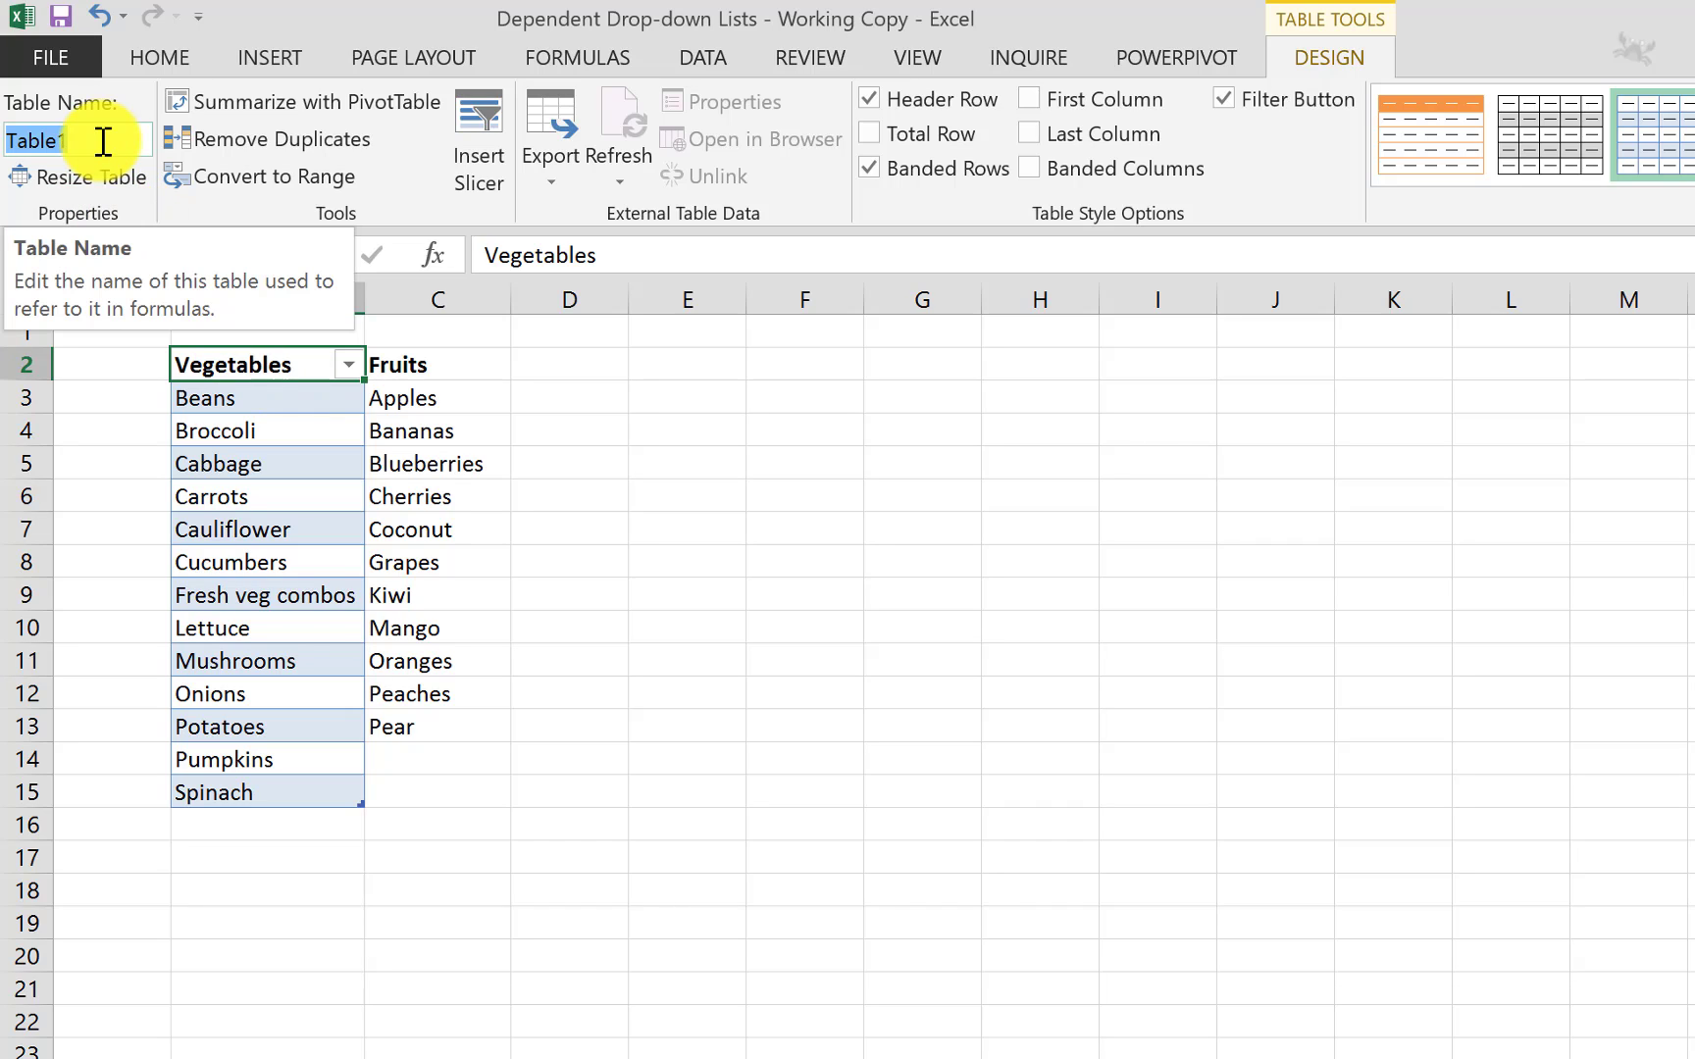
{"action": "type", "text": "tbl"}
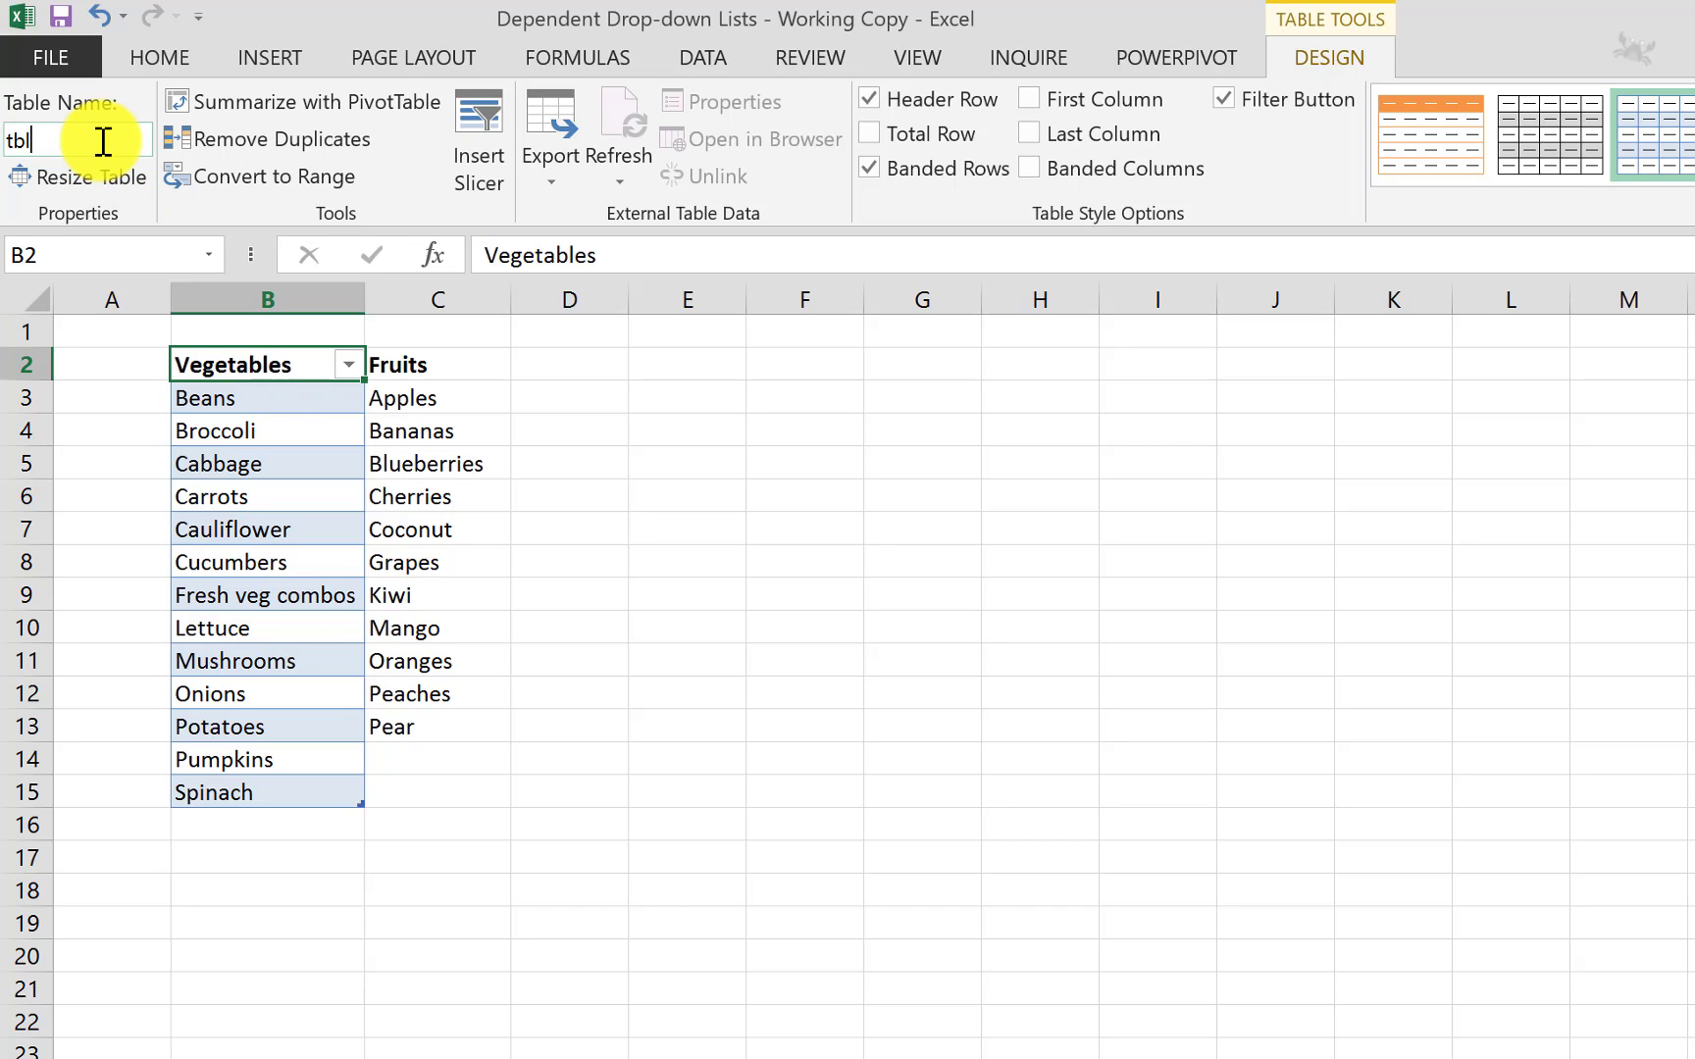
{"action": "type", "text": "Vege"}
{"action": "key", "text": "BackSpace"}
{"action": "key", "text": "BackSpace"}
{"action": "key", "text": "BackSpace"}
{"action": "type", "text": "ege"}
{"action": "left_click", "coordinate": [420, 398]}
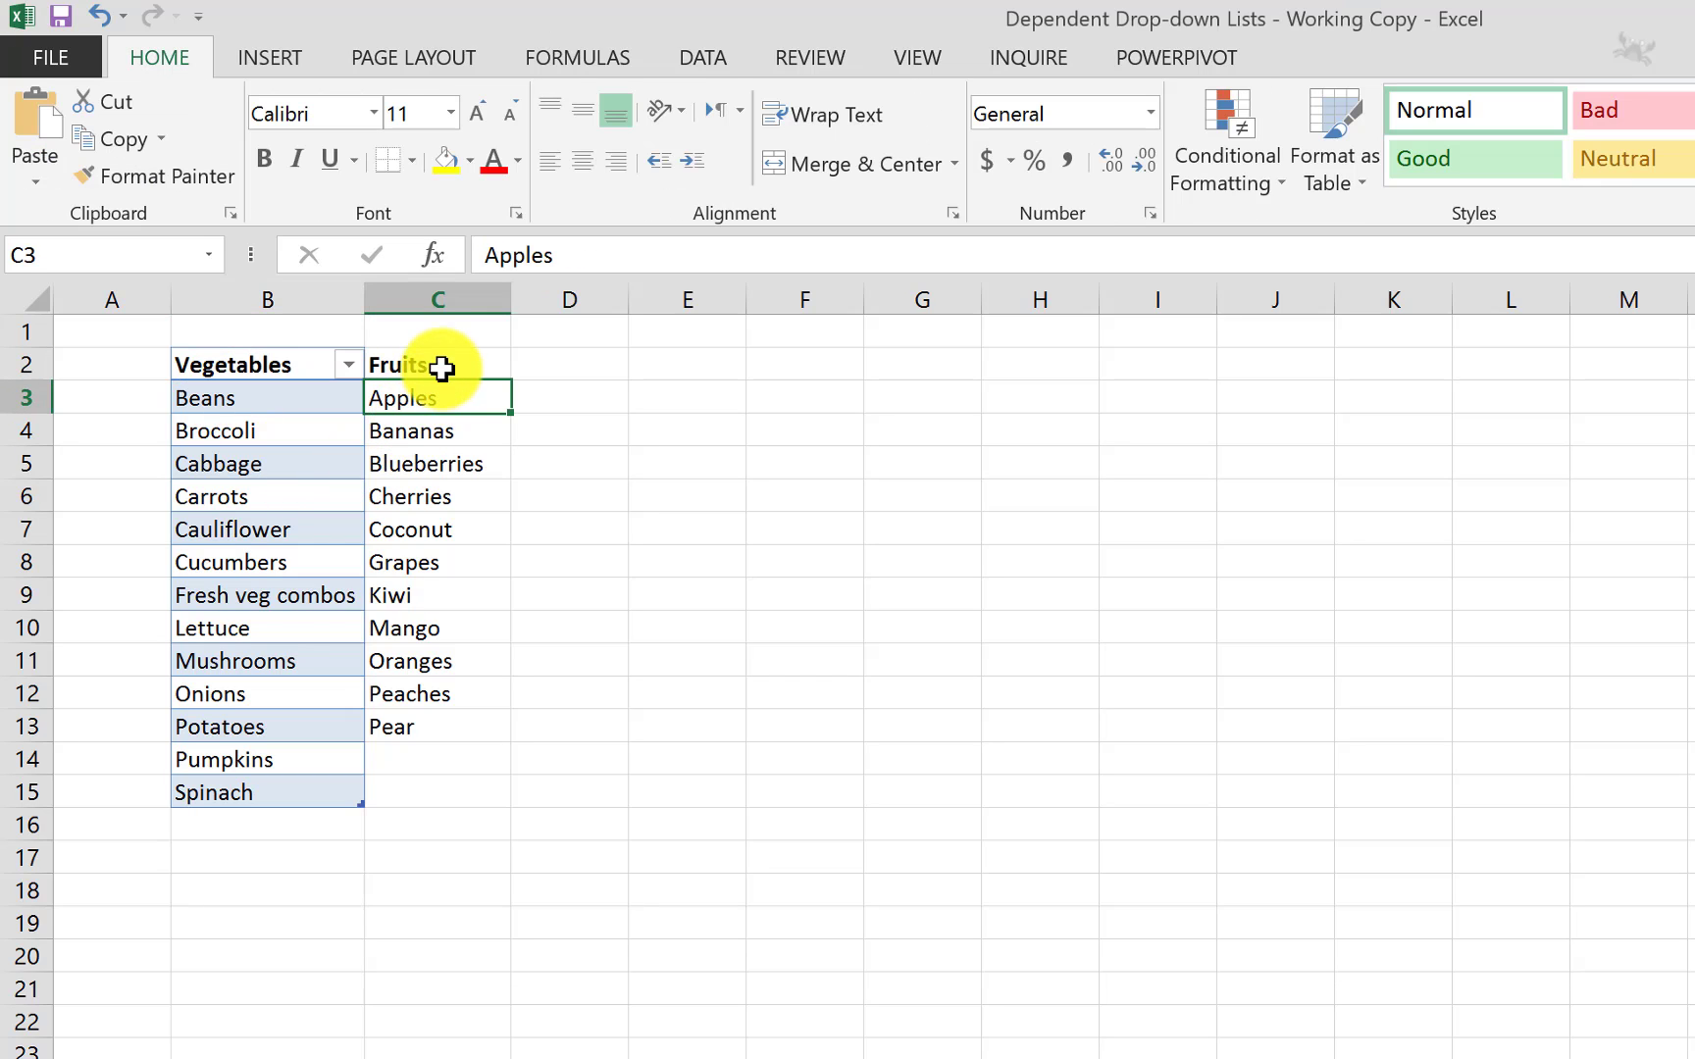
Step: Format the Fruits list C2:C13 as a light-style table with headers named tblFruits
{"action": "left_click_drag", "start_coordinate": [441, 368], "coordinate": [442, 730]}
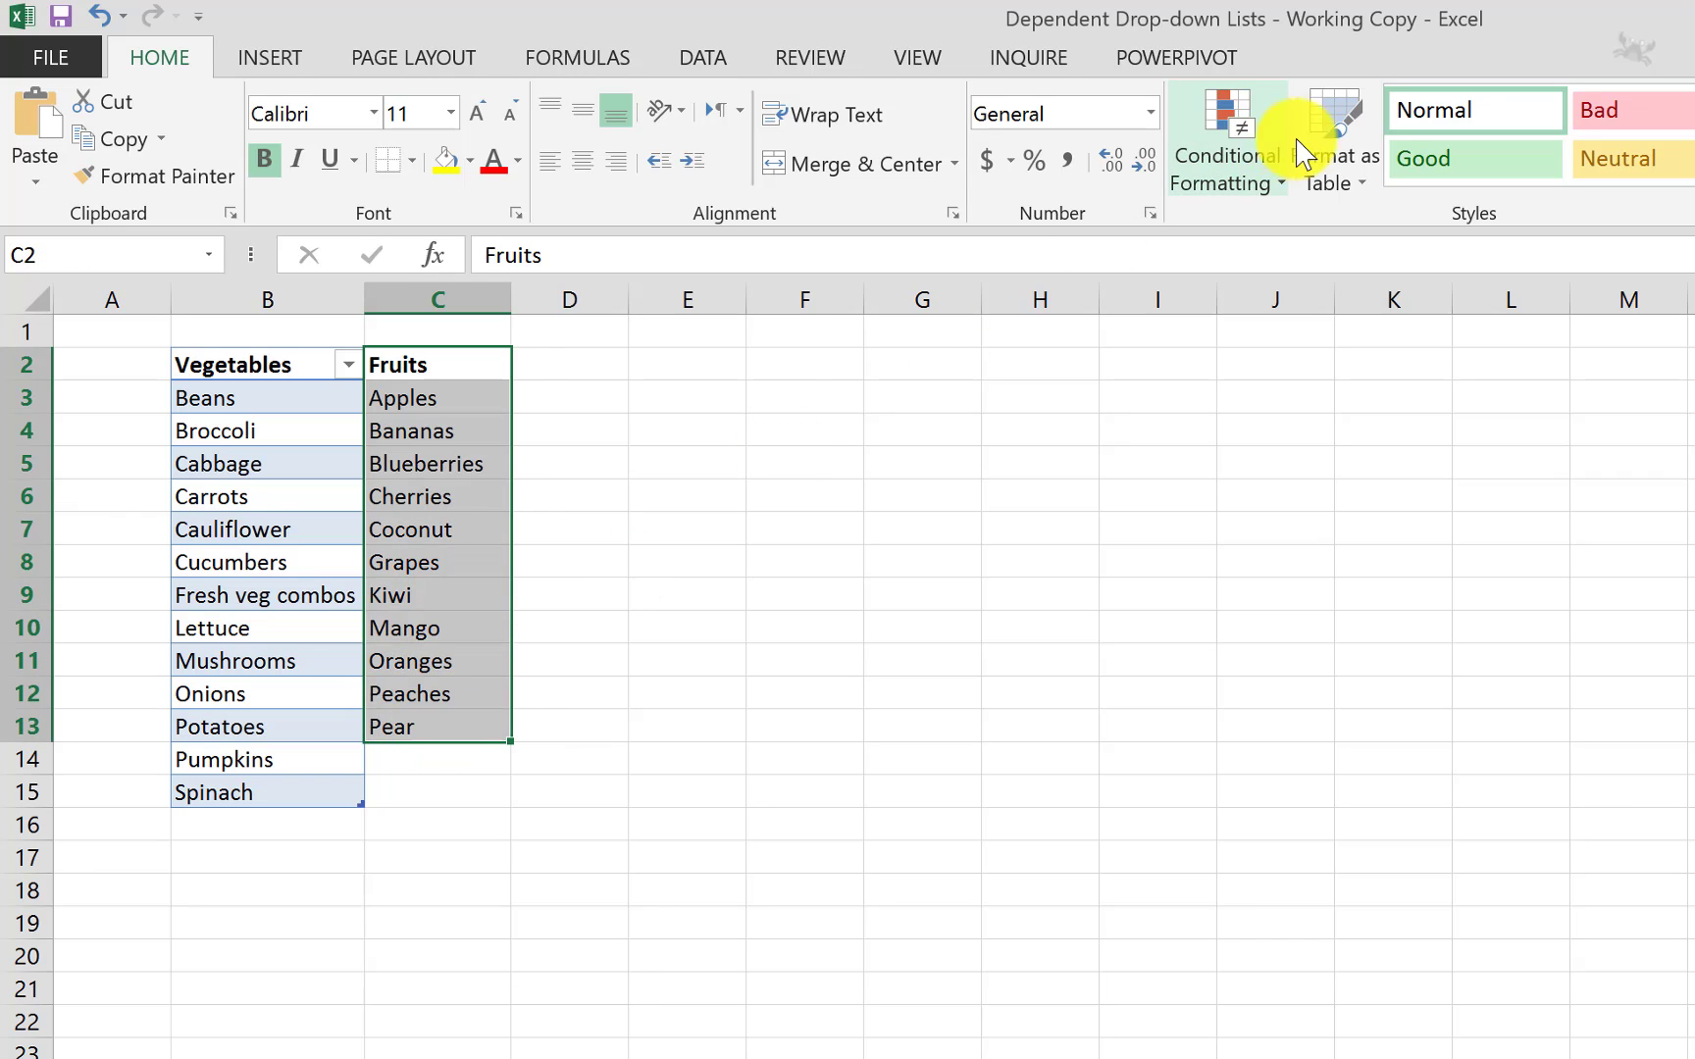
{"action": "left_click", "coordinate": [1305, 155]}
{"action": "left_click", "coordinate": [1589, 463]}
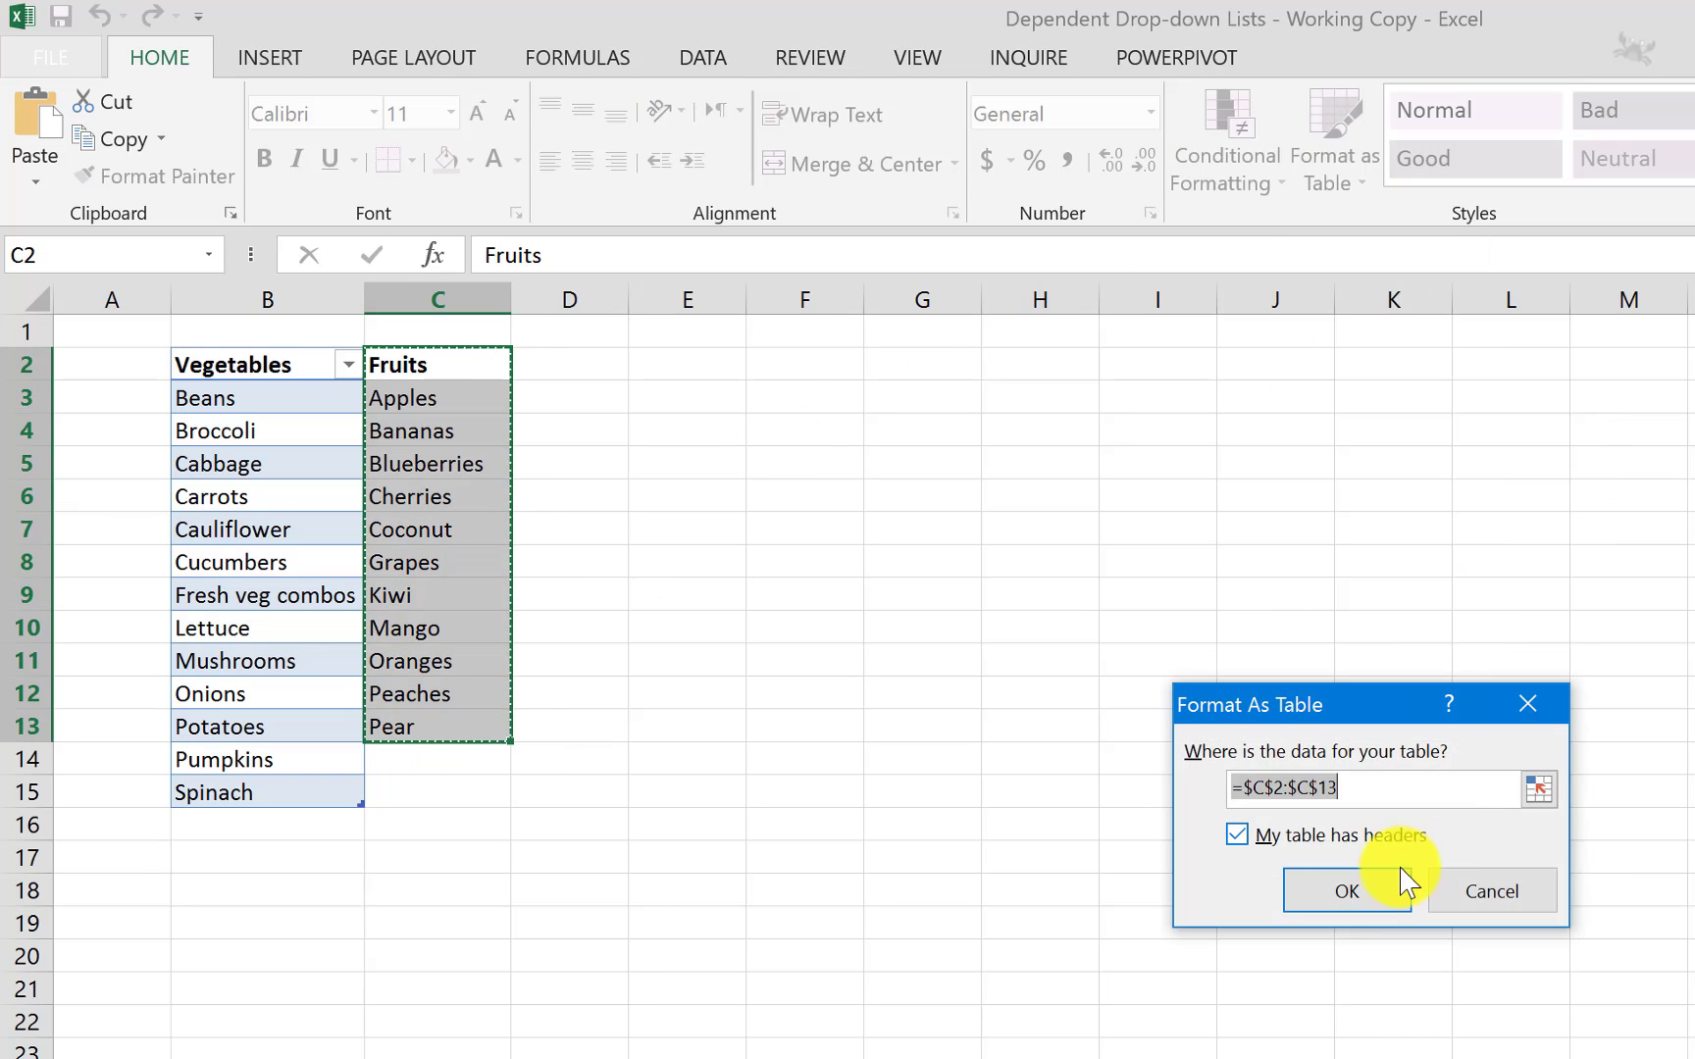
{"action": "left_click", "coordinate": [1349, 891]}
{"action": "left_click", "coordinate": [98, 143]}
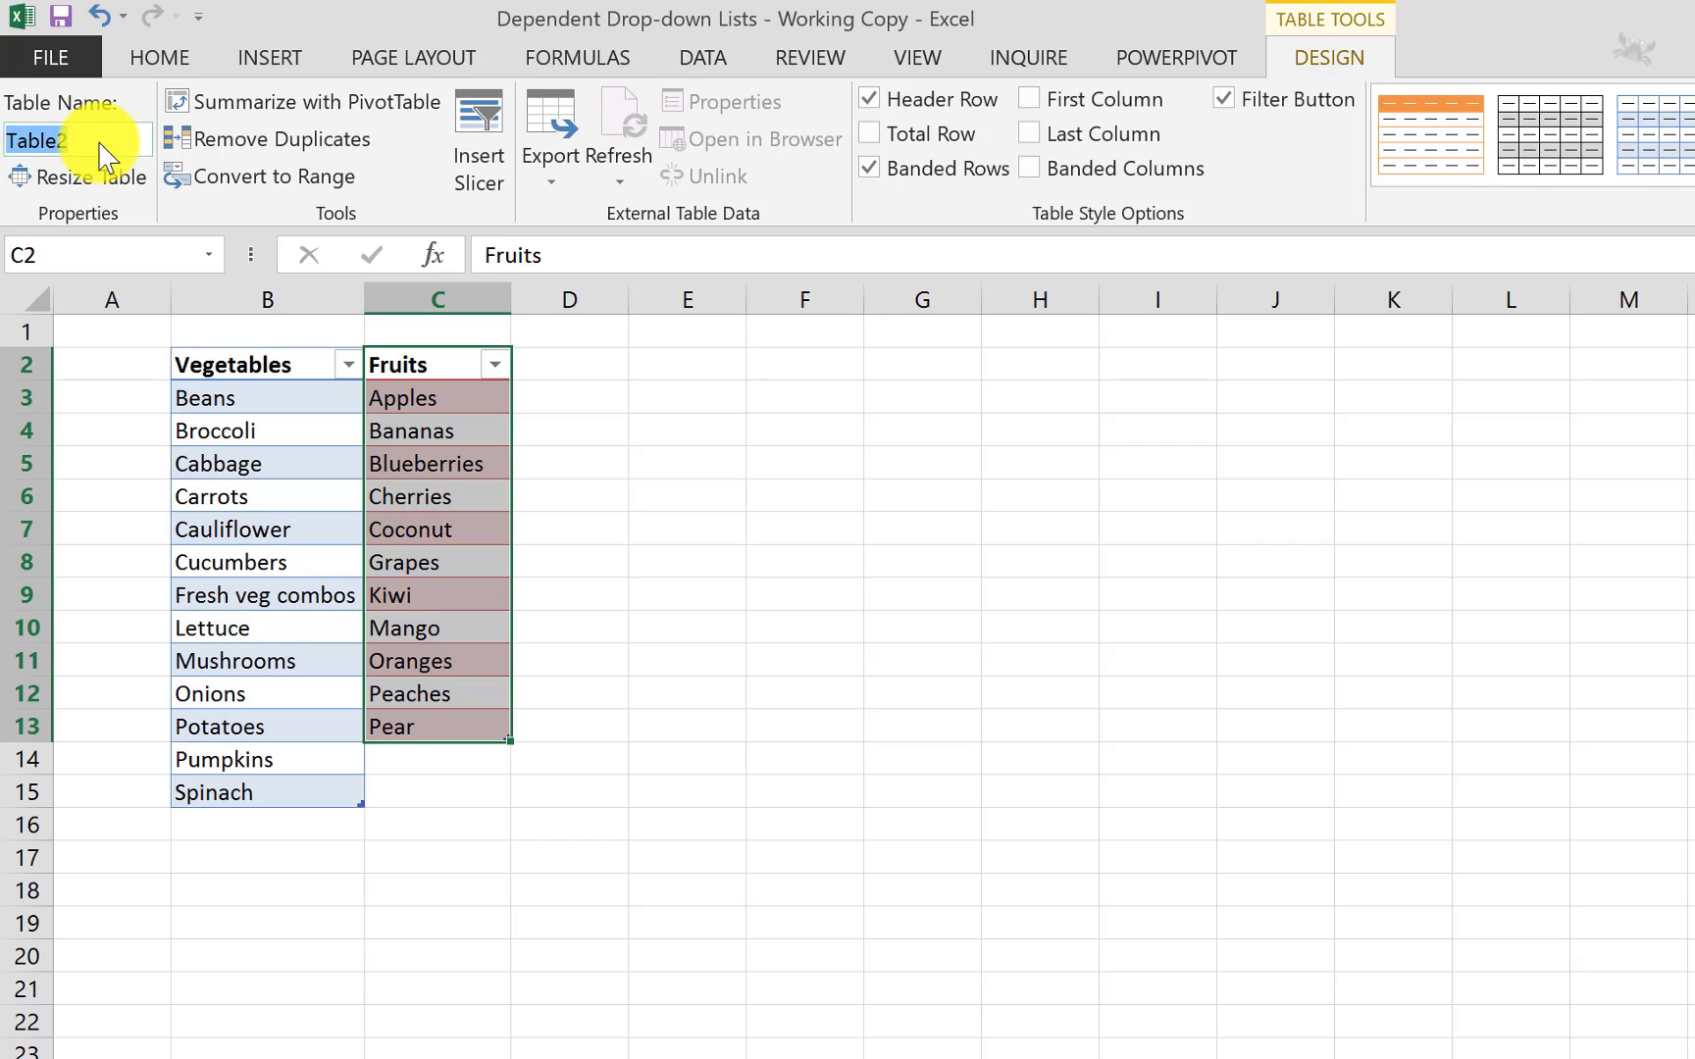
{"action": "type", "text": "tblFruits"}
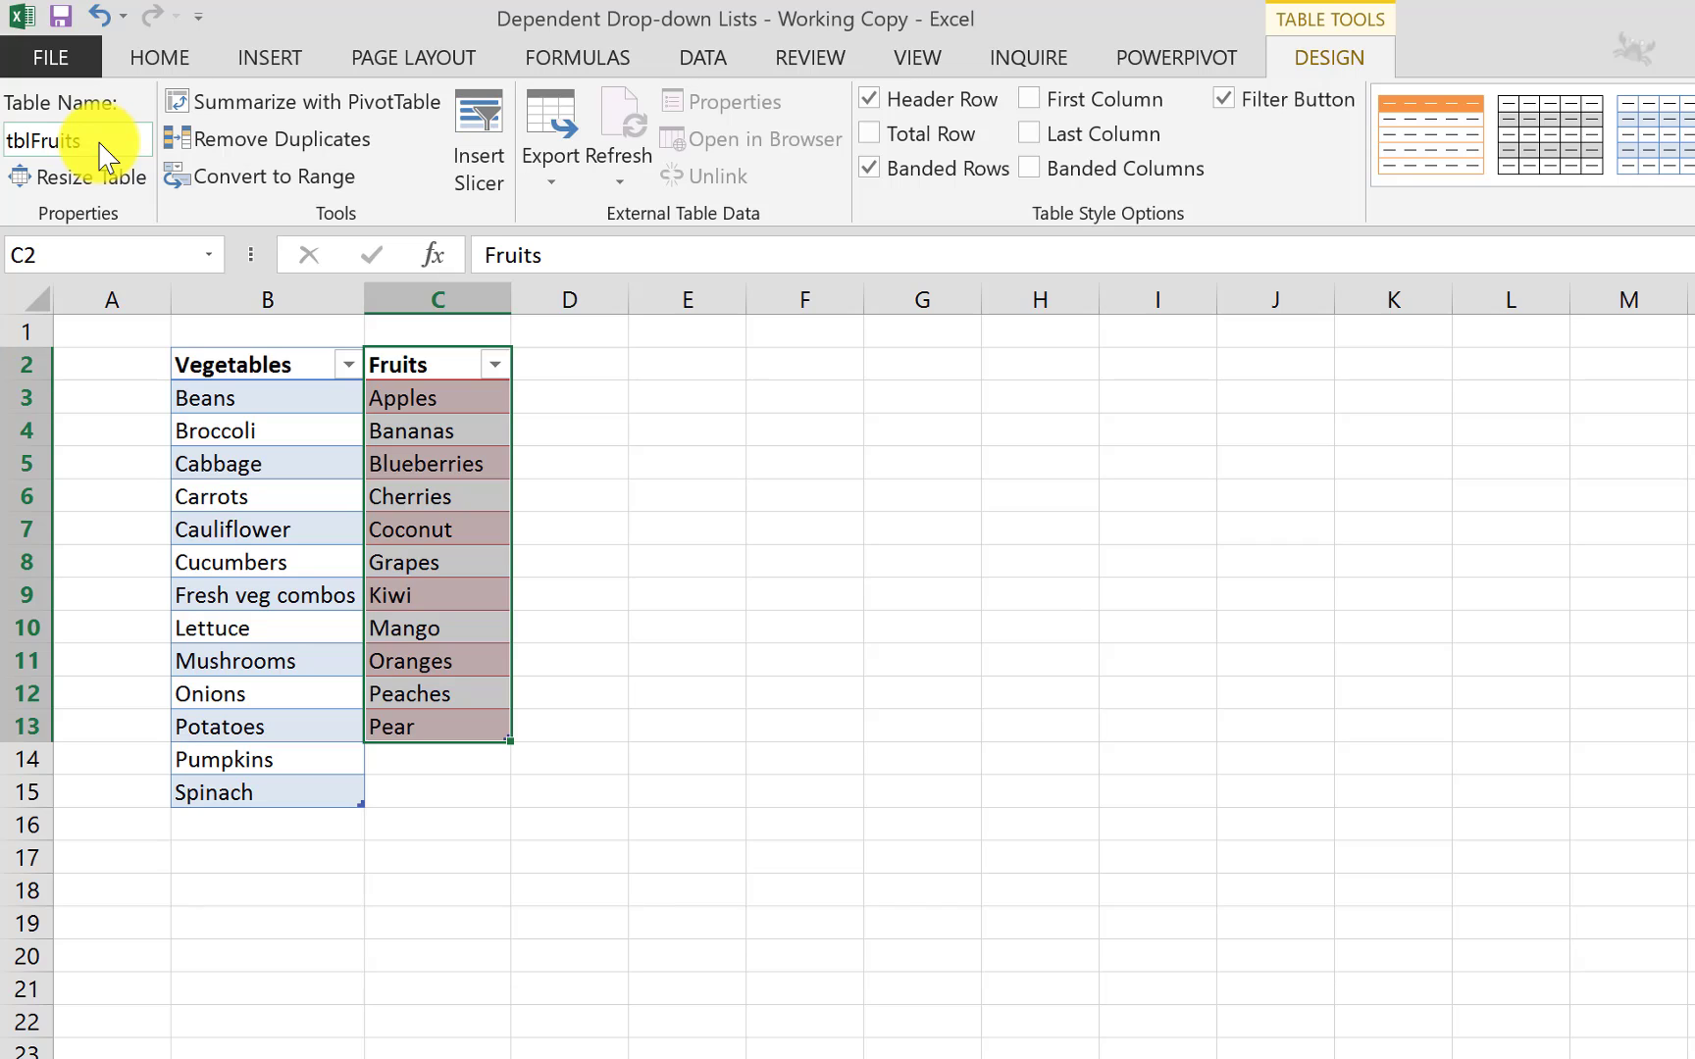
Step: Rename the vegetables table from tblVege to tblVeges and compare both table names
{"action": "left_click", "coordinate": [347, 460]}
{"action": "left_click", "coordinate": [454, 443]}
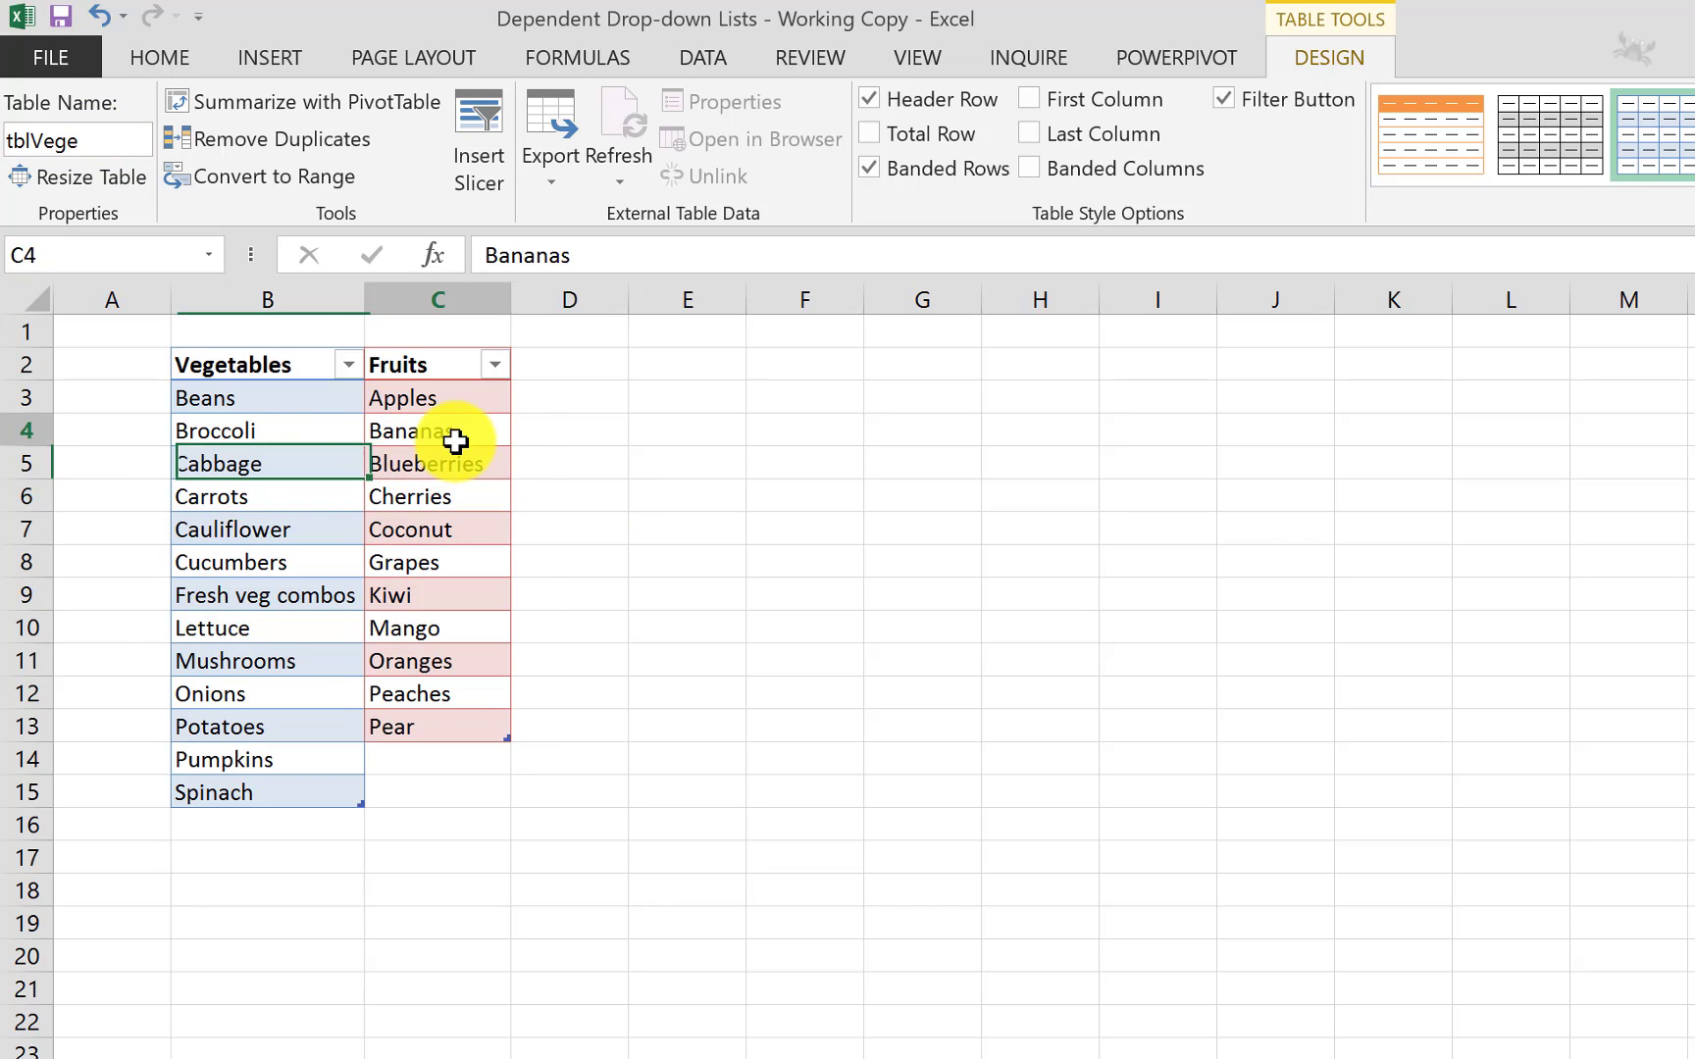
{"action": "left_click", "coordinate": [312, 455]}
{"action": "left_click", "coordinate": [118, 139]}
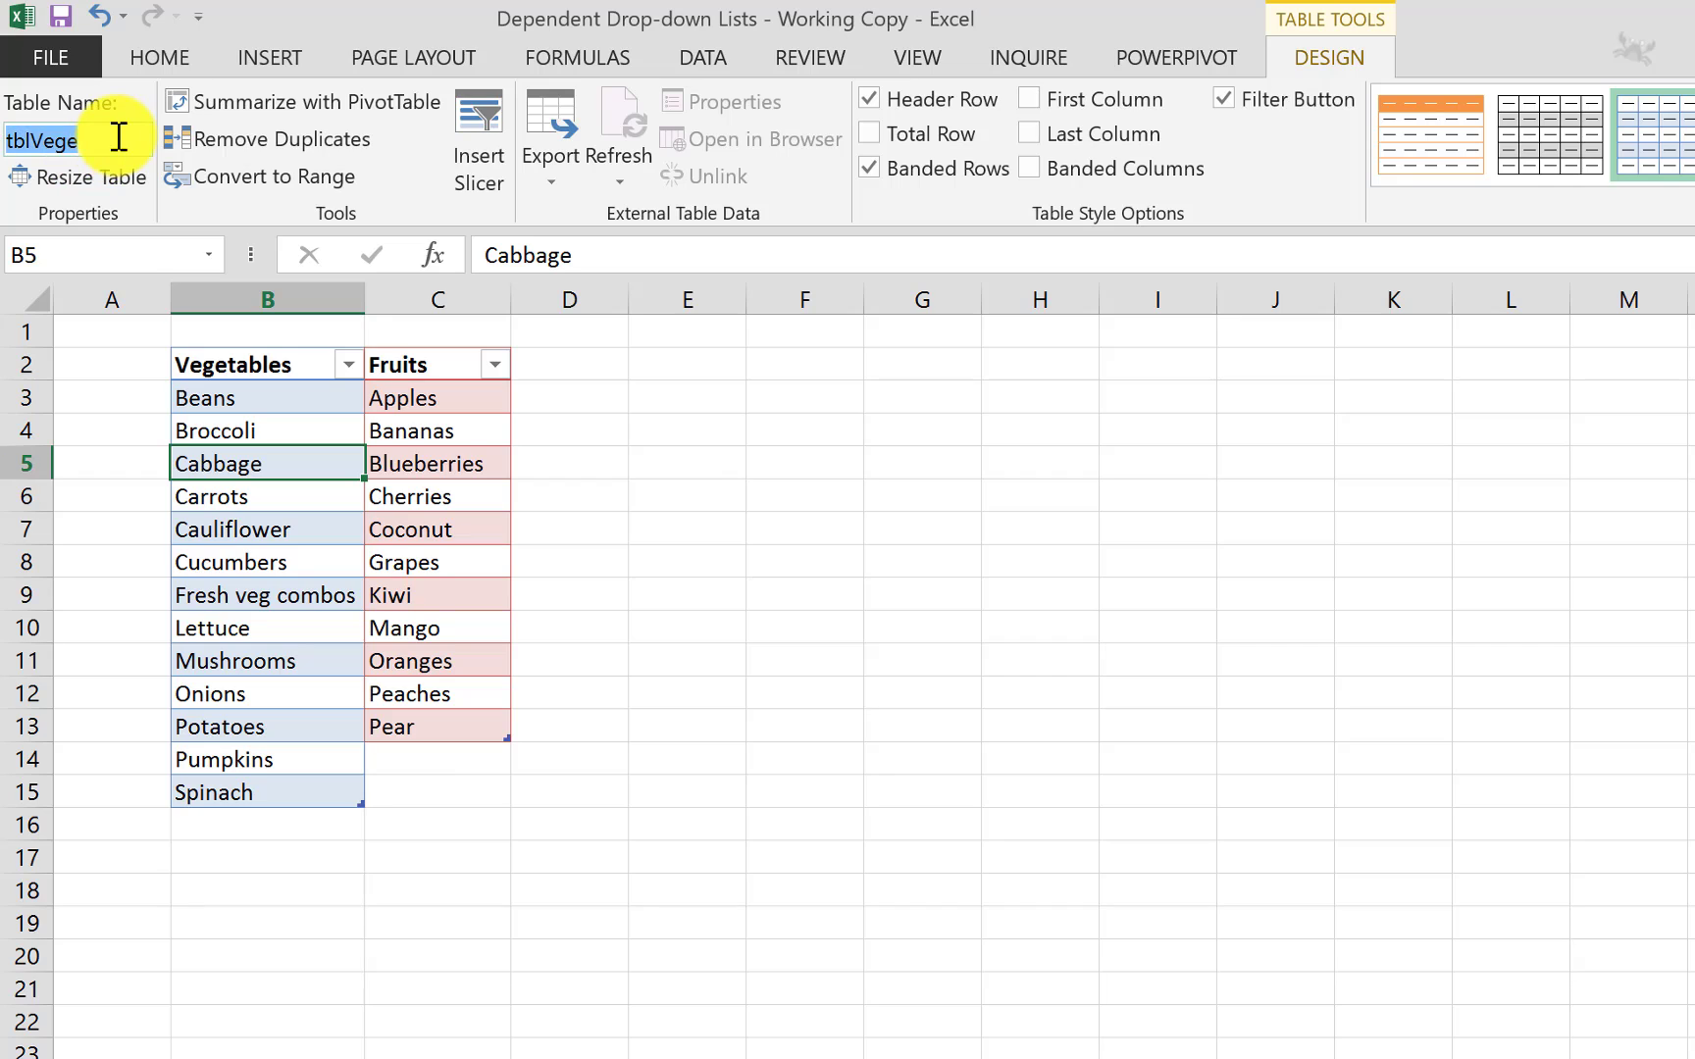
{"action": "left_click", "coordinate": [118, 137]}
{"action": "type", "text": "s"}
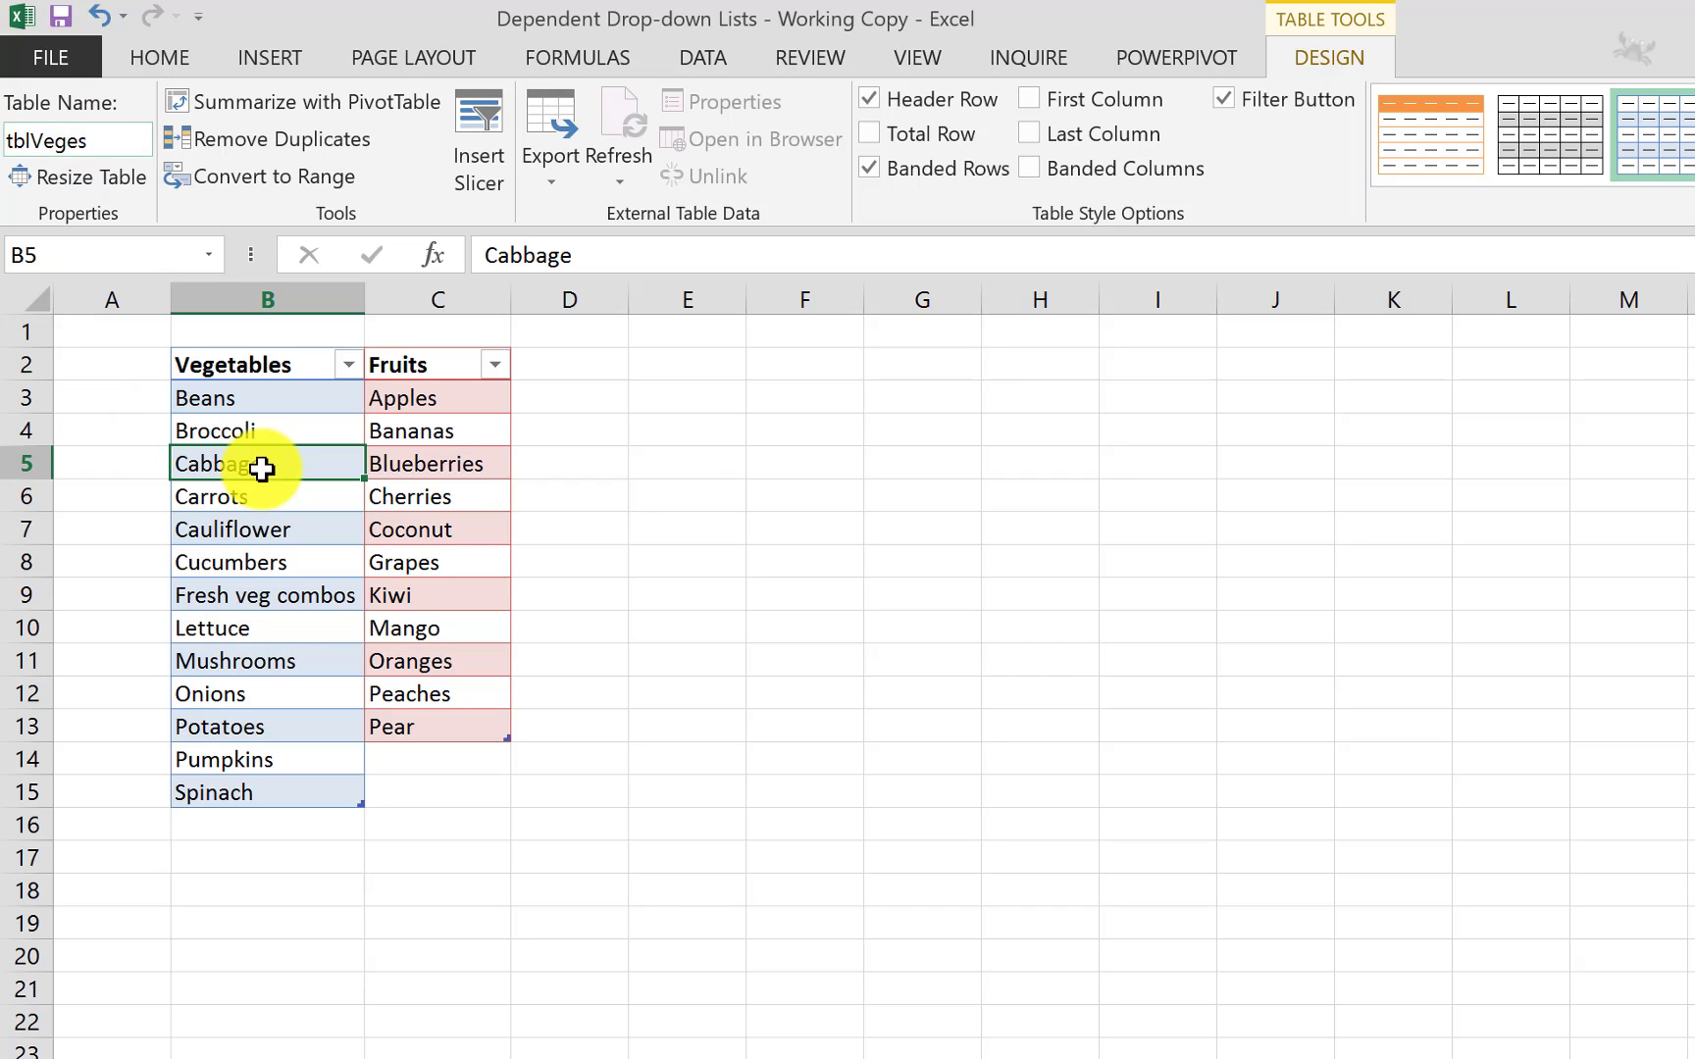
{"action": "left_click", "coordinate": [455, 455]}
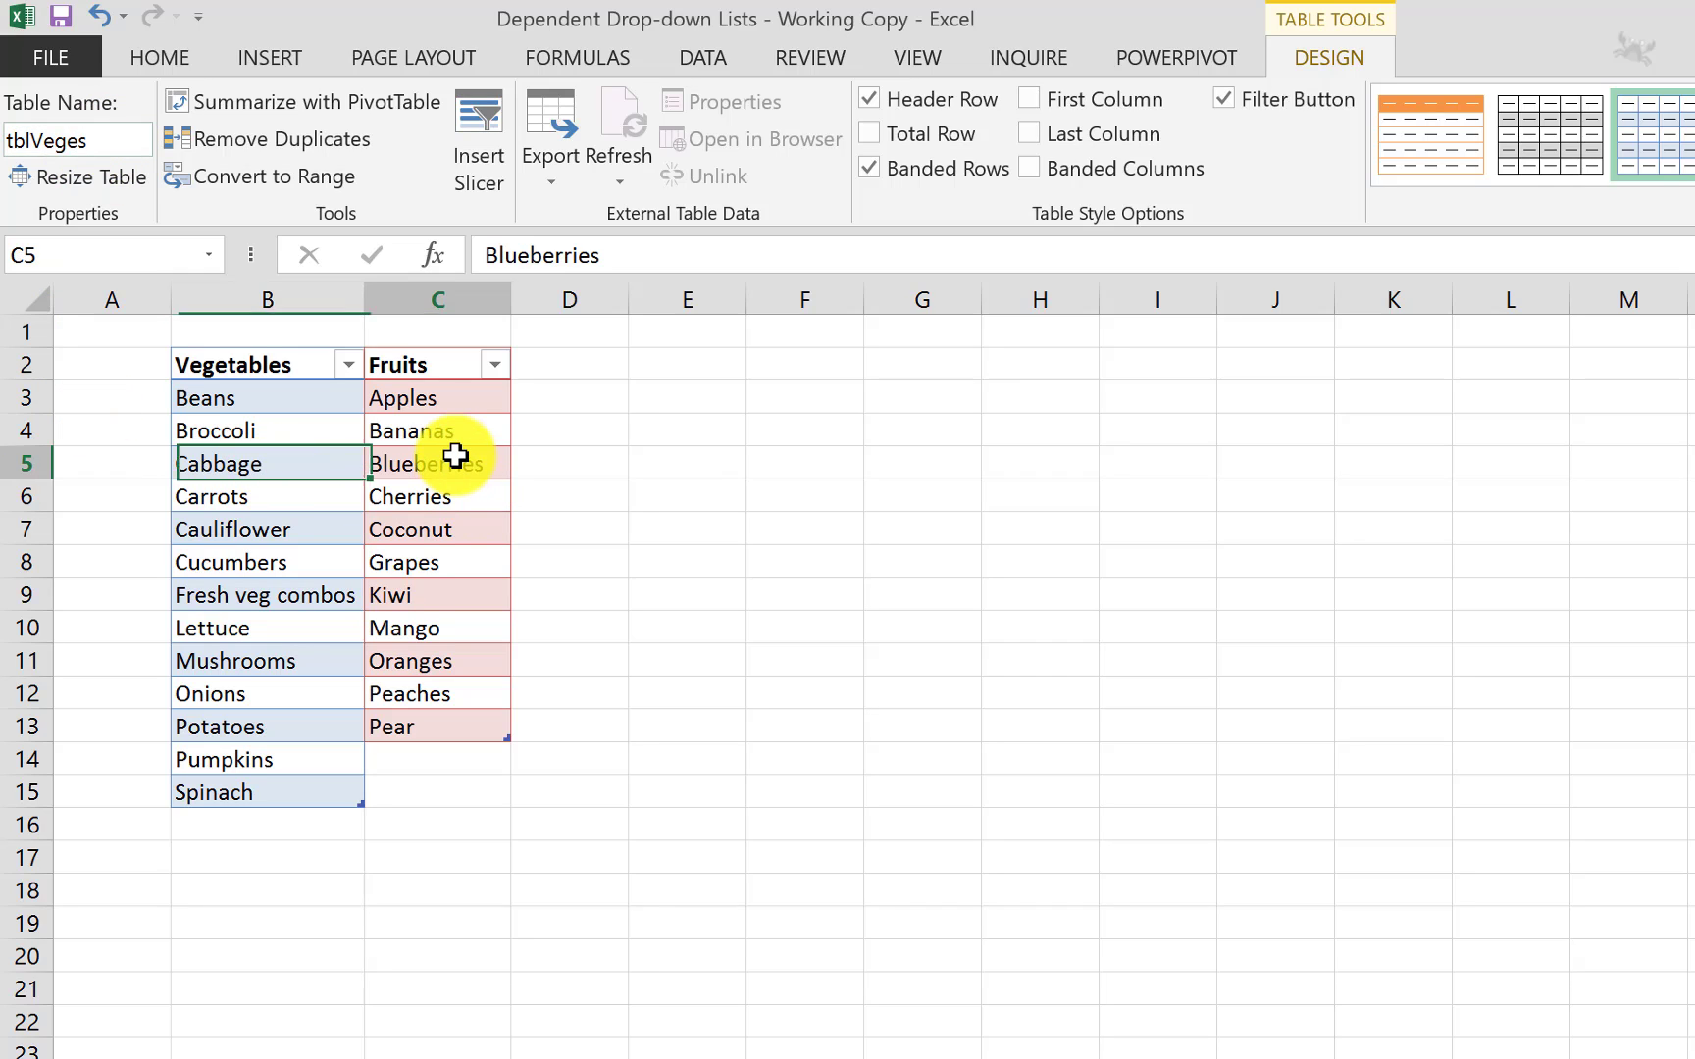
{"action": "left_click", "coordinate": [341, 469]}
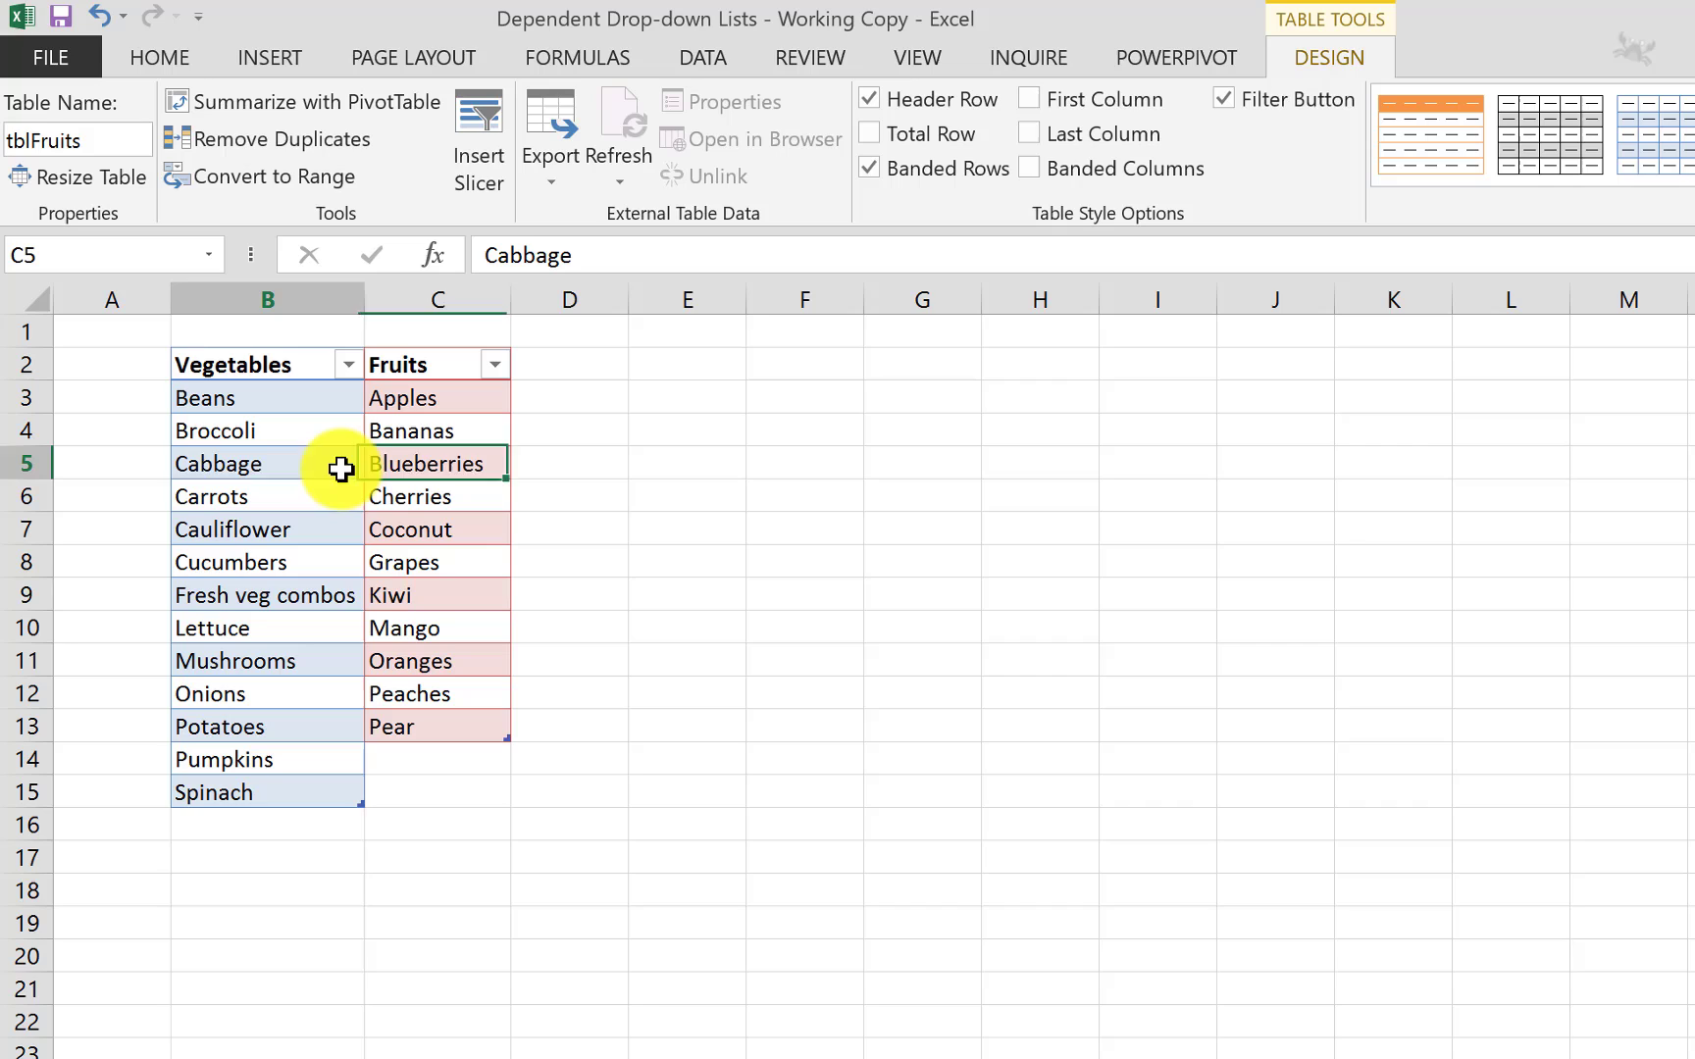
{"action": "left_click", "coordinate": [473, 450]}
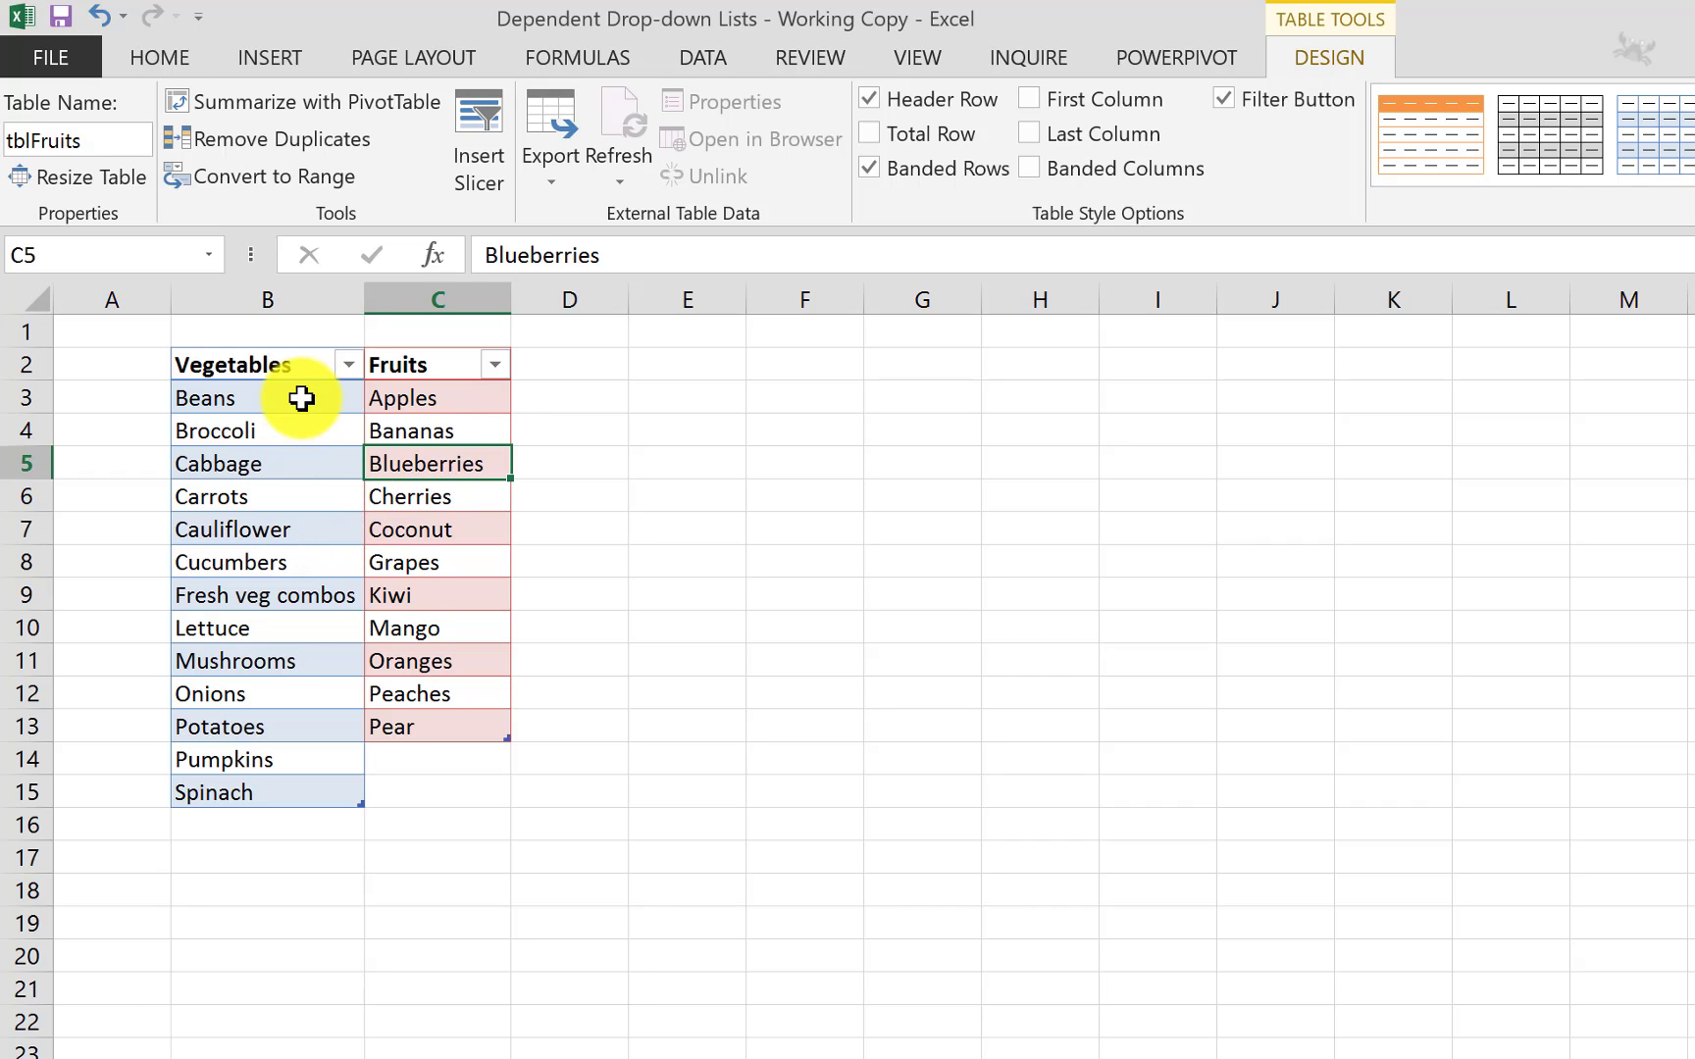
{"action": "left_click", "coordinate": [201, 368]}
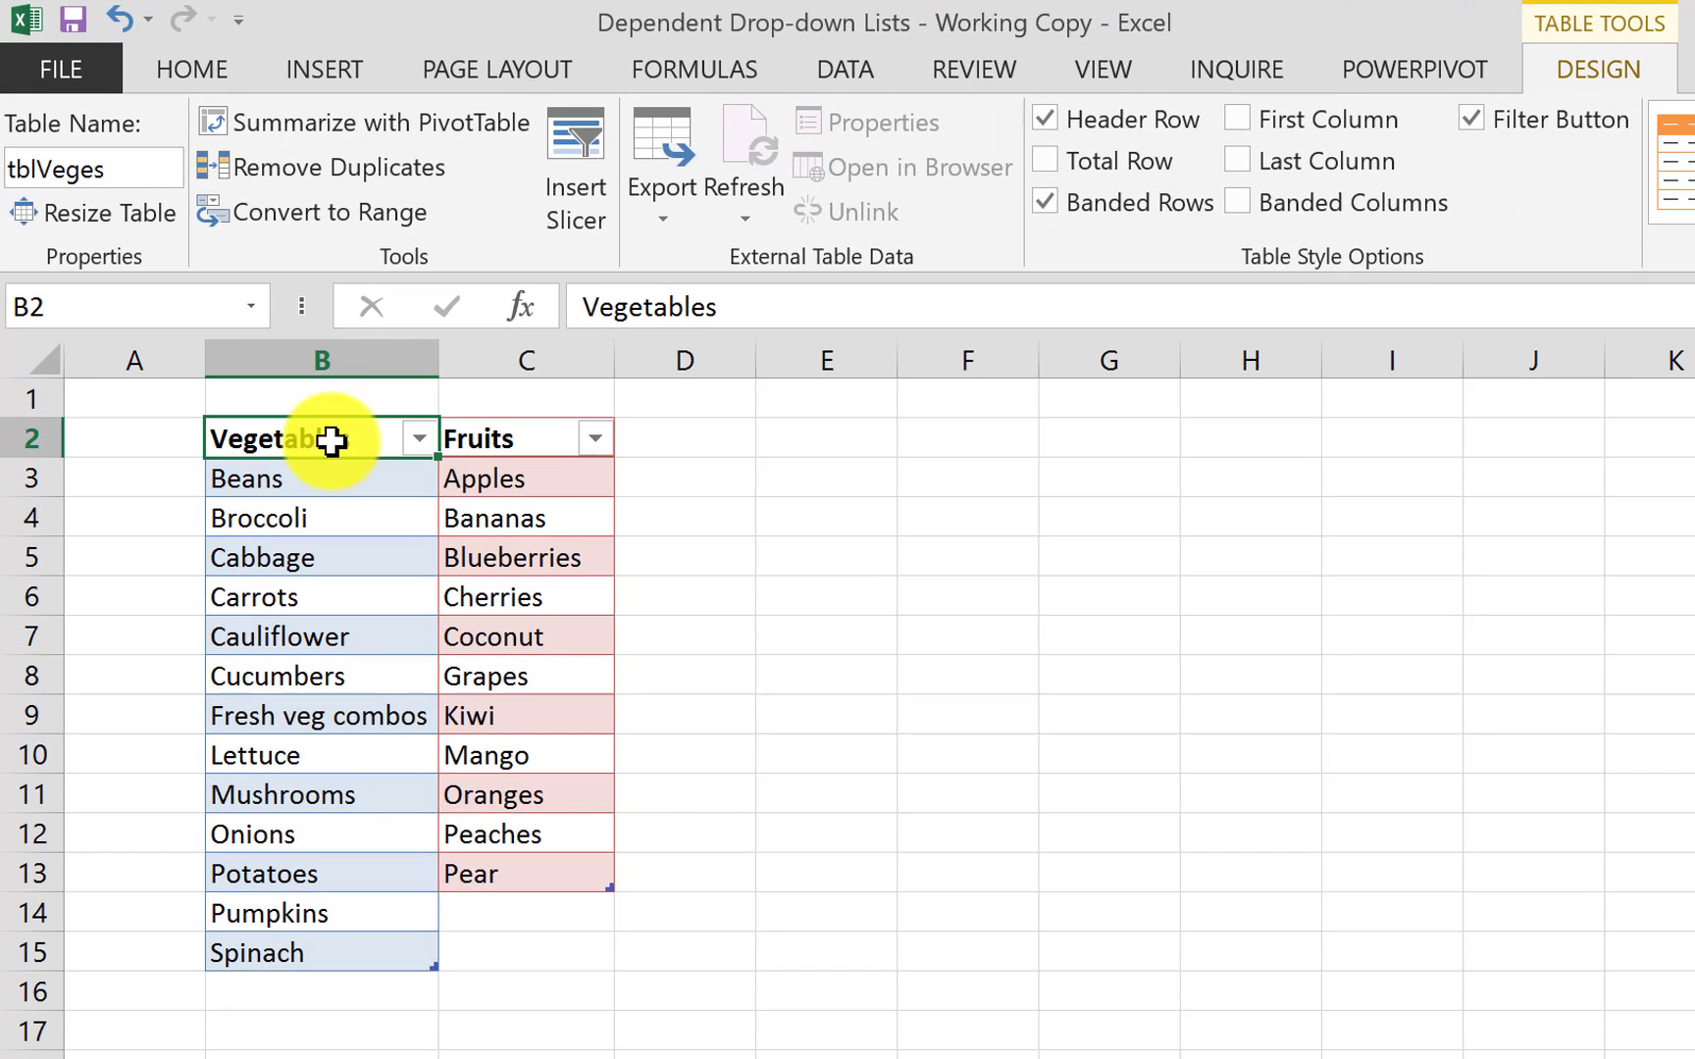
Step: Select headers B2:C2 and define them as the name FoodTypes in Name Manager
{"action": "left_click_drag", "start_coordinate": [354, 443], "coordinate": [511, 443]}
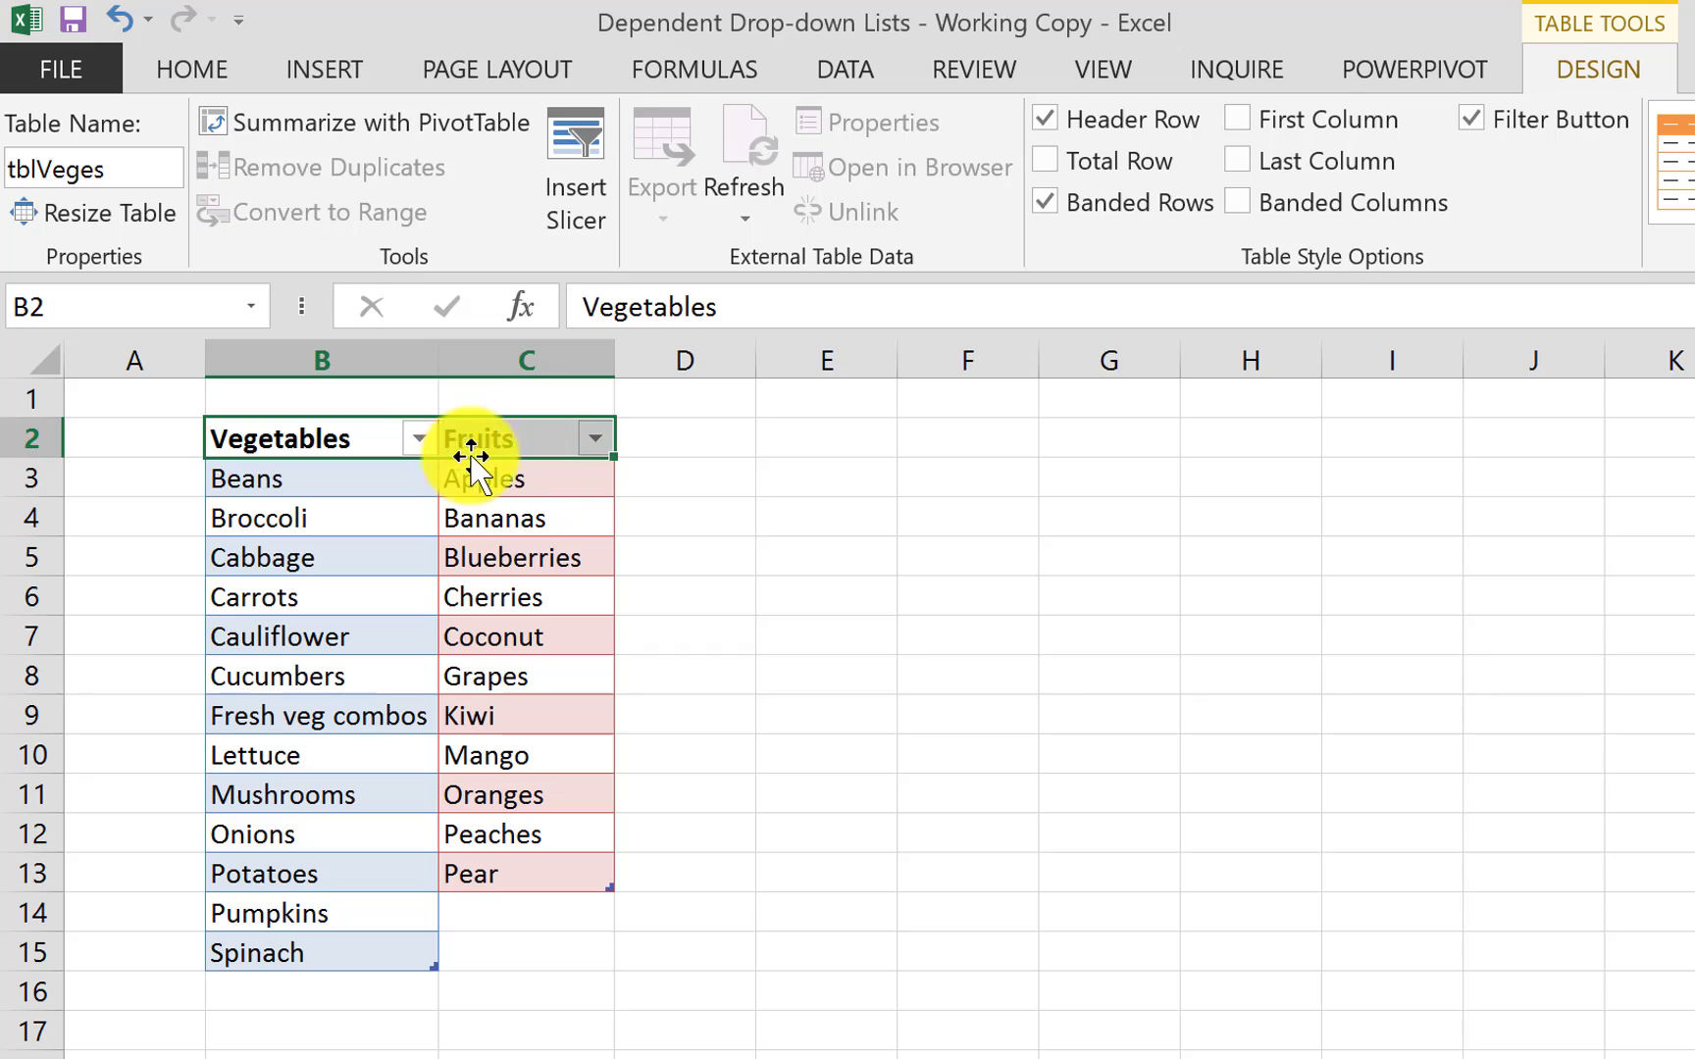
{"action": "left_click", "coordinate": [677, 73]}
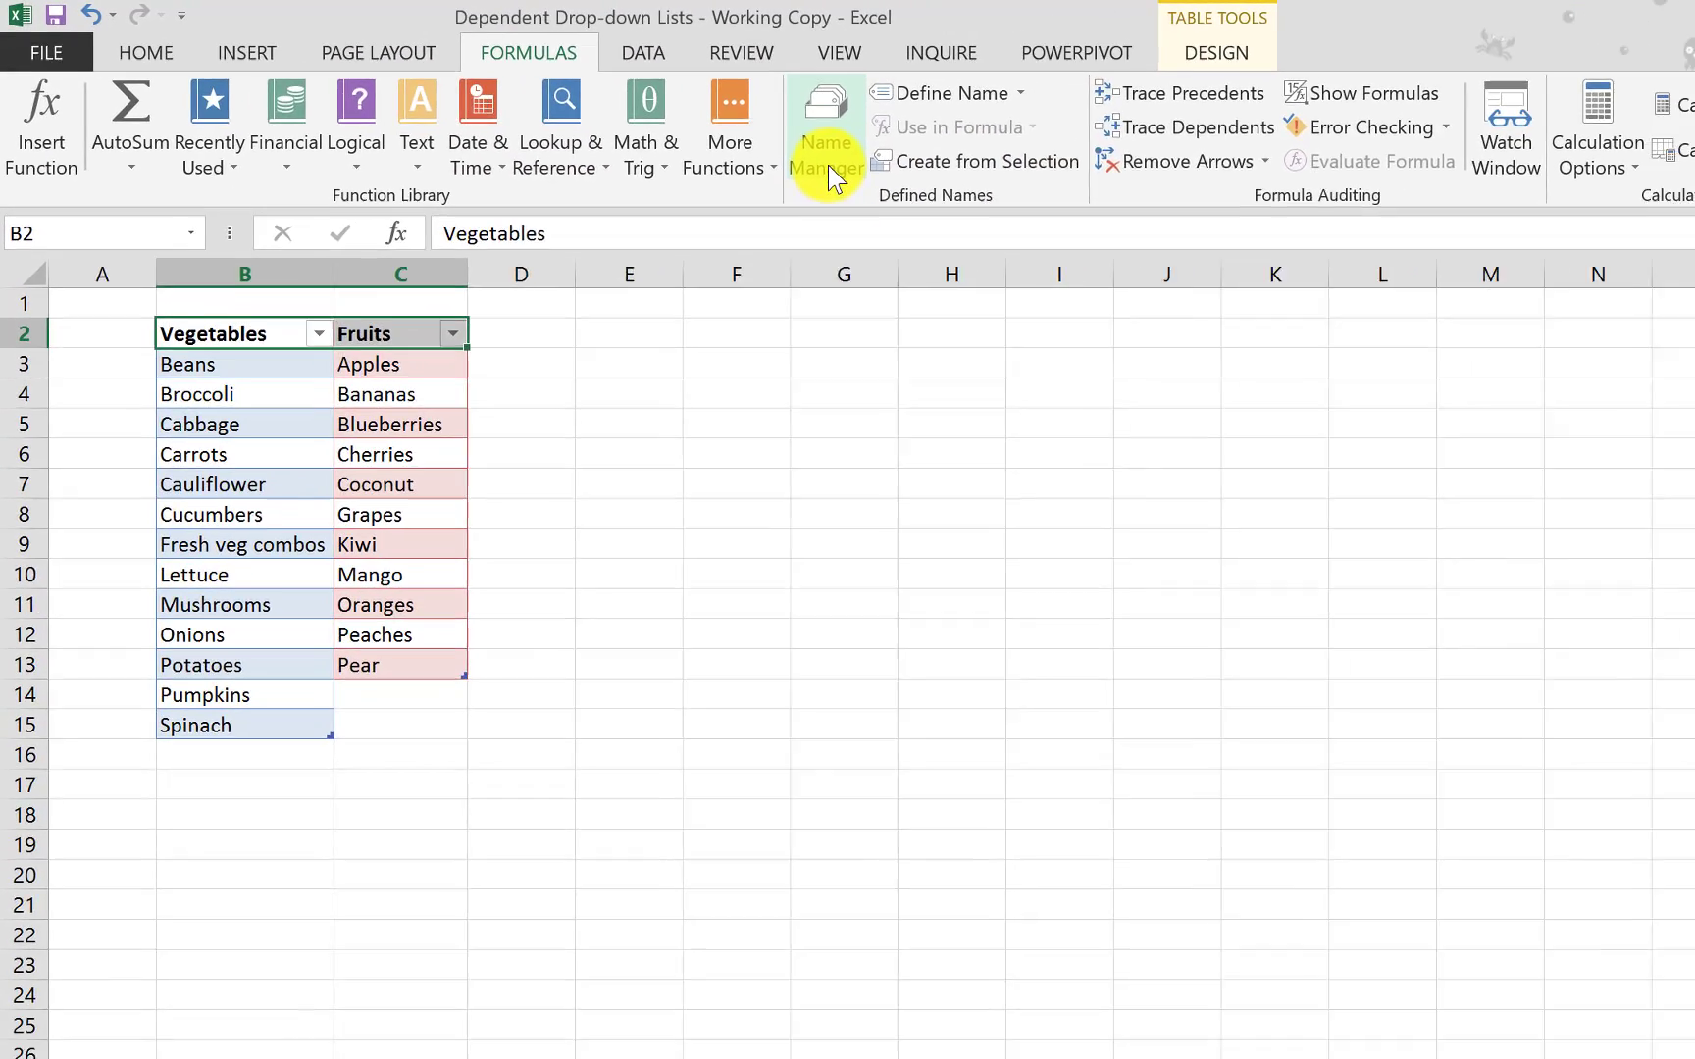
{"action": "left_click", "coordinate": [1053, 211]}
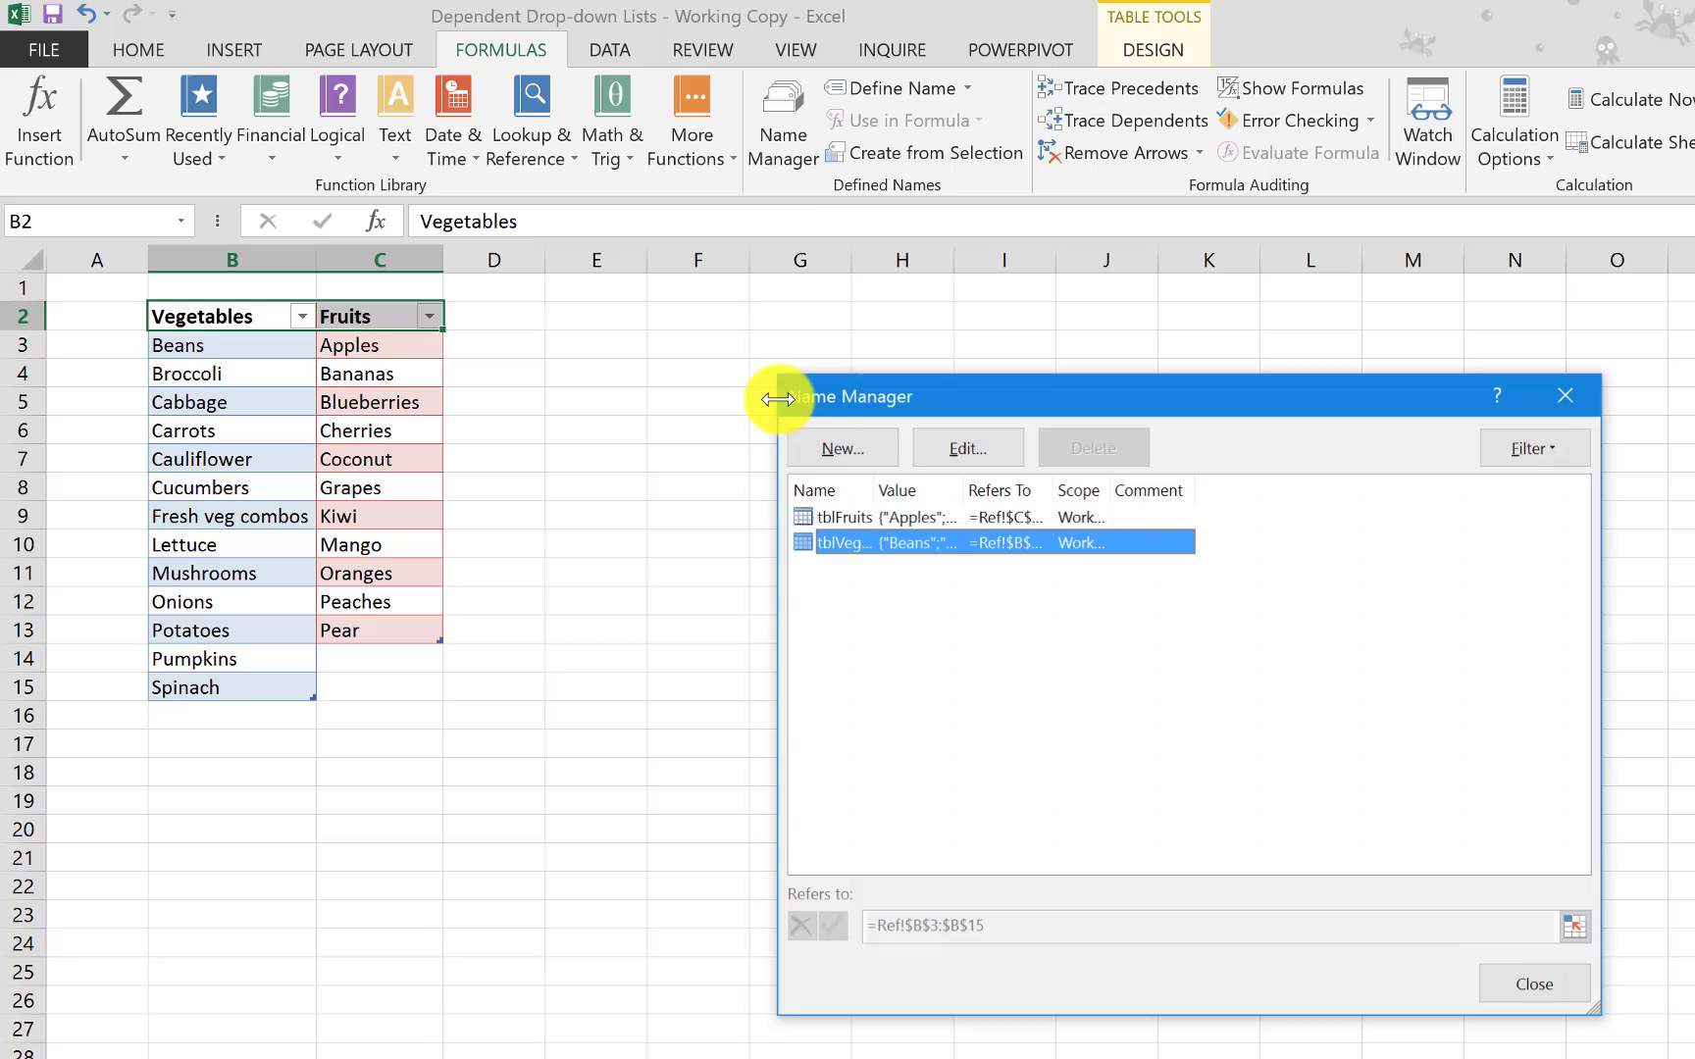
{"action": "left_click", "coordinate": [840, 448]}
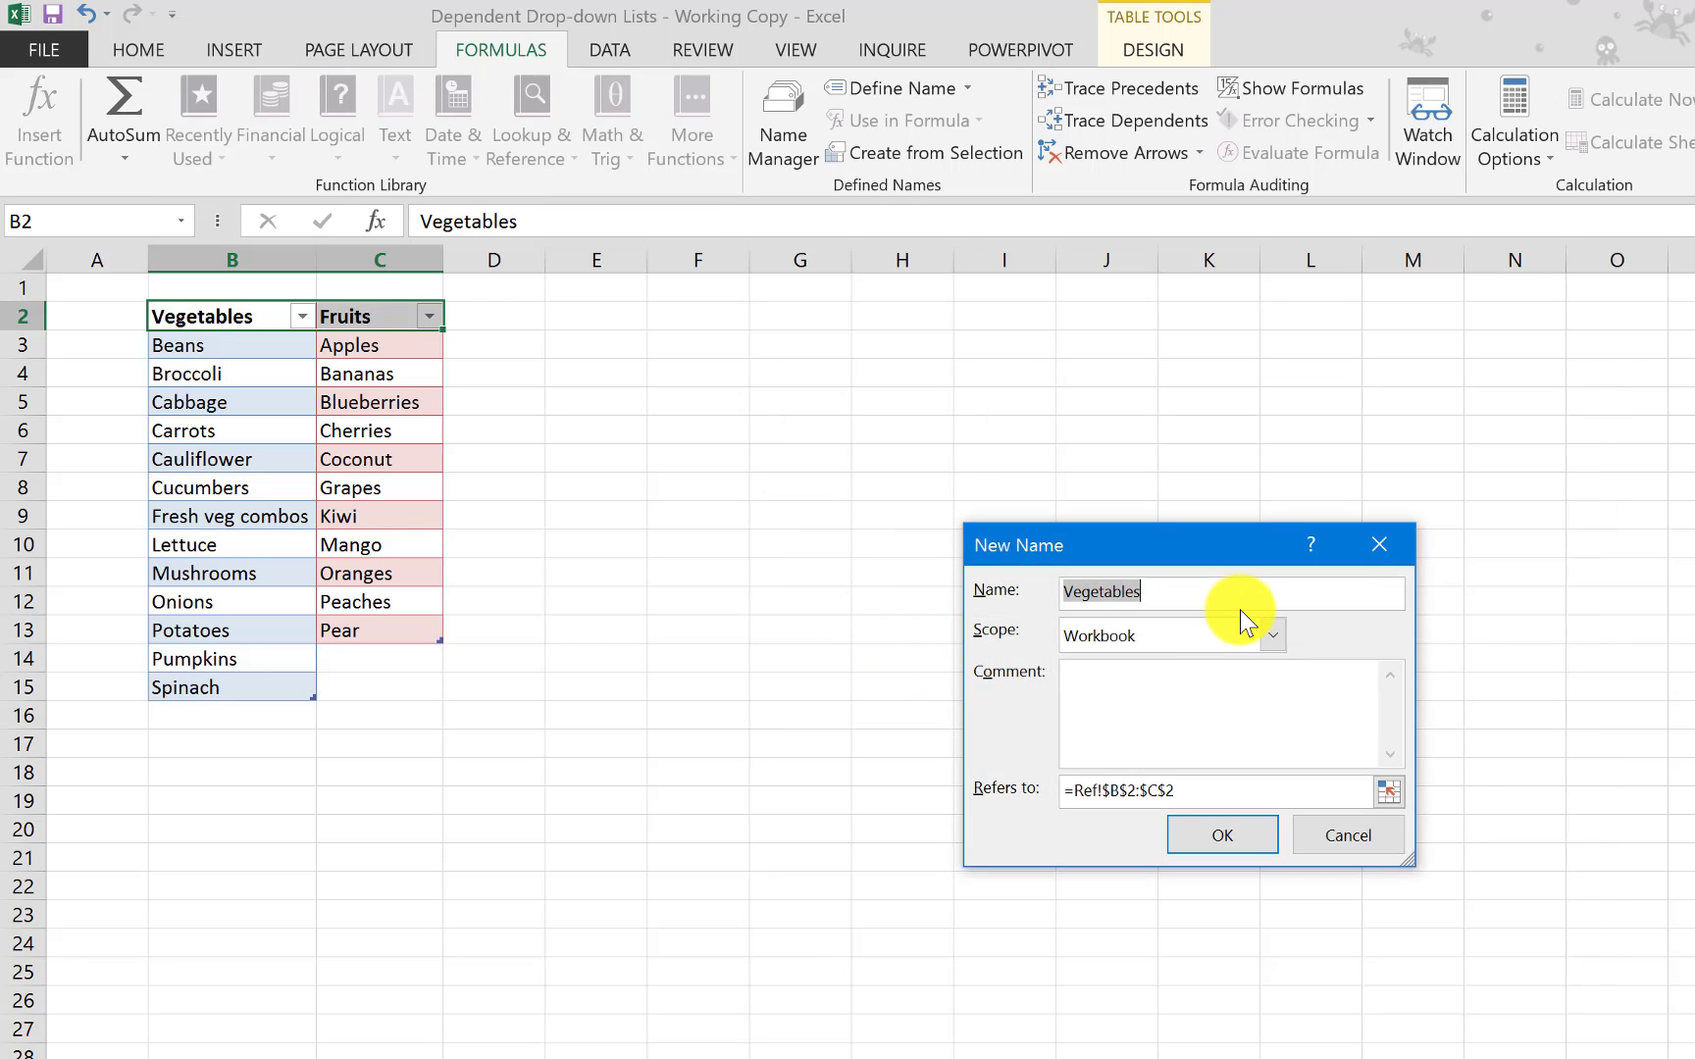
{"action": "type", "text": "Food"}
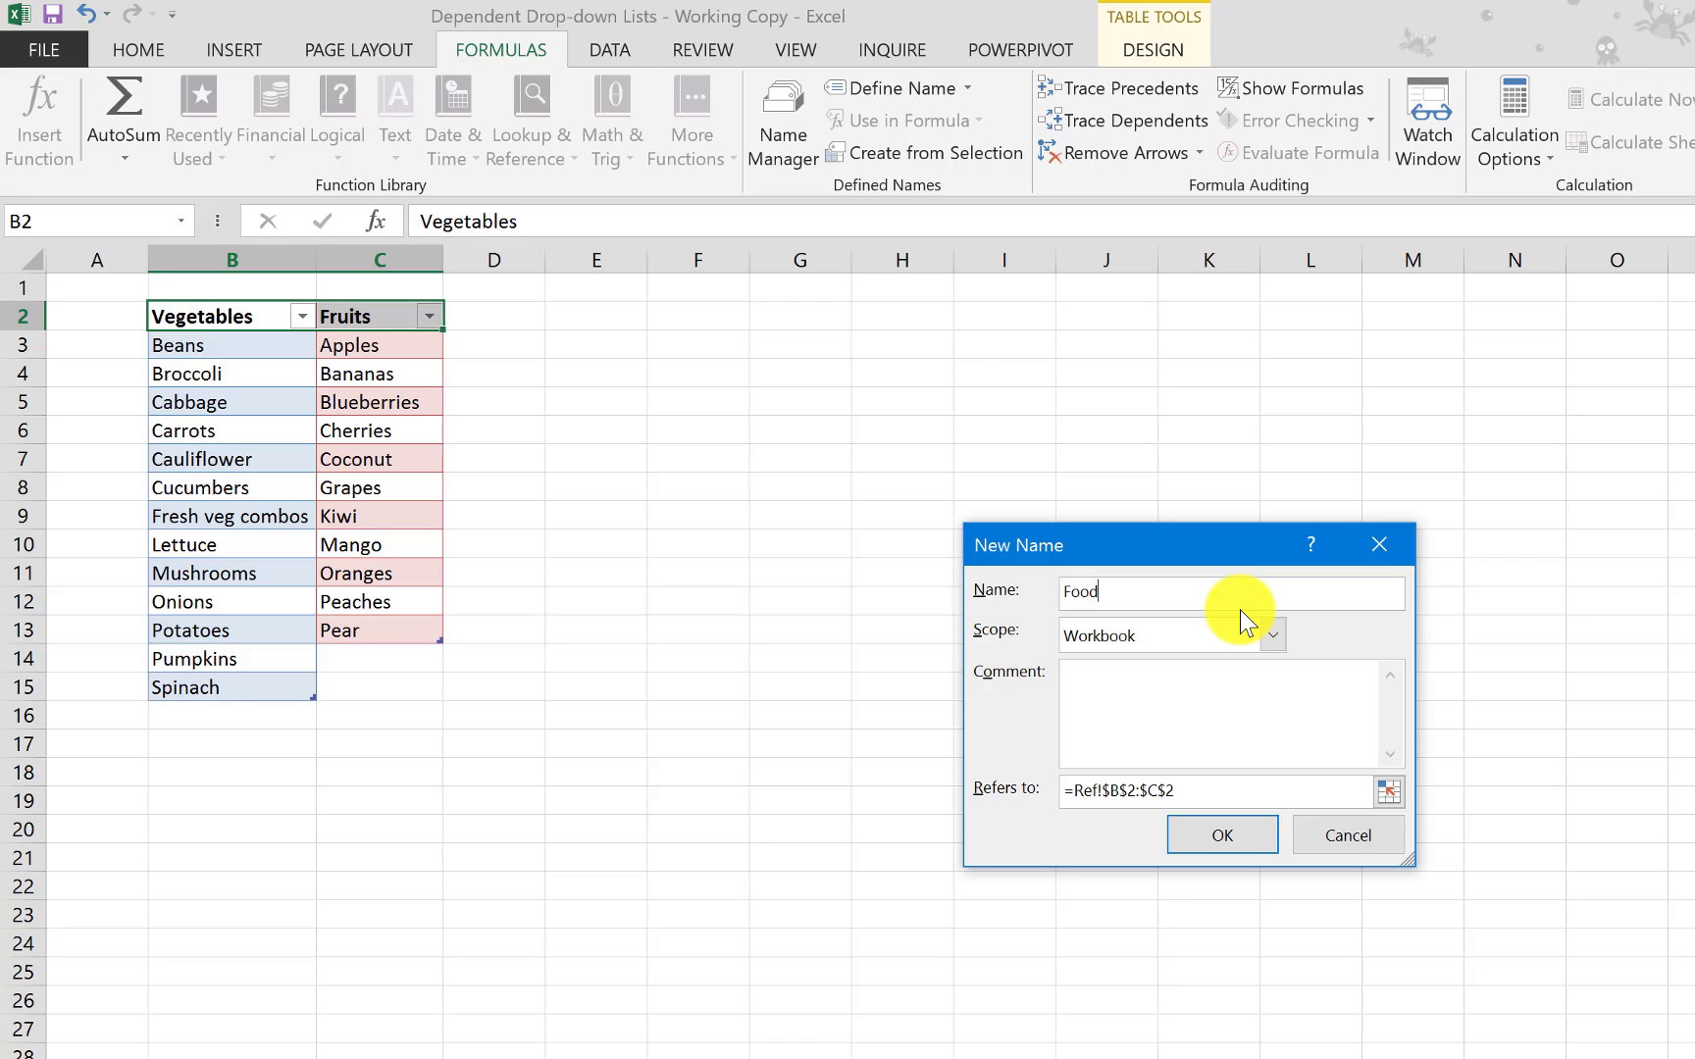
{"action": "type", "text": "Types"}
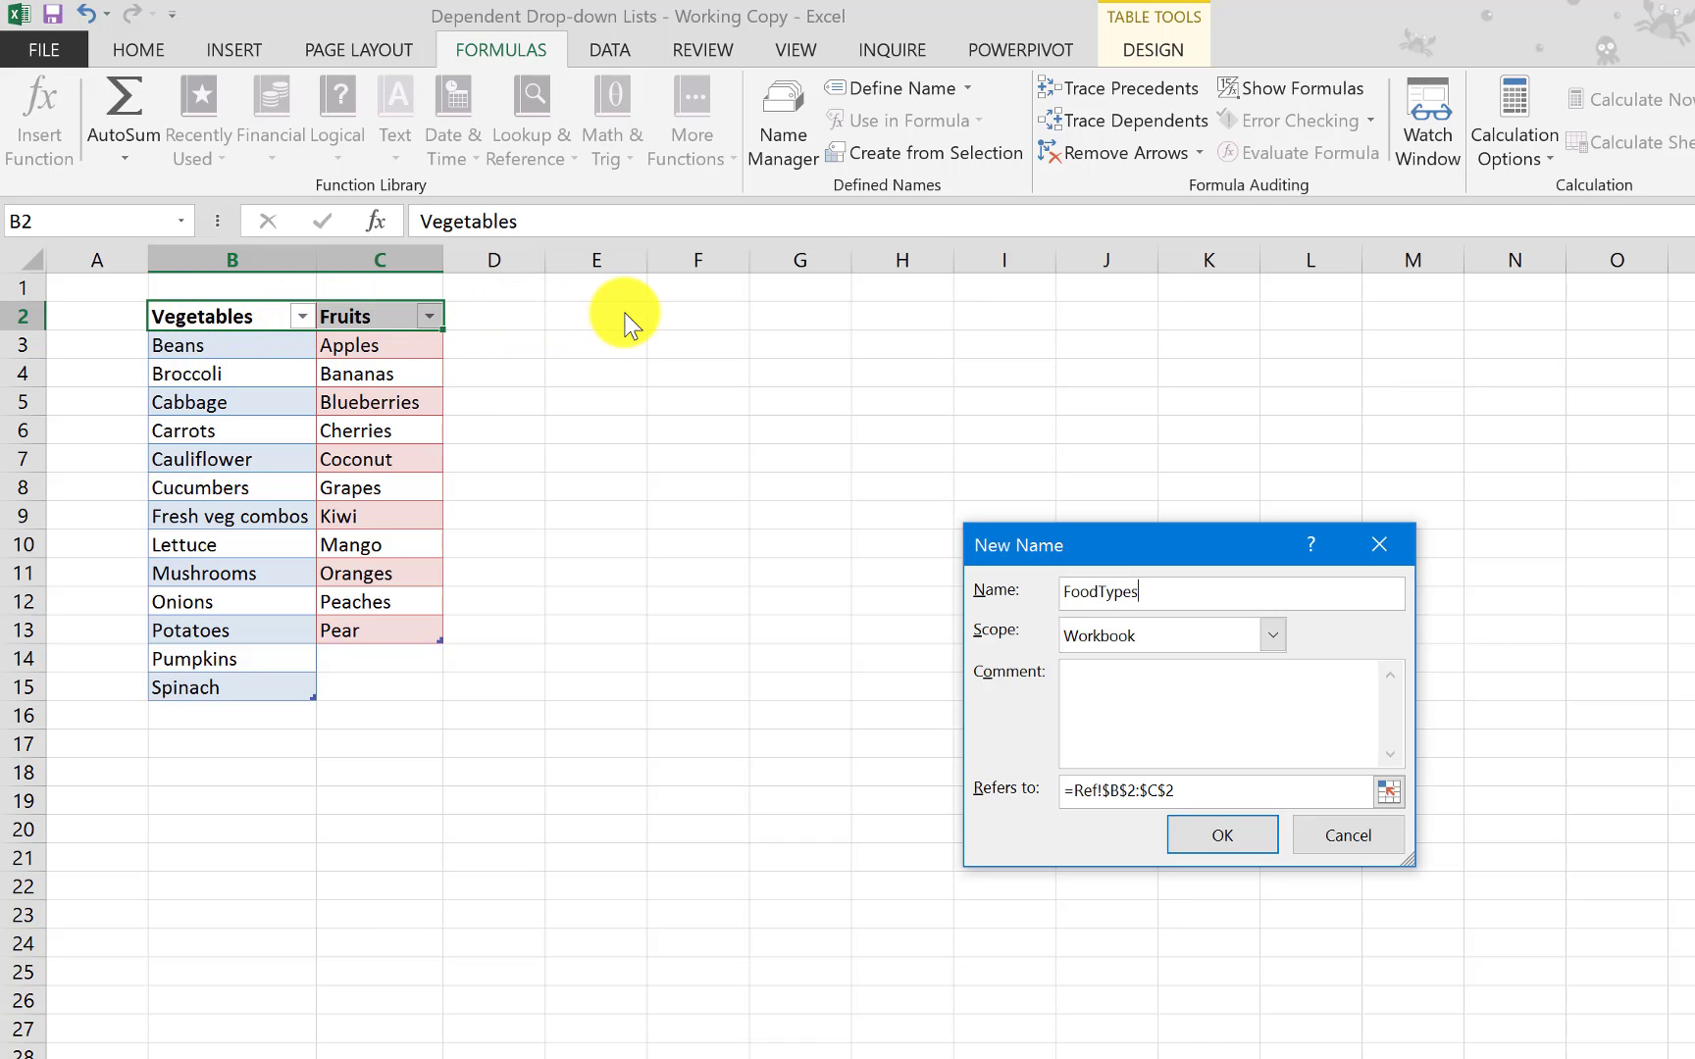
{"action": "left_click", "coordinate": [1223, 847]}
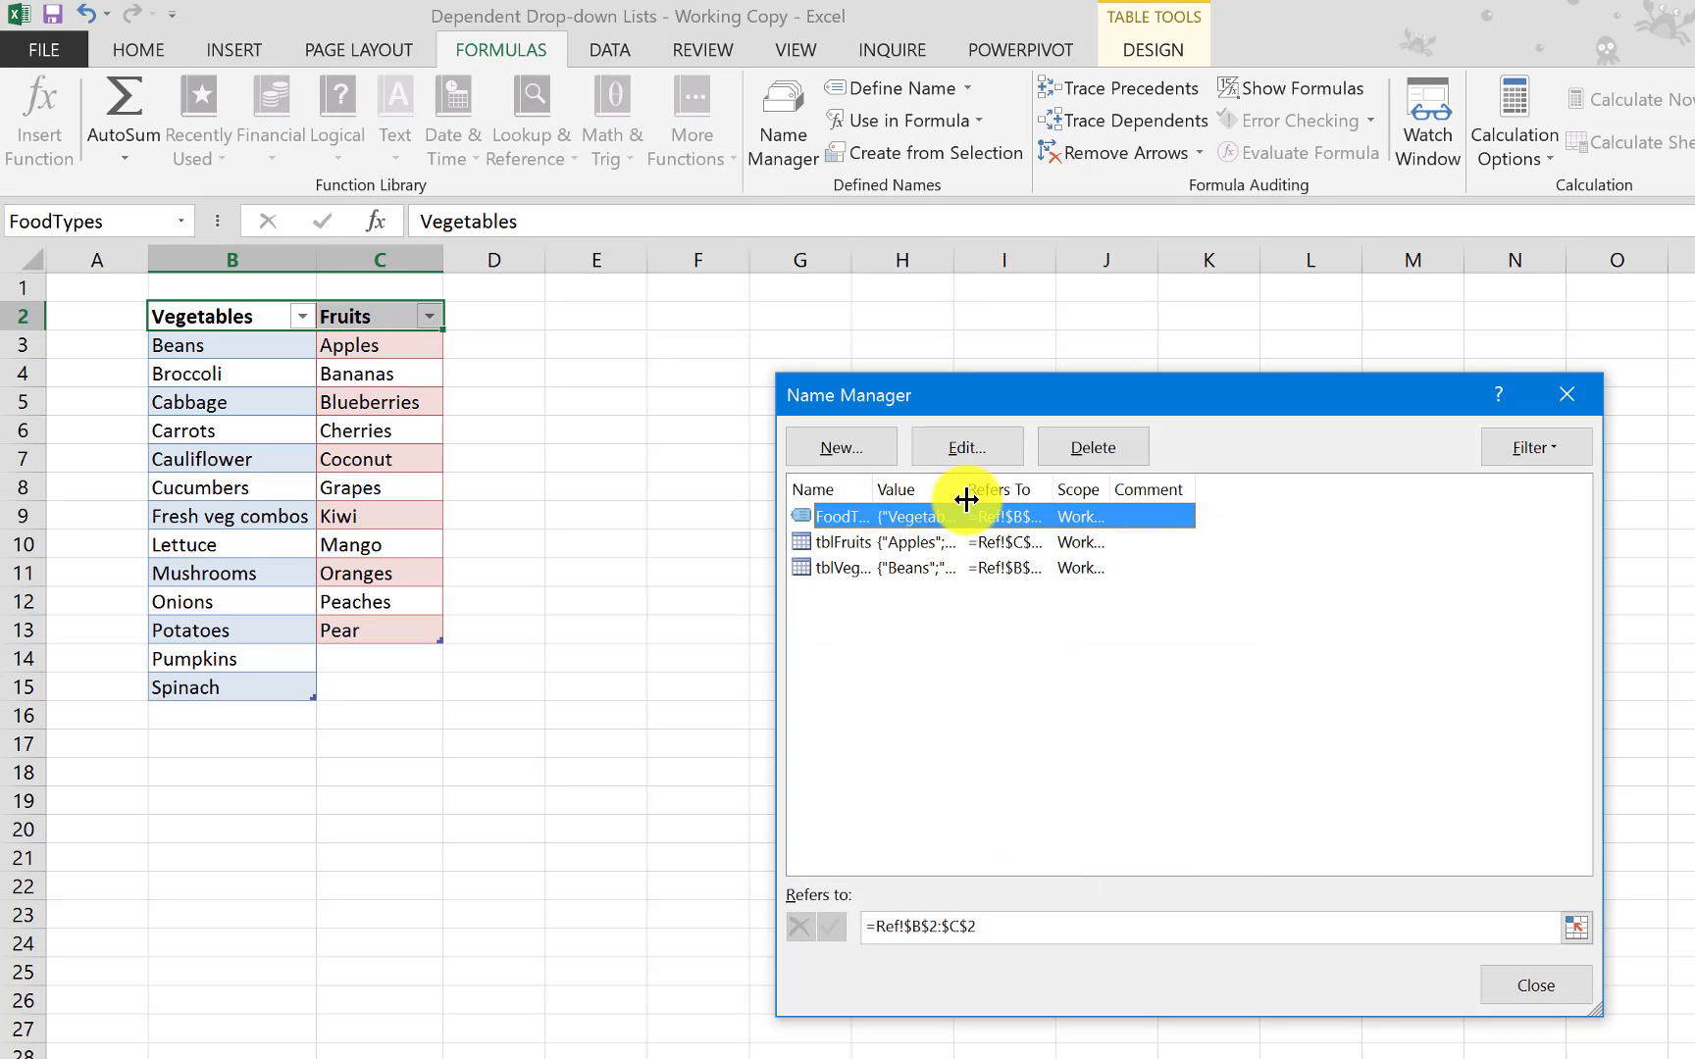
Step: Widen Name Manager's Value and Name columns to read FoodTypes and its values in full
{"action": "left_click_drag", "start_coordinate": [966, 498], "coordinate": [1076, 496]}
{"action": "left_click_drag", "start_coordinate": [871, 487], "coordinate": [922, 495]}
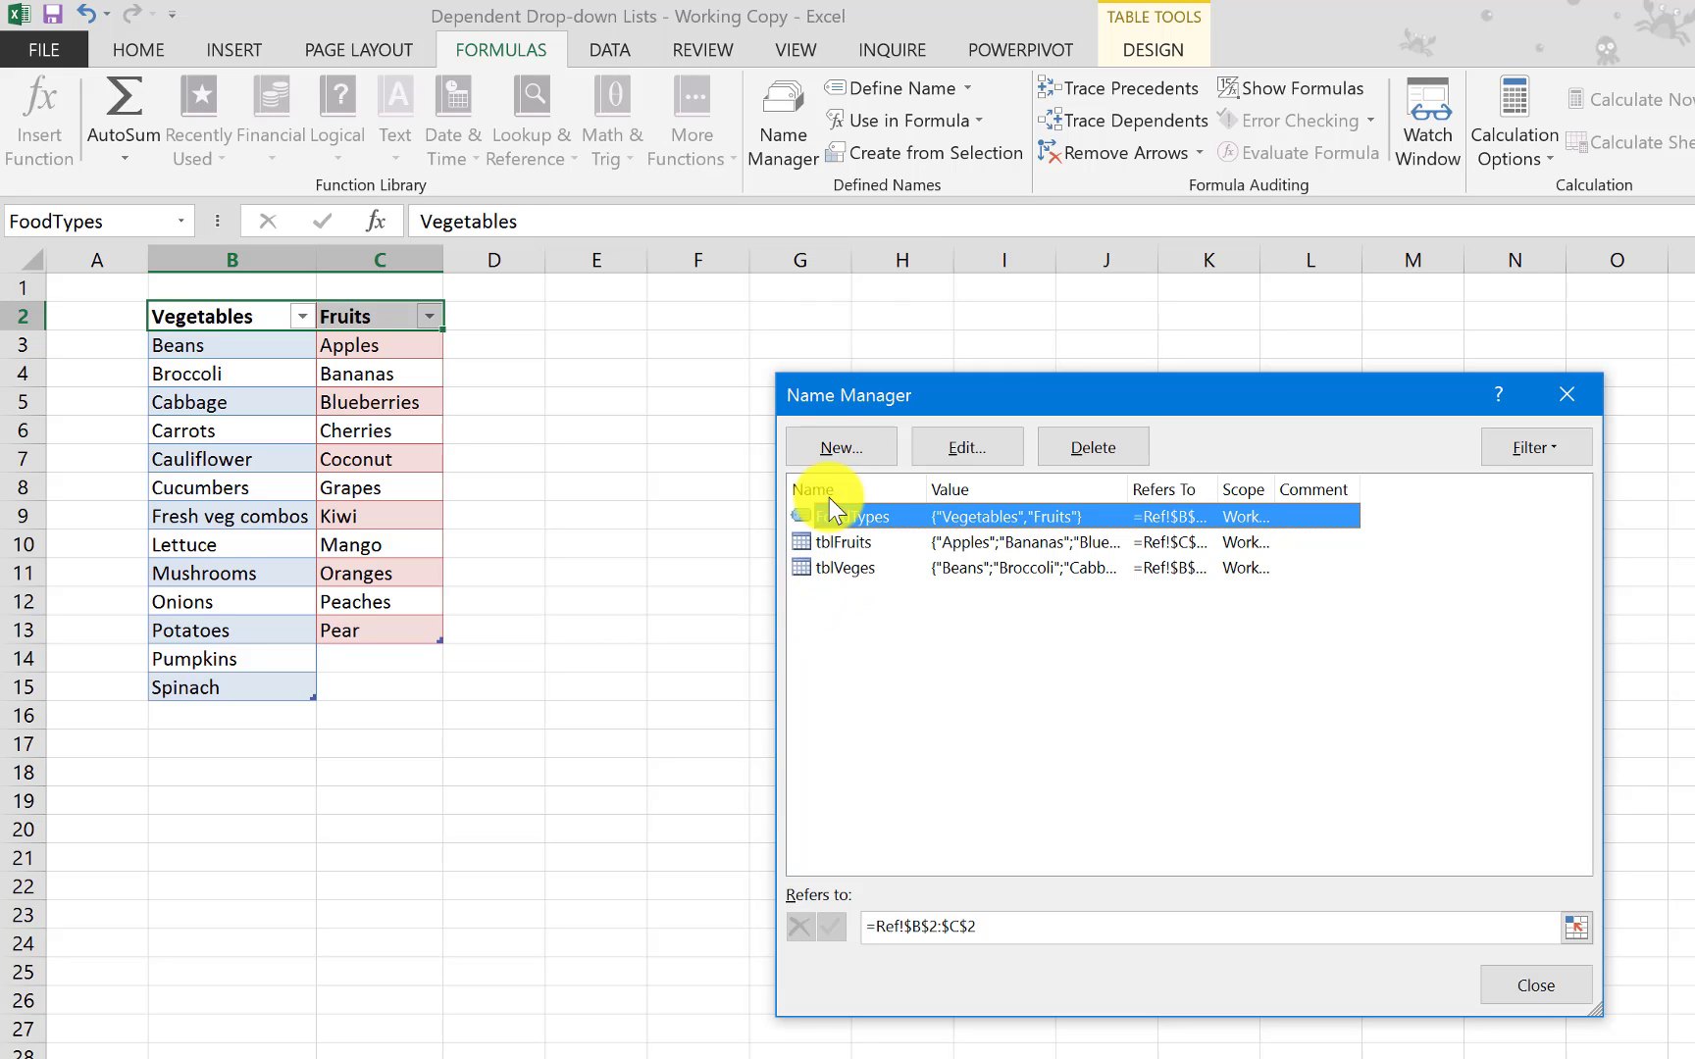
Step: Start a new defined name, keeping the pre-filled name Vegetables
{"action": "left_click", "coordinate": [813, 446]}
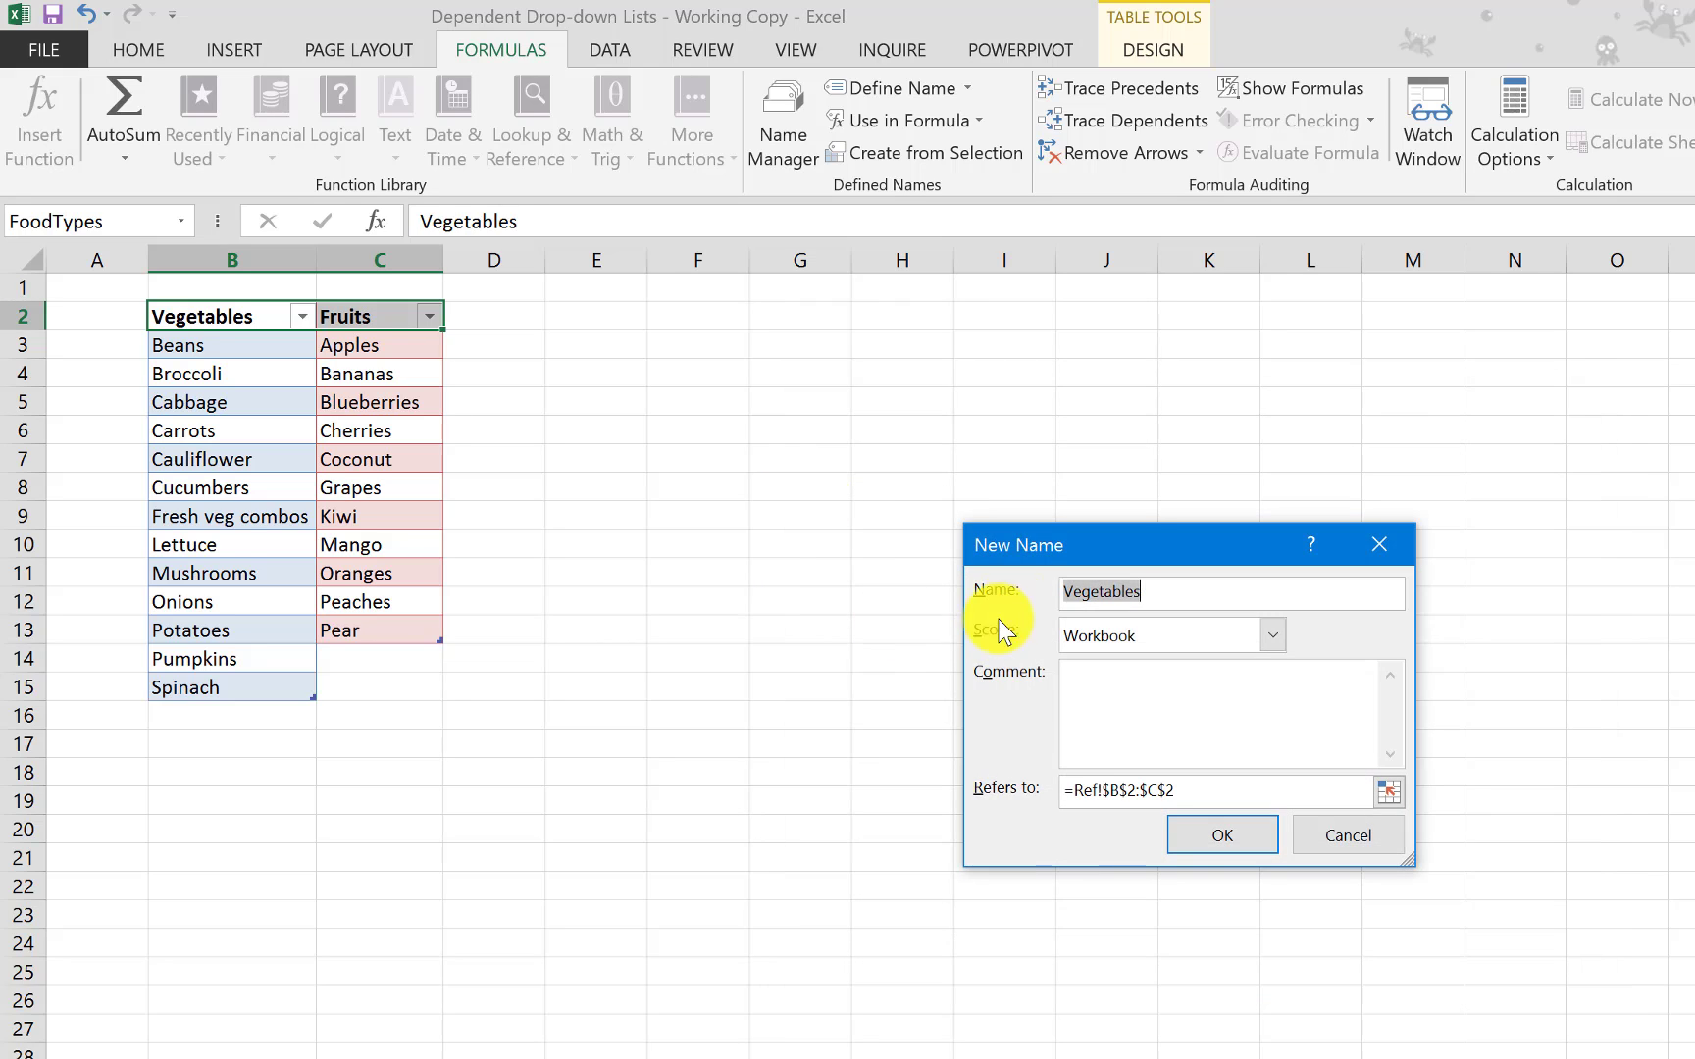
{"action": "left_click", "coordinate": [1177, 597]}
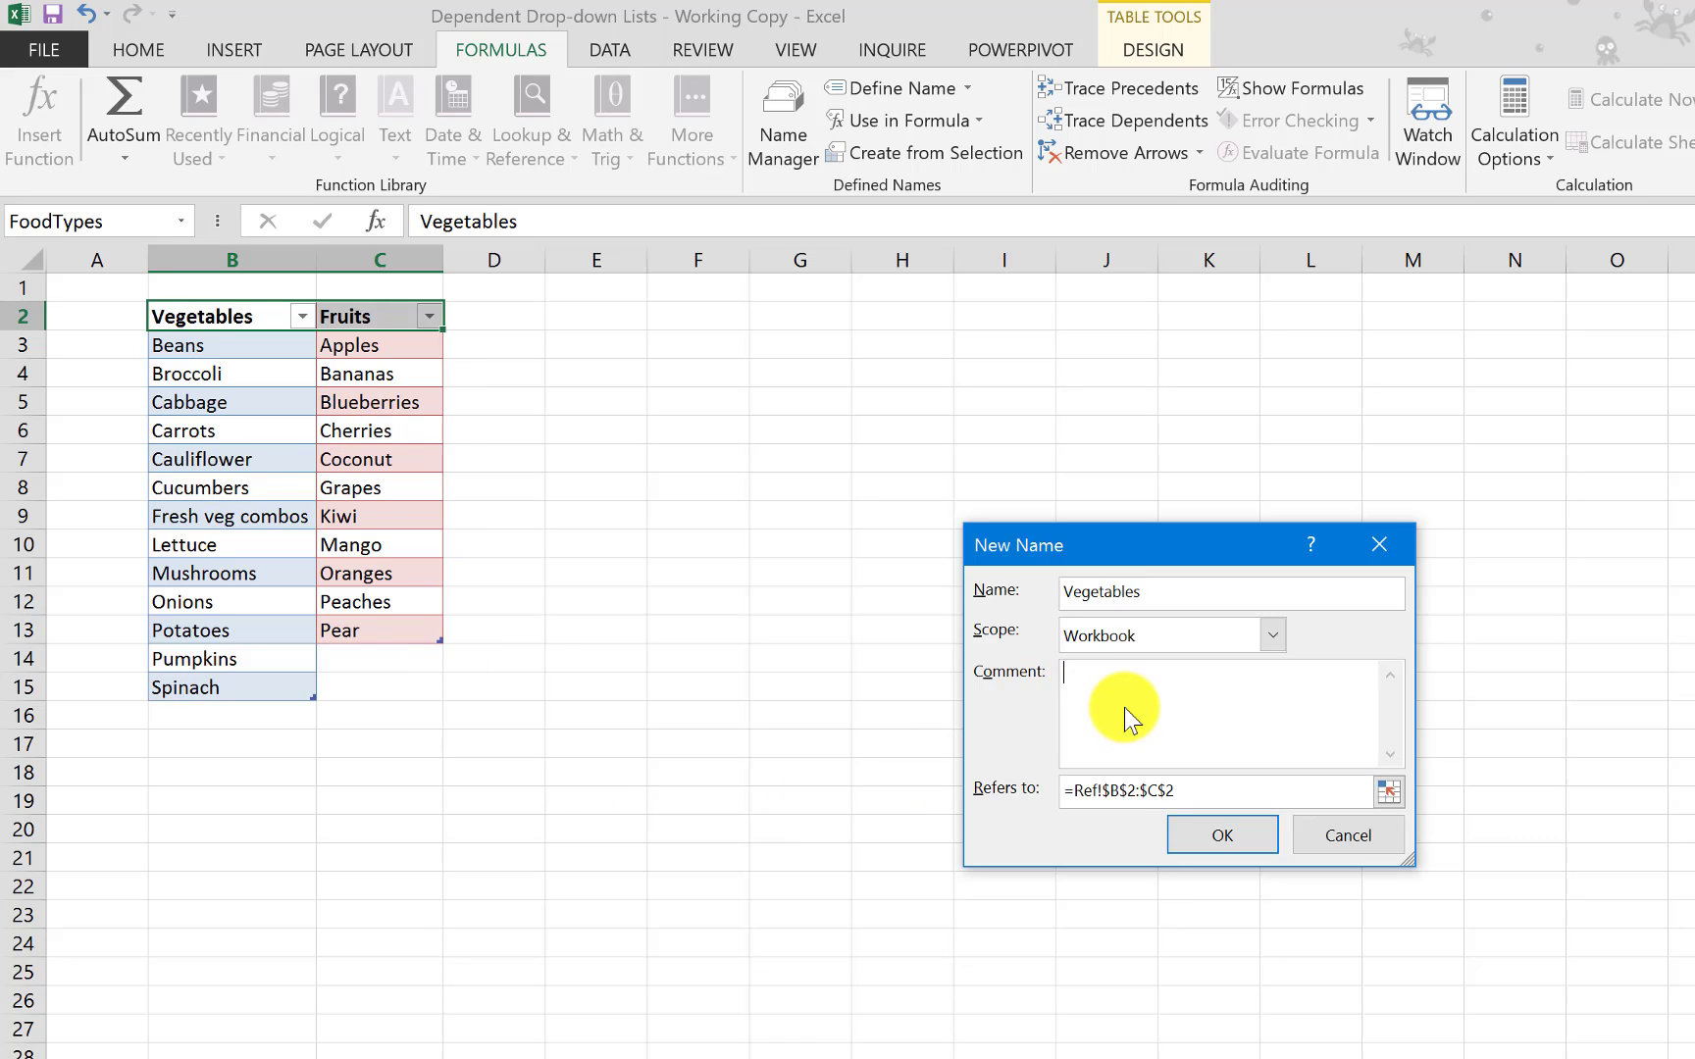
Step: Point the Vegetables name to =tblVeges[Vegetables] and save it
{"action": "left_click", "coordinate": [1223, 792]}
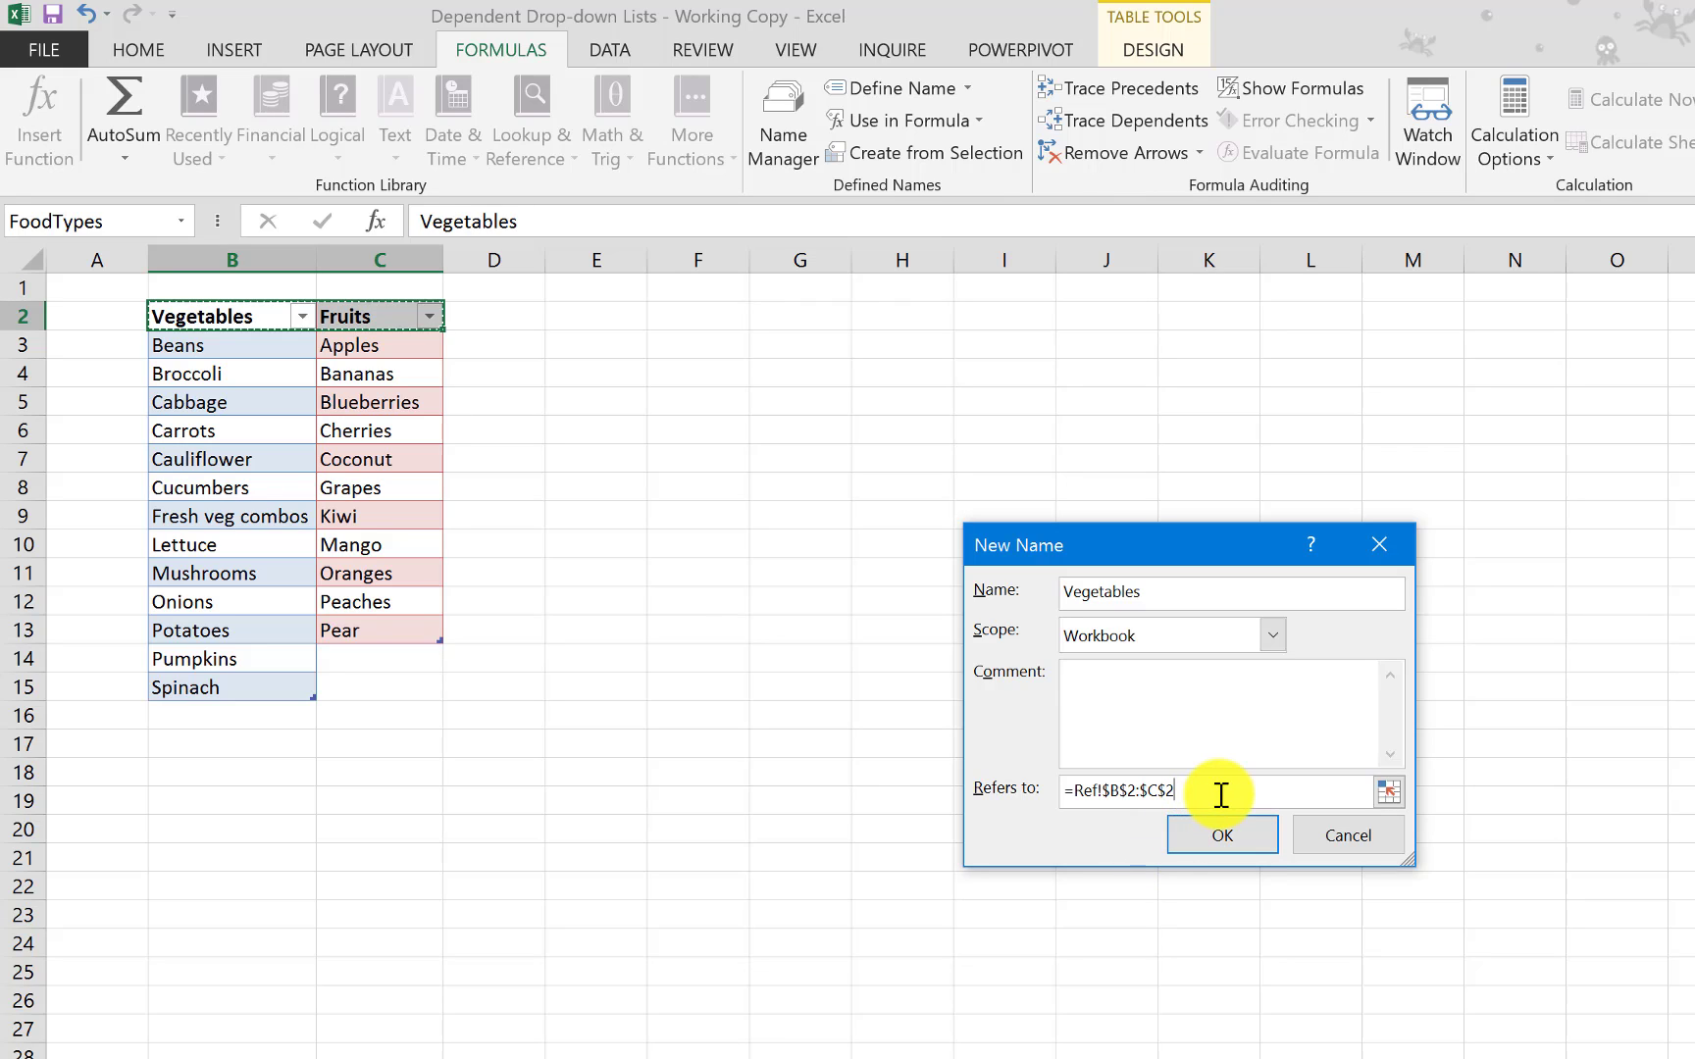
{"action": "key", "text": "BackSpace"}
{"action": "key", "text": "BackSpace"}
{"action": "key", "text": "BackSpace"}
{"action": "key", "text": "BackSpace"}
{"action": "key", "text": "BackSpace"}
{"action": "key", "text": "BackSpace"}
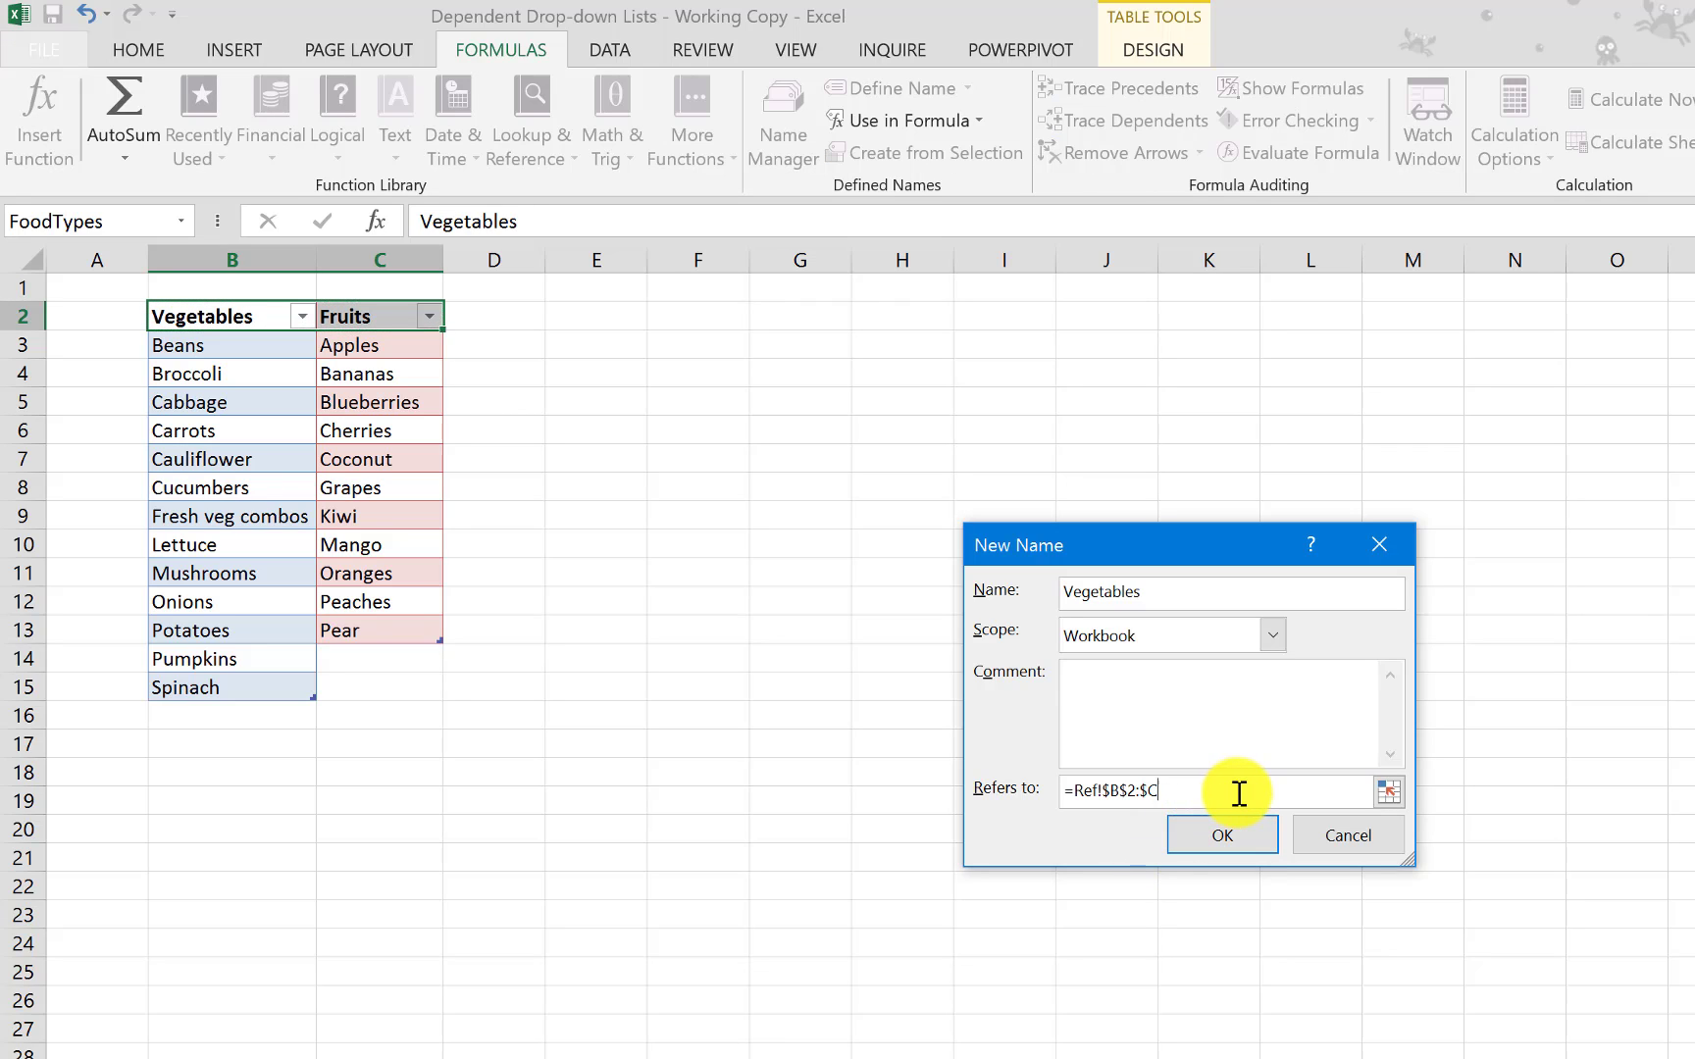
{"action": "key", "text": "BackSpace"}
{"action": "key", "text": "BackSpace"}
{"action": "key", "text": "BackSpace"}
{"action": "key", "text": "BackSpace"}
{"action": "key", "text": "BackSpace"}
{"action": "key", "text": "BackSpace"}
{"action": "key", "text": "BackSpace"}
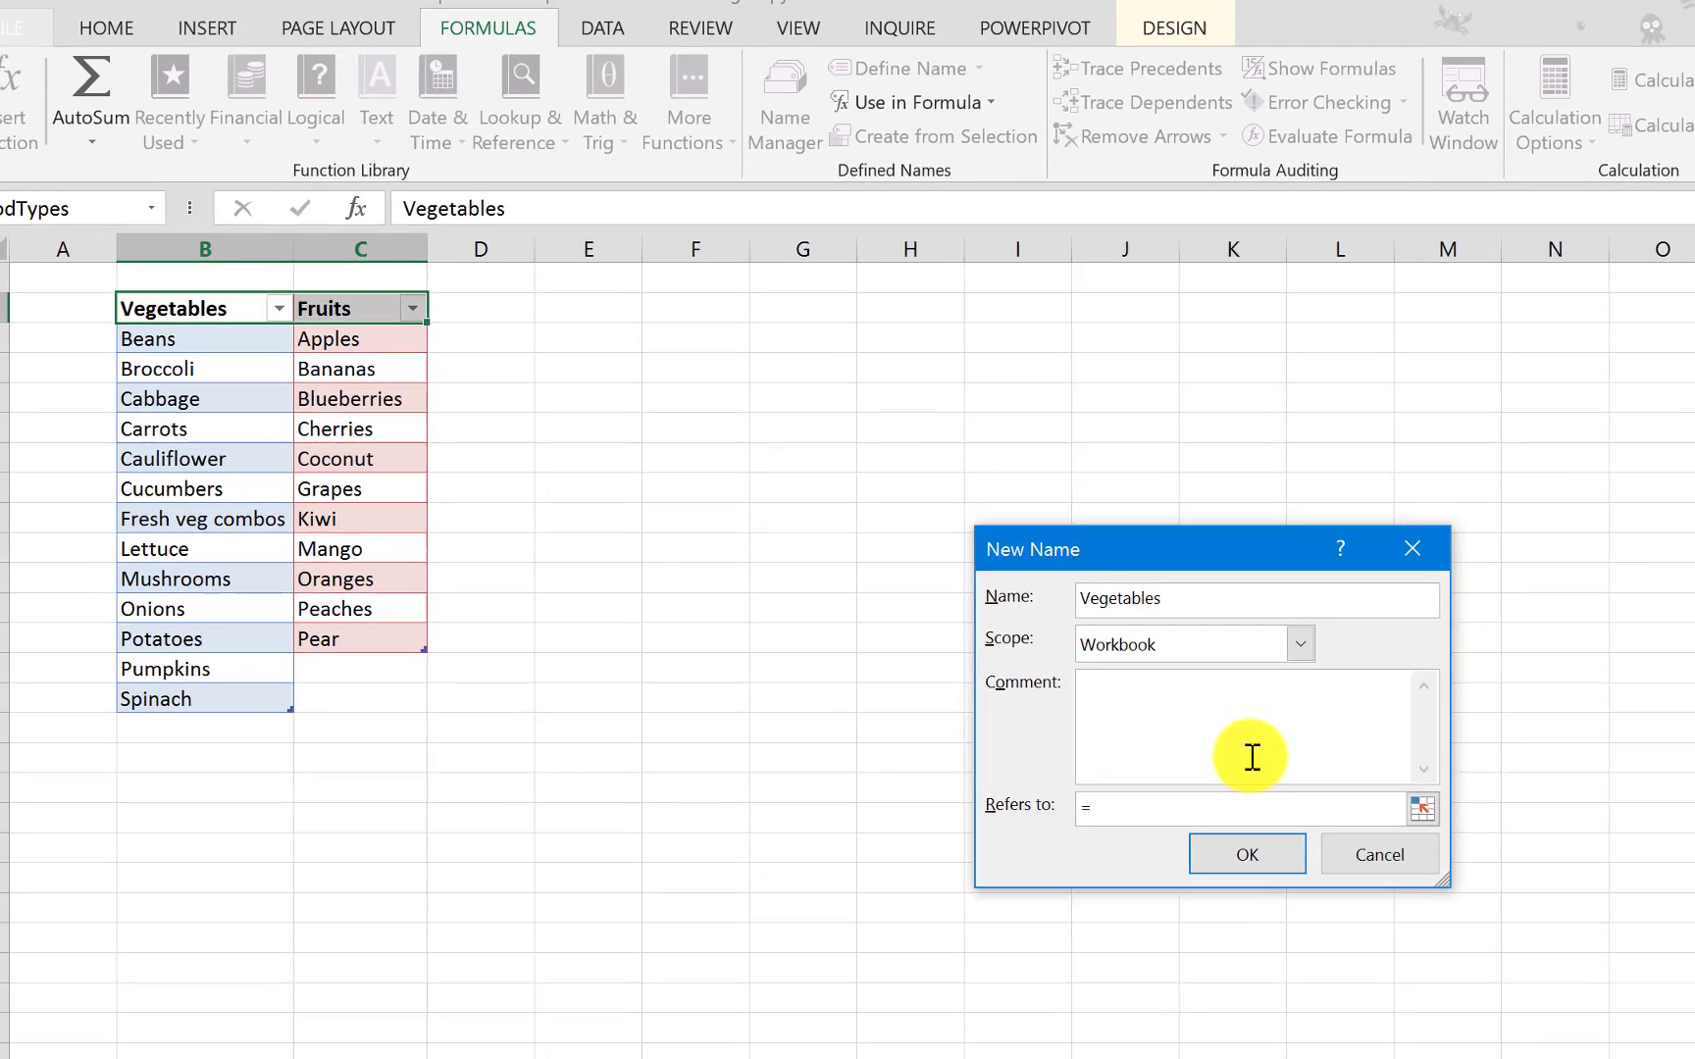
{"action": "type", "text": "tbl"}
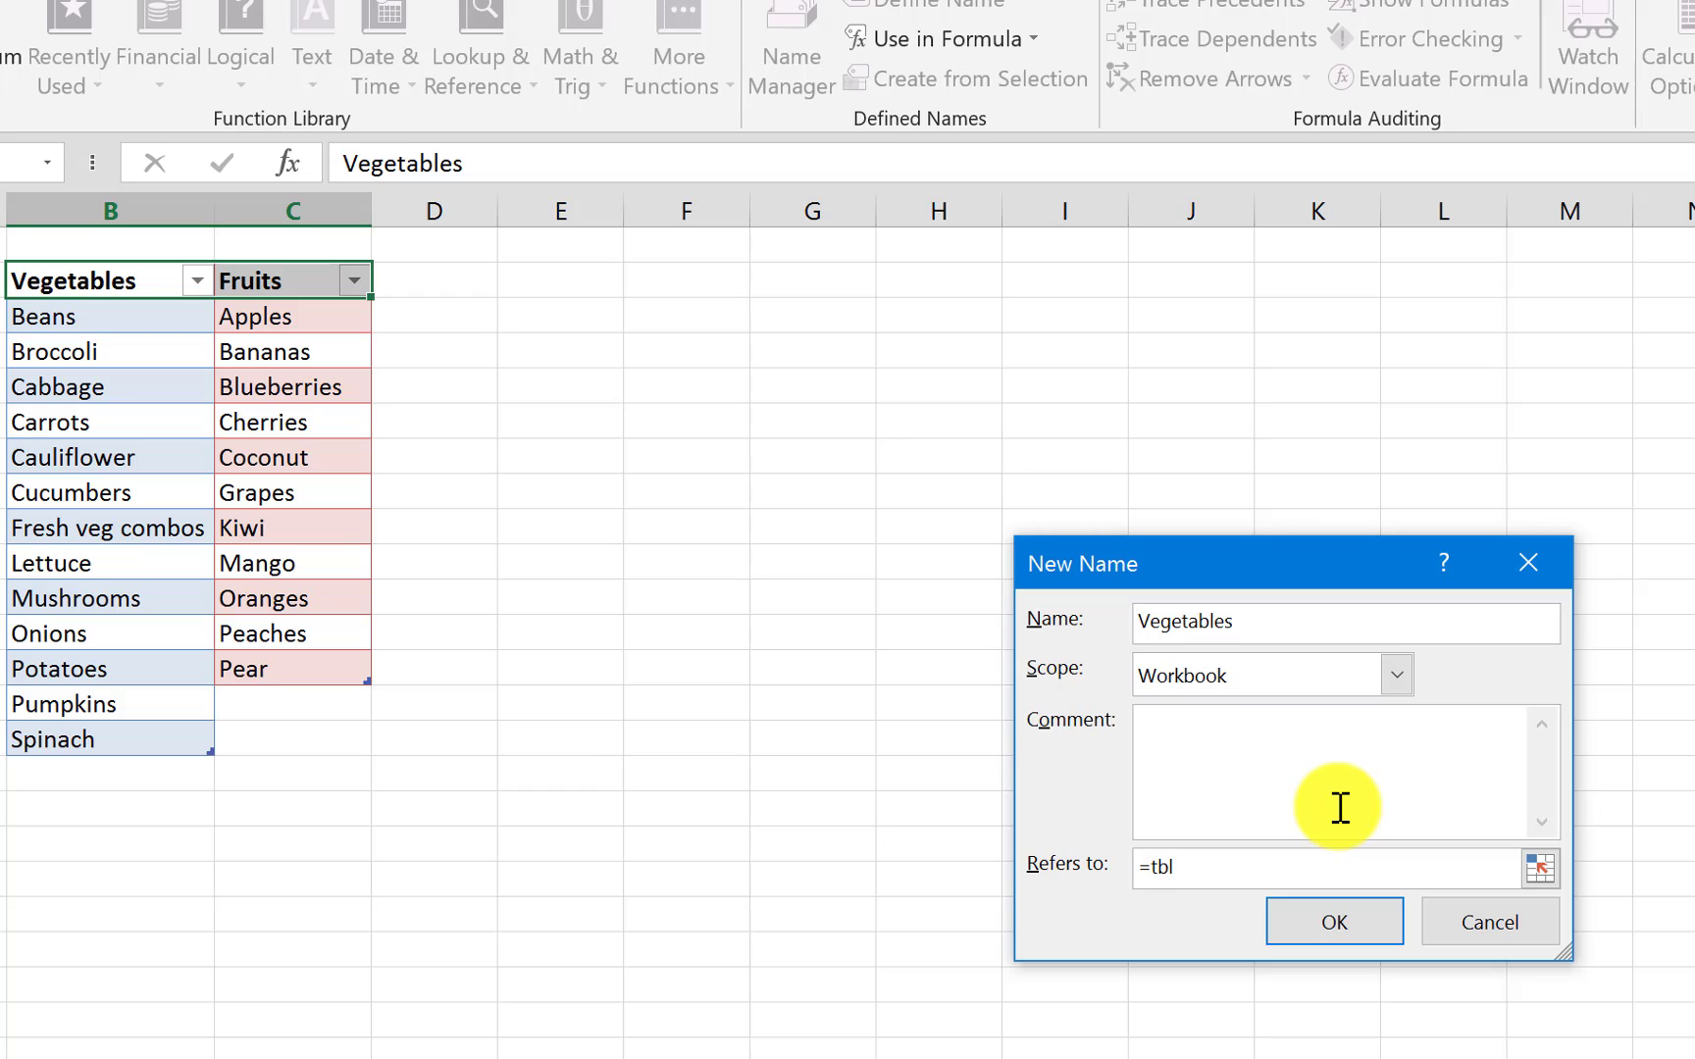
{"action": "type", "text": "Veges[Vegetables]"}
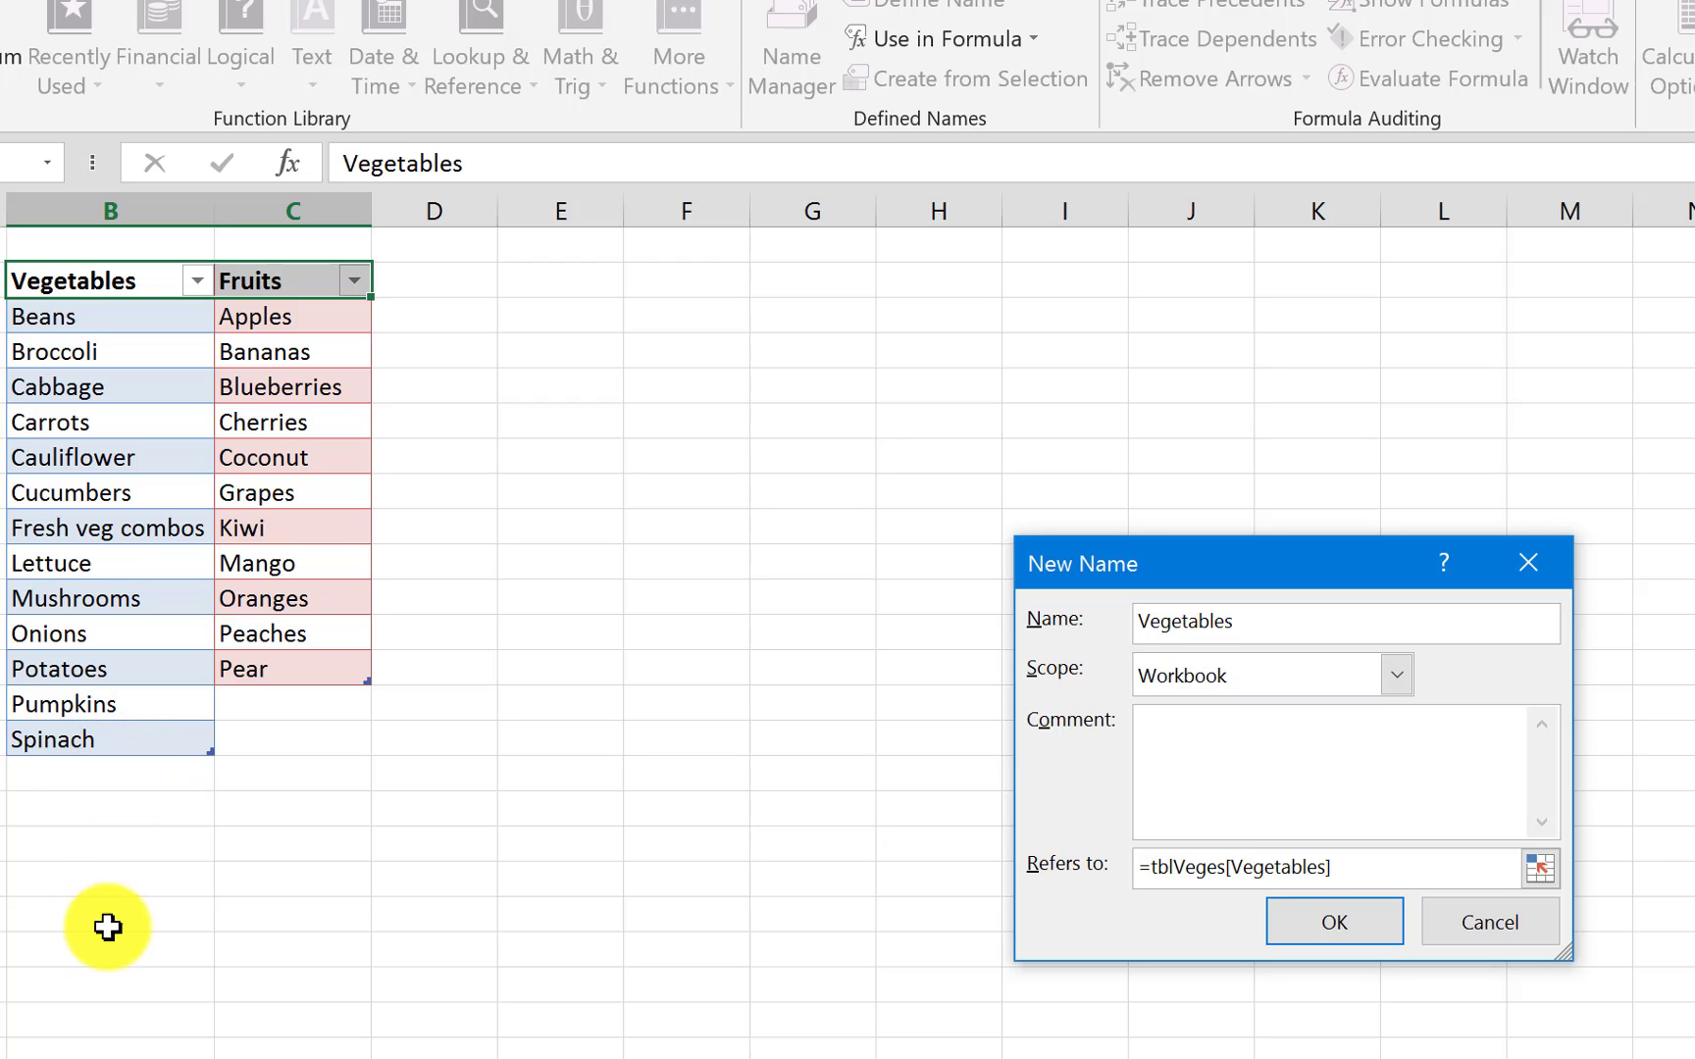
{"action": "left_click", "coordinate": [1357, 928]}
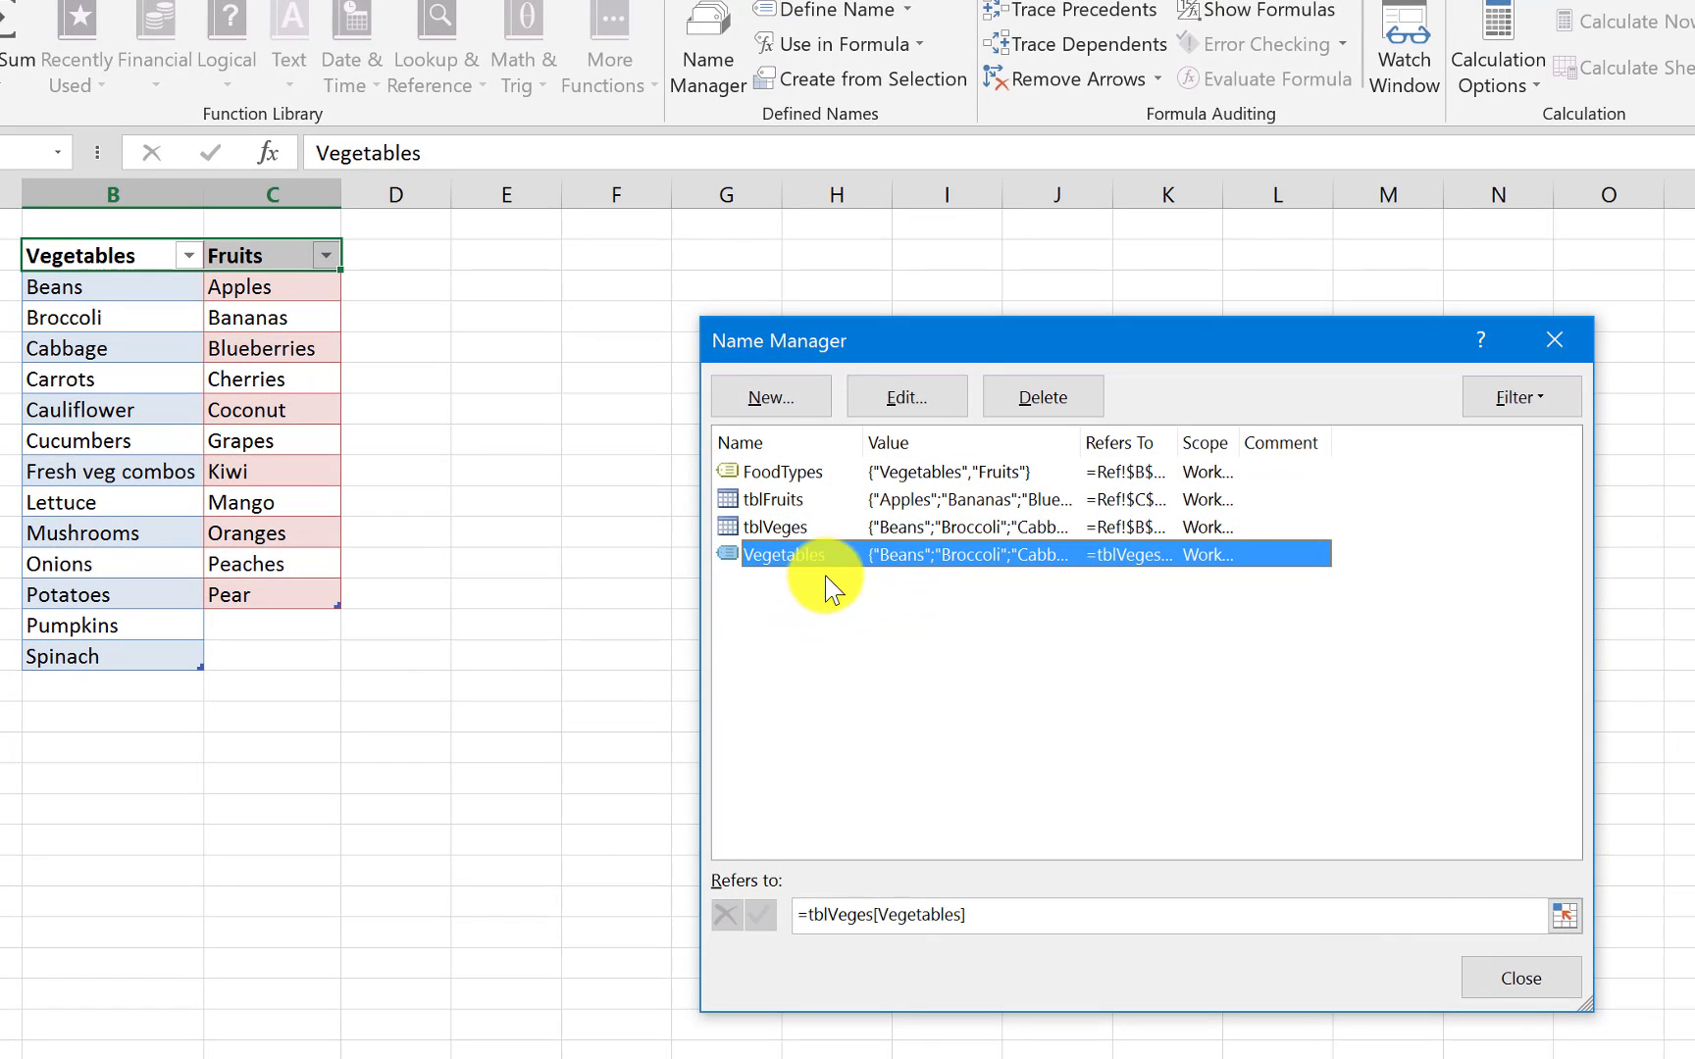
Step: Widen Name Manager's Value column and start a new workbook-scoped name called Fruits
{"action": "left_click_drag", "start_coordinate": [1080, 442], "coordinate": [1223, 439]}
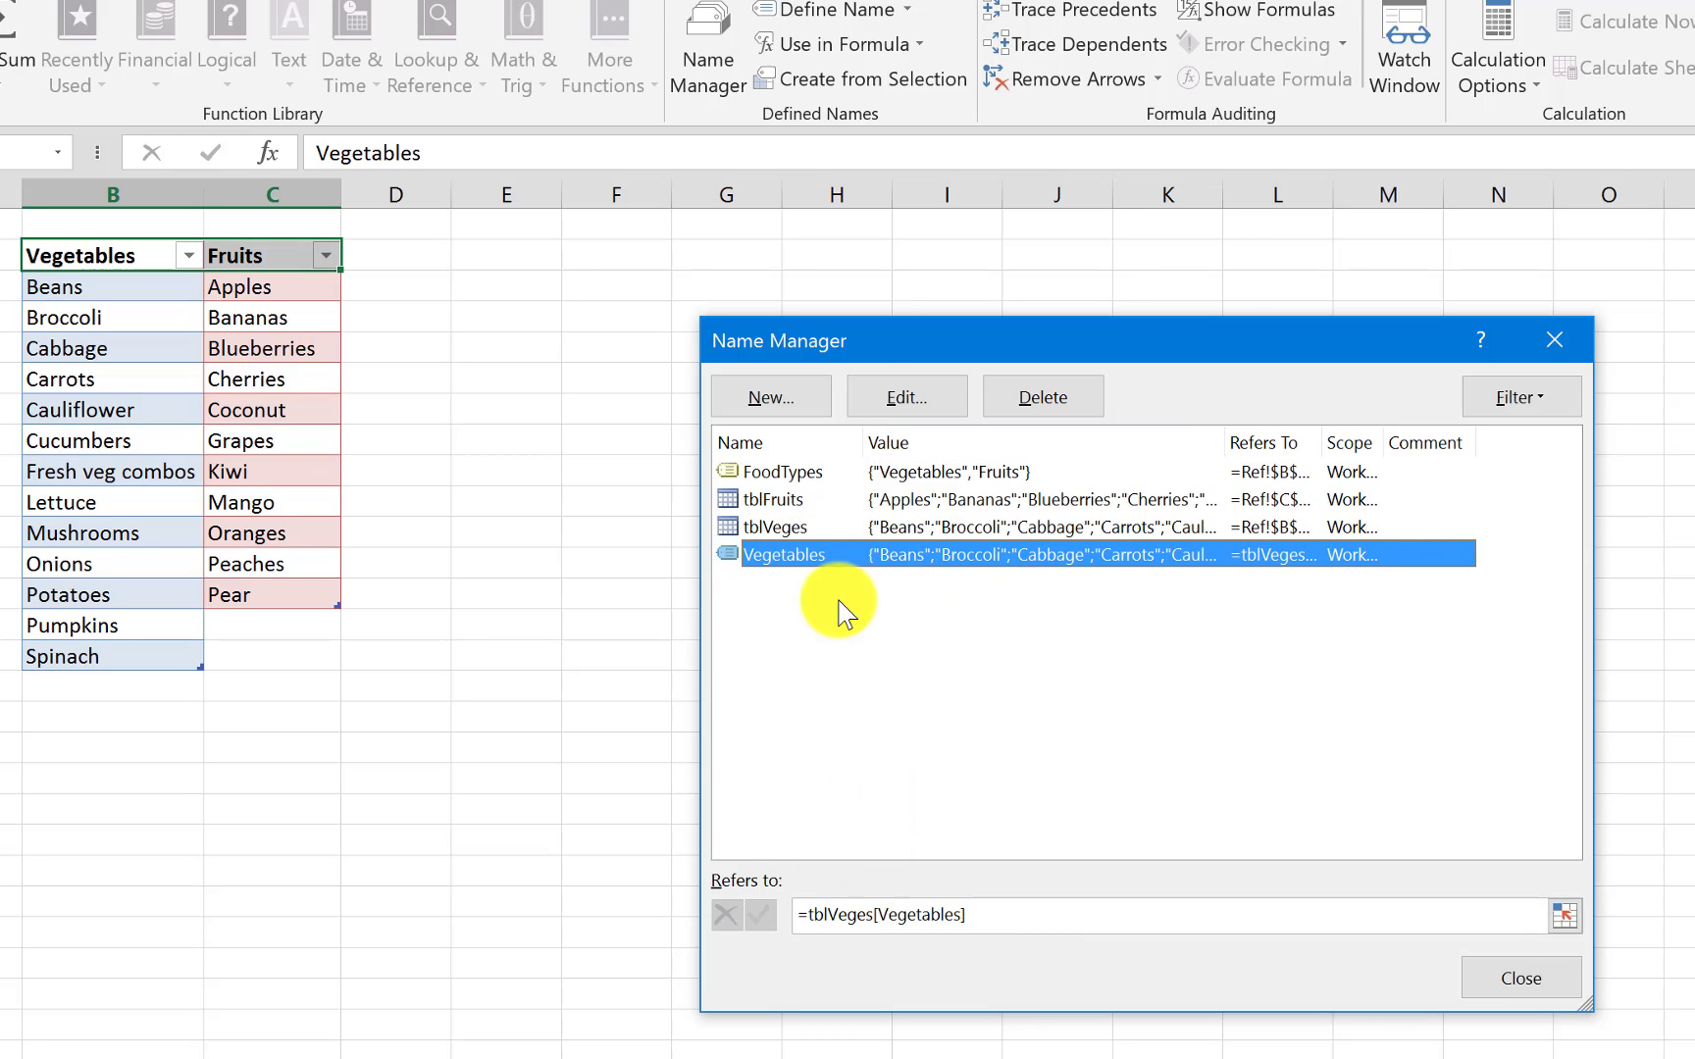
{"action": "left_click", "coordinate": [759, 398]}
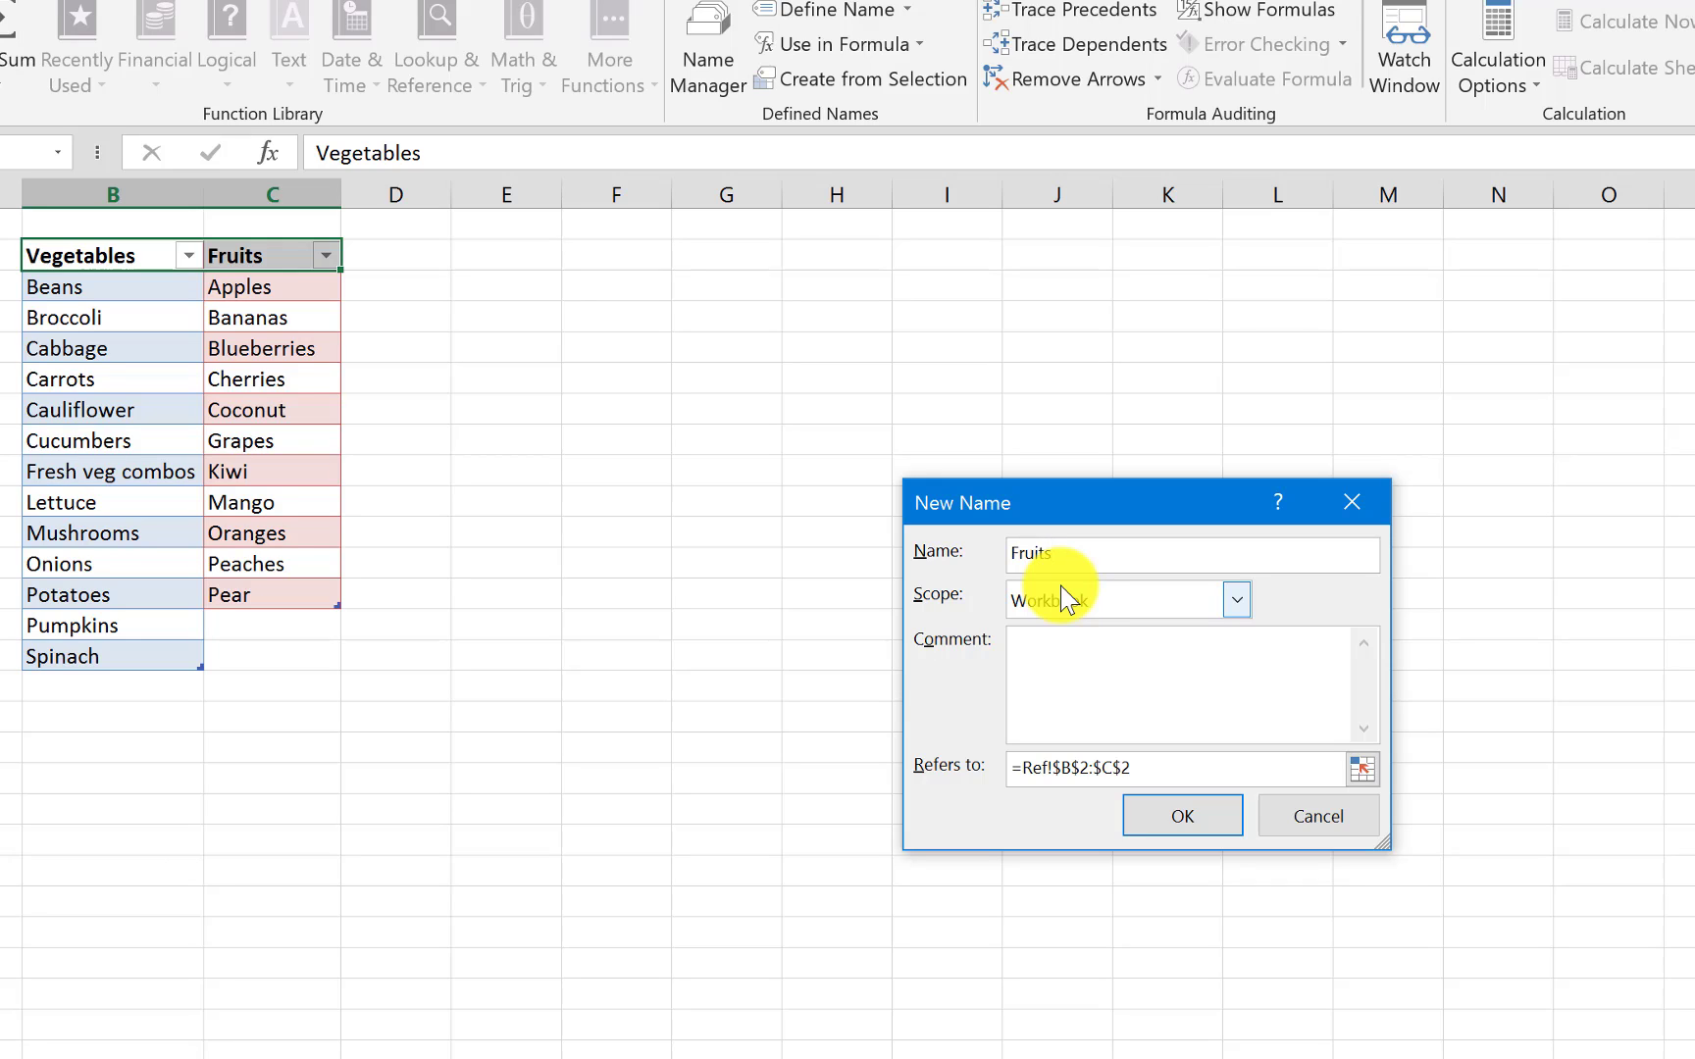
Step: Make the Fruits name refer to =tblFruits[Fruits] and confirm it
{"action": "left_click", "coordinate": [1149, 773]}
{"action": "key", "text": "BackSpace"}
{"action": "key", "text": "BackSpace"}
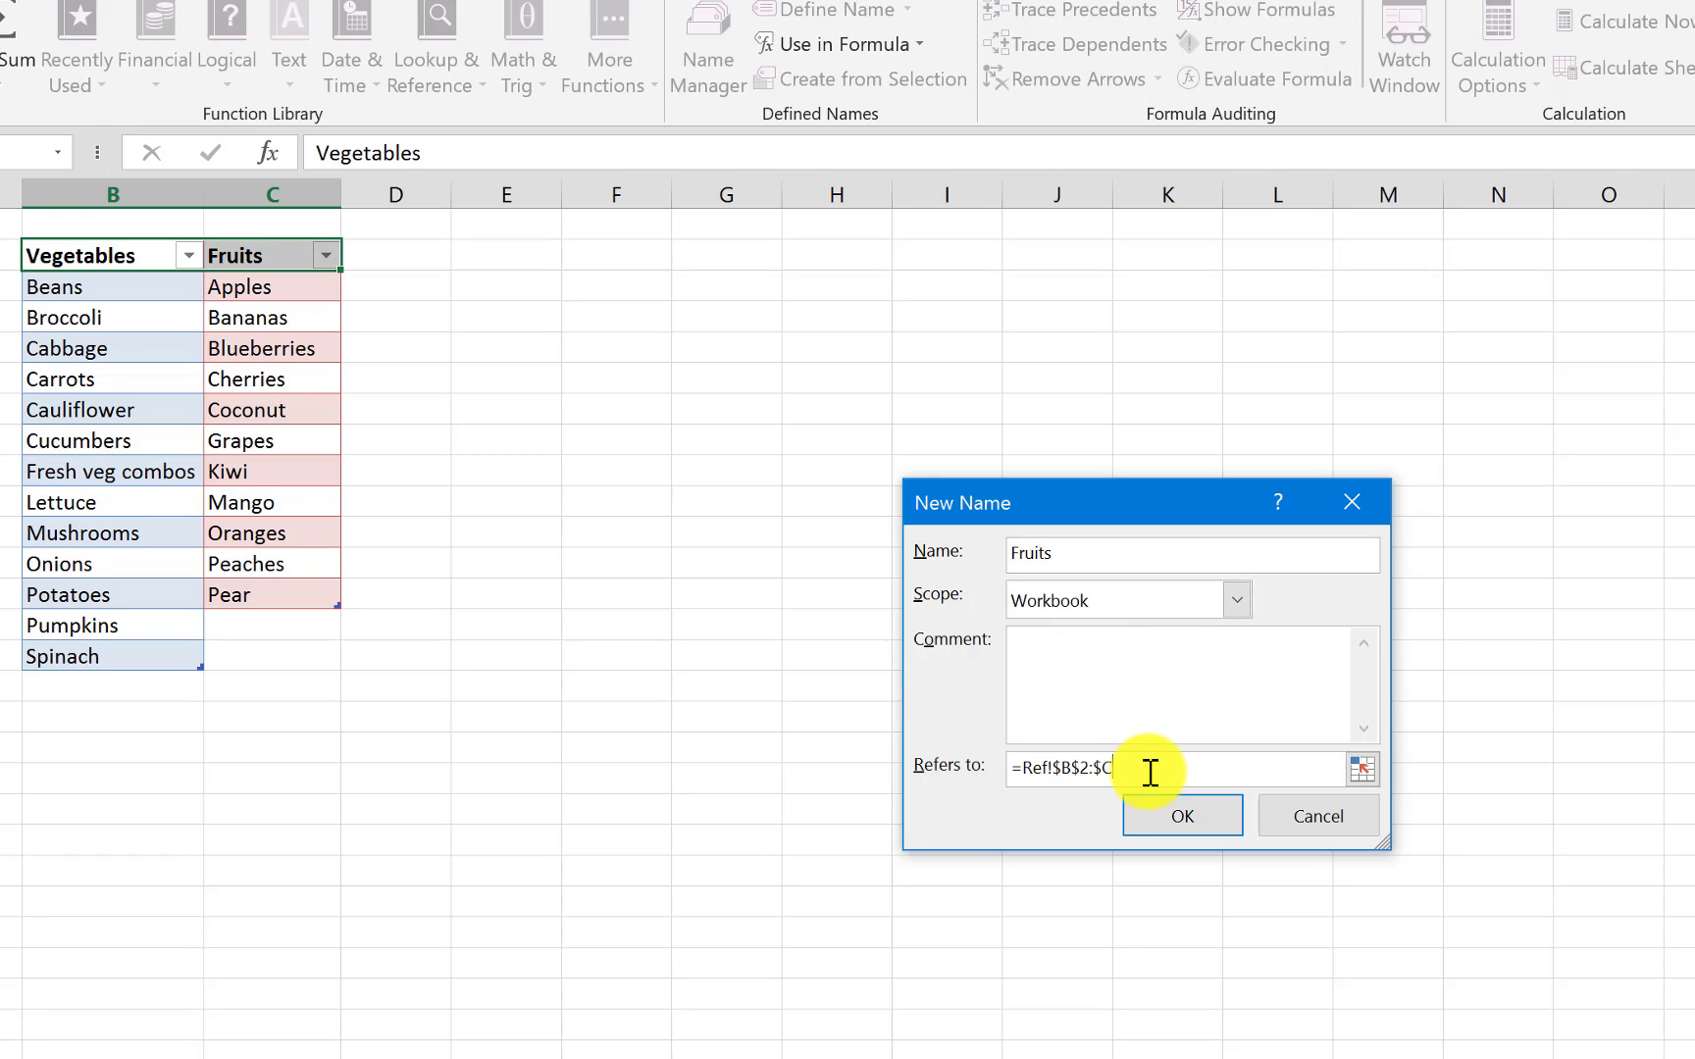
{"action": "key", "text": "BackSpace"}
{"action": "key", "text": "BackSpace"}
{"action": "key", "text": "BackSpace"}
{"action": "key", "text": "BackSpace"}
{"action": "key", "text": "BackSpace"}
{"action": "key", "text": "BackSpace"}
{"action": "key", "text": "BackSpace"}
{"action": "key", "text": "BackSpace"}
{"action": "key", "text": "BackSpace"}
{"action": "key", "text": "BackSpace"}
{"action": "key", "text": "BackSpace"}
{"action": "type", "text": "tblFruits"}
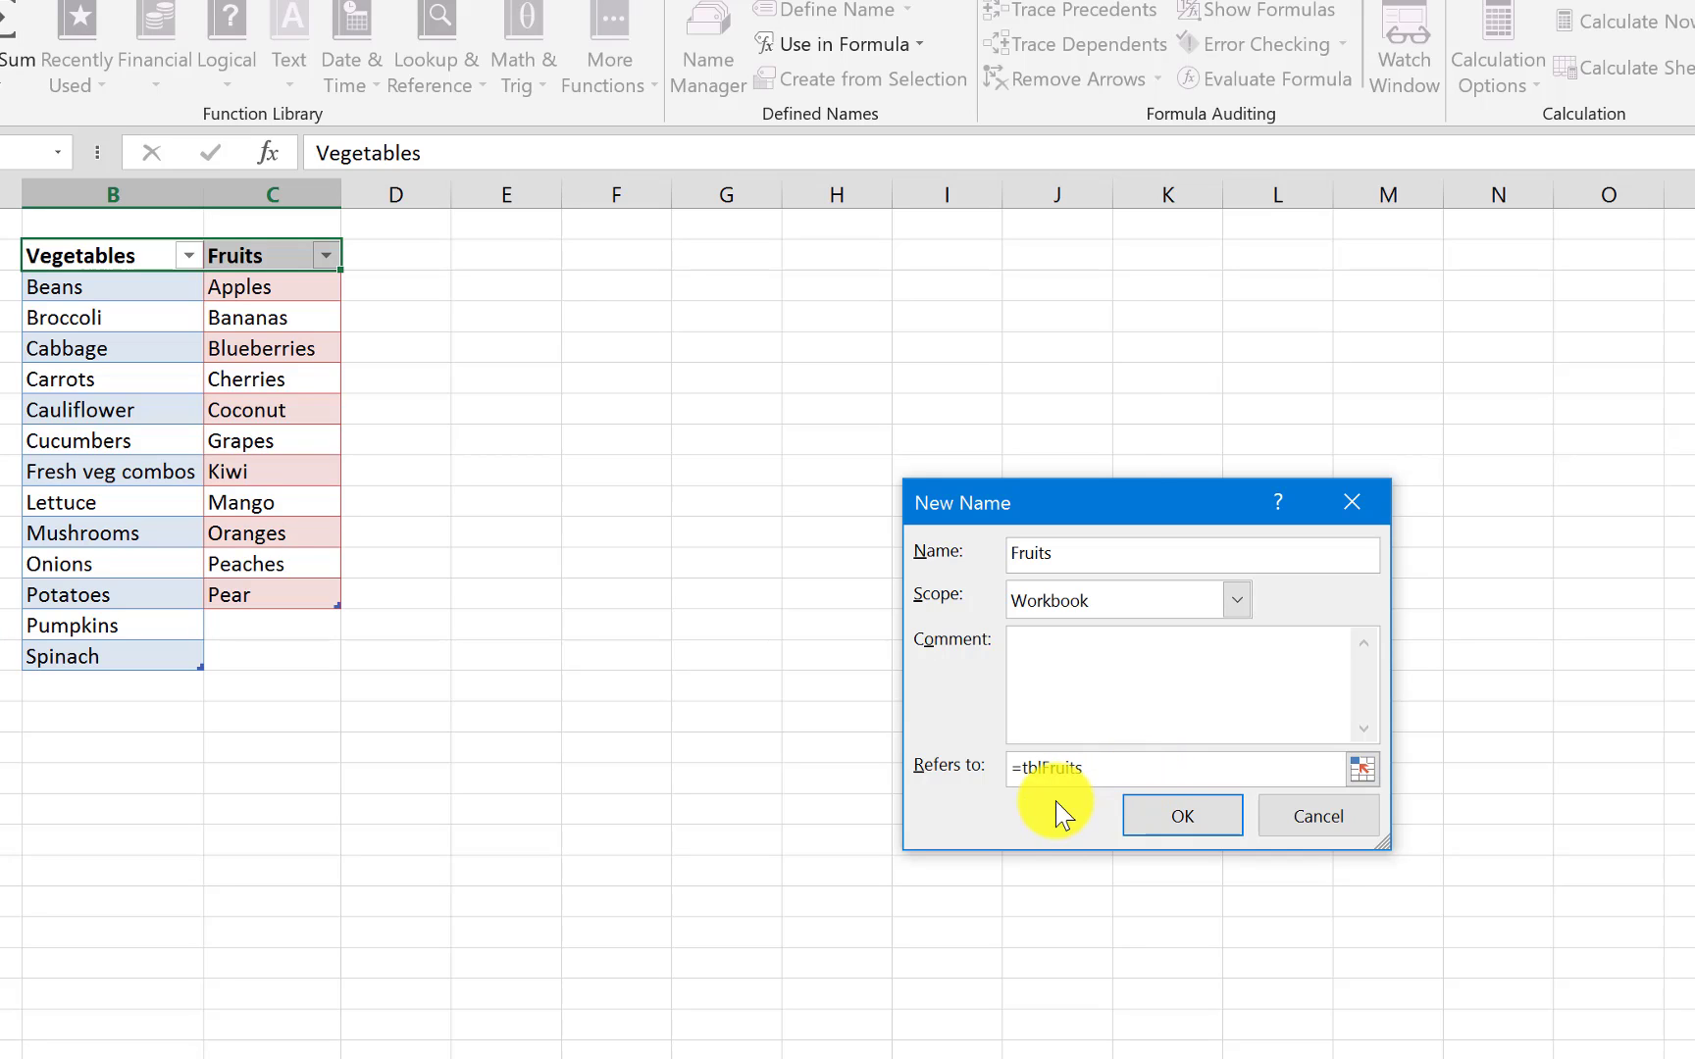
{"action": "type", "text": "["}
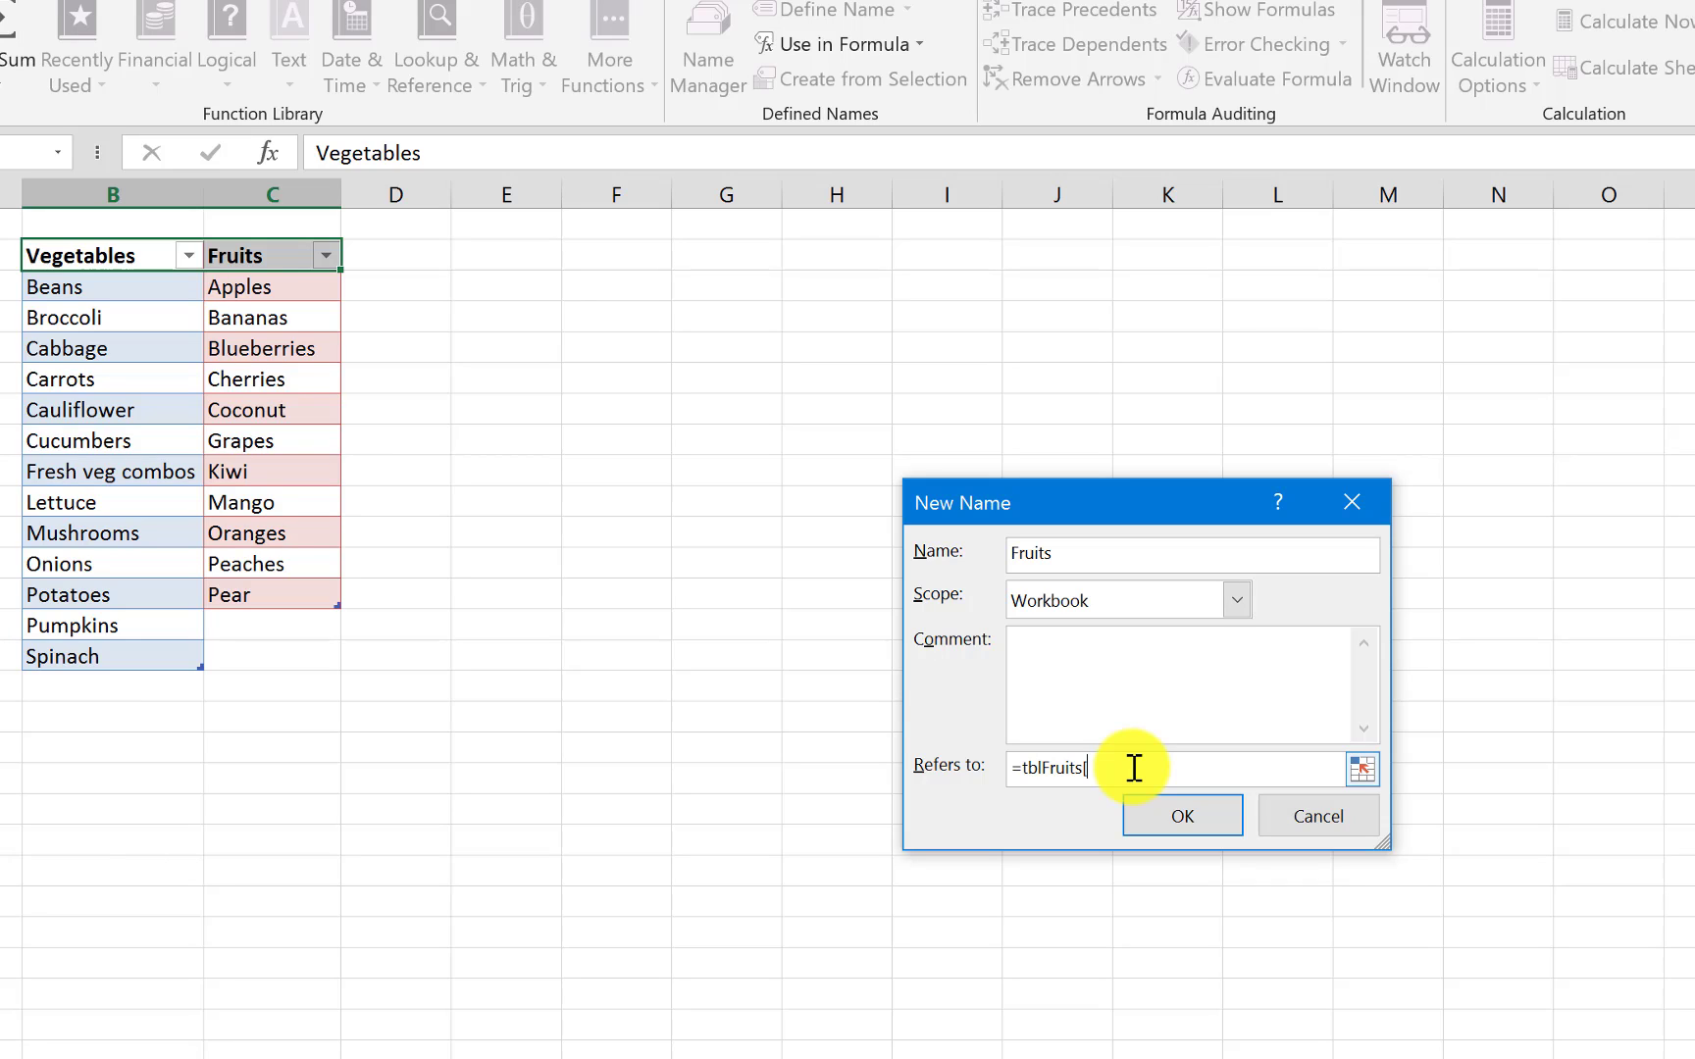
{"action": "type", "text": "Fruits]"}
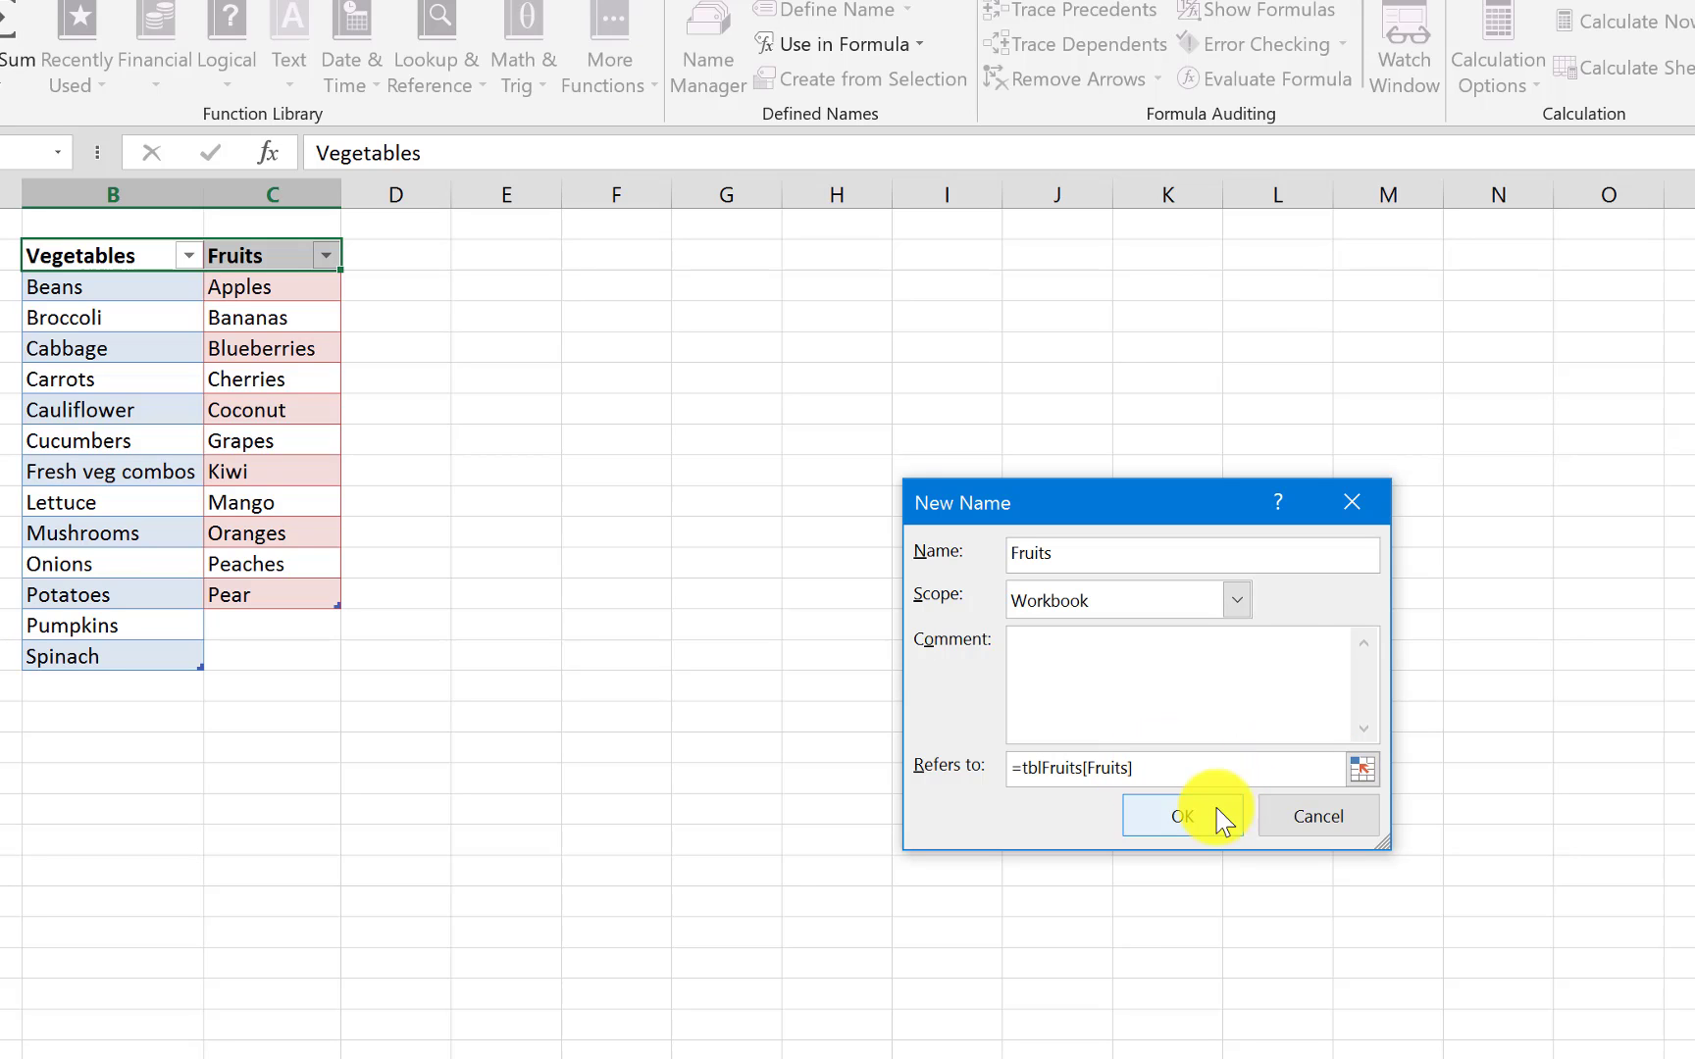
{"action": "left_click", "coordinate": [1178, 817]}
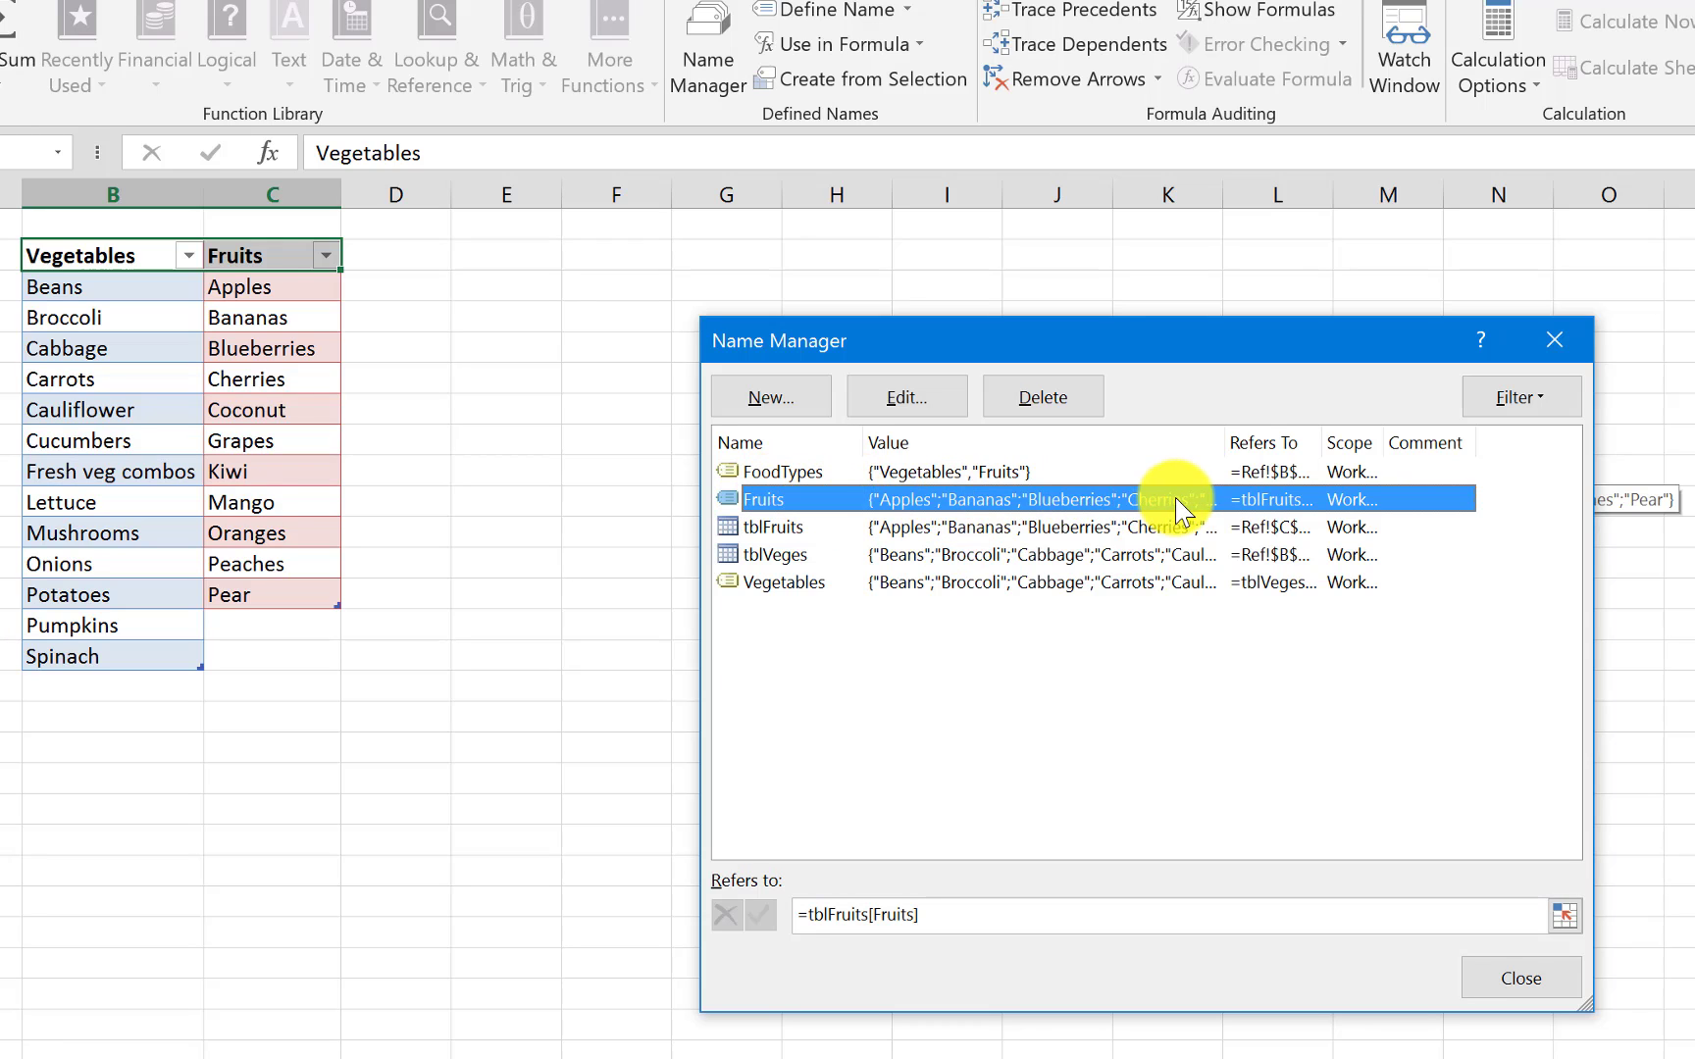
Step: Close Name Manager and insert a new blank worksheet, Sheet1
{"action": "left_click", "coordinate": [1519, 983]}
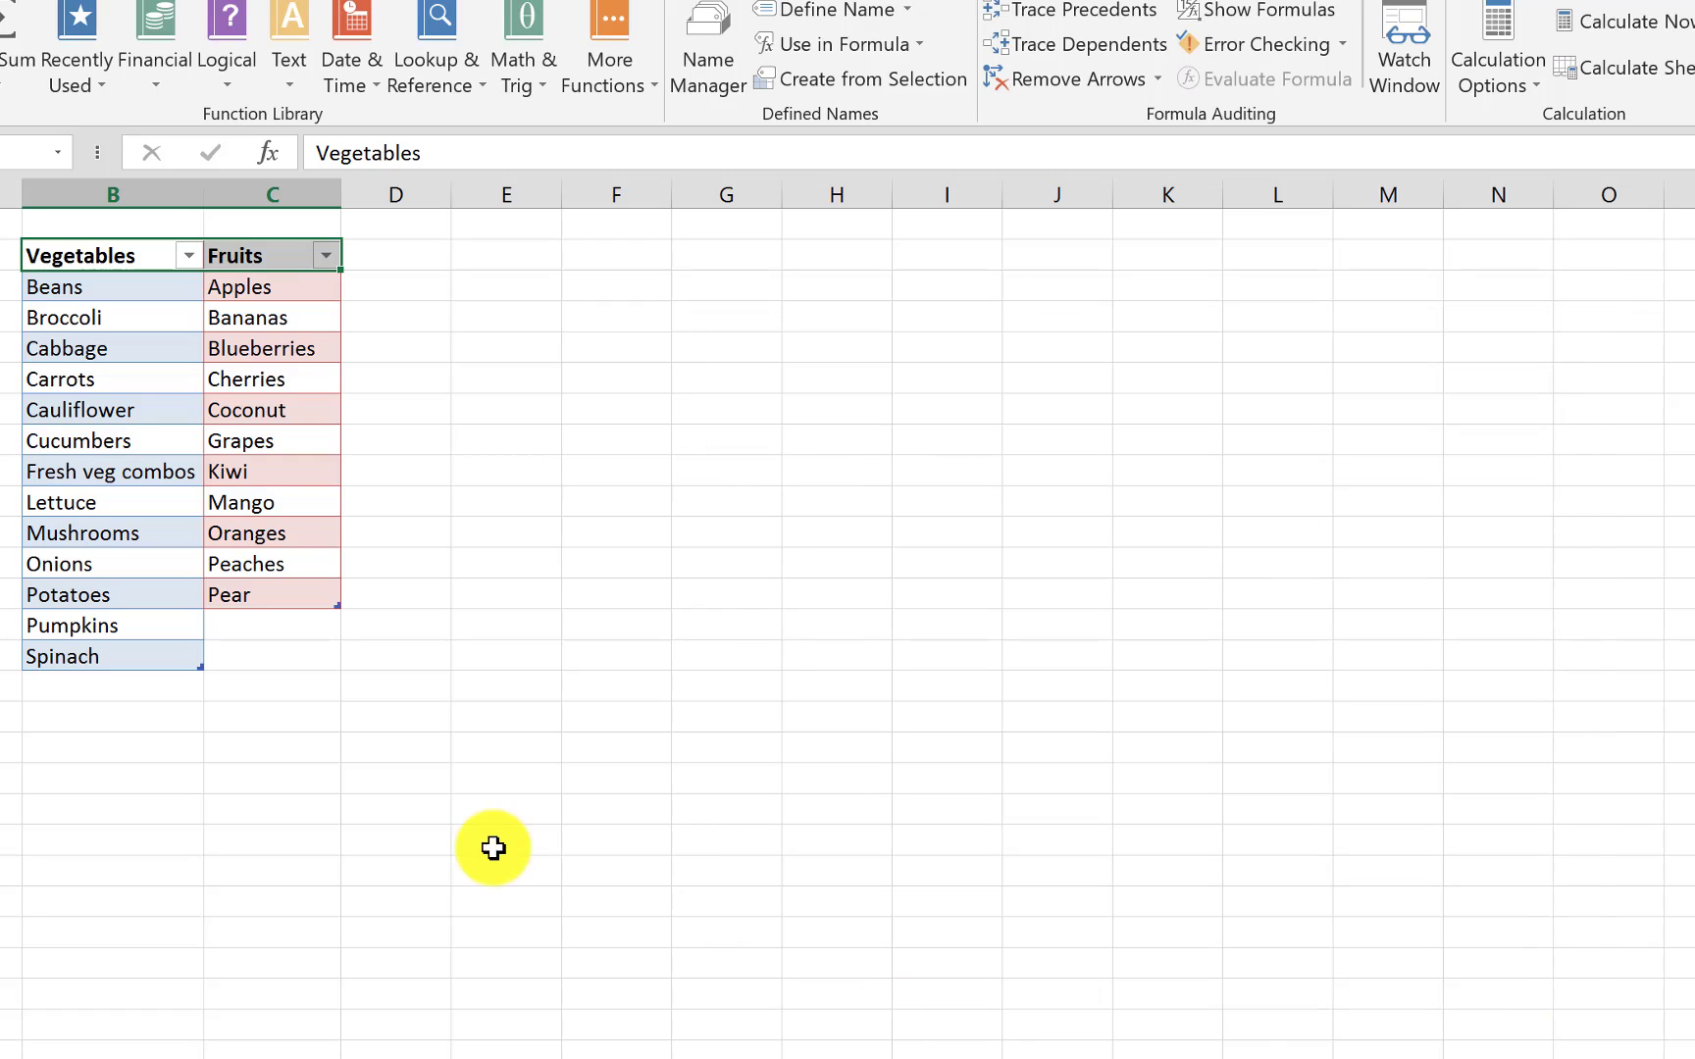
{"action": "left_click", "coordinate": [241, 372]}
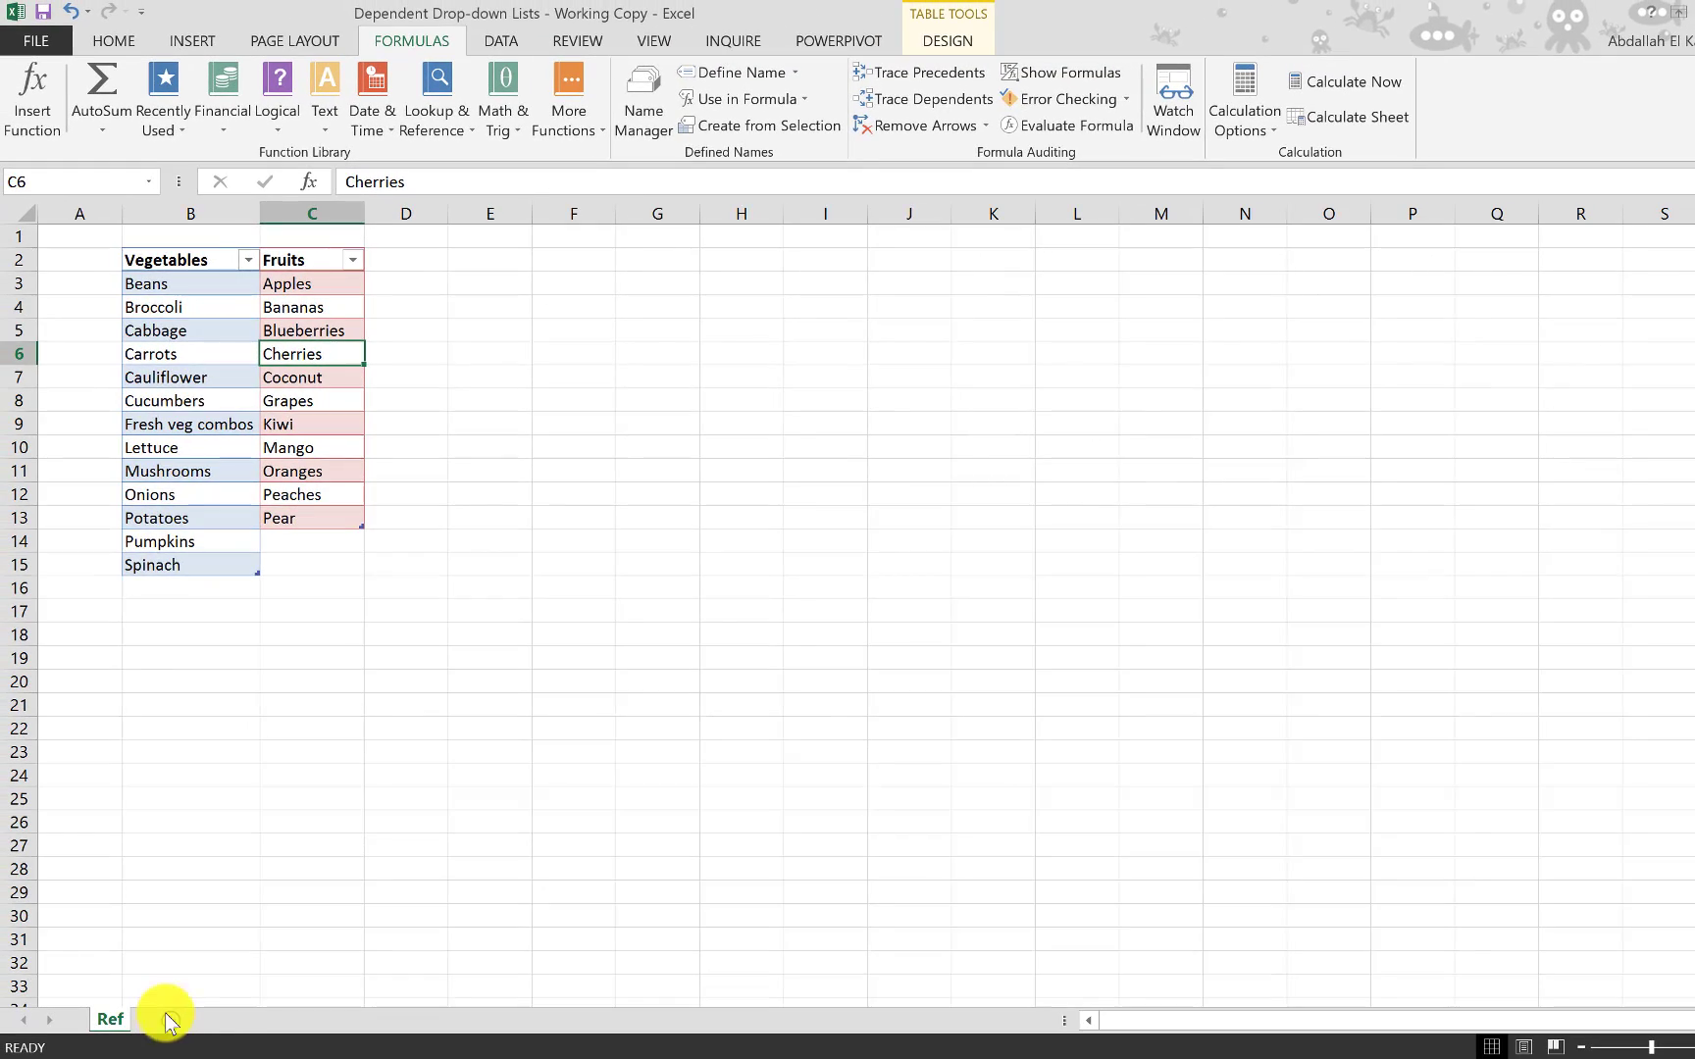
{"action": "left_click", "coordinate": [167, 1020]}
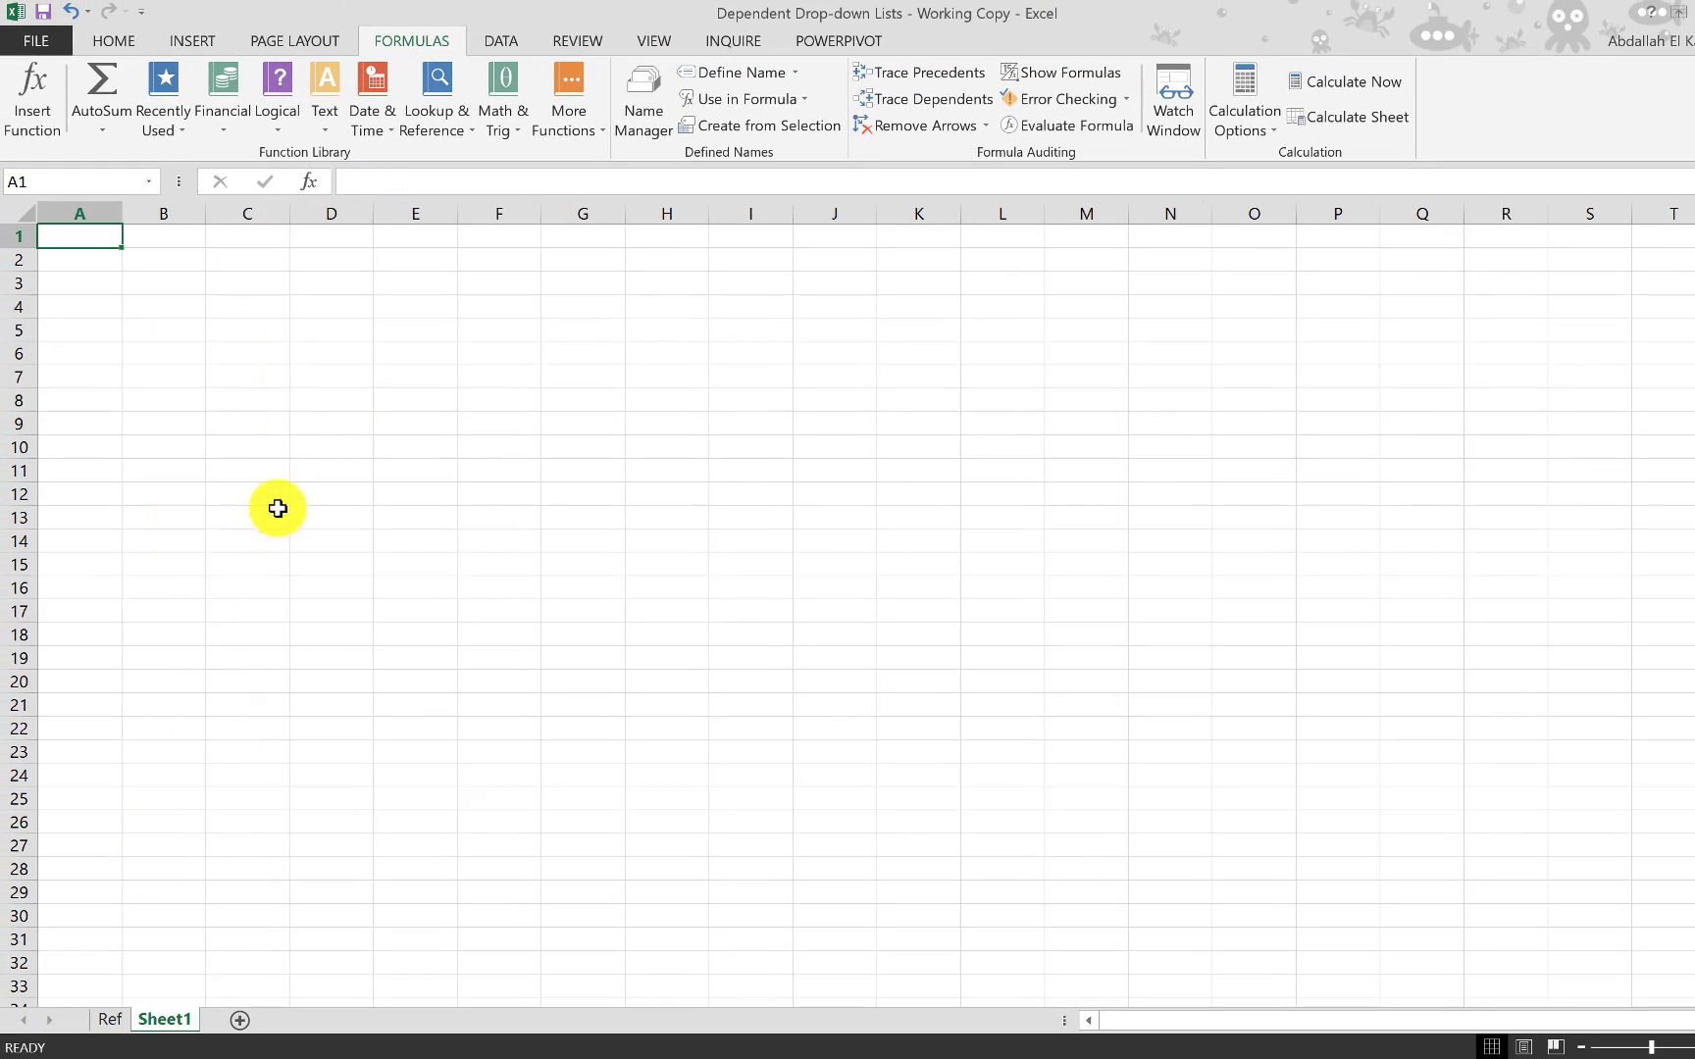
Step: Type the headings Date, Food Type, Food and Qty into cells B2 through E2
{"action": "left_click", "coordinate": [163, 263]}
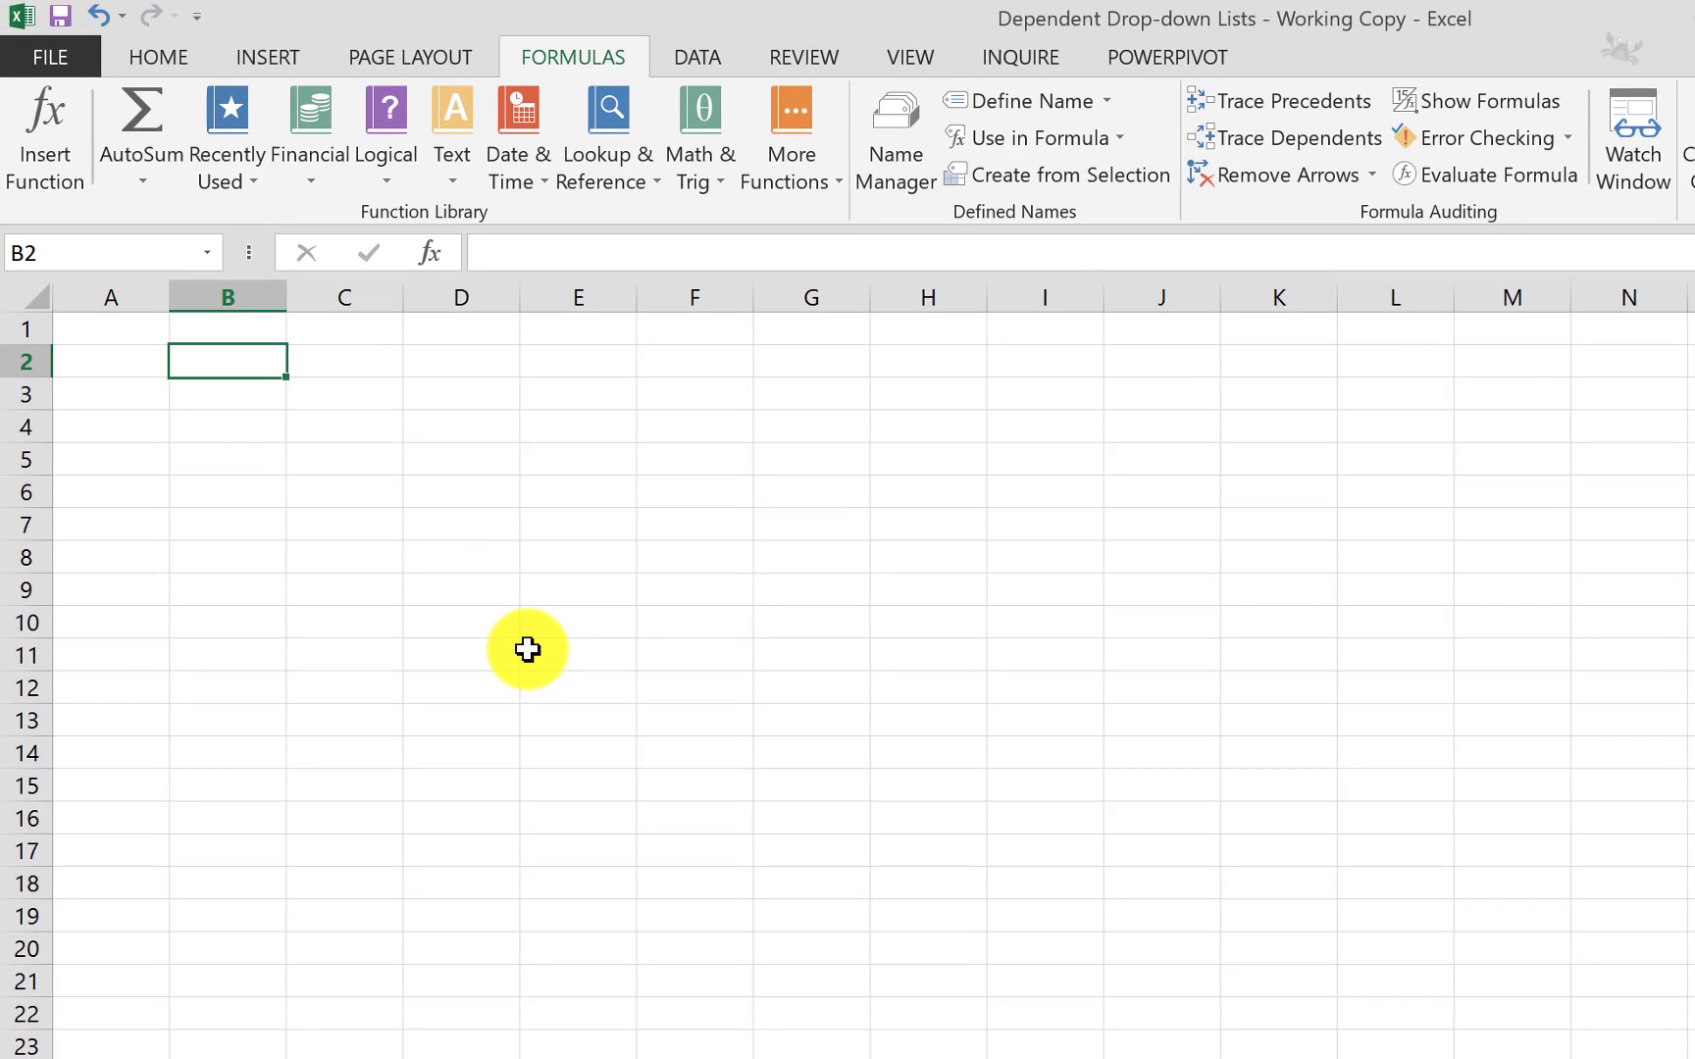
{"action": "type", "text": "Date"}
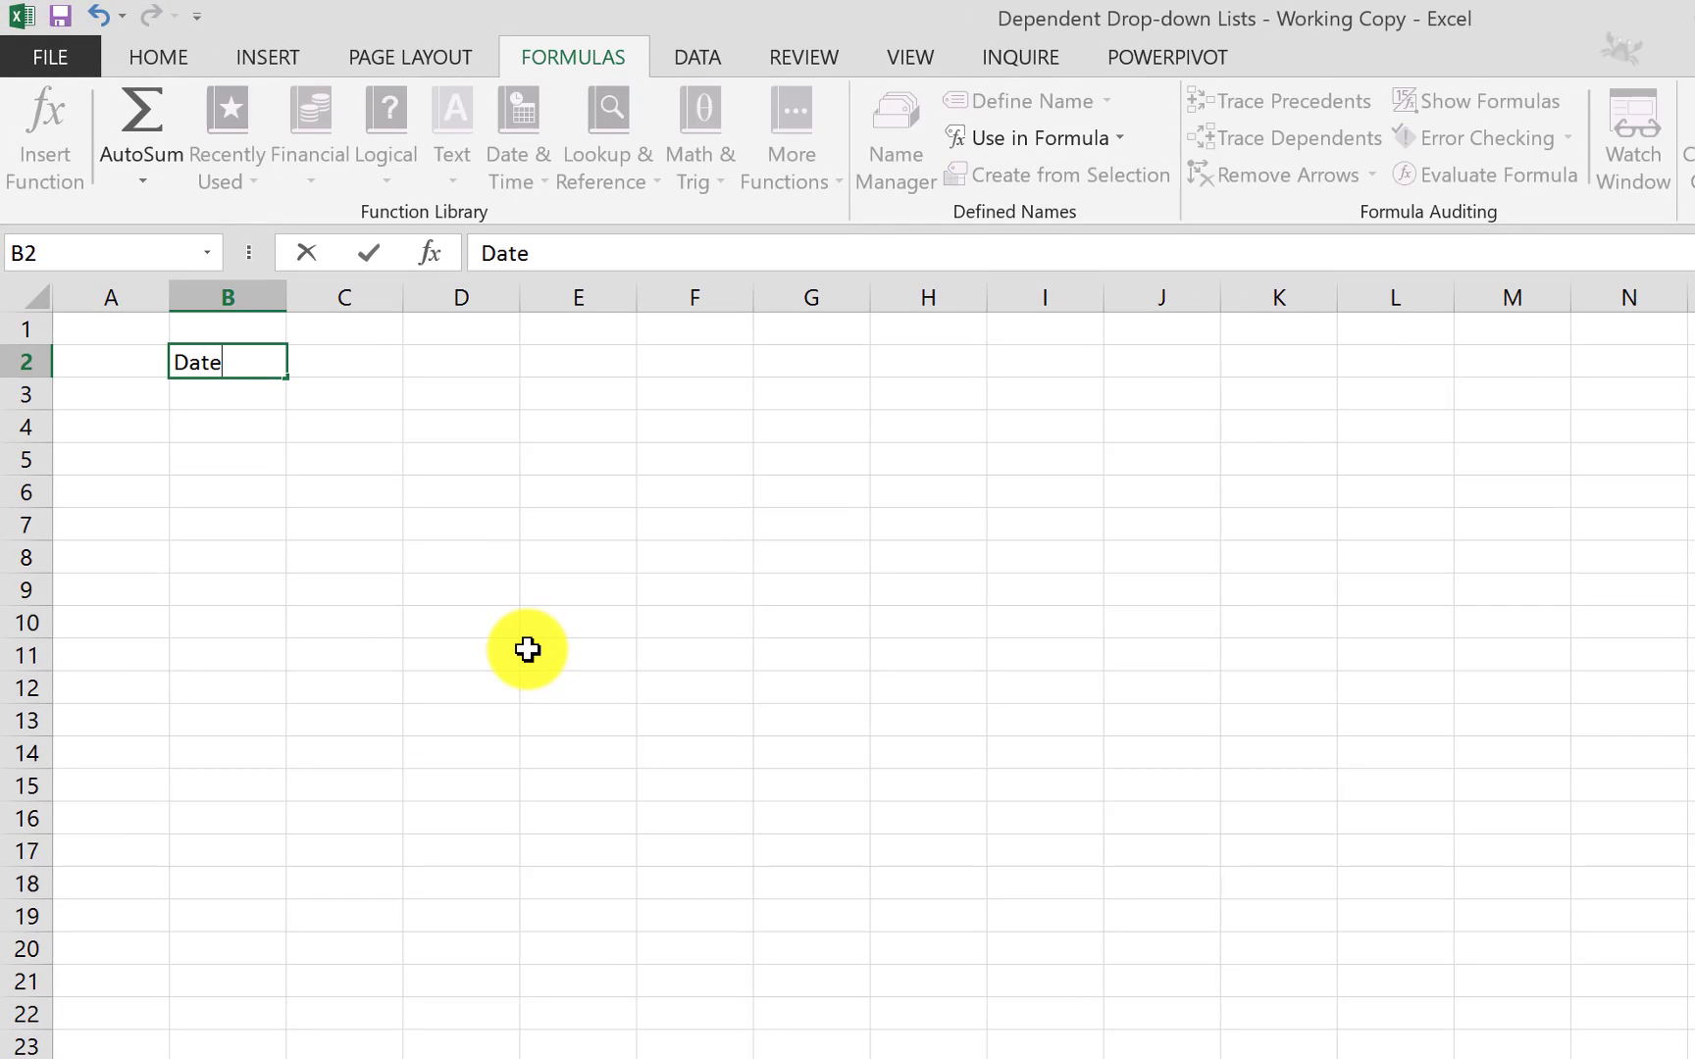
{"action": "key", "text": "Tab"}
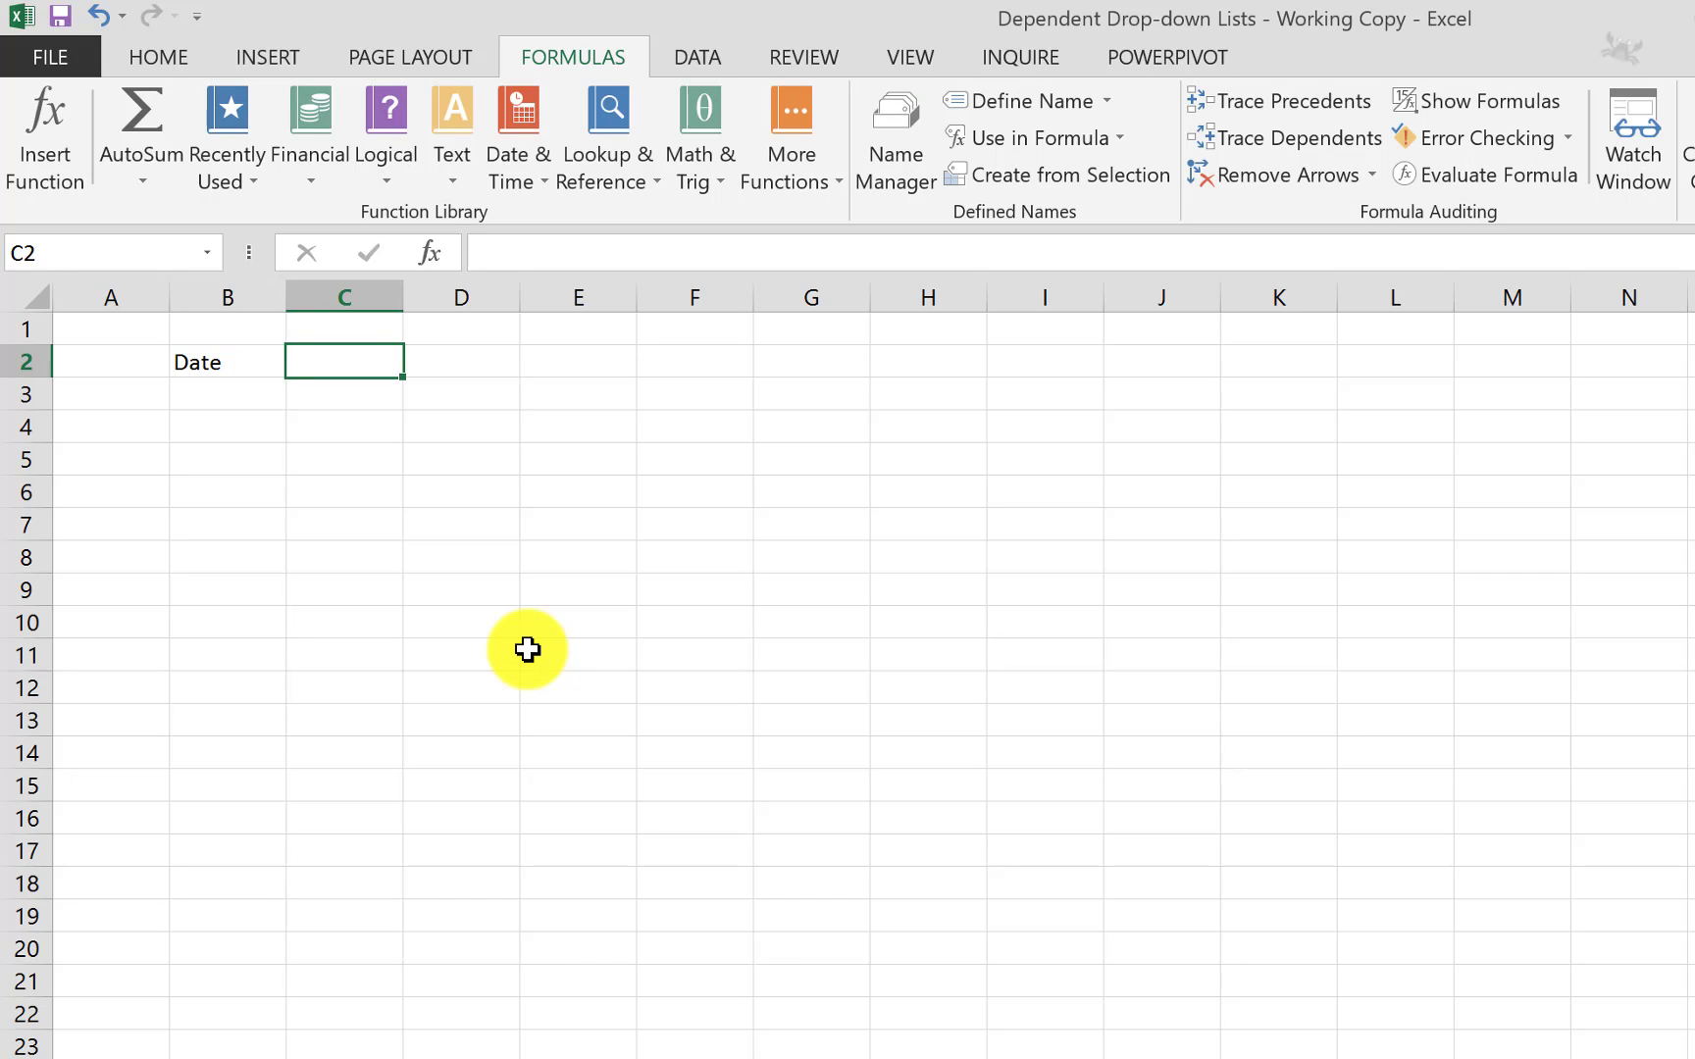
{"action": "type", "text": "Food"}
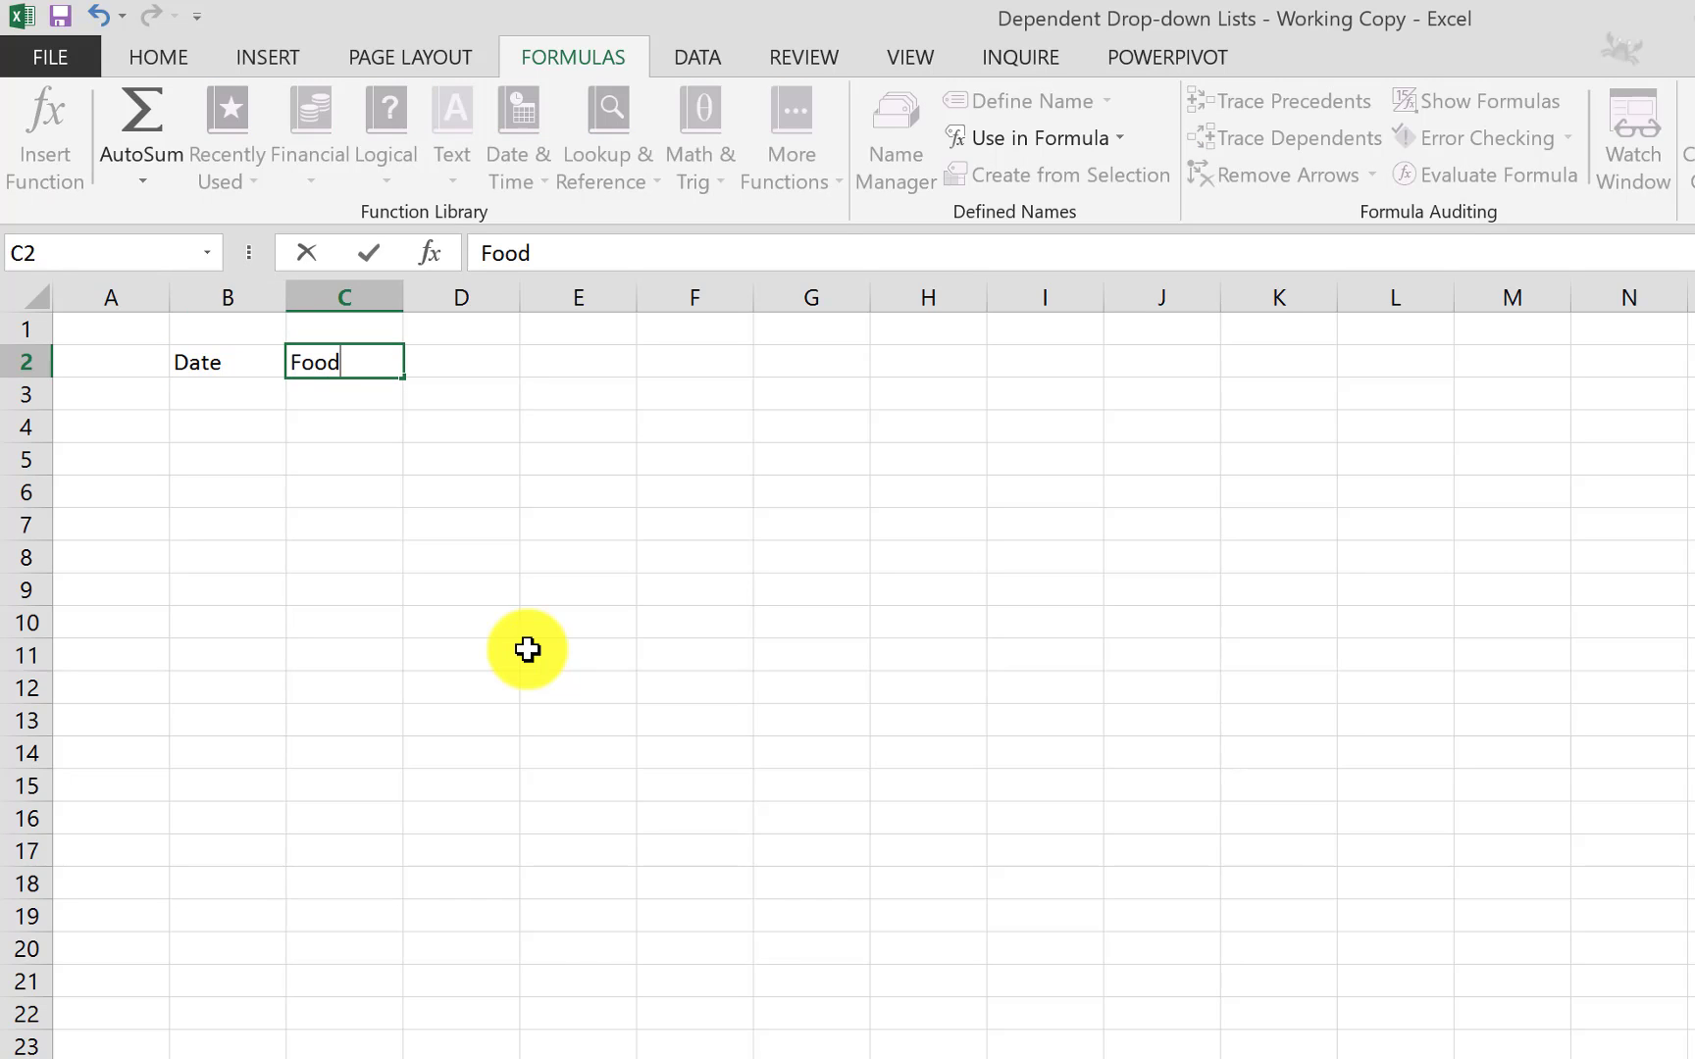
{"action": "type", "text": " Type"}
{"action": "key", "text": "Tab"}
{"action": "type", "text": "Food"}
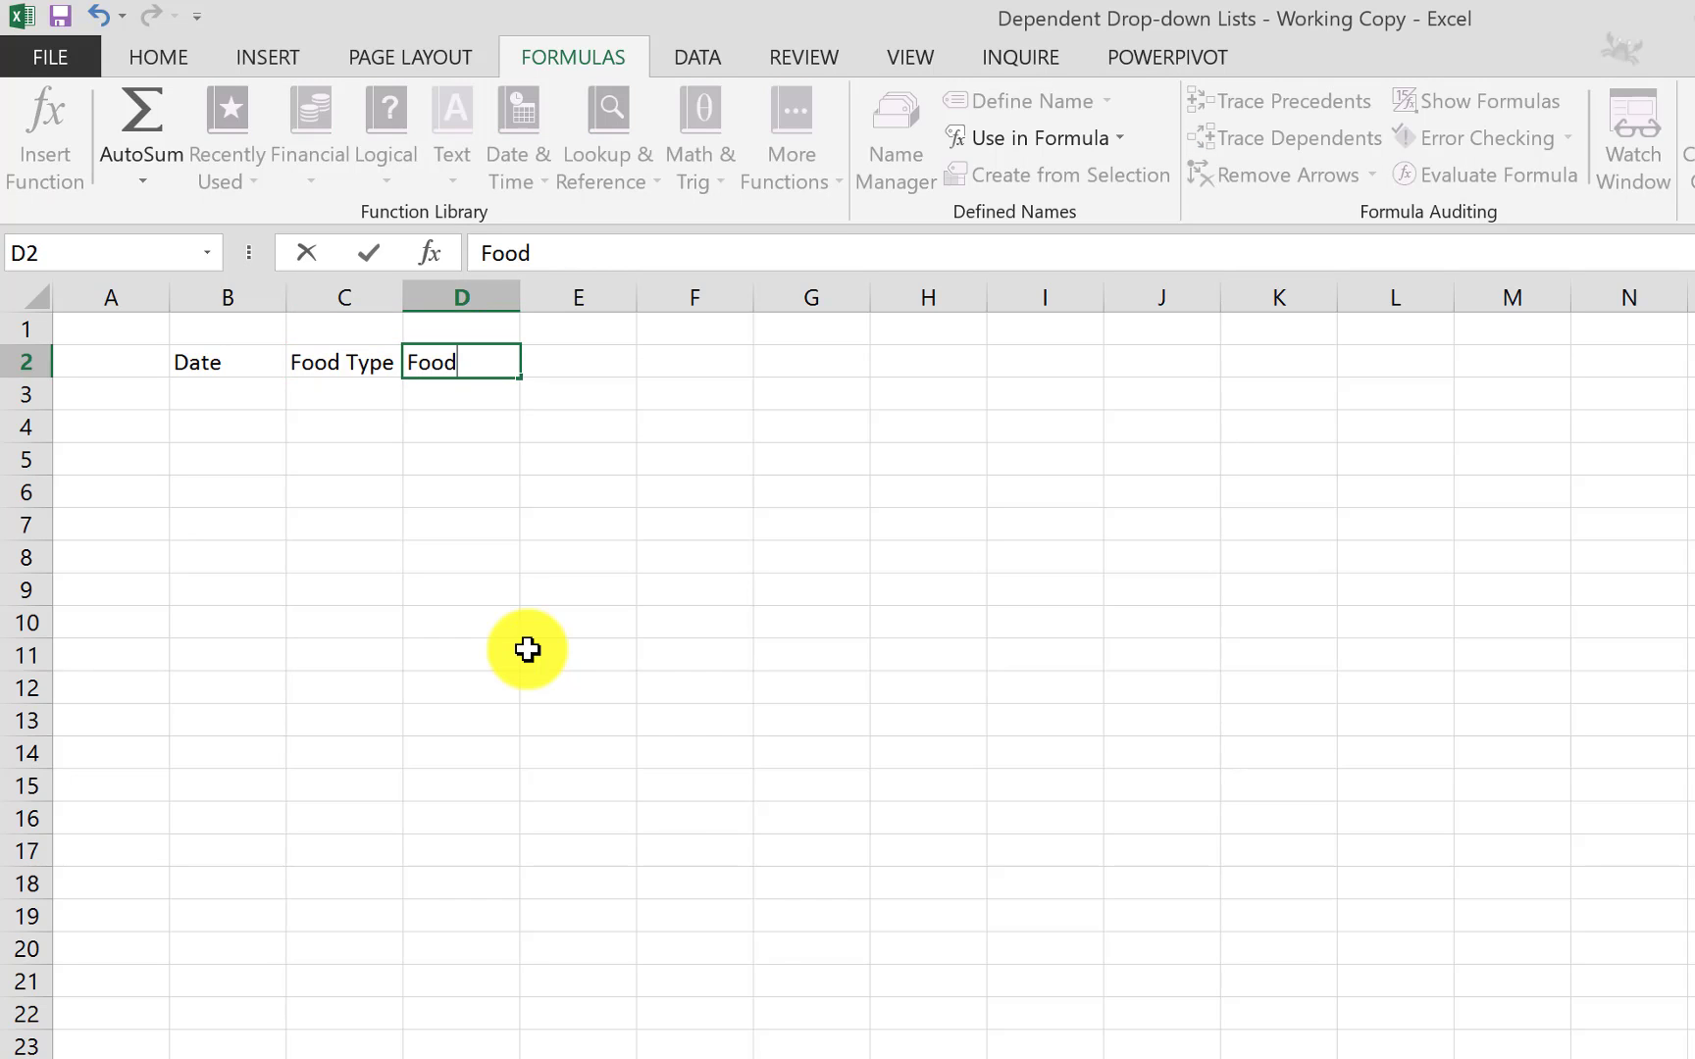
{"action": "key", "text": "Tab"}
{"action": "type", "text": "Q"}
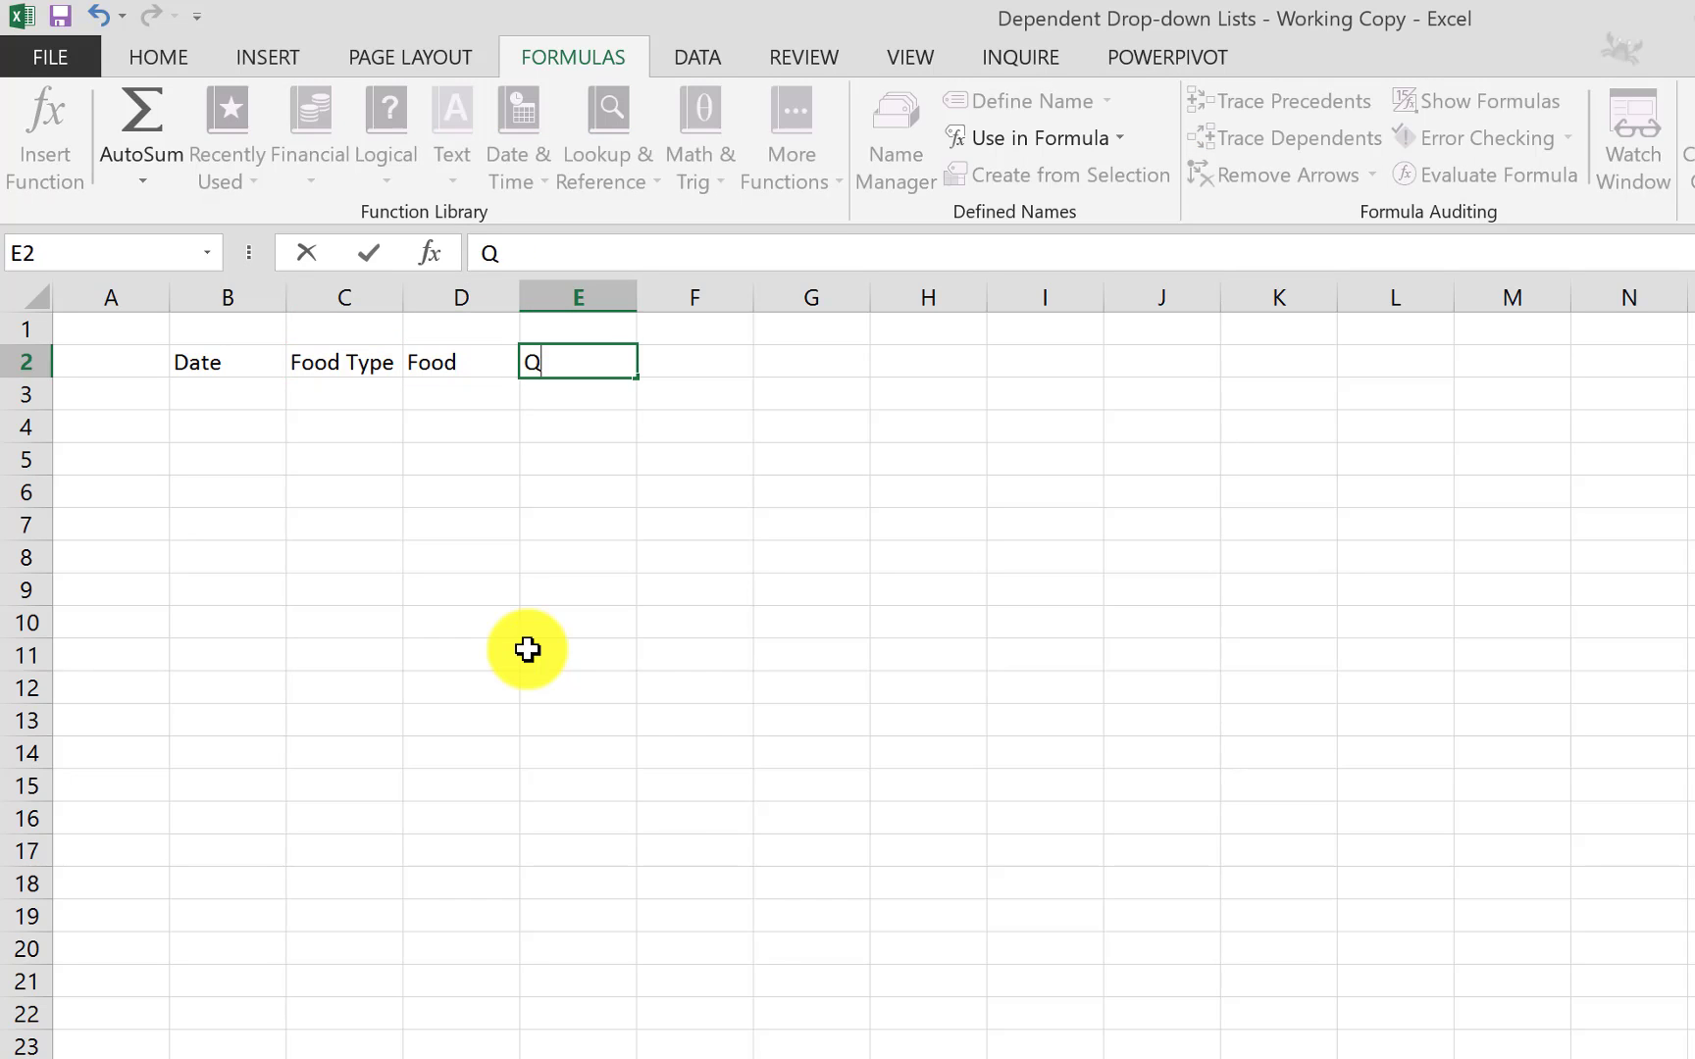
{"action": "type", "text": "ty"}
{"action": "key", "text": "Return"}
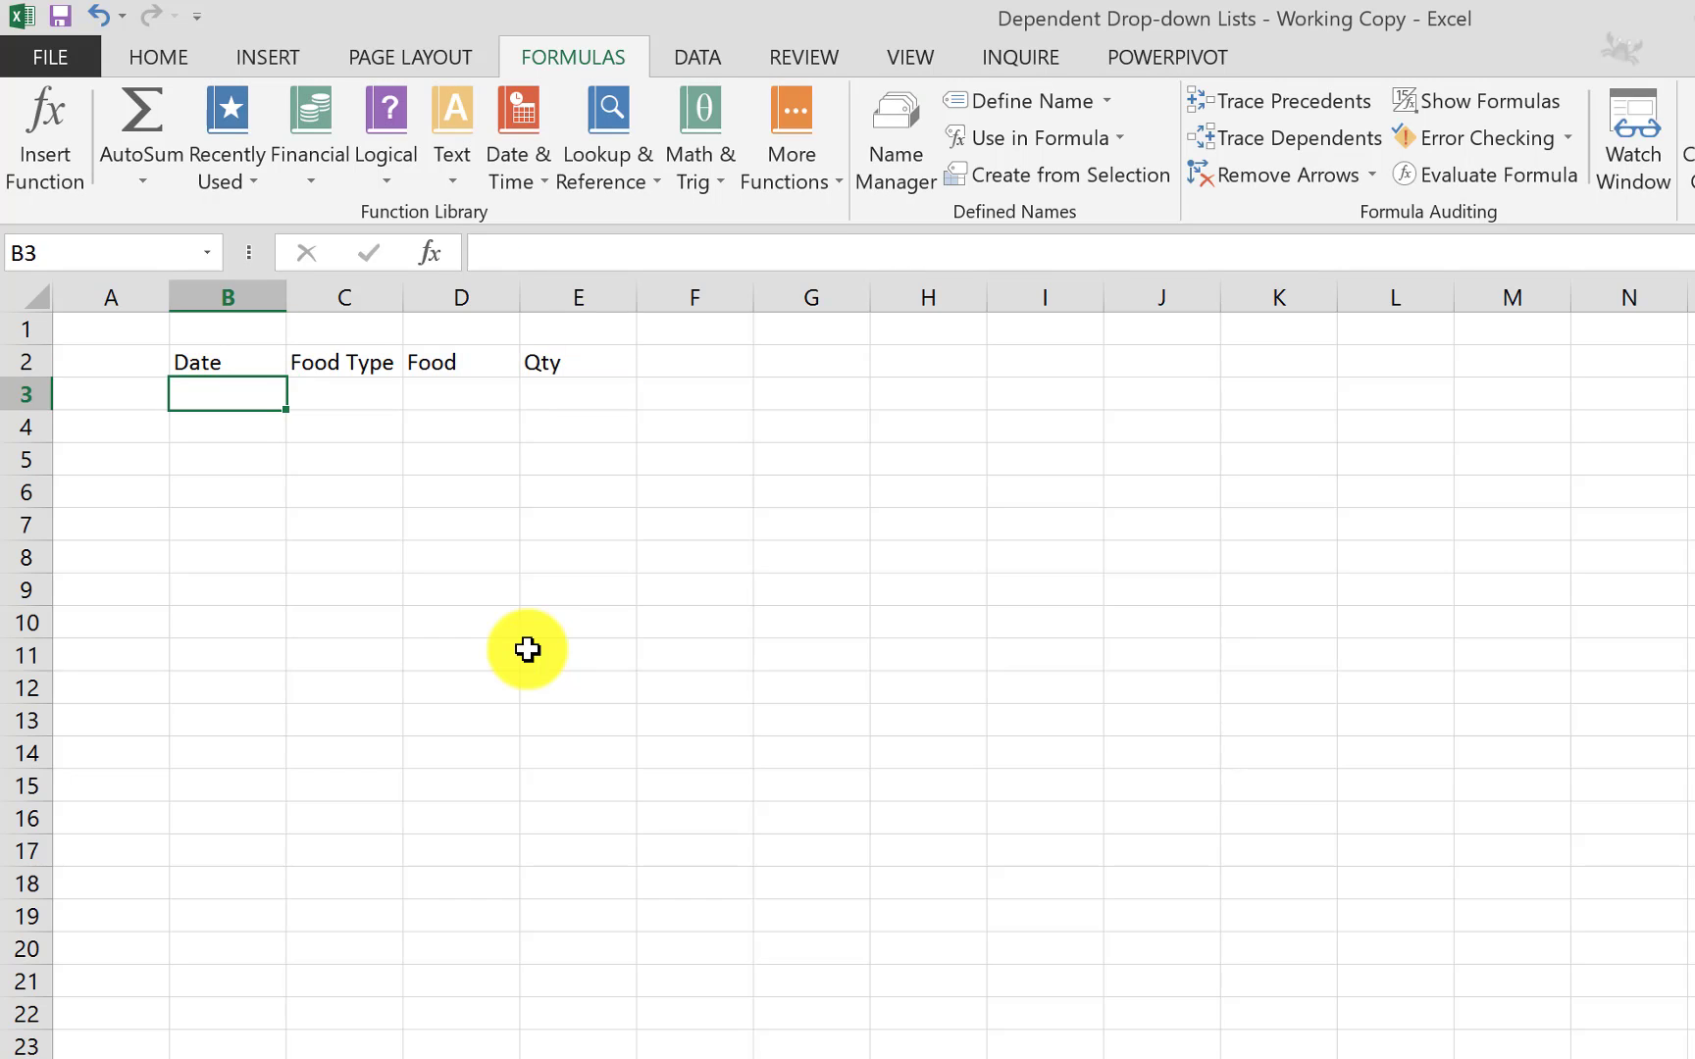
Step: Format the B2:E2 headings as a Light-style table with headers
{"action": "left_click", "coordinate": [544, 367]}
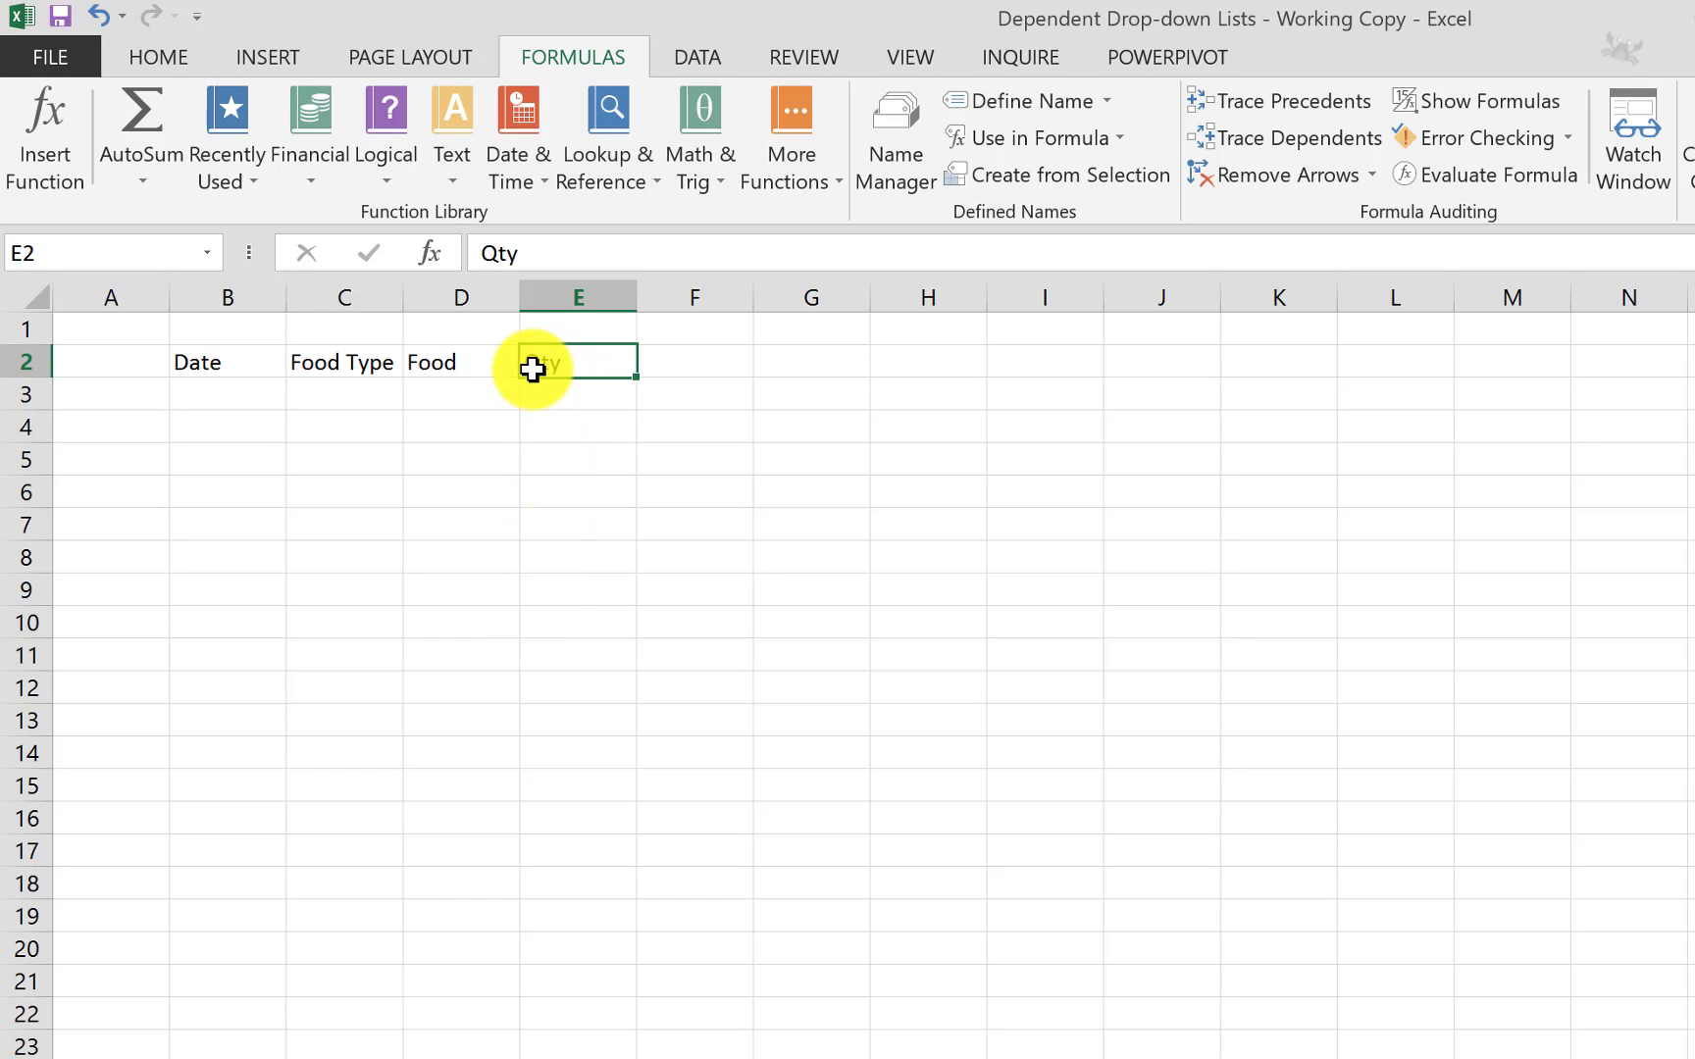
{"action": "left_click", "coordinate": [176, 59]}
{"action": "left_click", "coordinate": [1326, 176]}
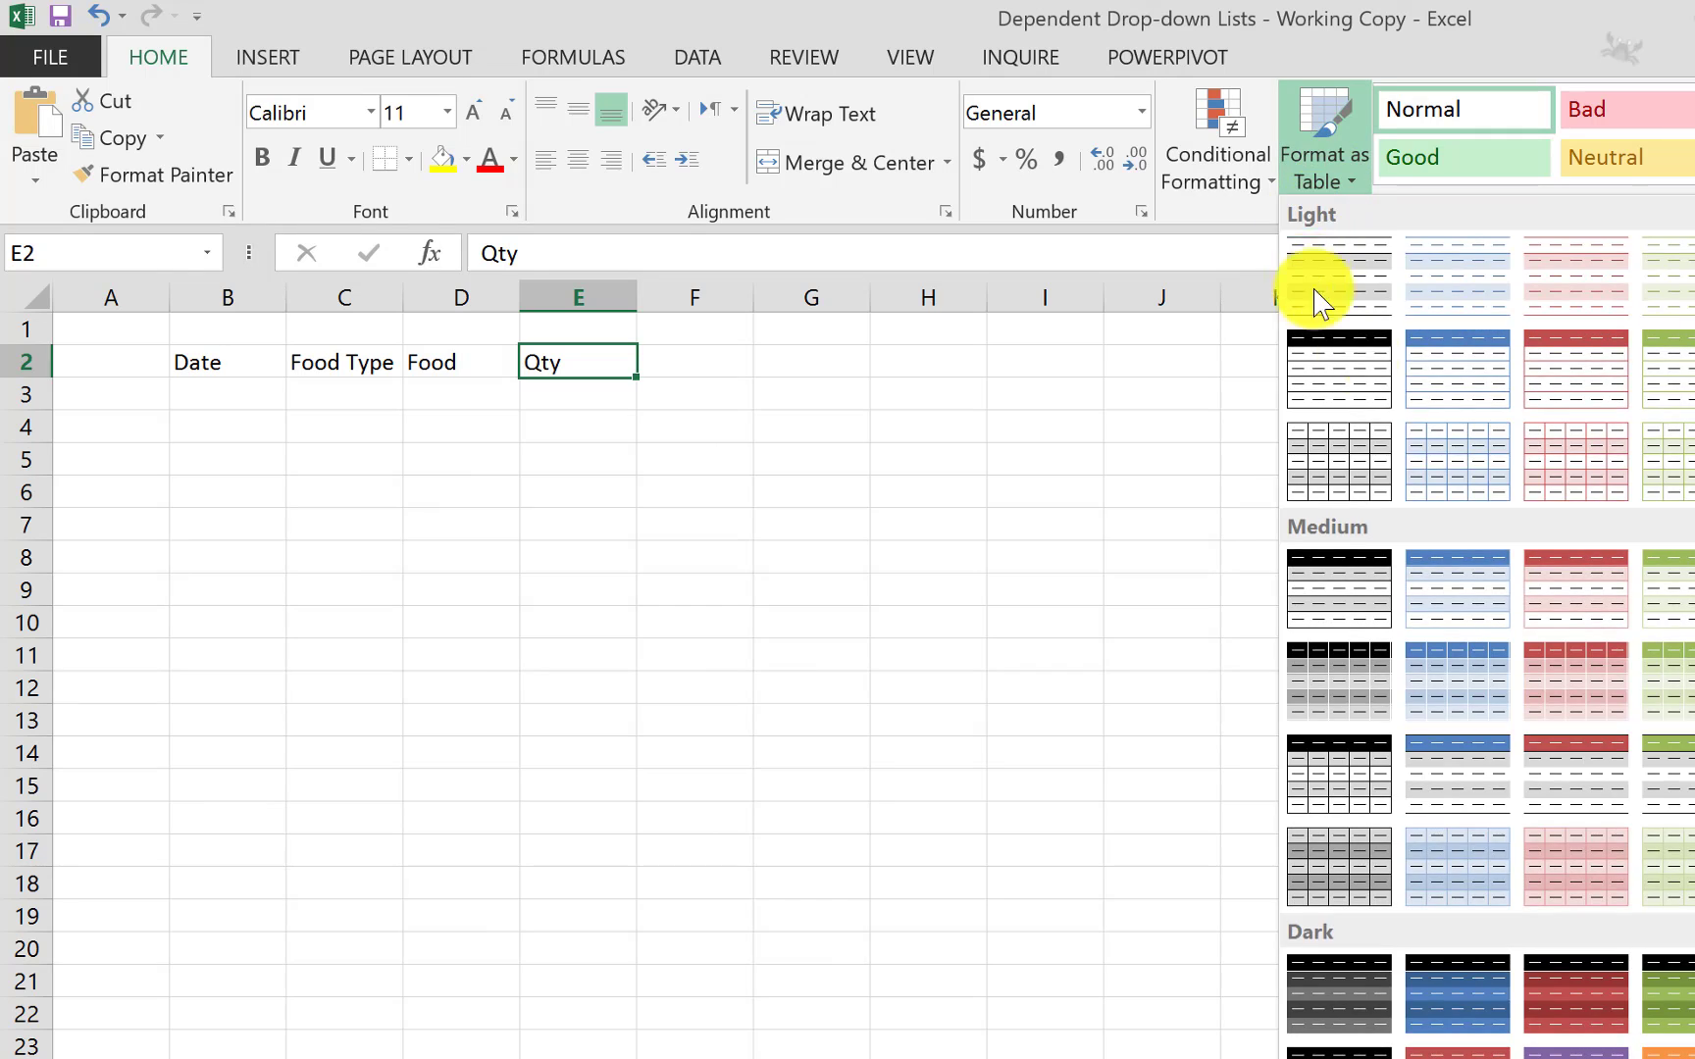
{"action": "left_click", "coordinate": [1468, 469]}
{"action": "left_click", "coordinate": [1267, 832]}
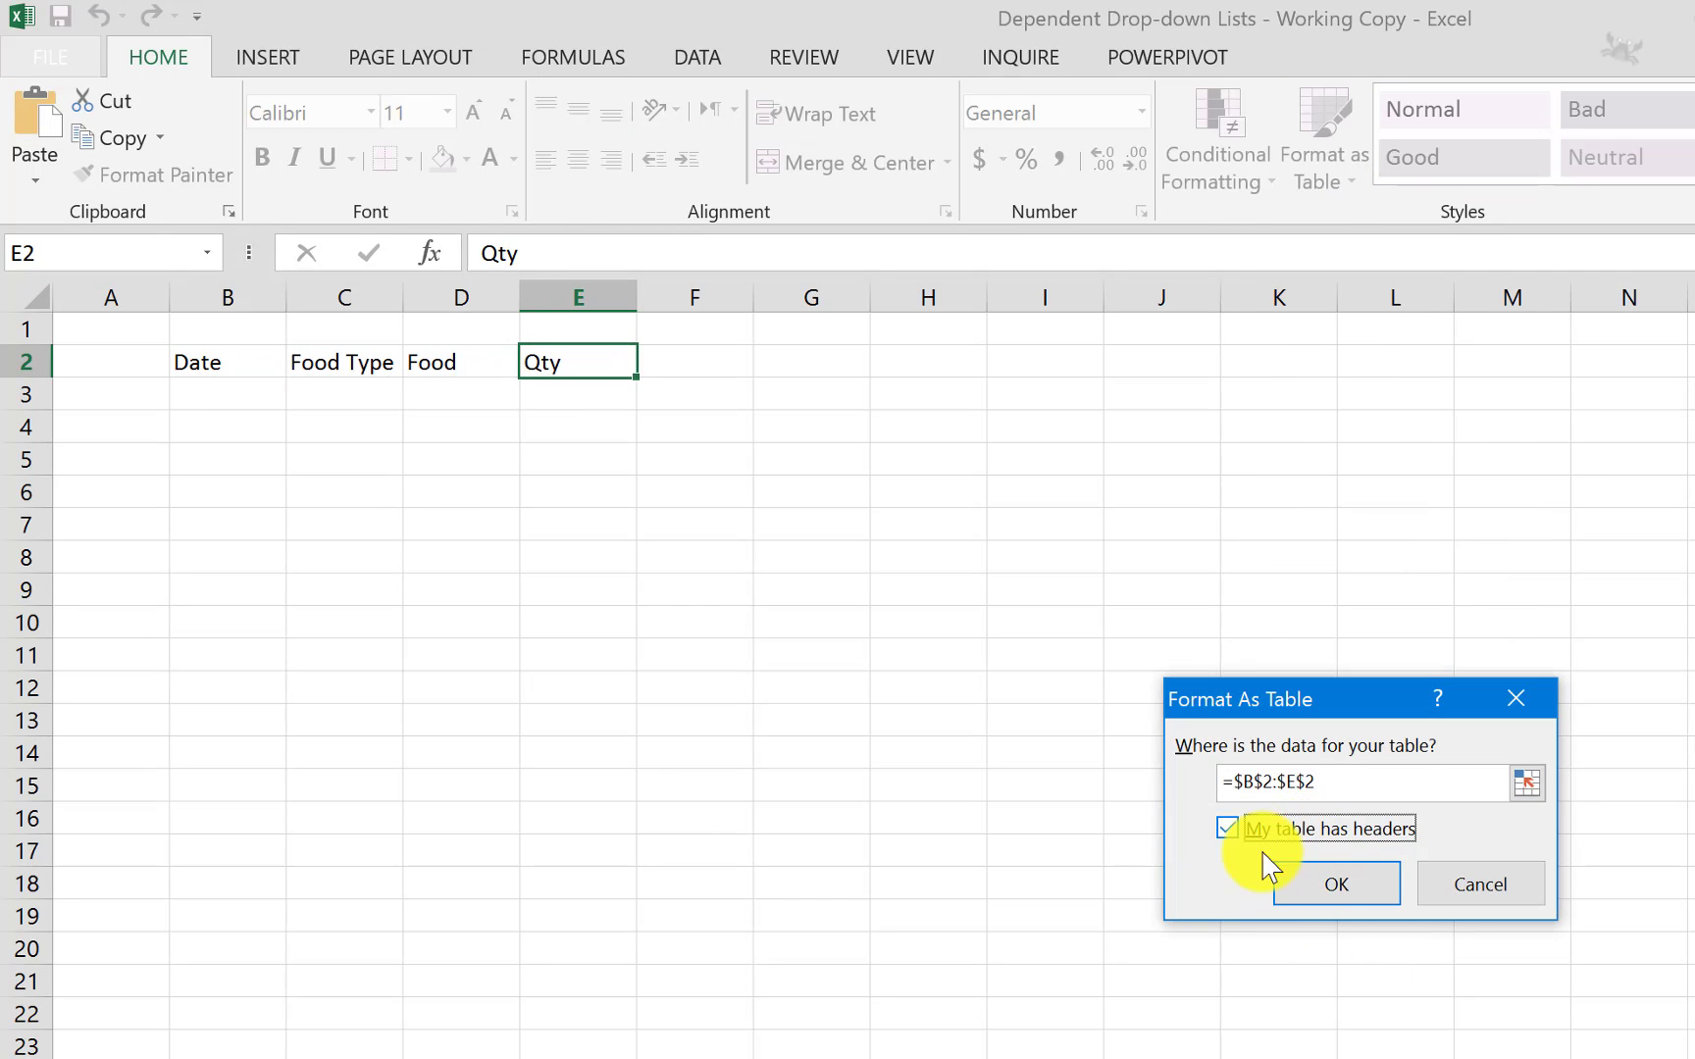
{"action": "left_click", "coordinate": [1344, 889]}
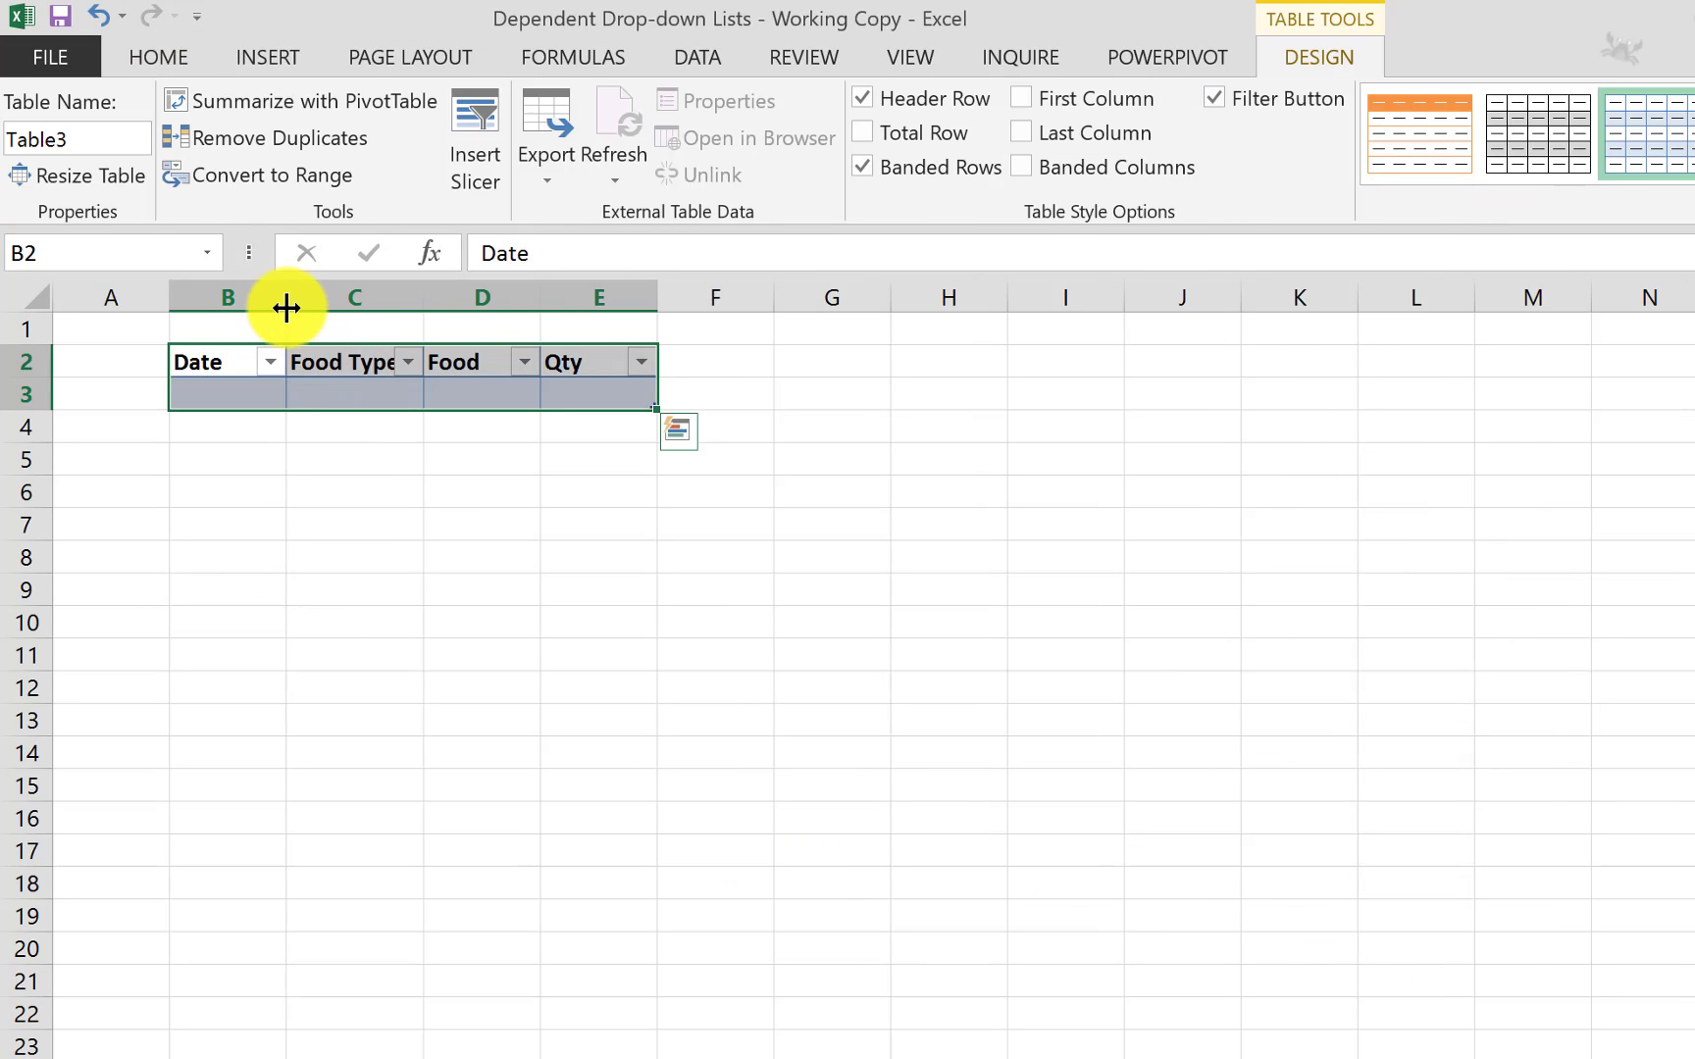
Step: Widen the Date, Food Type, Food and Qty columns
{"action": "left_click_drag", "start_coordinate": [286, 308], "coordinate": [422, 294]}
{"action": "left_click_drag", "start_coordinate": [556, 295], "coordinate": [679, 304]}
{"action": "left_click_drag", "start_coordinate": [797, 303], "coordinate": [991, 312]}
{"action": "left_click_drag", "start_coordinate": [1107, 303], "coordinate": [1291, 314]}
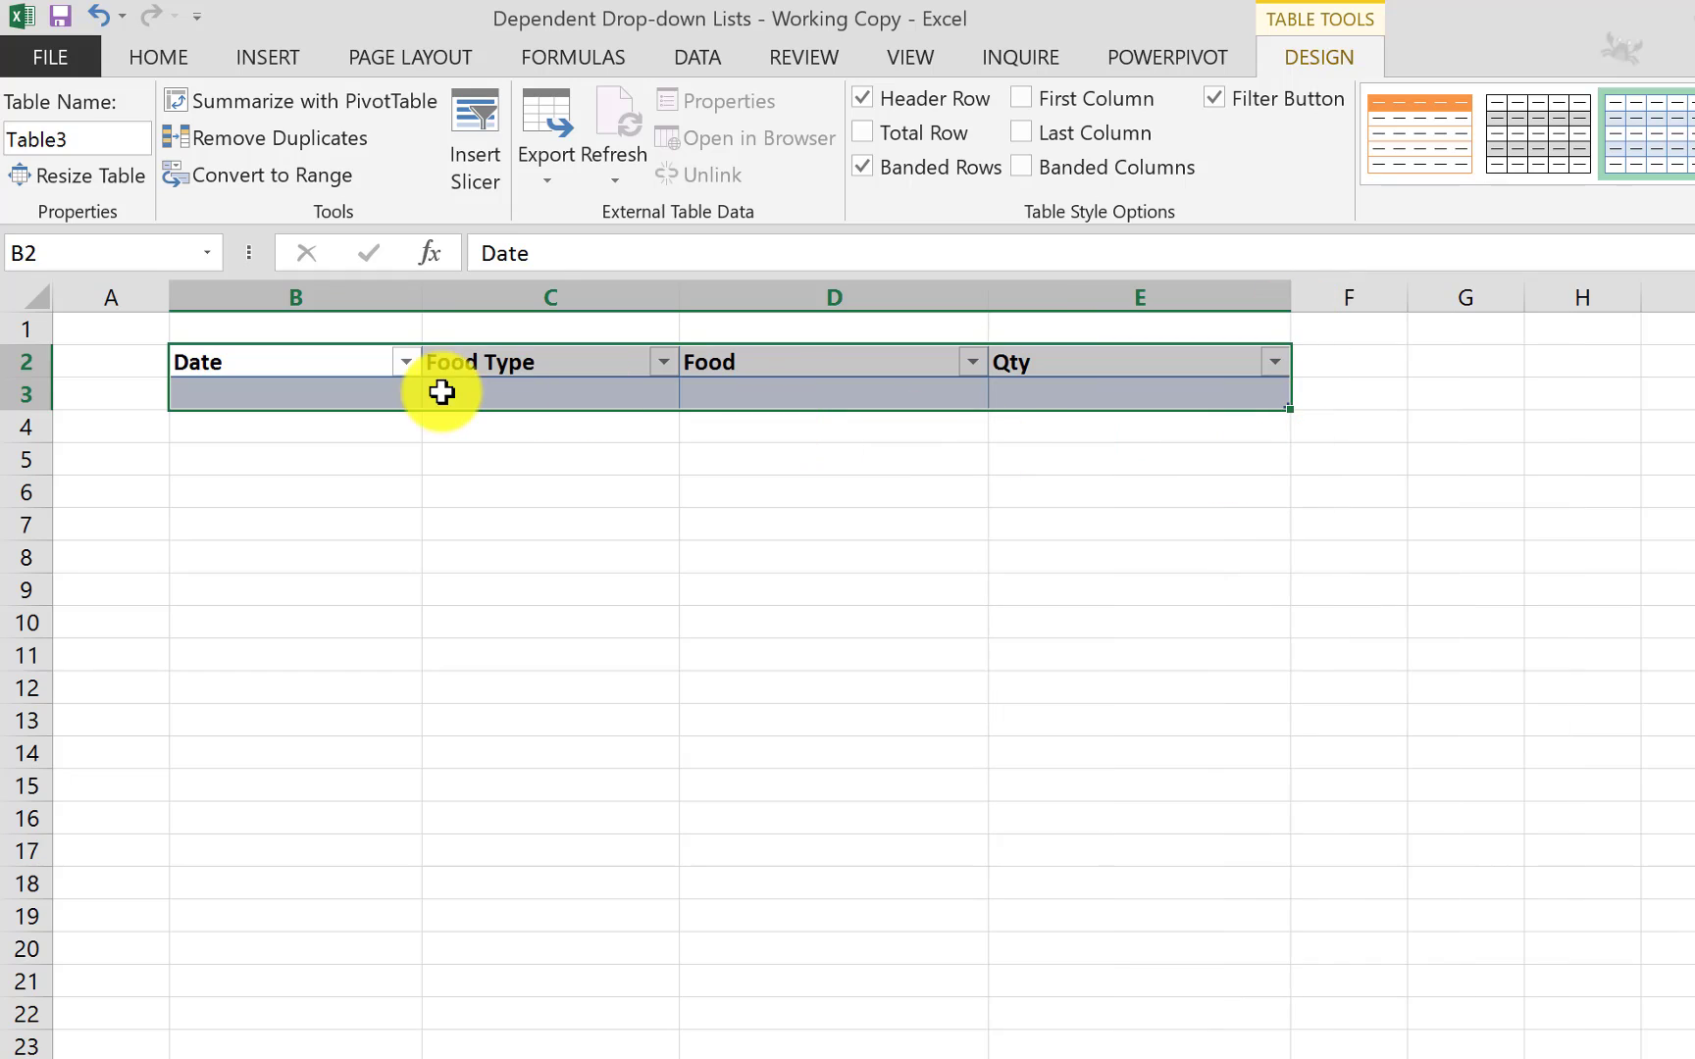
Step: Enter the date 1/1/2017 in cell B3 of the first table row
{"action": "left_click", "coordinate": [363, 393]}
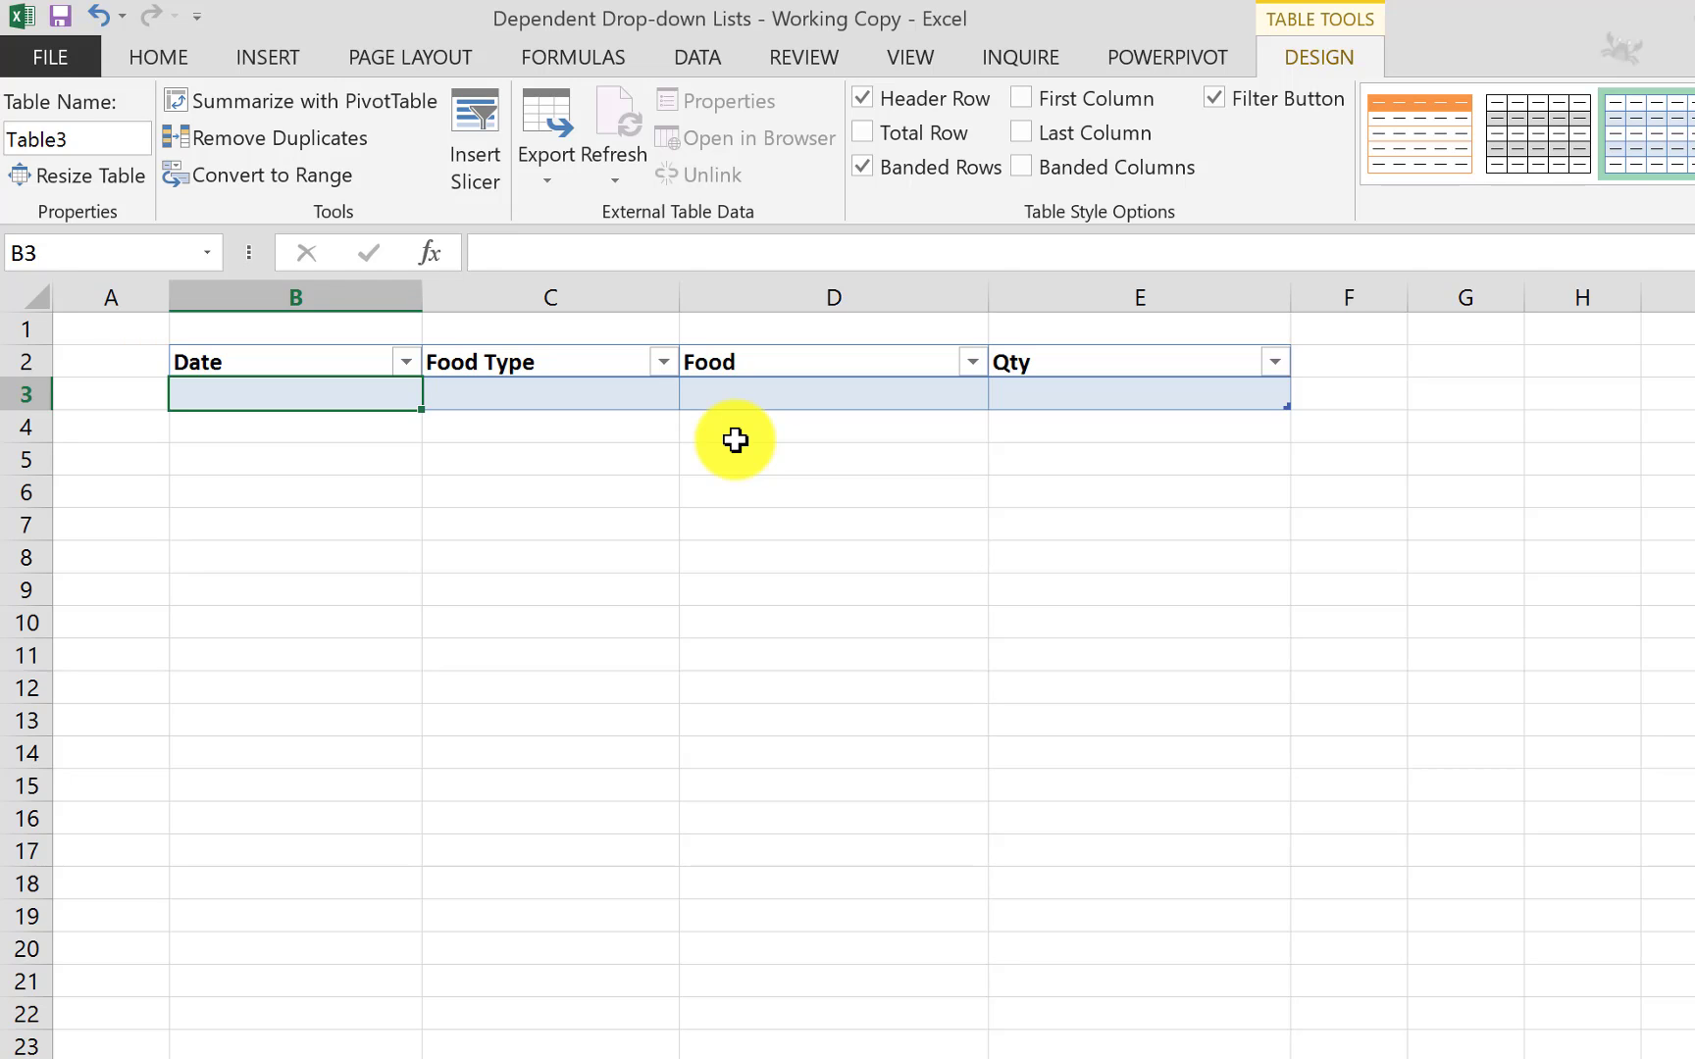
{"action": "type", "text": "1/1/2017"}
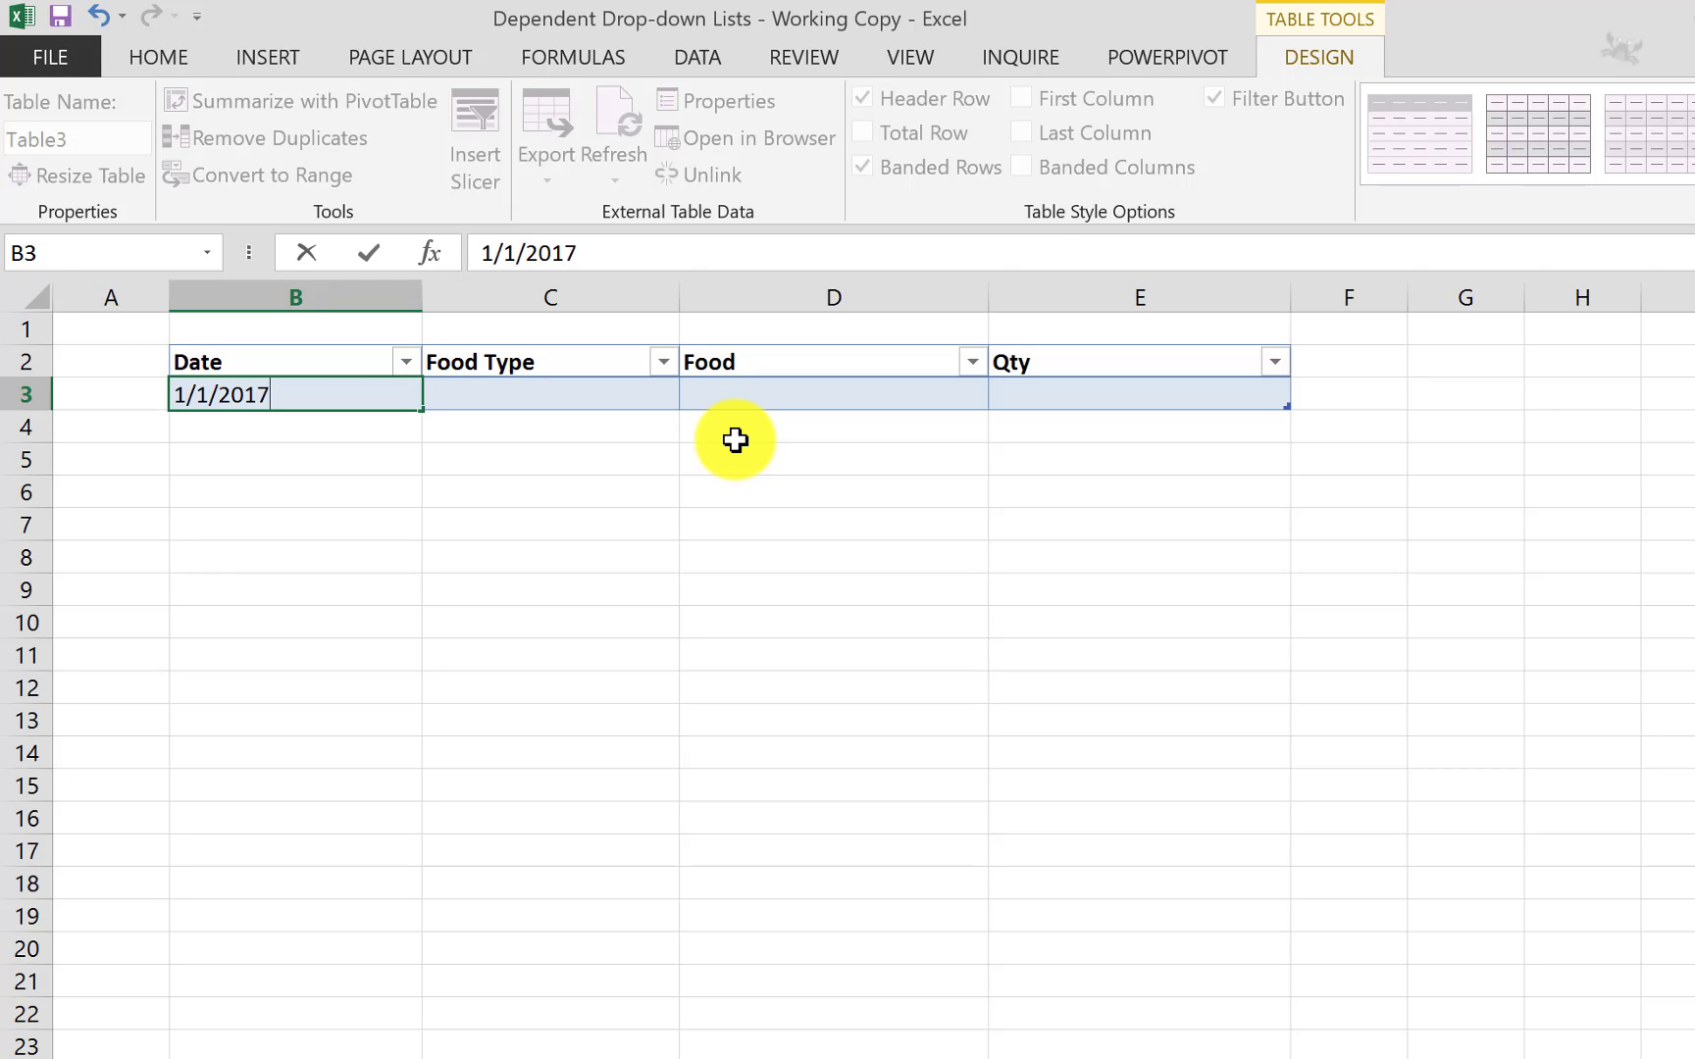
{"action": "key", "text": "Tab"}
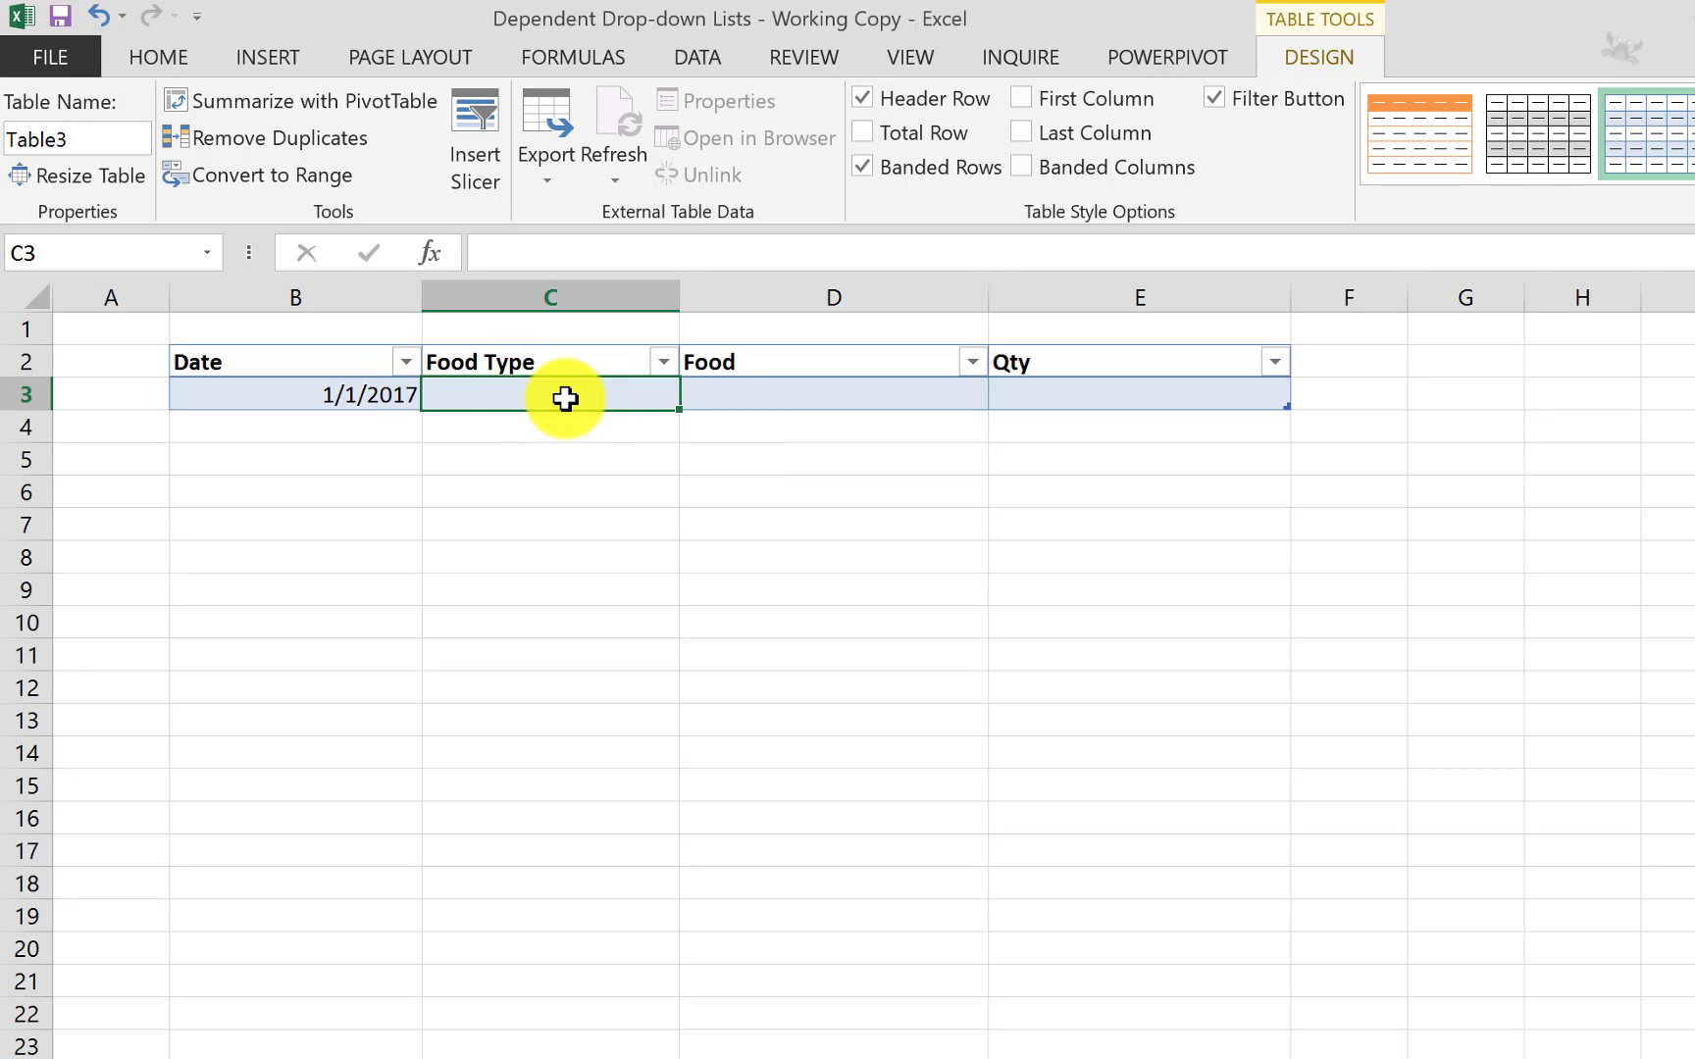
{"action": "left_click", "coordinate": [714, 63]}
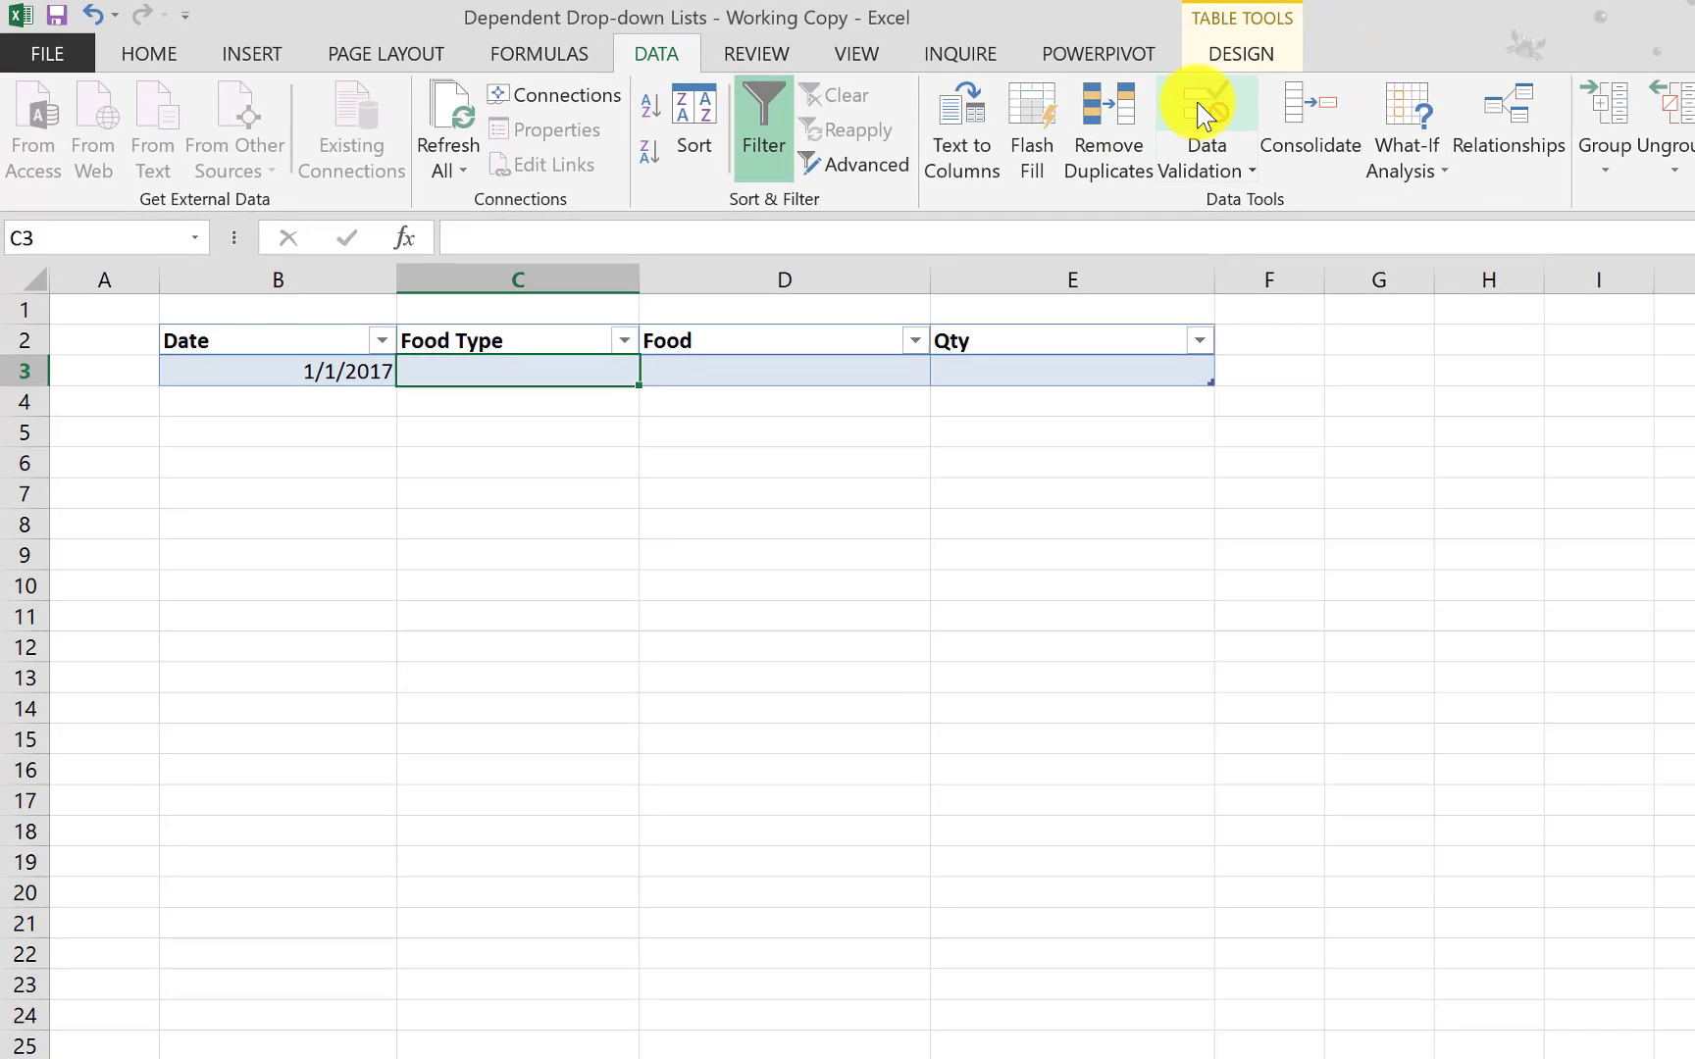
Step: Give C3 list validation with the source =FoodType
{"action": "left_click", "coordinate": [1200, 110]}
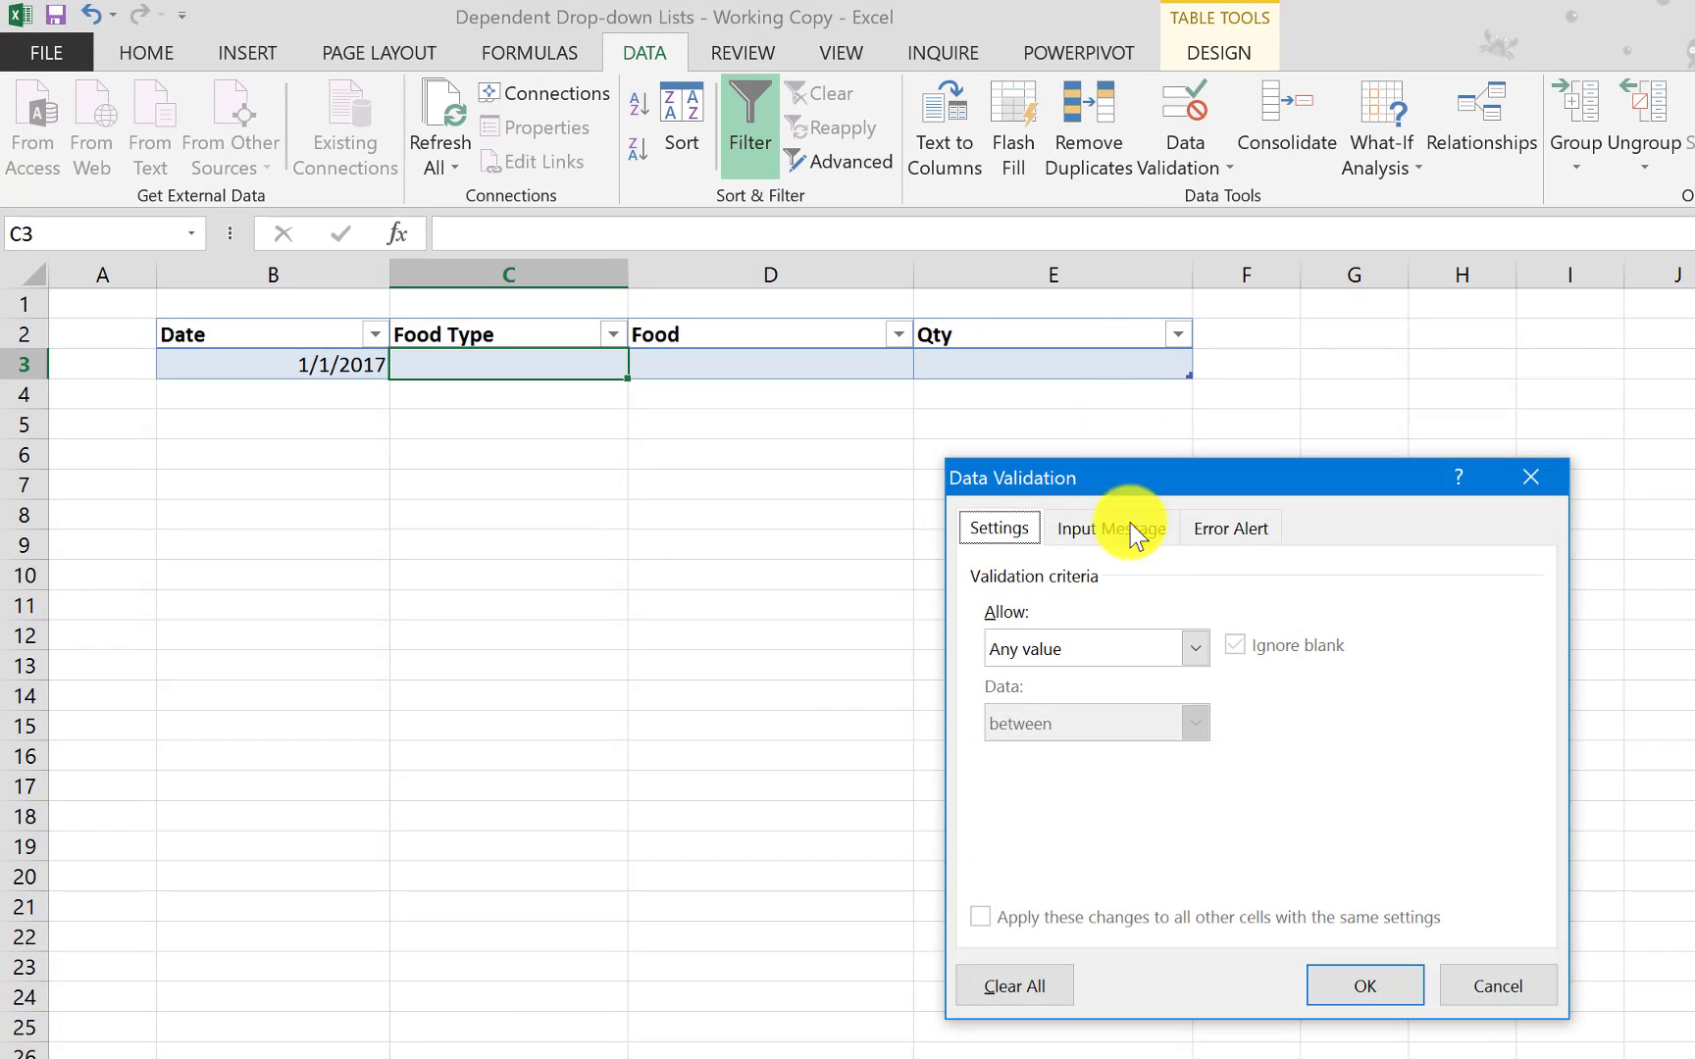
{"action": "left_click", "coordinate": [1125, 670]}
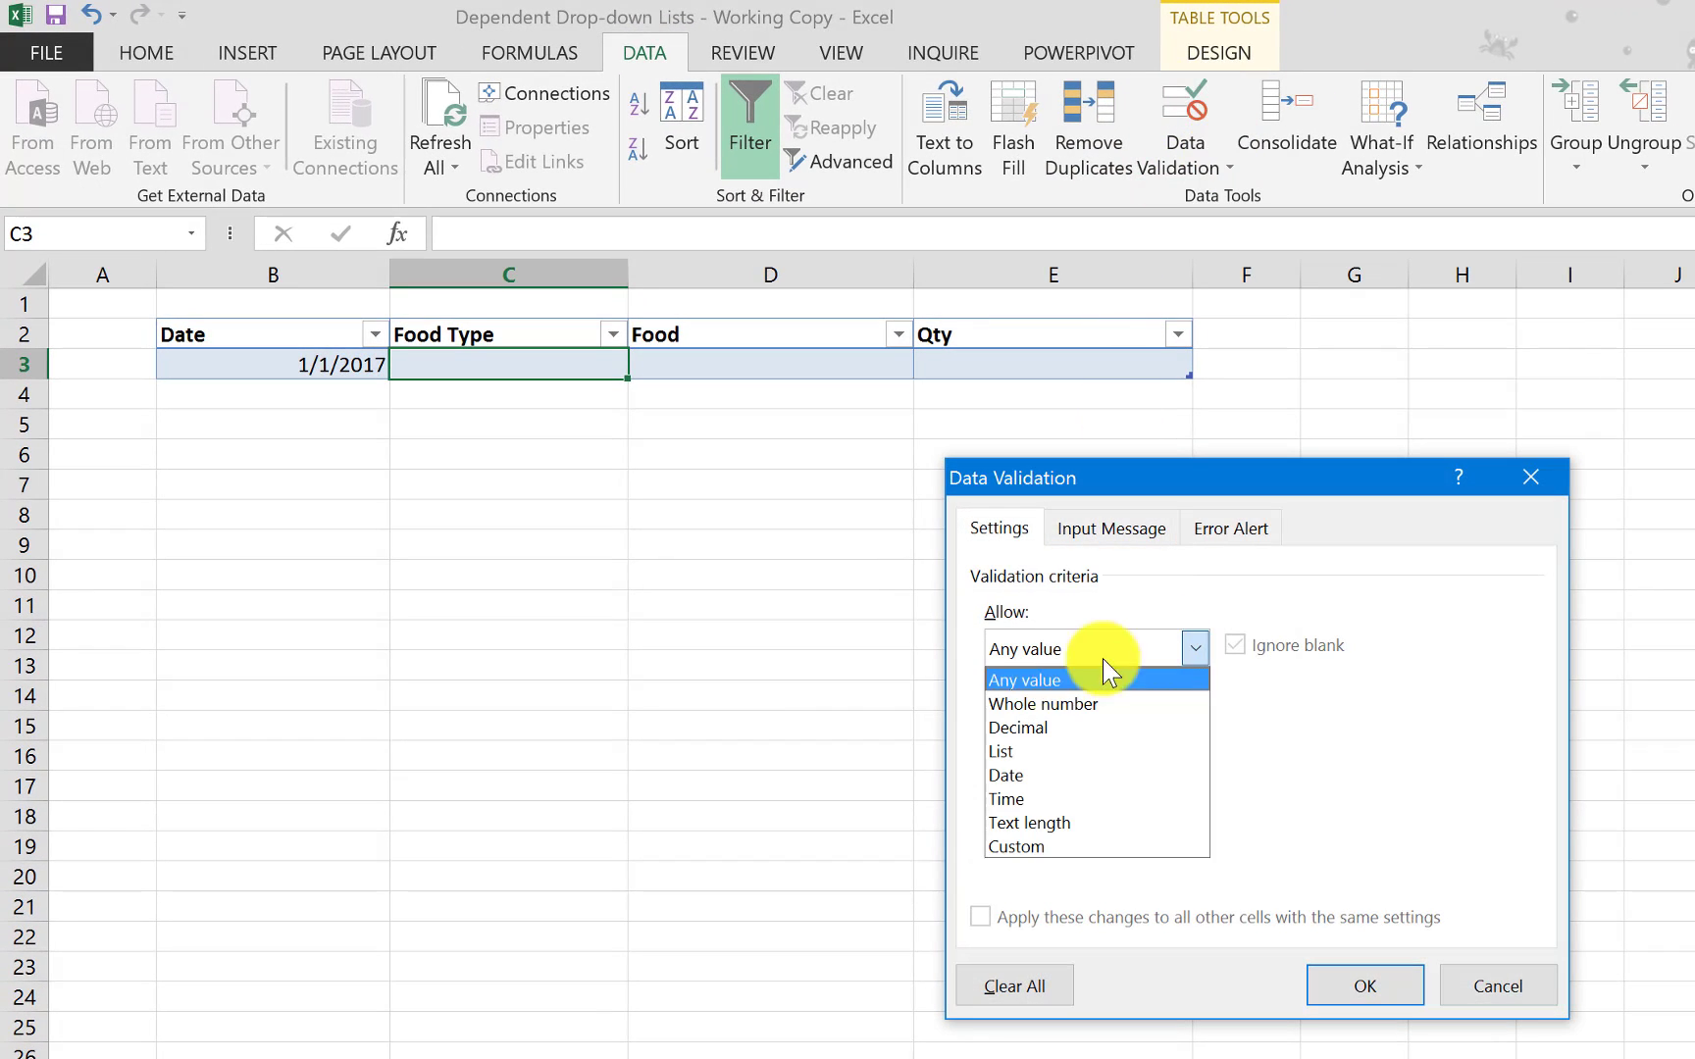
{"action": "left_click", "coordinate": [1045, 751]}
{"action": "left_click", "coordinate": [1040, 792]}
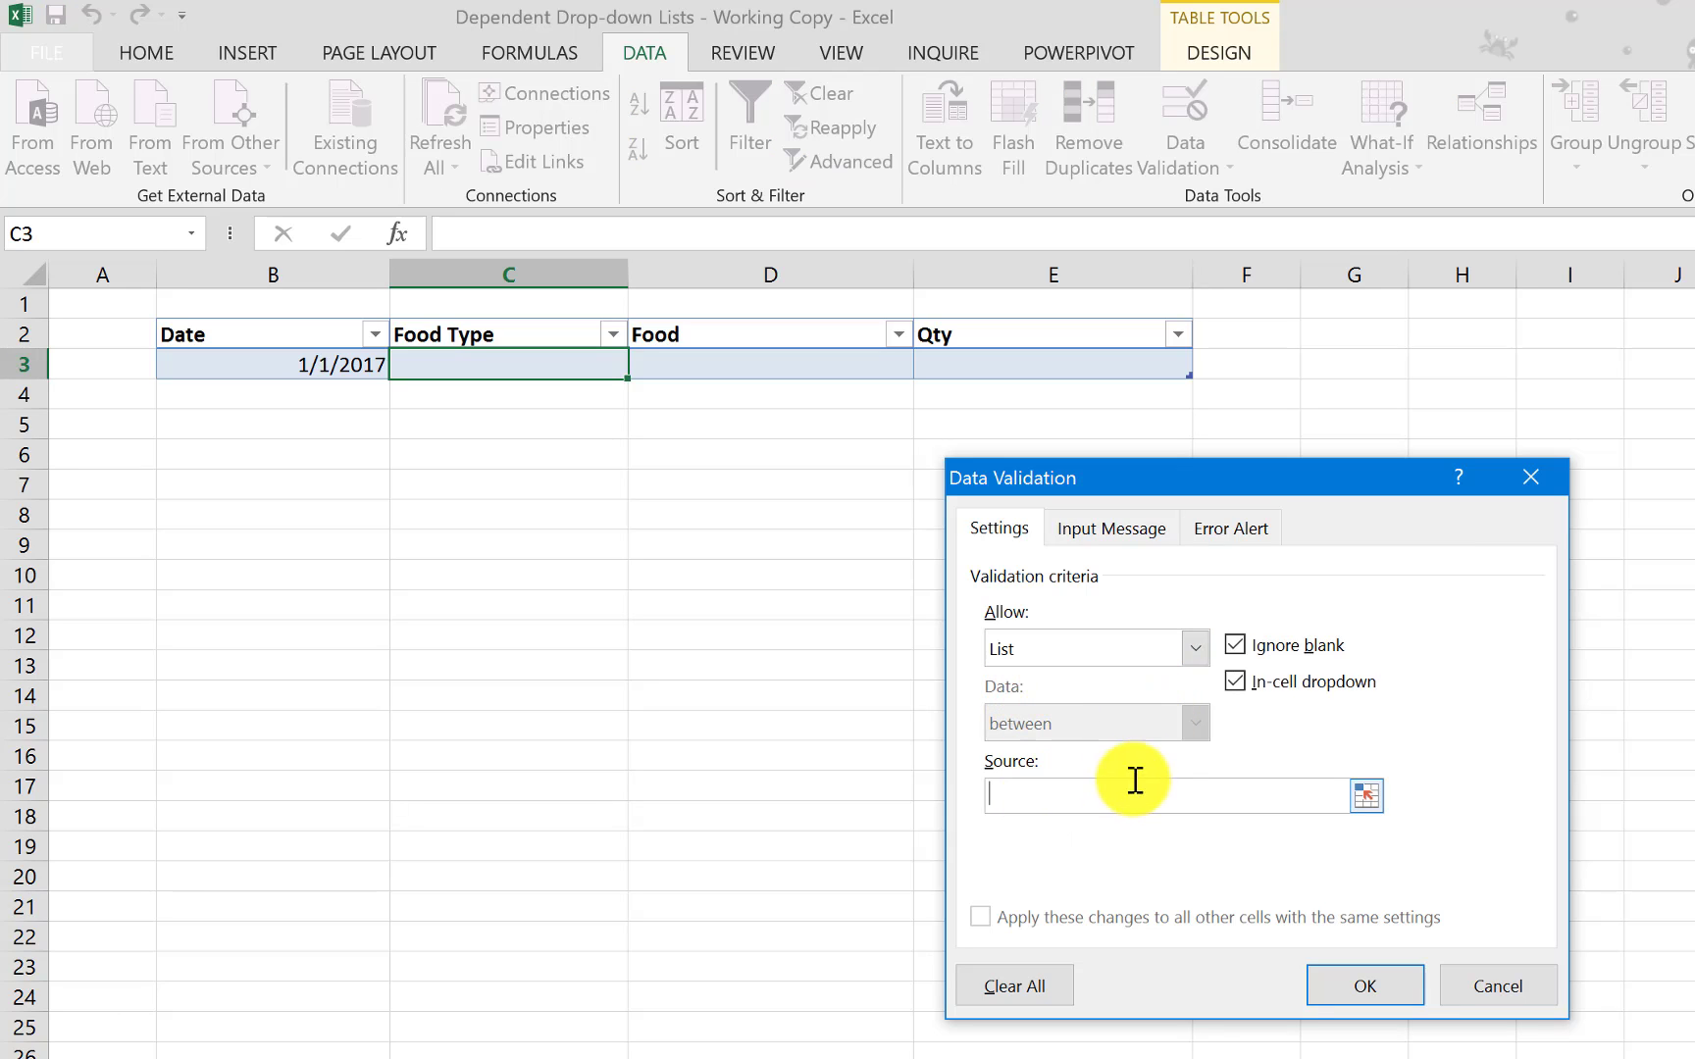
{"action": "type", "text": "="}
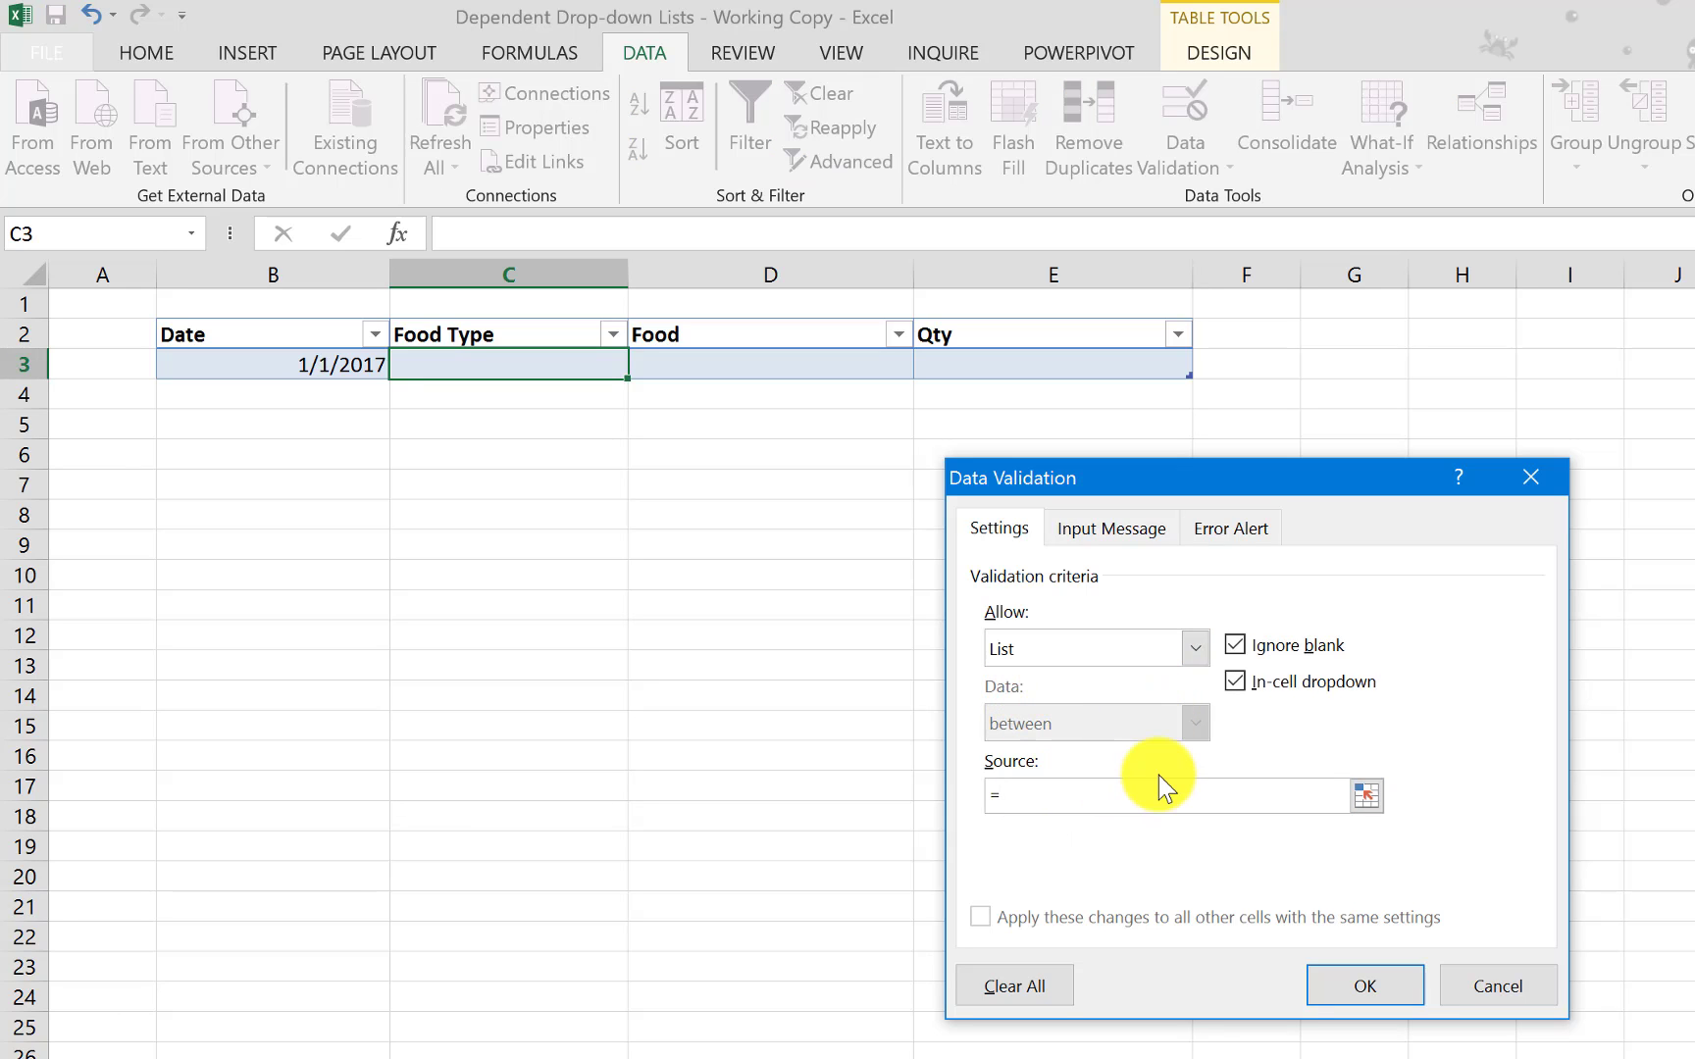
{"action": "type", "text": "FoodType"}
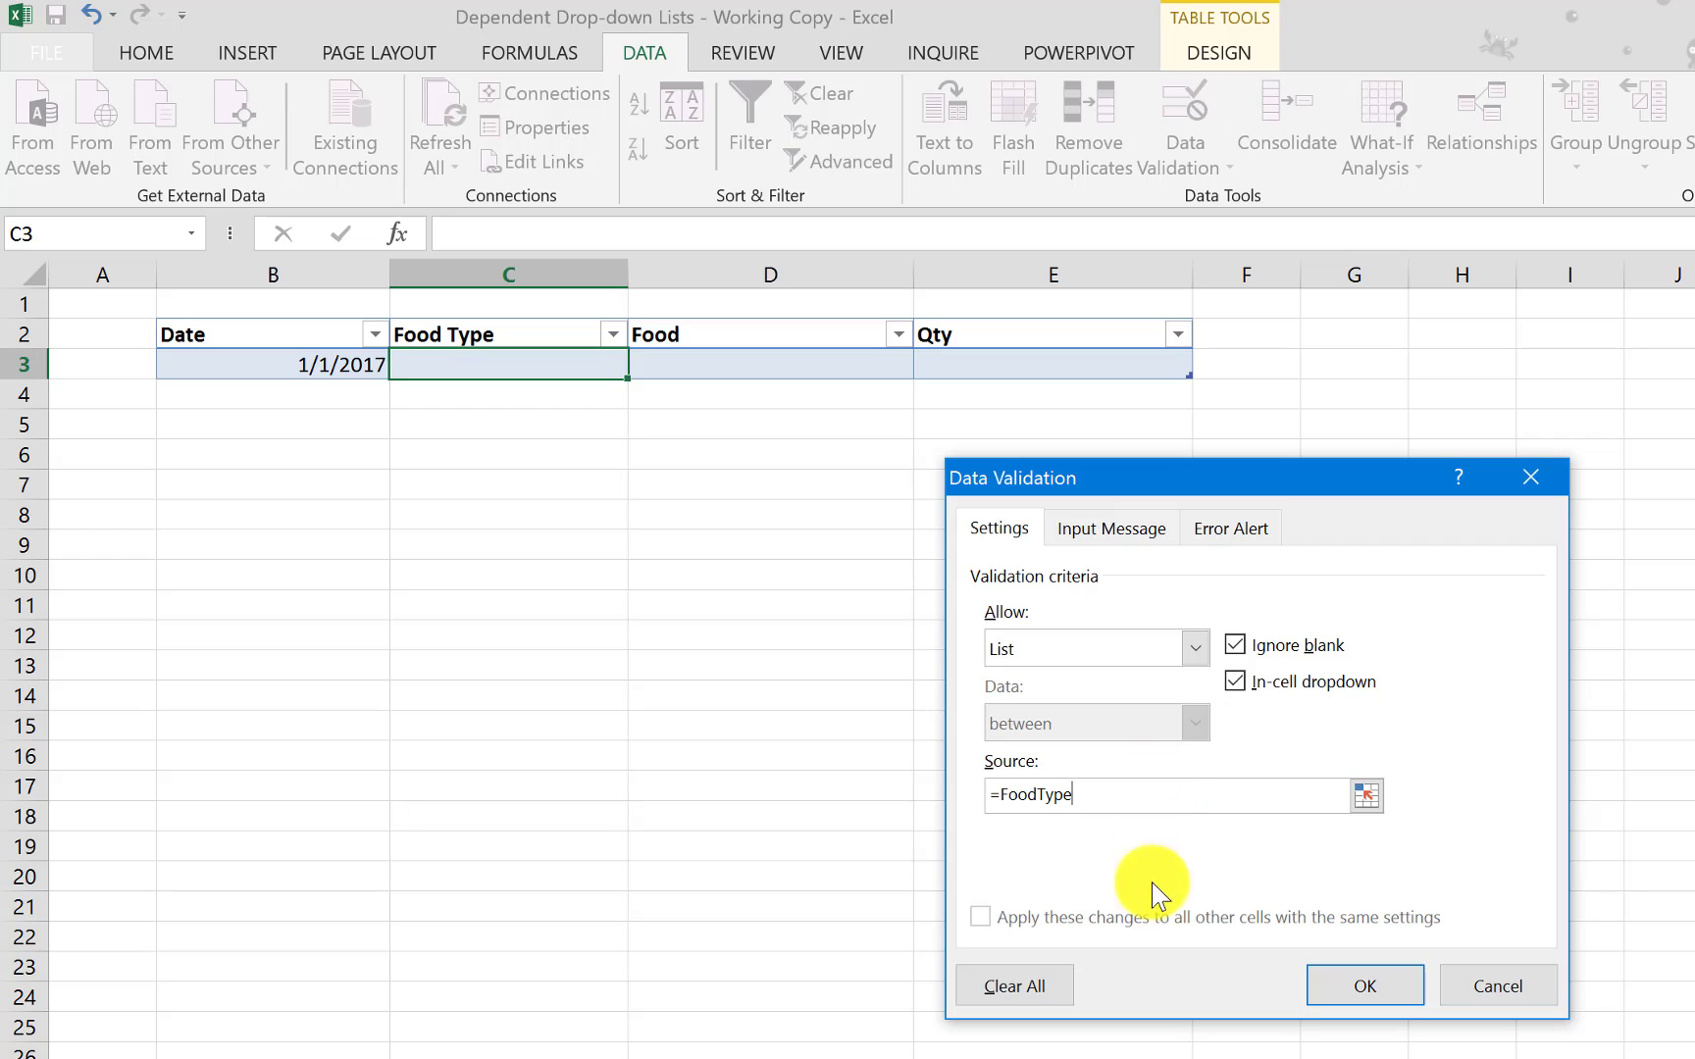
{"action": "left_click", "coordinate": [1362, 986]}
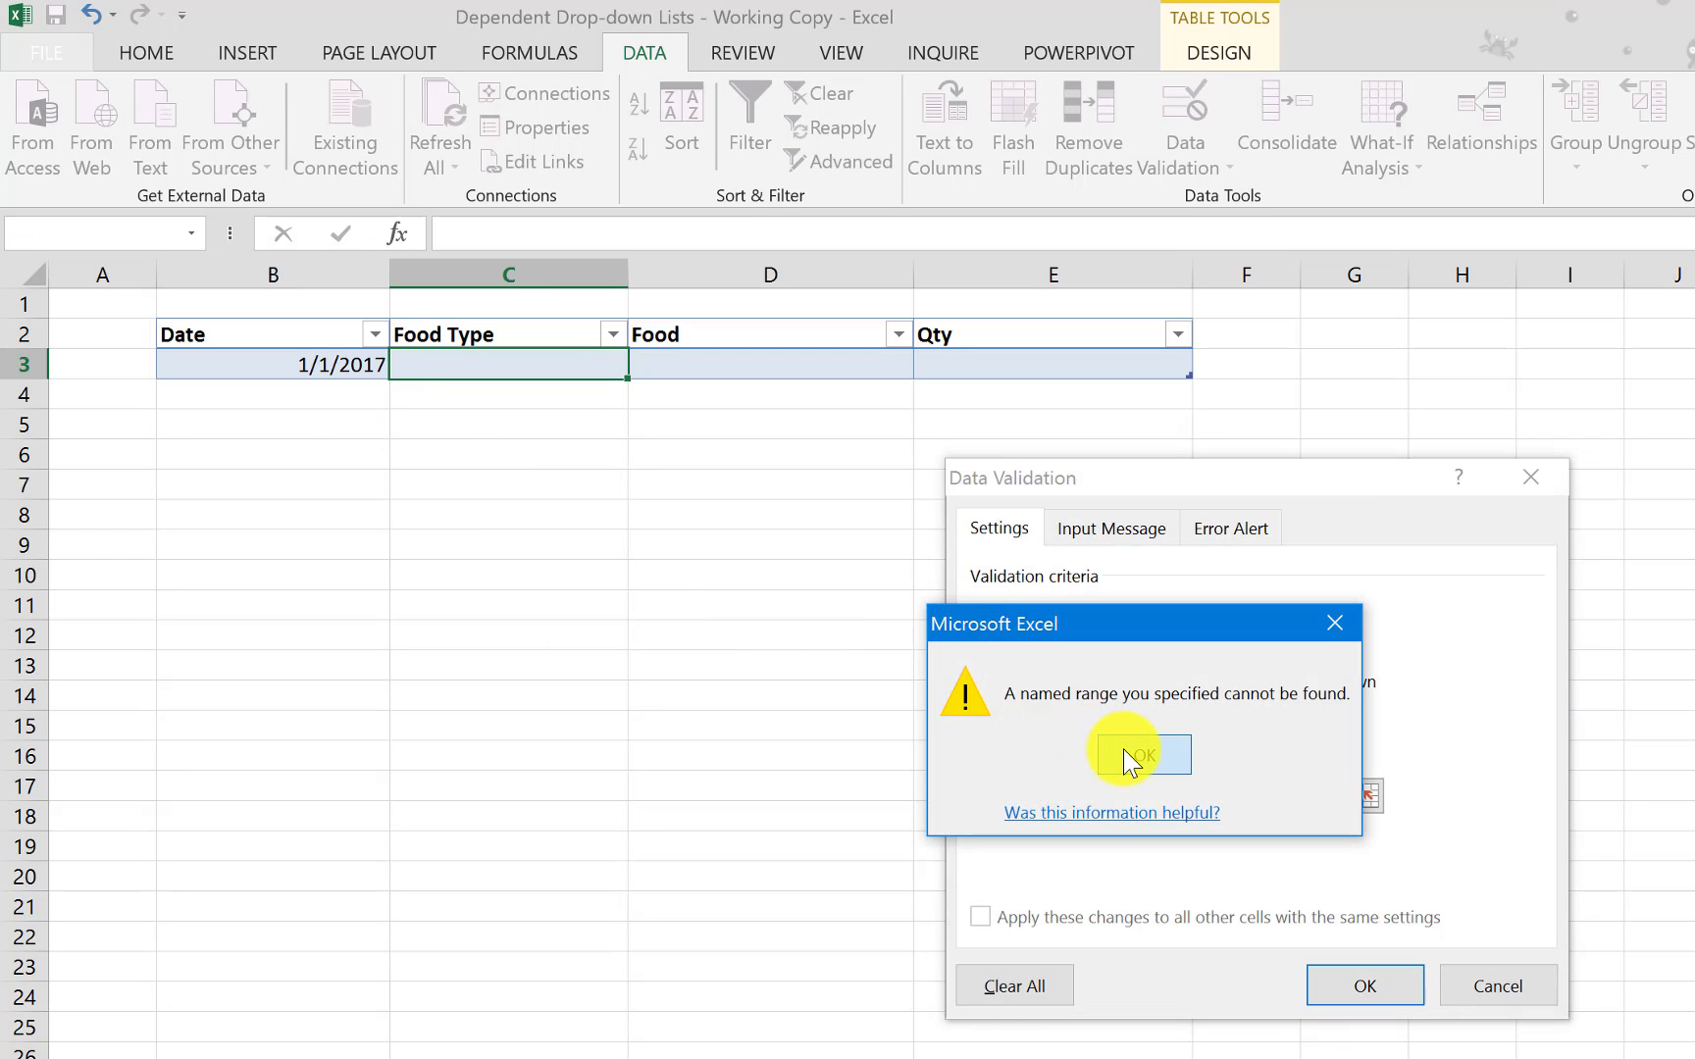
Step: Dismiss the range-not-found error and correct the list source to =FoodTypes
{"action": "left_click", "coordinate": [1126, 762]}
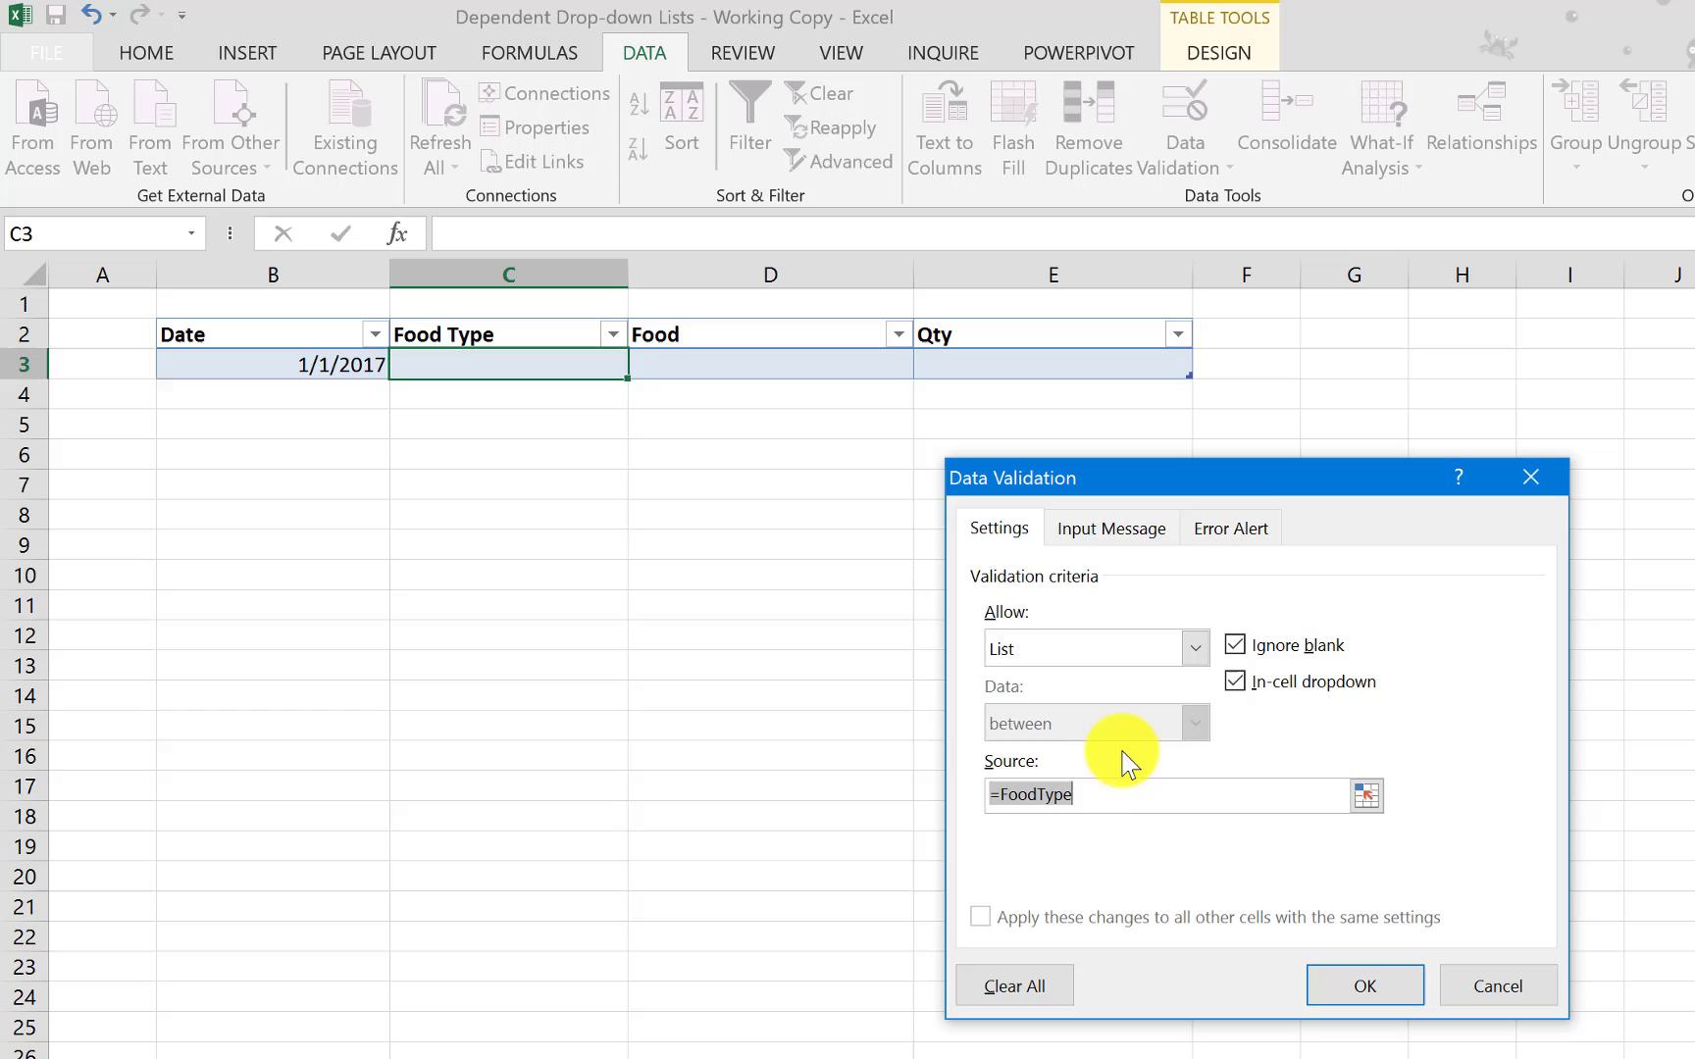
{"action": "left_click", "coordinate": [1088, 802]}
{"action": "type", "text": "s"}
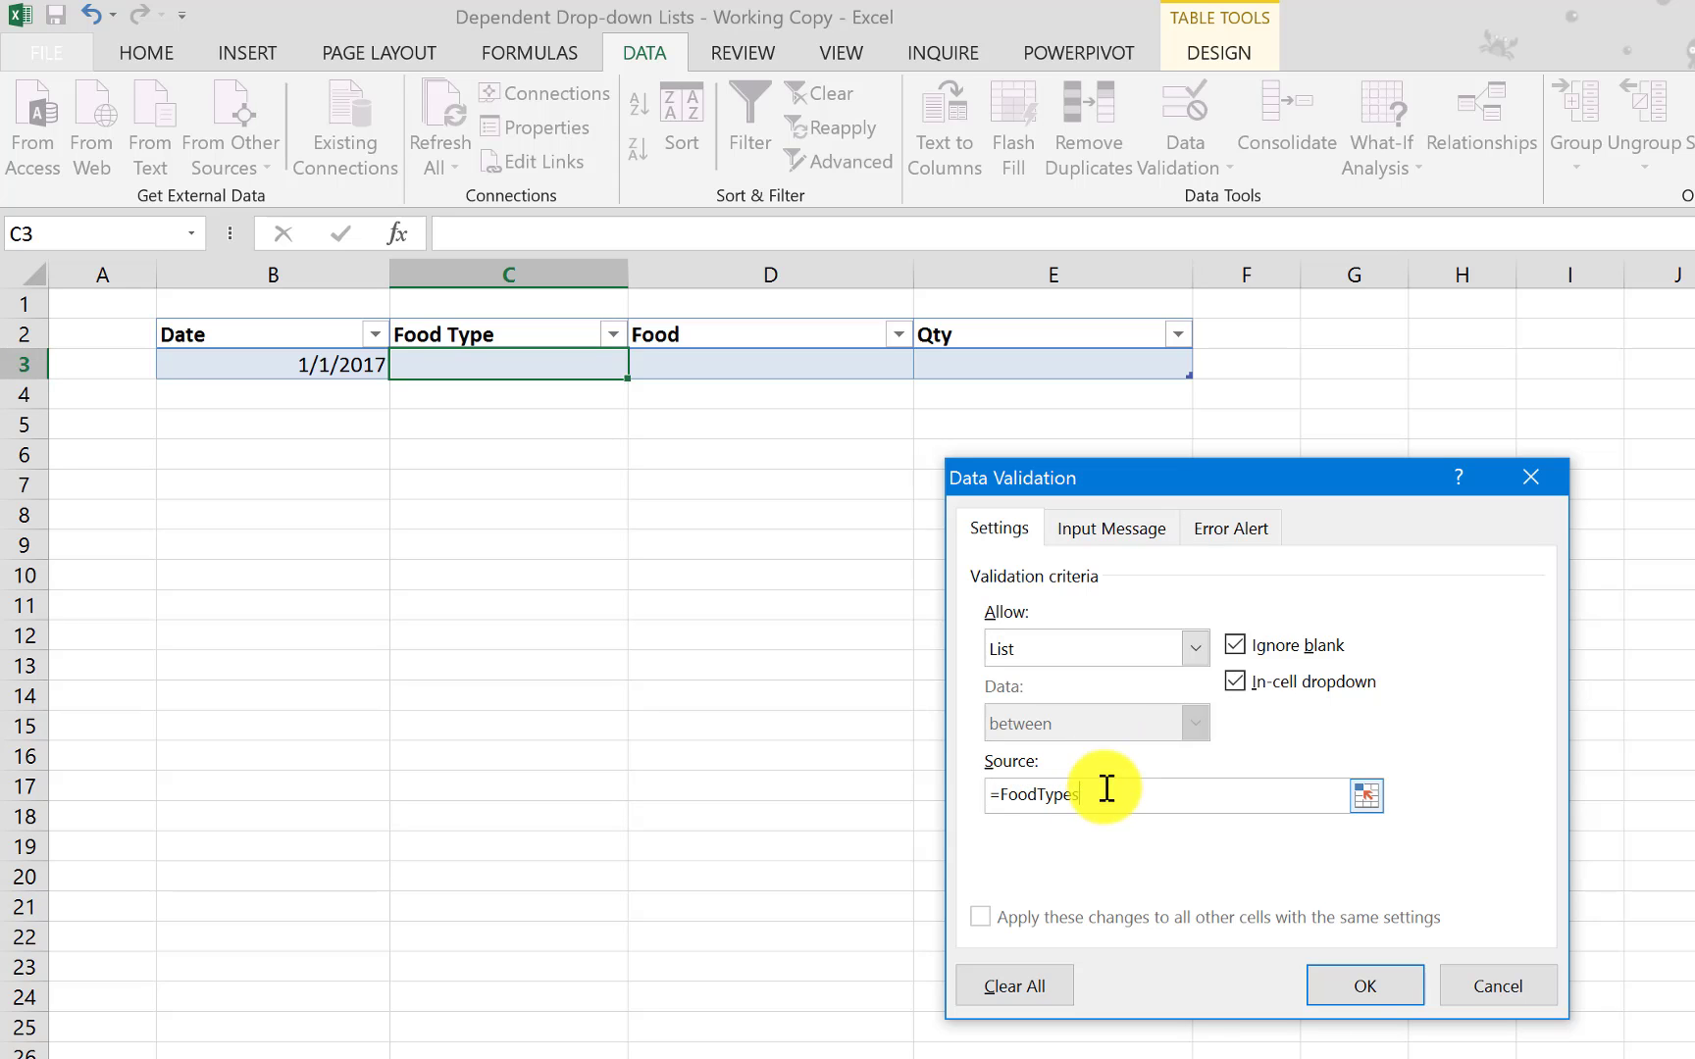
{"action": "left_click", "coordinate": [1367, 989]}
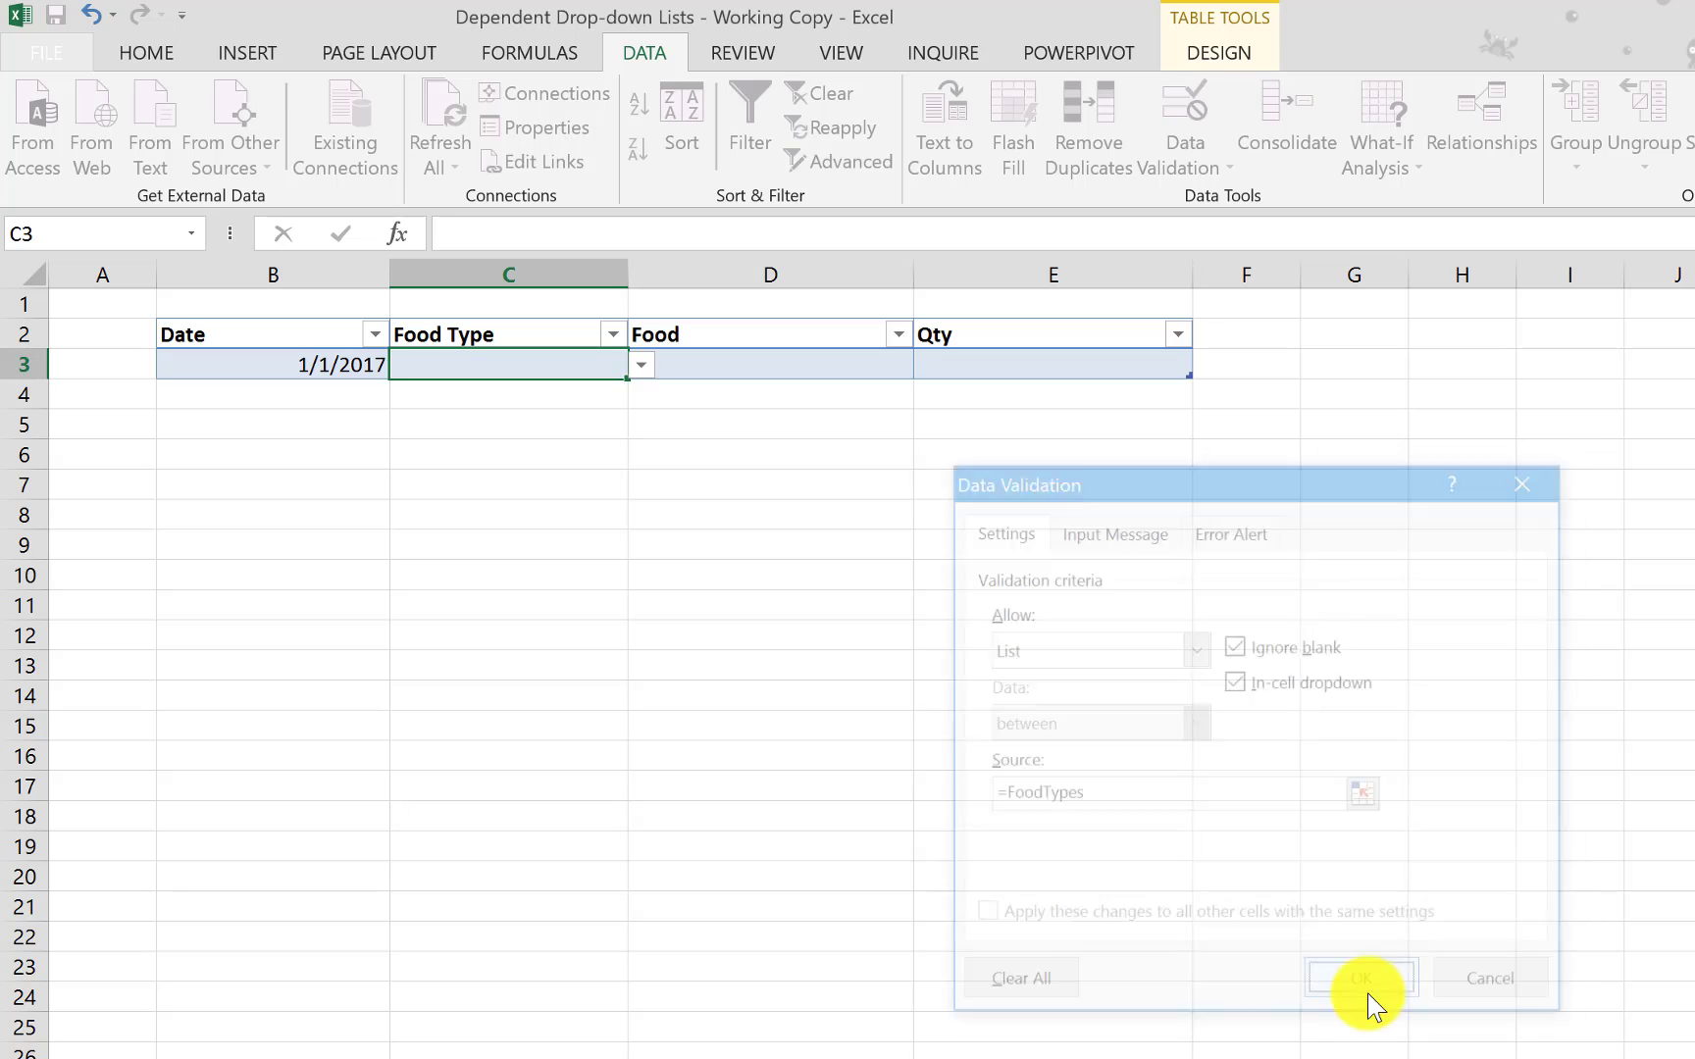
Step: Pick Vegetables from C3's new Food Type drop-down
{"action": "left_click", "coordinate": [641, 367]}
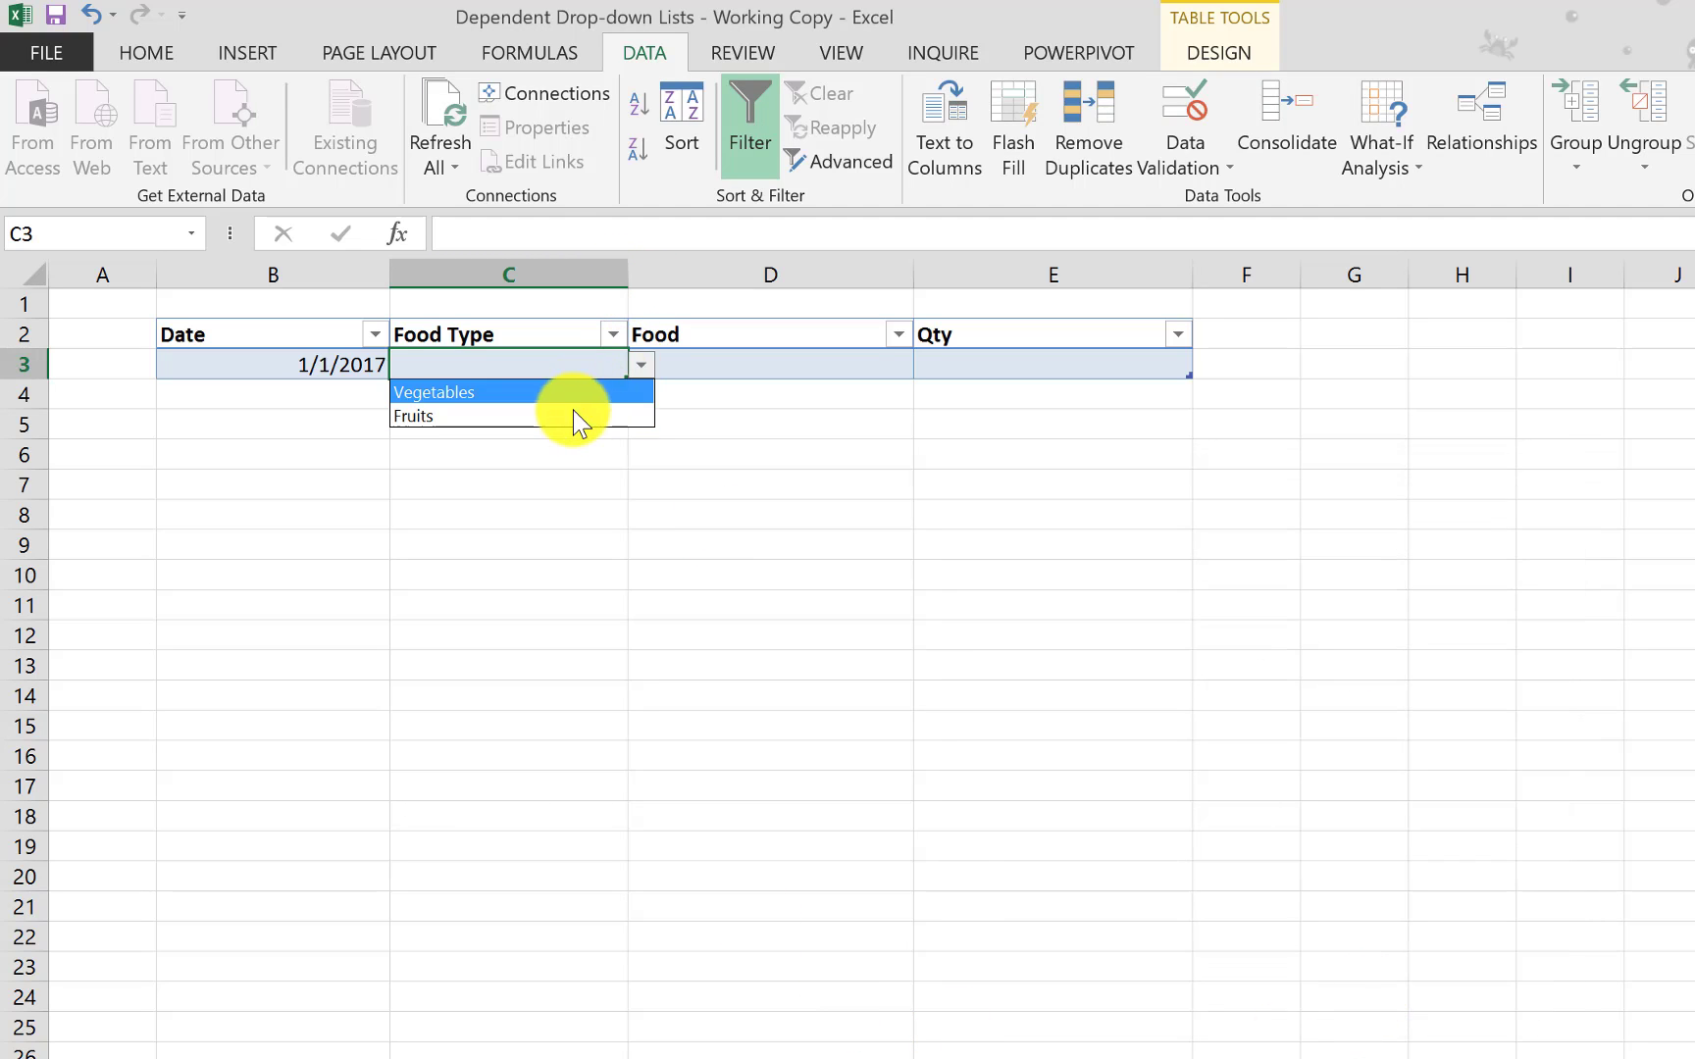
{"action": "left_click", "coordinate": [699, 360]}
{"action": "left_click", "coordinate": [685, 363]}
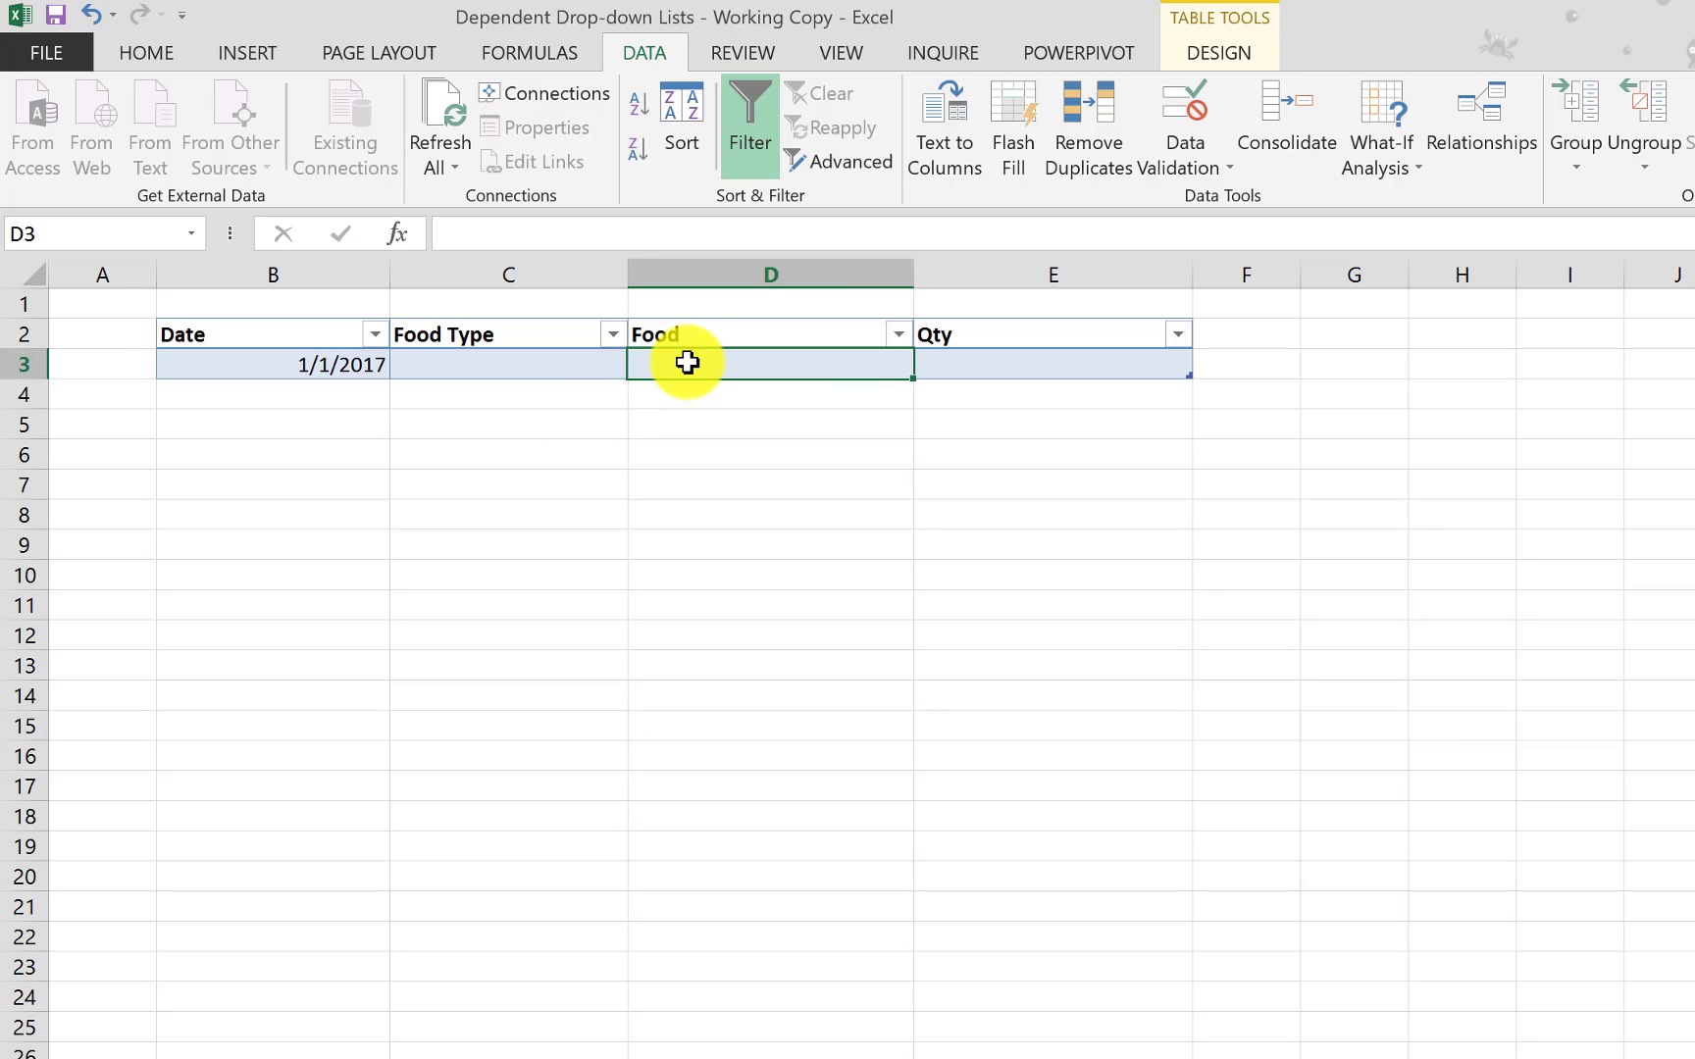
{"action": "left_click", "coordinate": [574, 371]}
{"action": "left_click", "coordinate": [641, 365]}
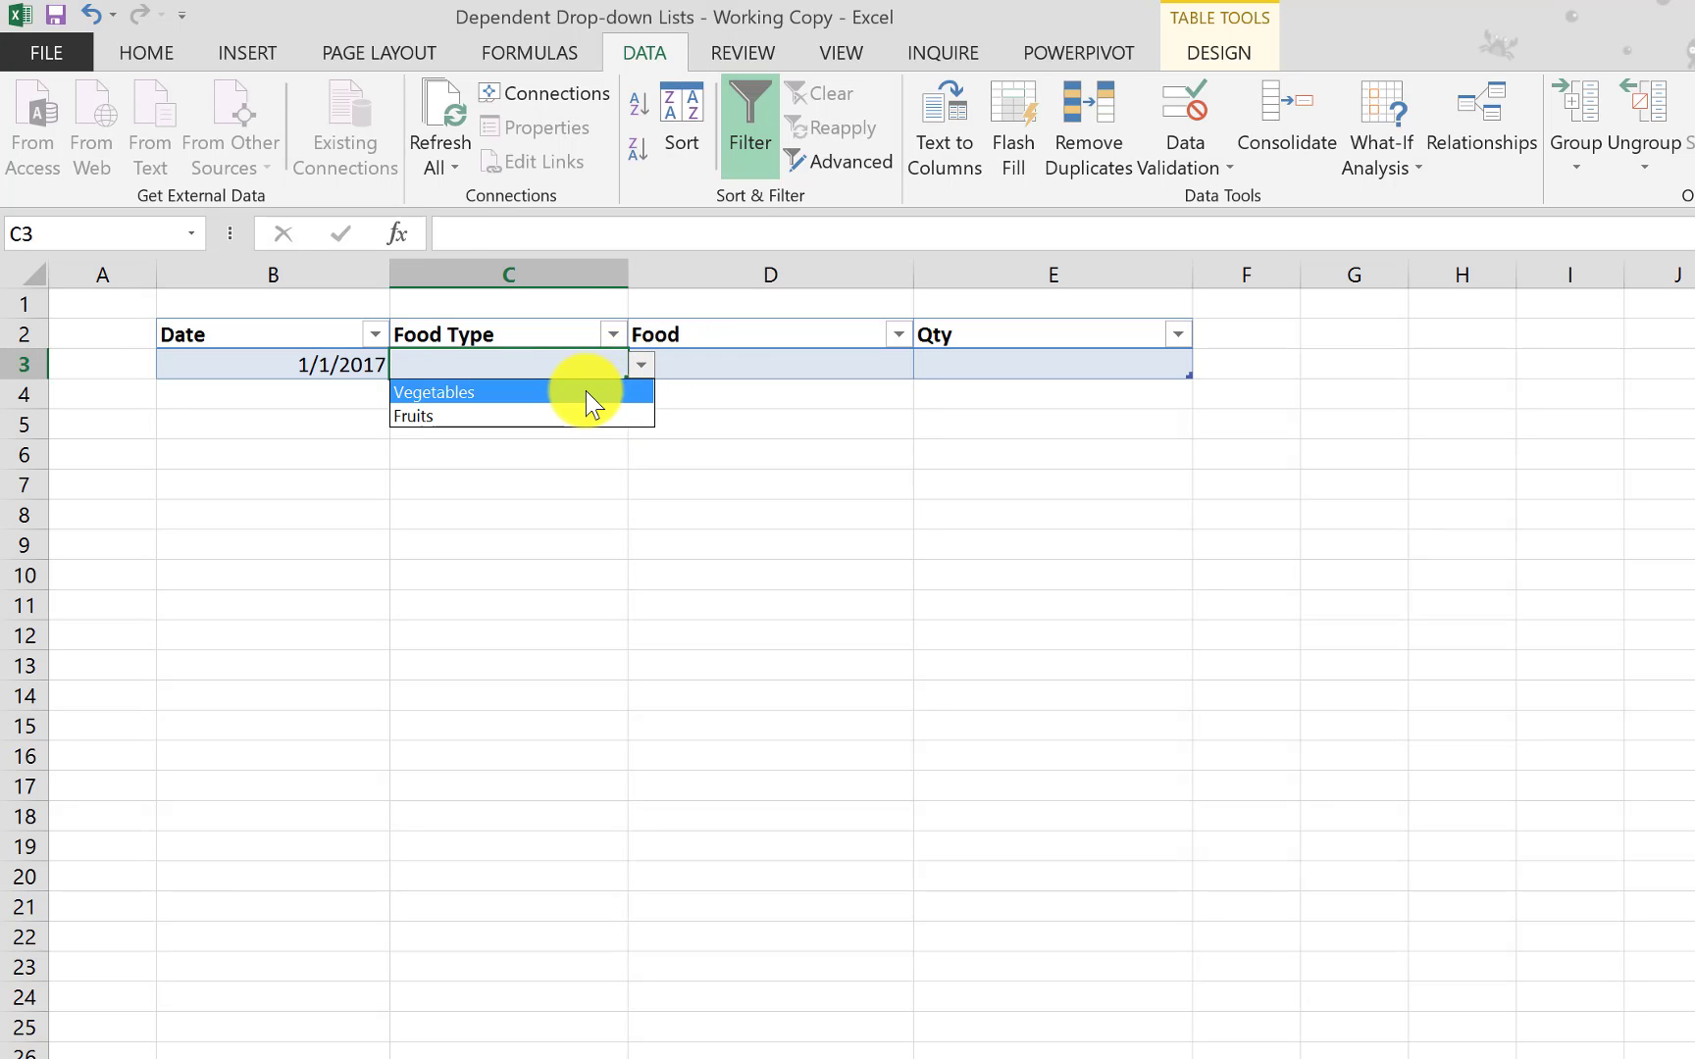
{"action": "left_click", "coordinate": [595, 395]}
{"action": "left_click", "coordinate": [719, 363]}
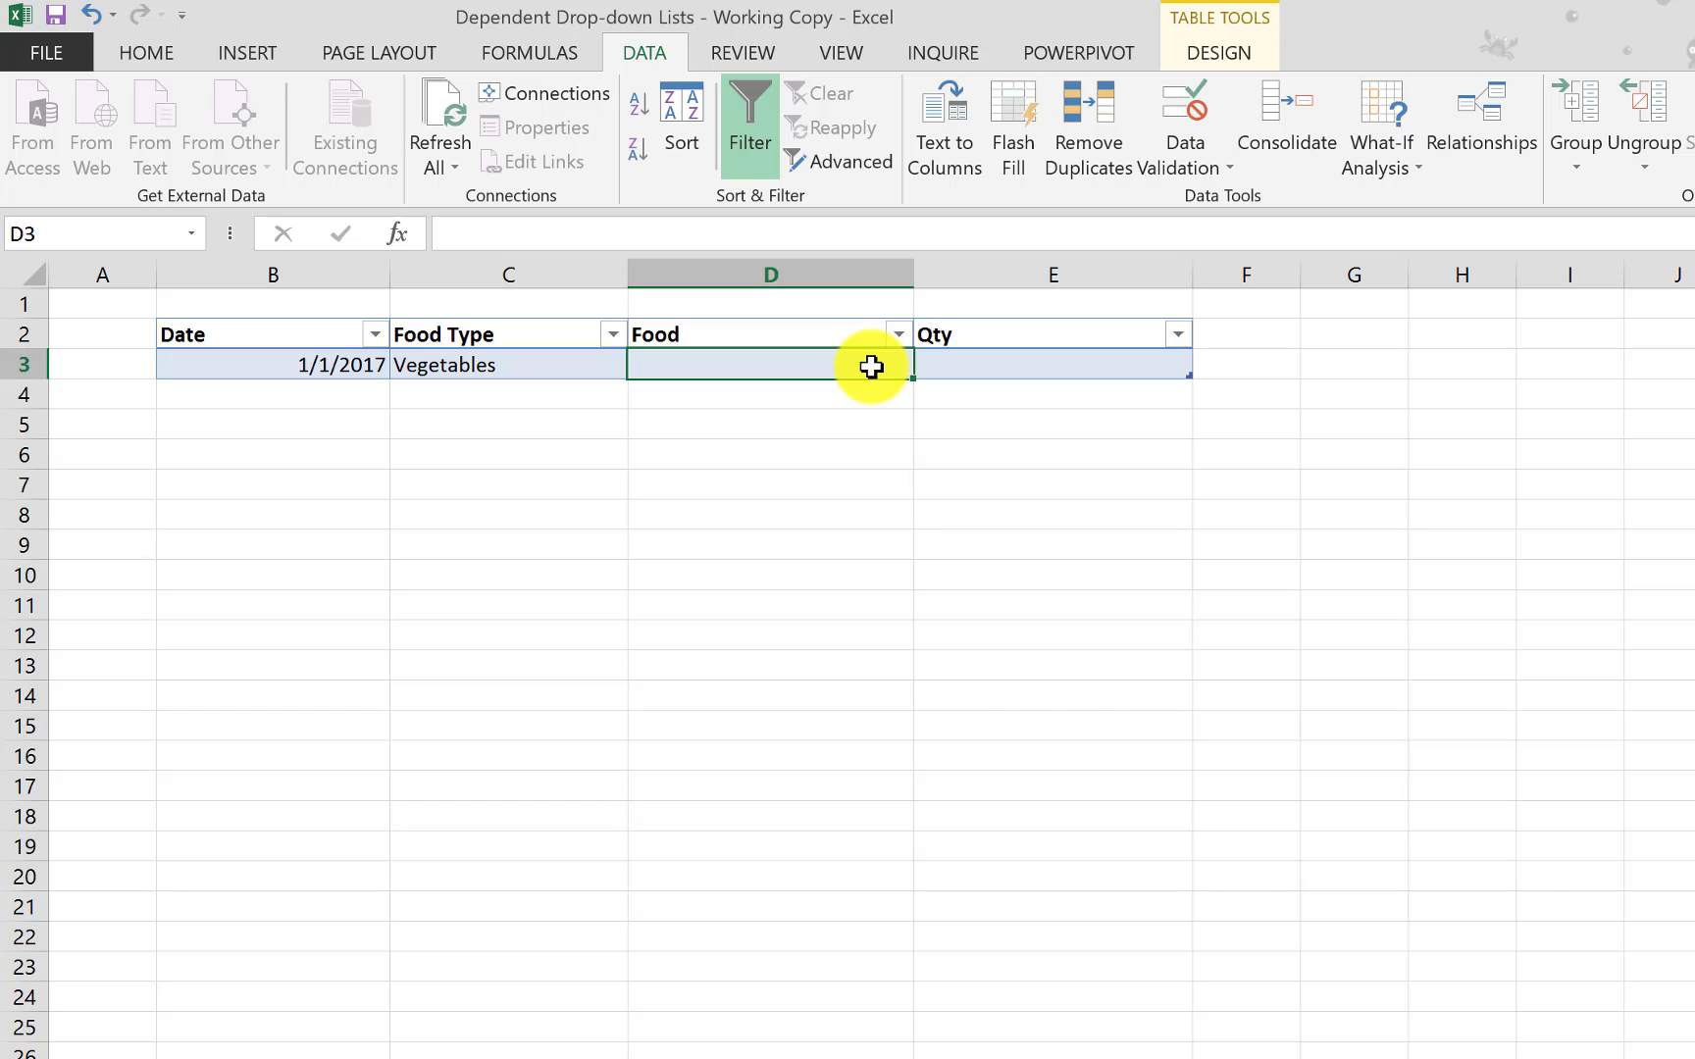
Step: Review the defined names with Ctrl+F3, then change C3 to Fruits
{"action": "key", "text": "ctrl+F3"}
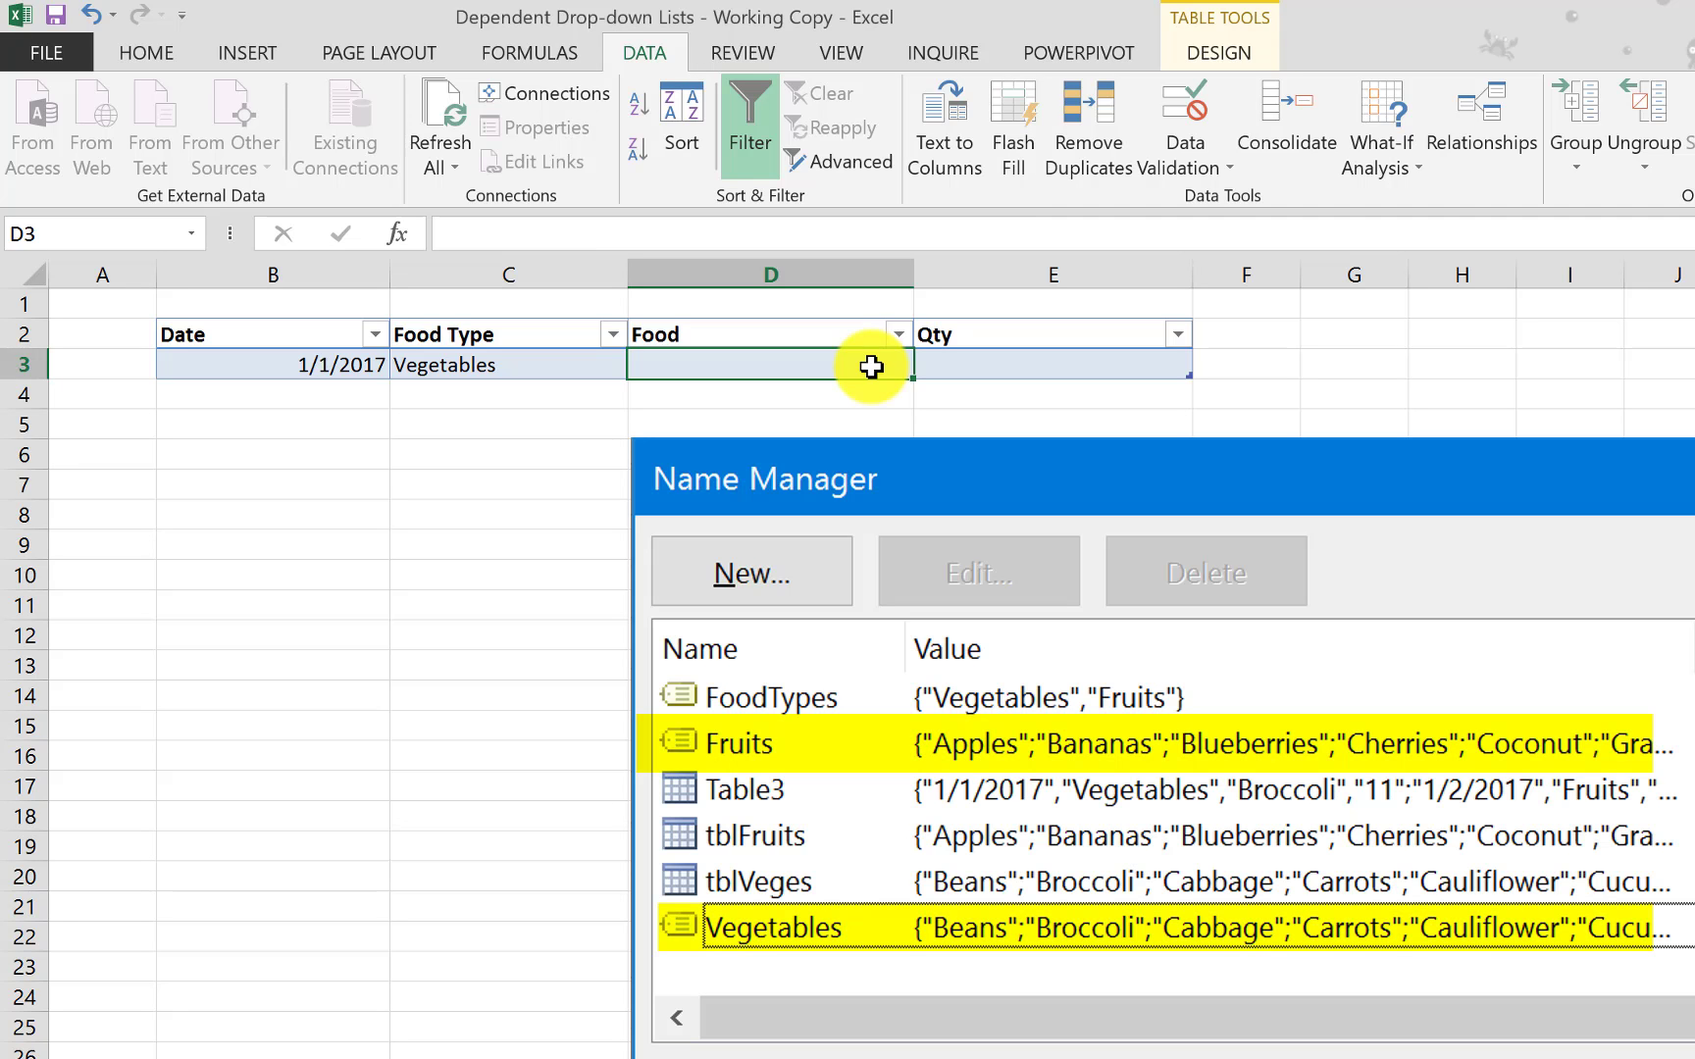
{"action": "left_click", "coordinate": [520, 361]}
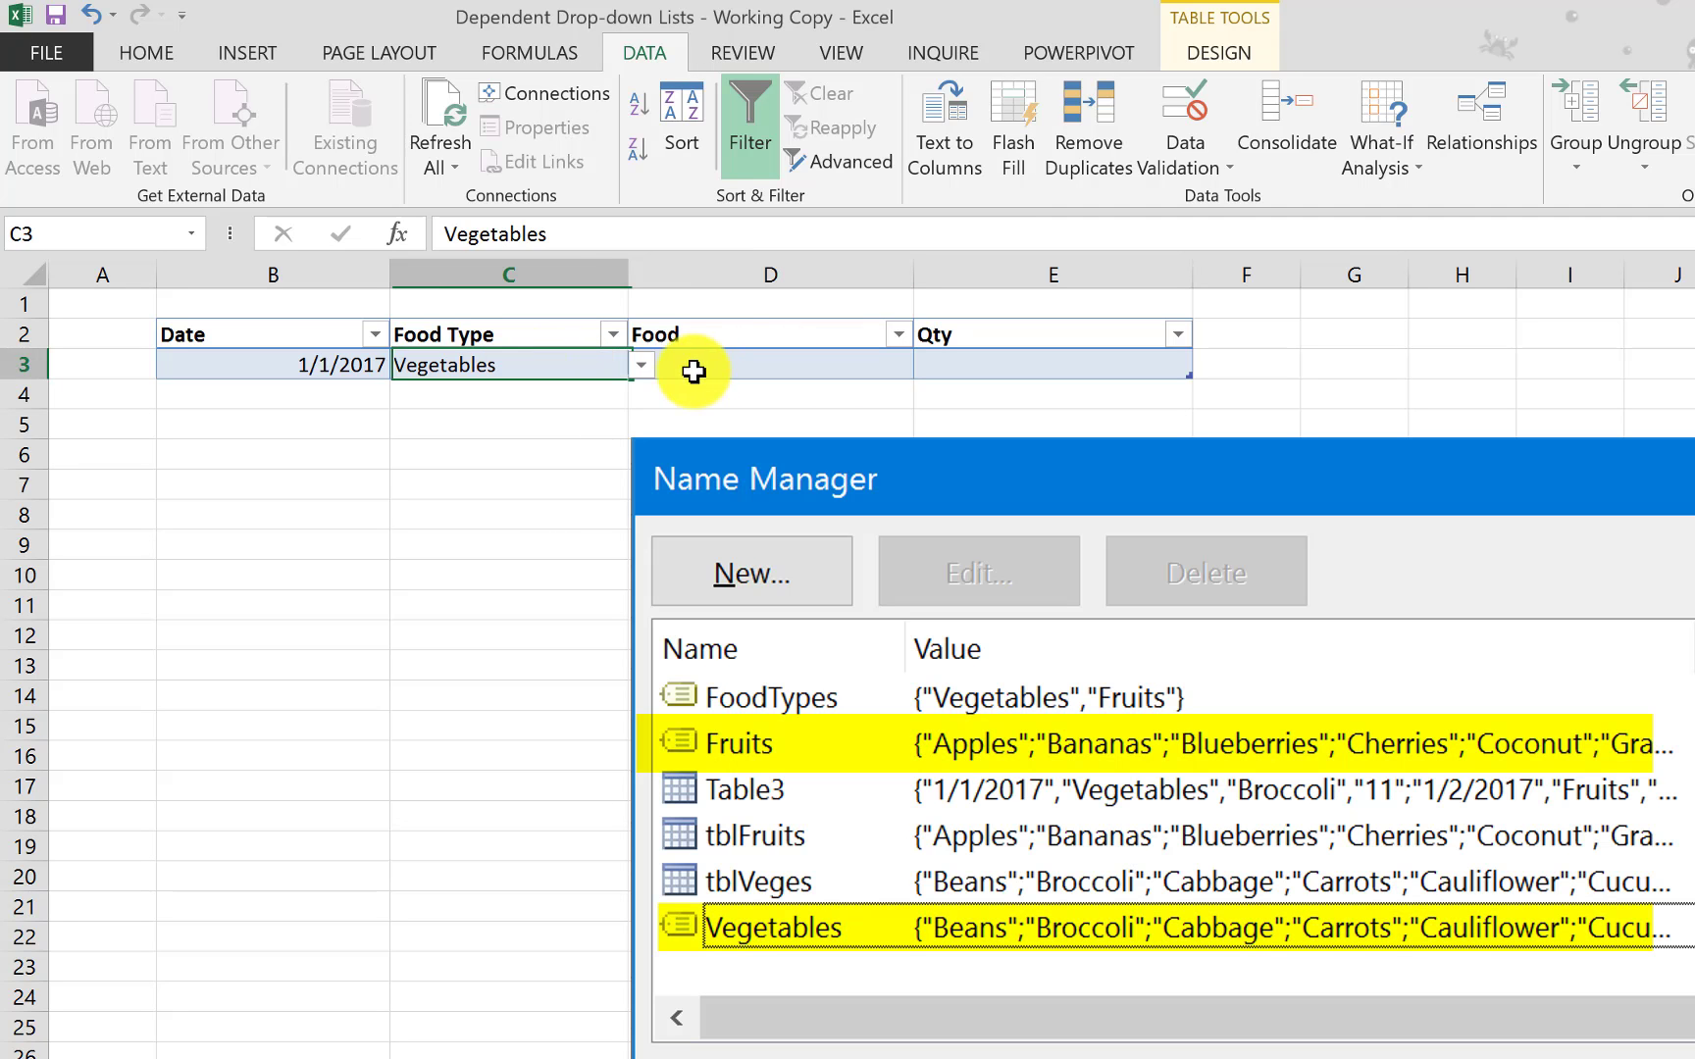
{"action": "left_click", "coordinate": [747, 366]}
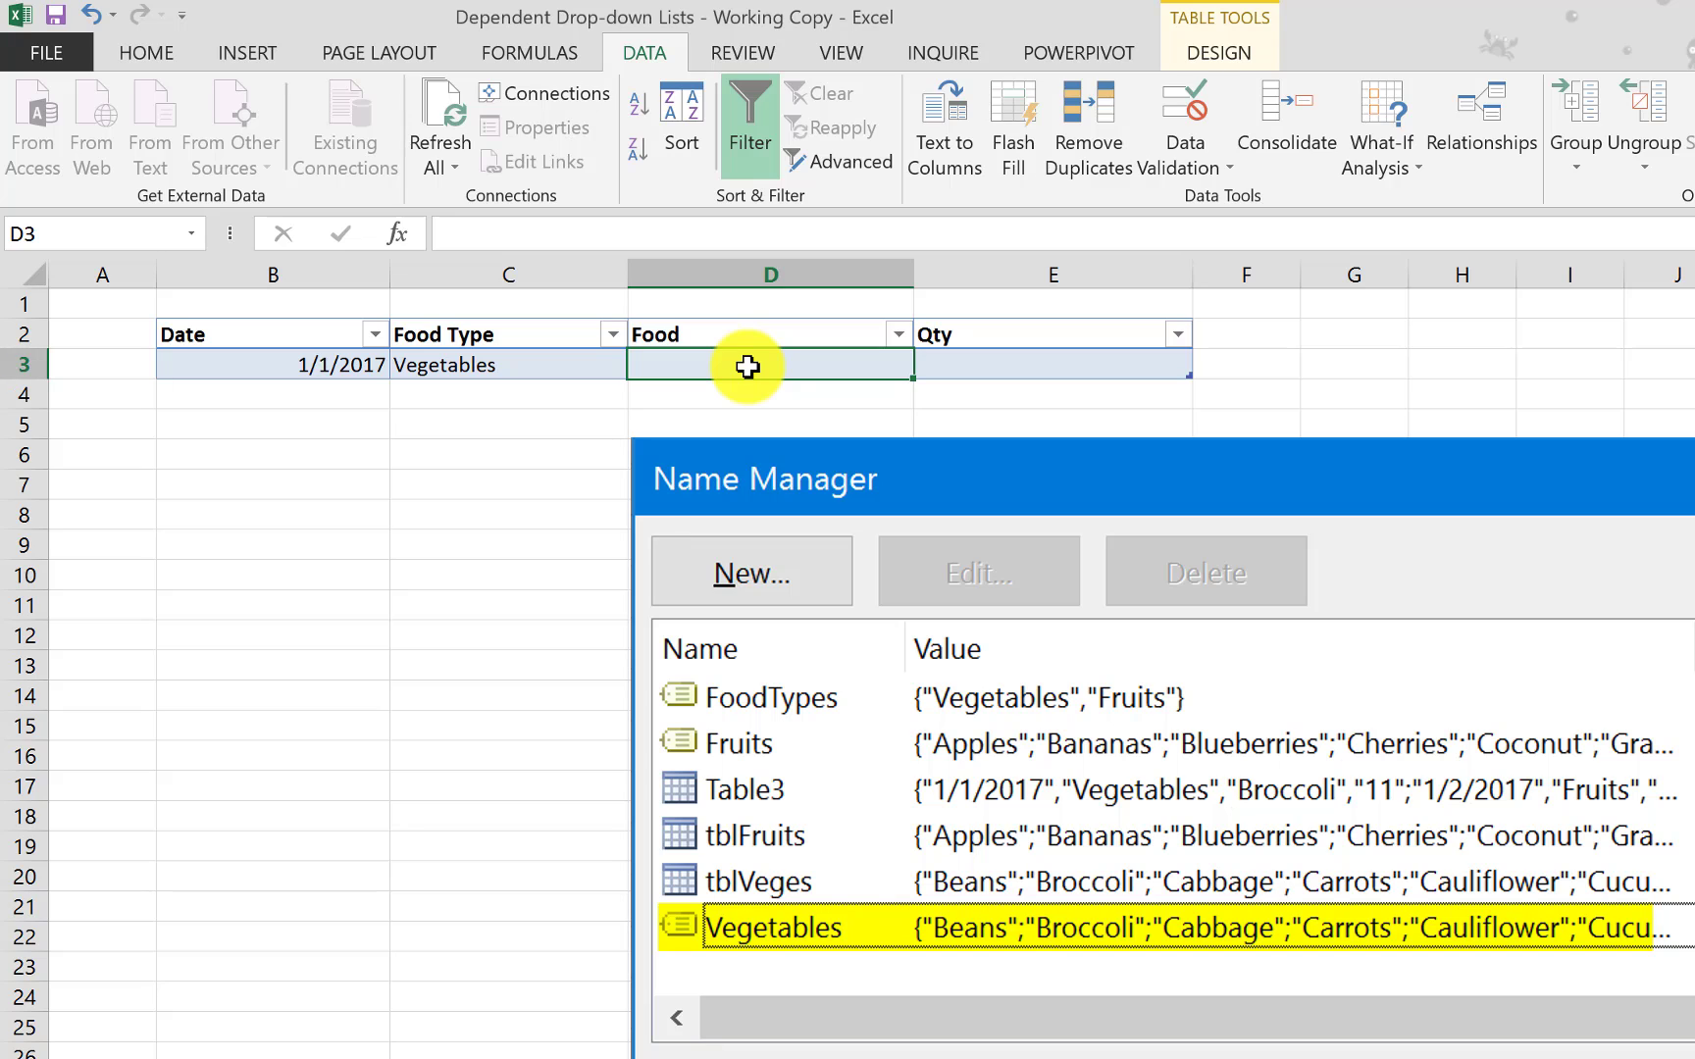
{"action": "left_click", "coordinate": [605, 363]}
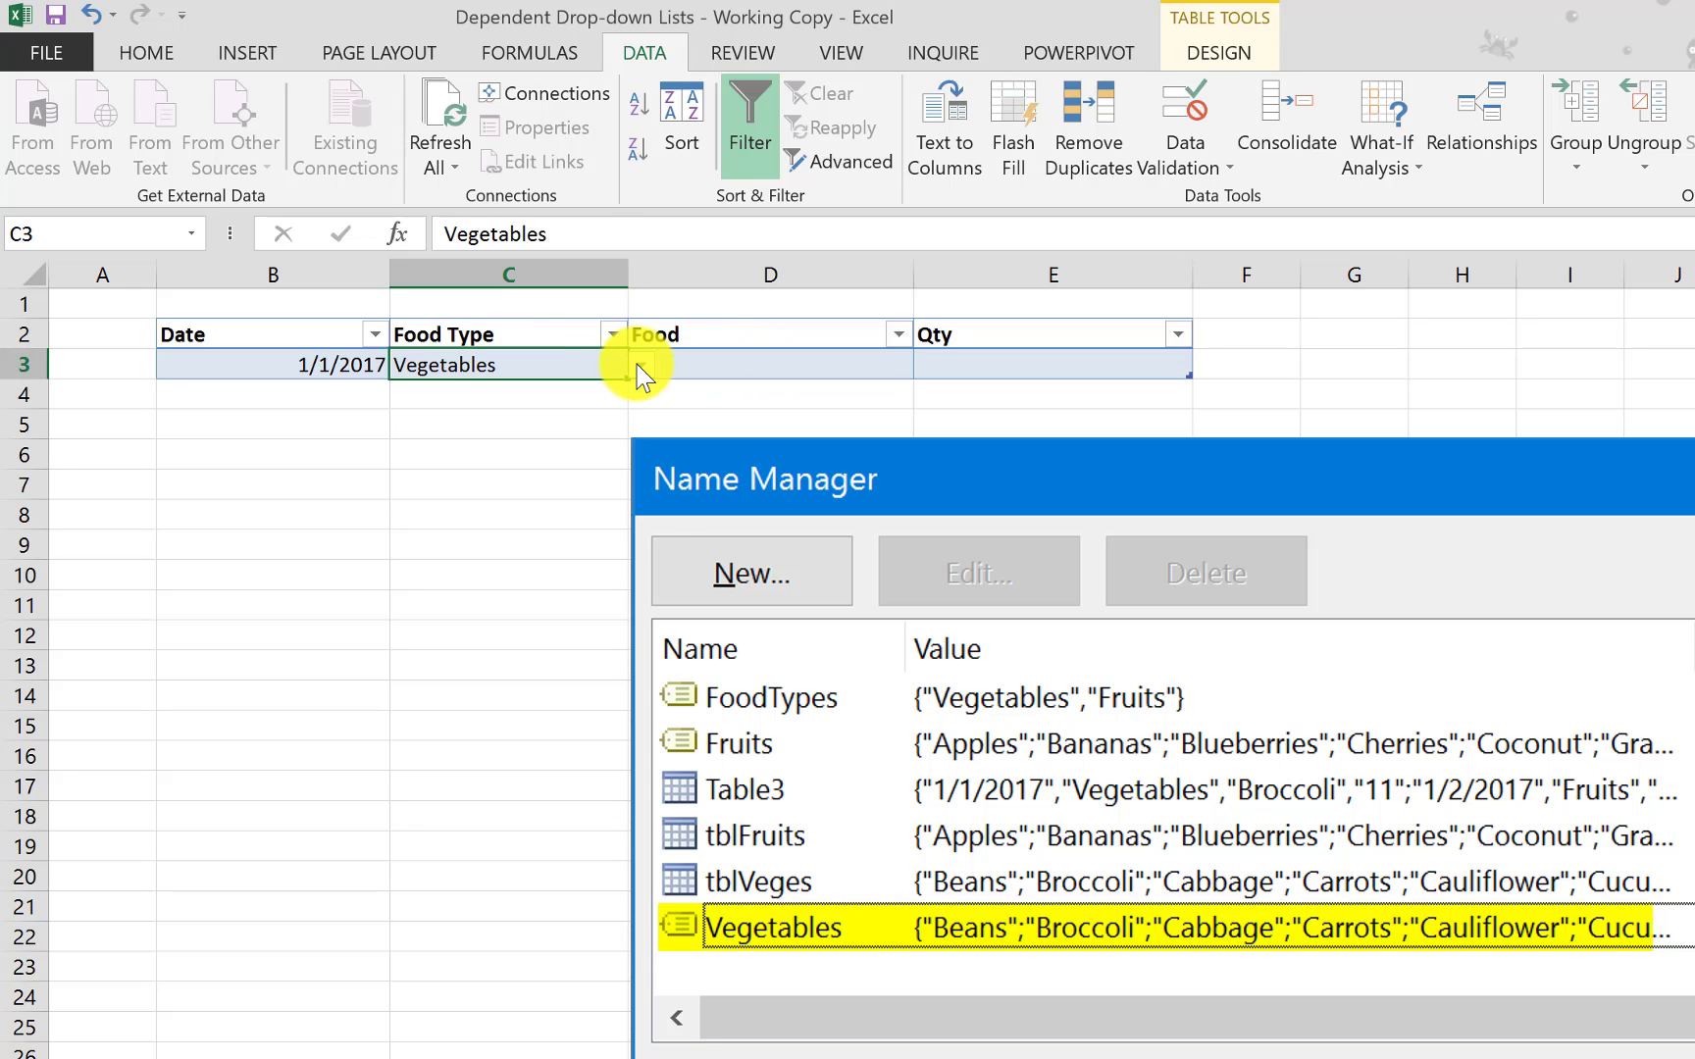
{"action": "left_click", "coordinate": [637, 365]}
{"action": "left_click", "coordinate": [574, 416]}
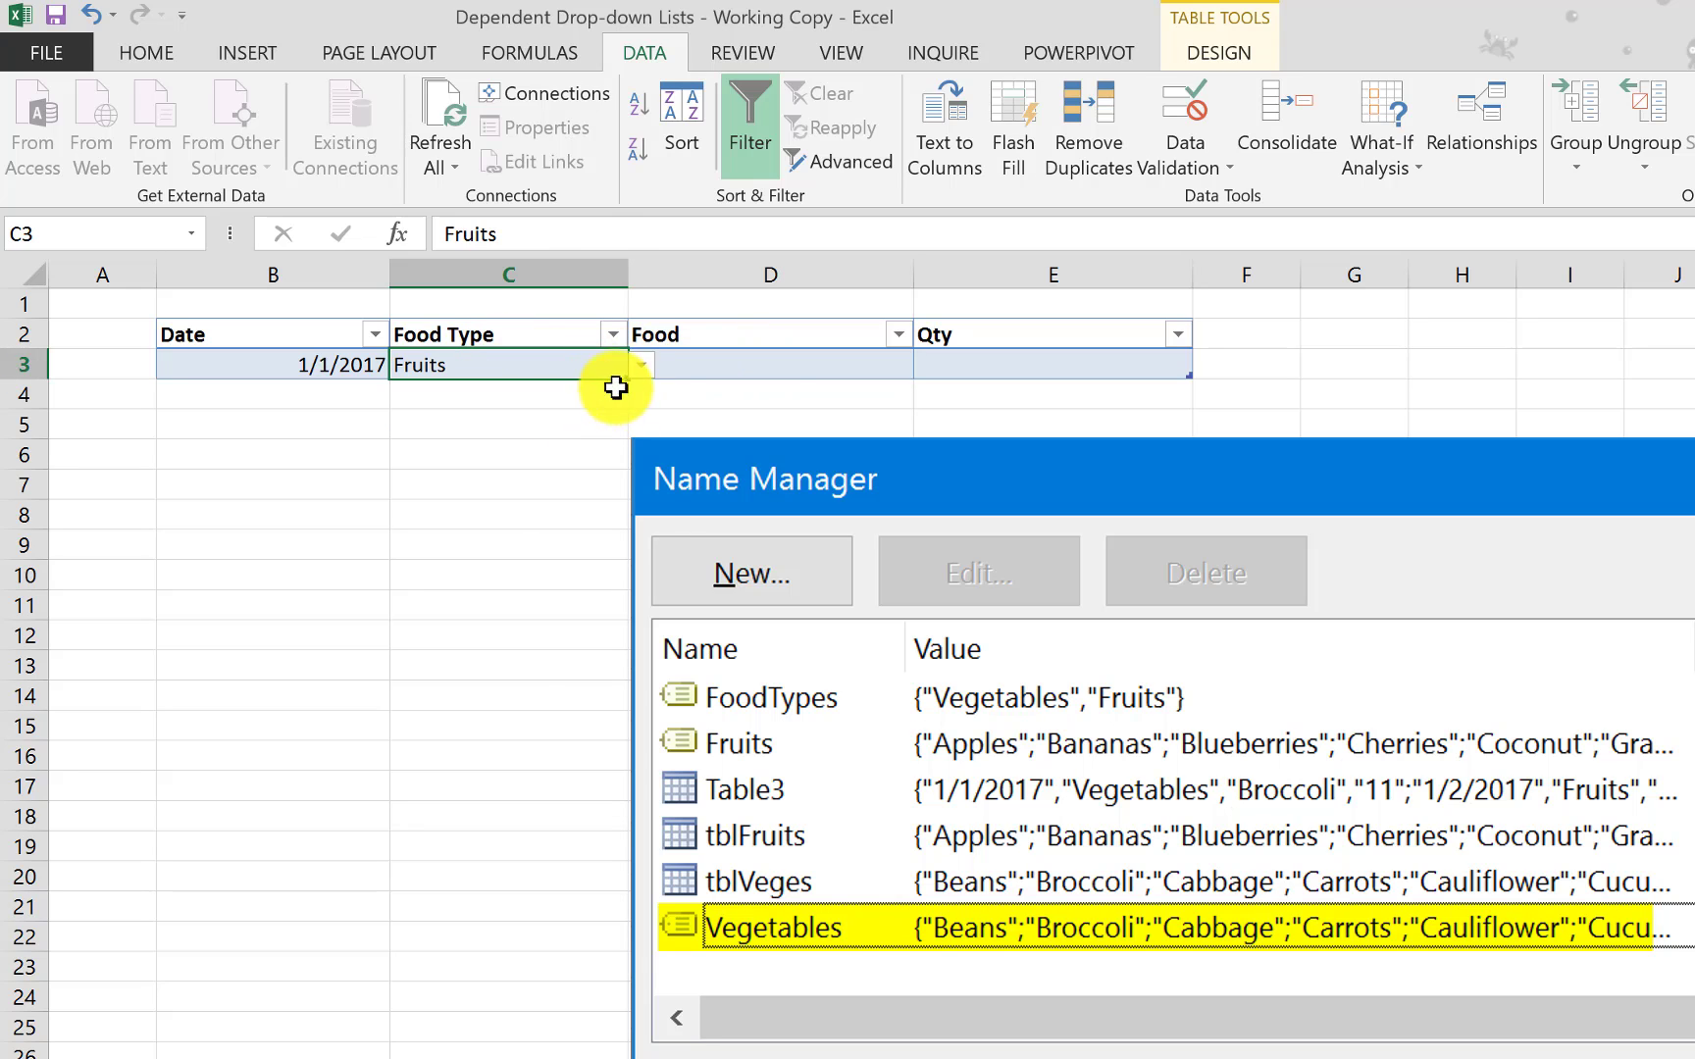
{"action": "left_click", "coordinate": [796, 366]}
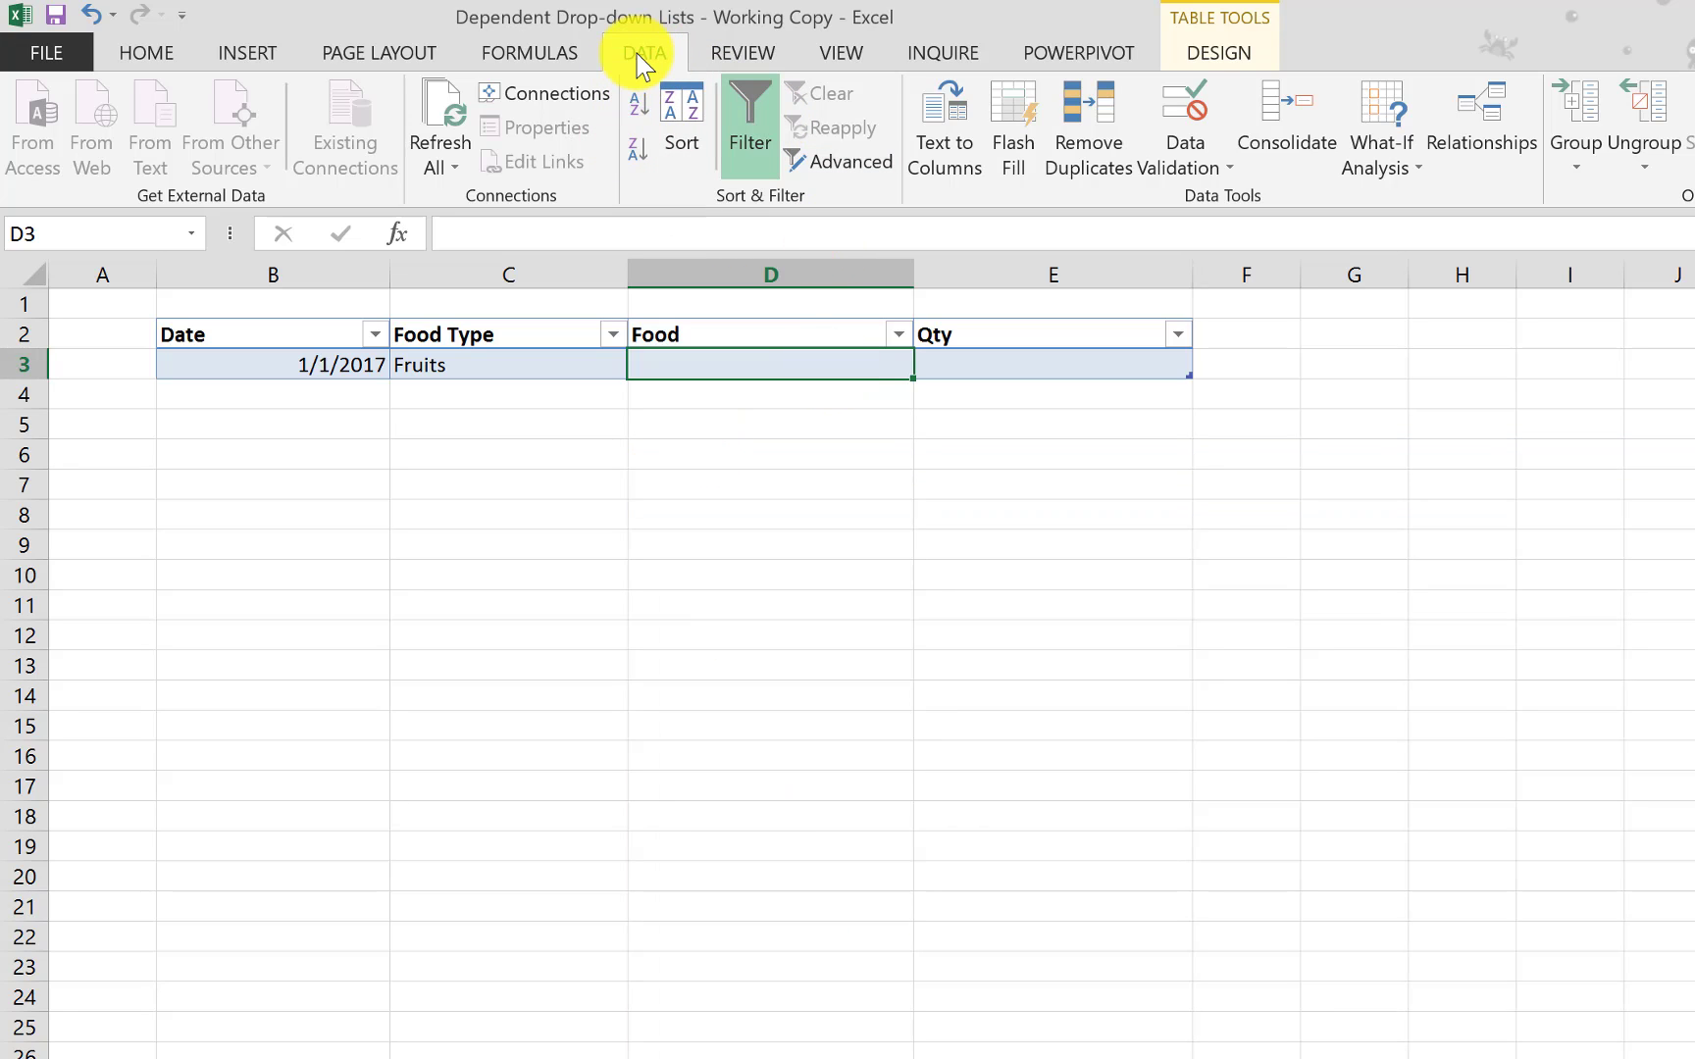
Step: Open Data Validation for D3, move the dialog near the table, and allow a List
{"action": "left_click", "coordinate": [1180, 101]}
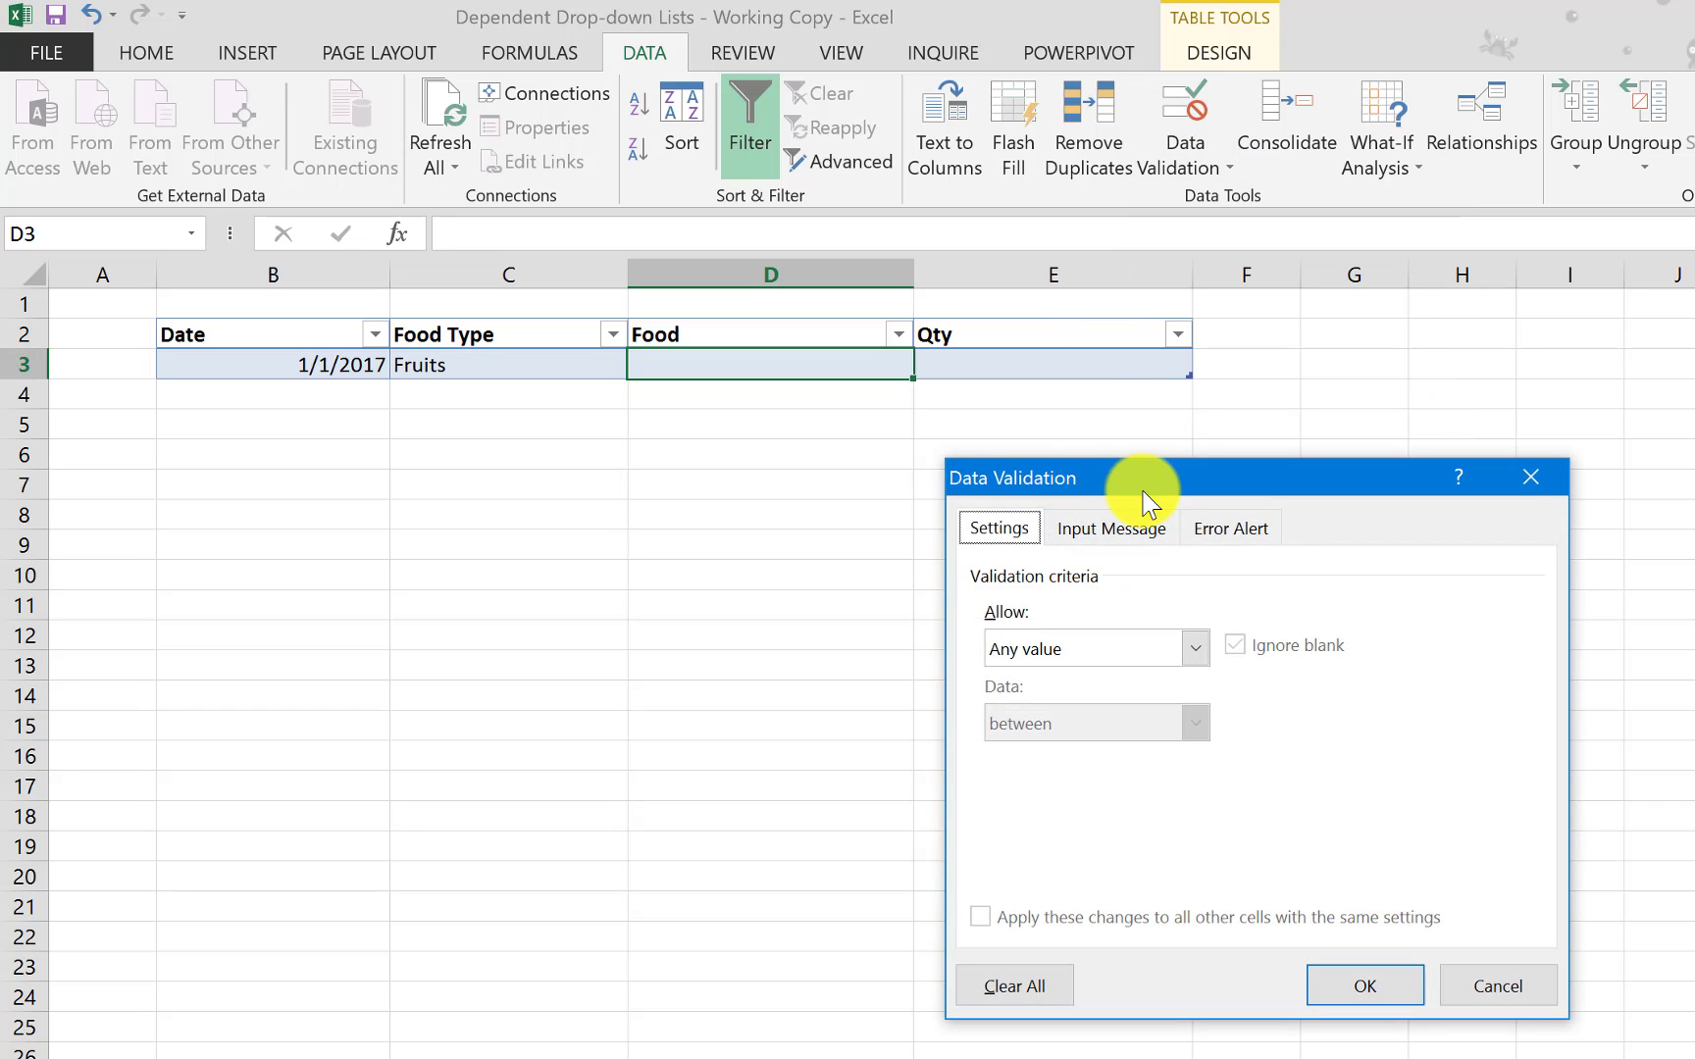
{"action": "left_click_drag", "start_coordinate": [1147, 500], "coordinate": [840, 528]}
{"action": "left_click", "coordinate": [808, 687]}
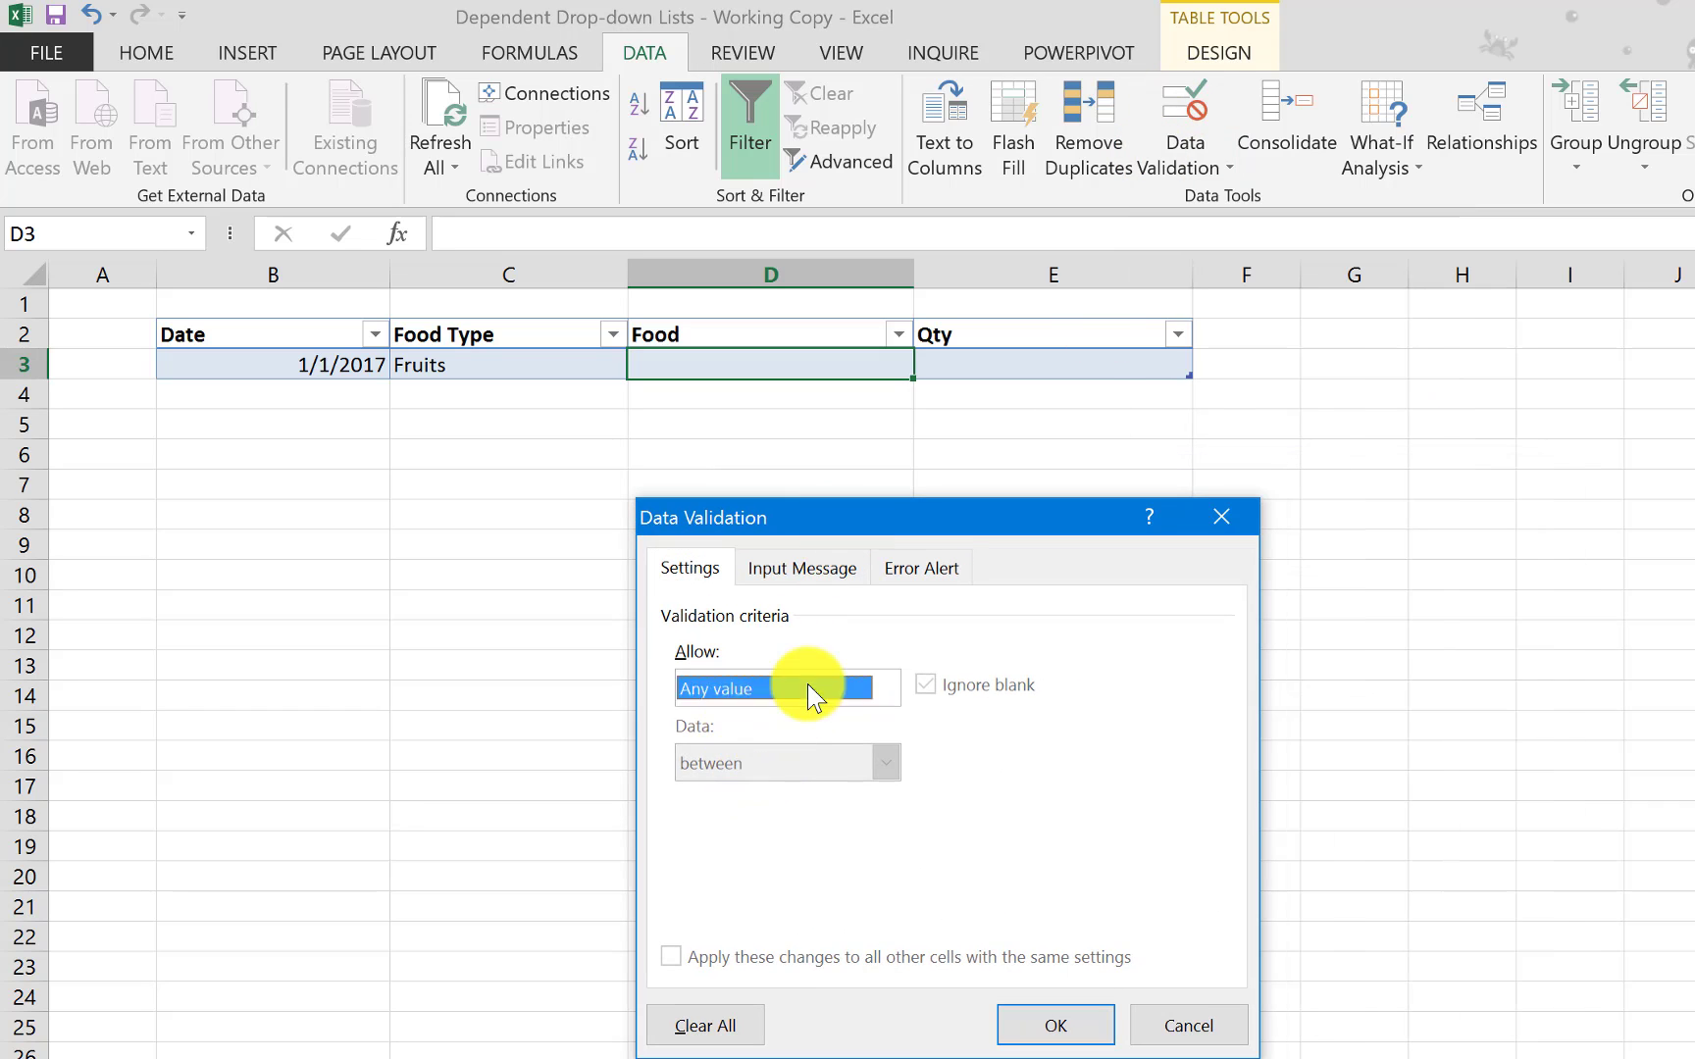
{"action": "left_click", "coordinate": [733, 796]}
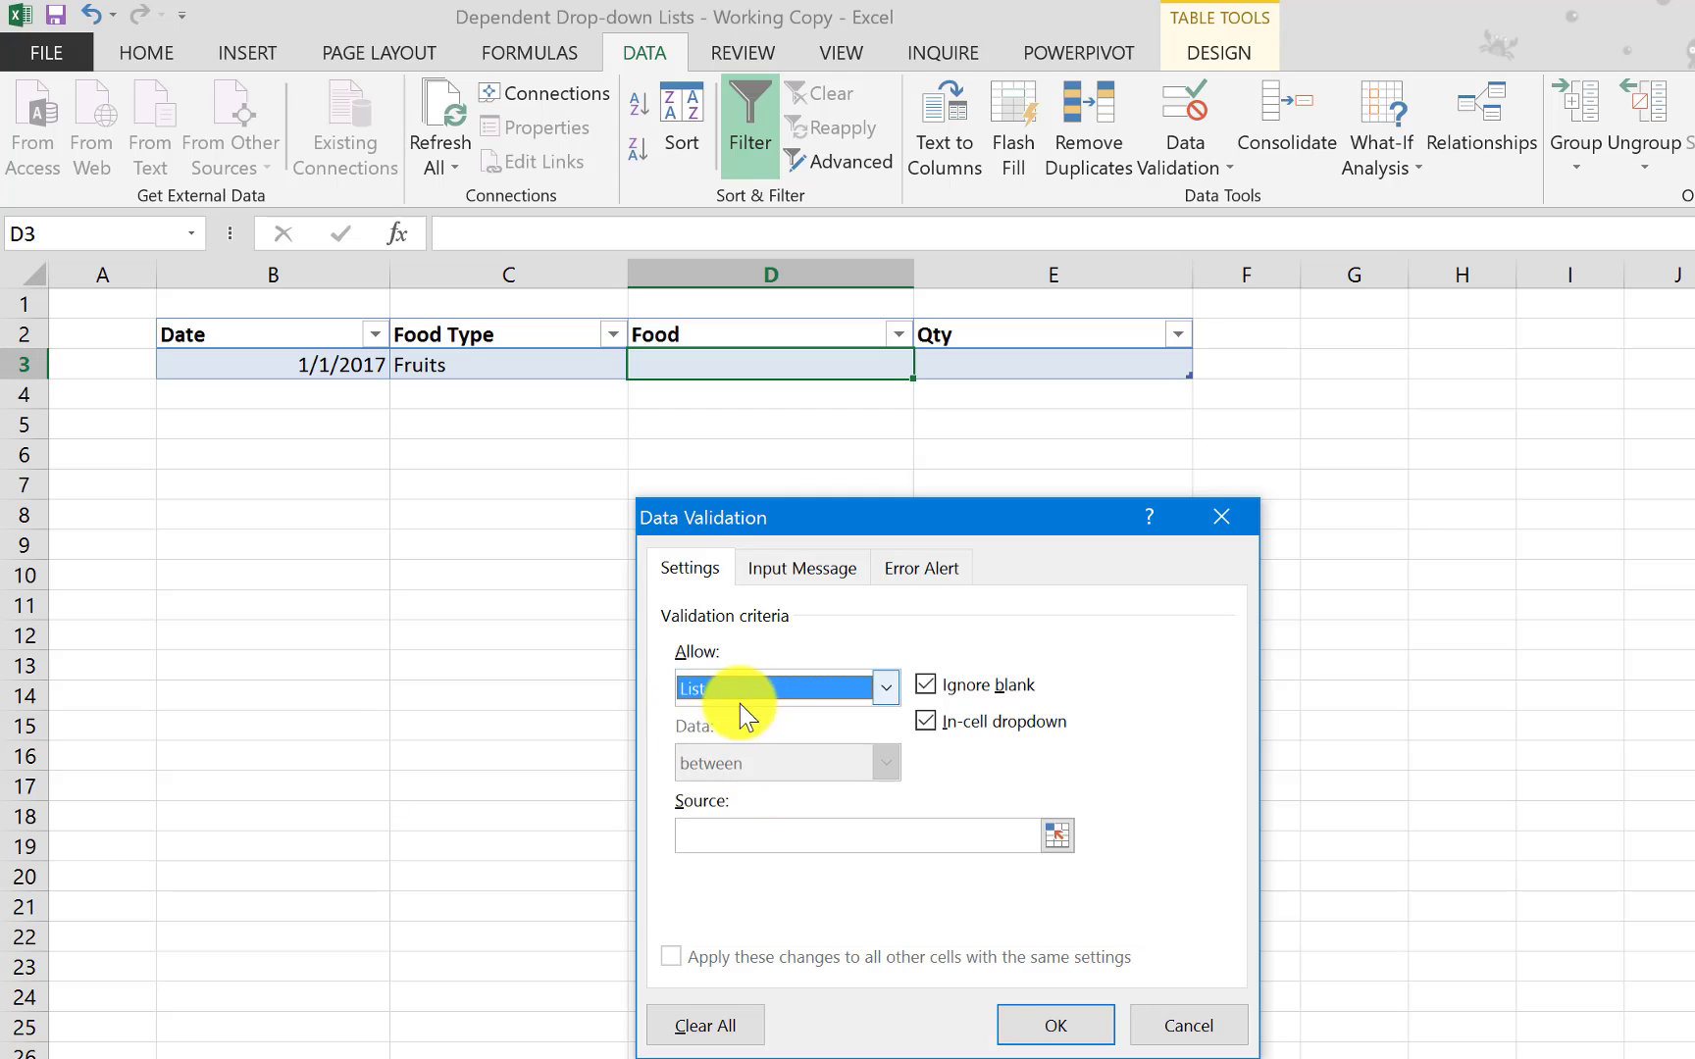
{"action": "left_click", "coordinate": [773, 836]}
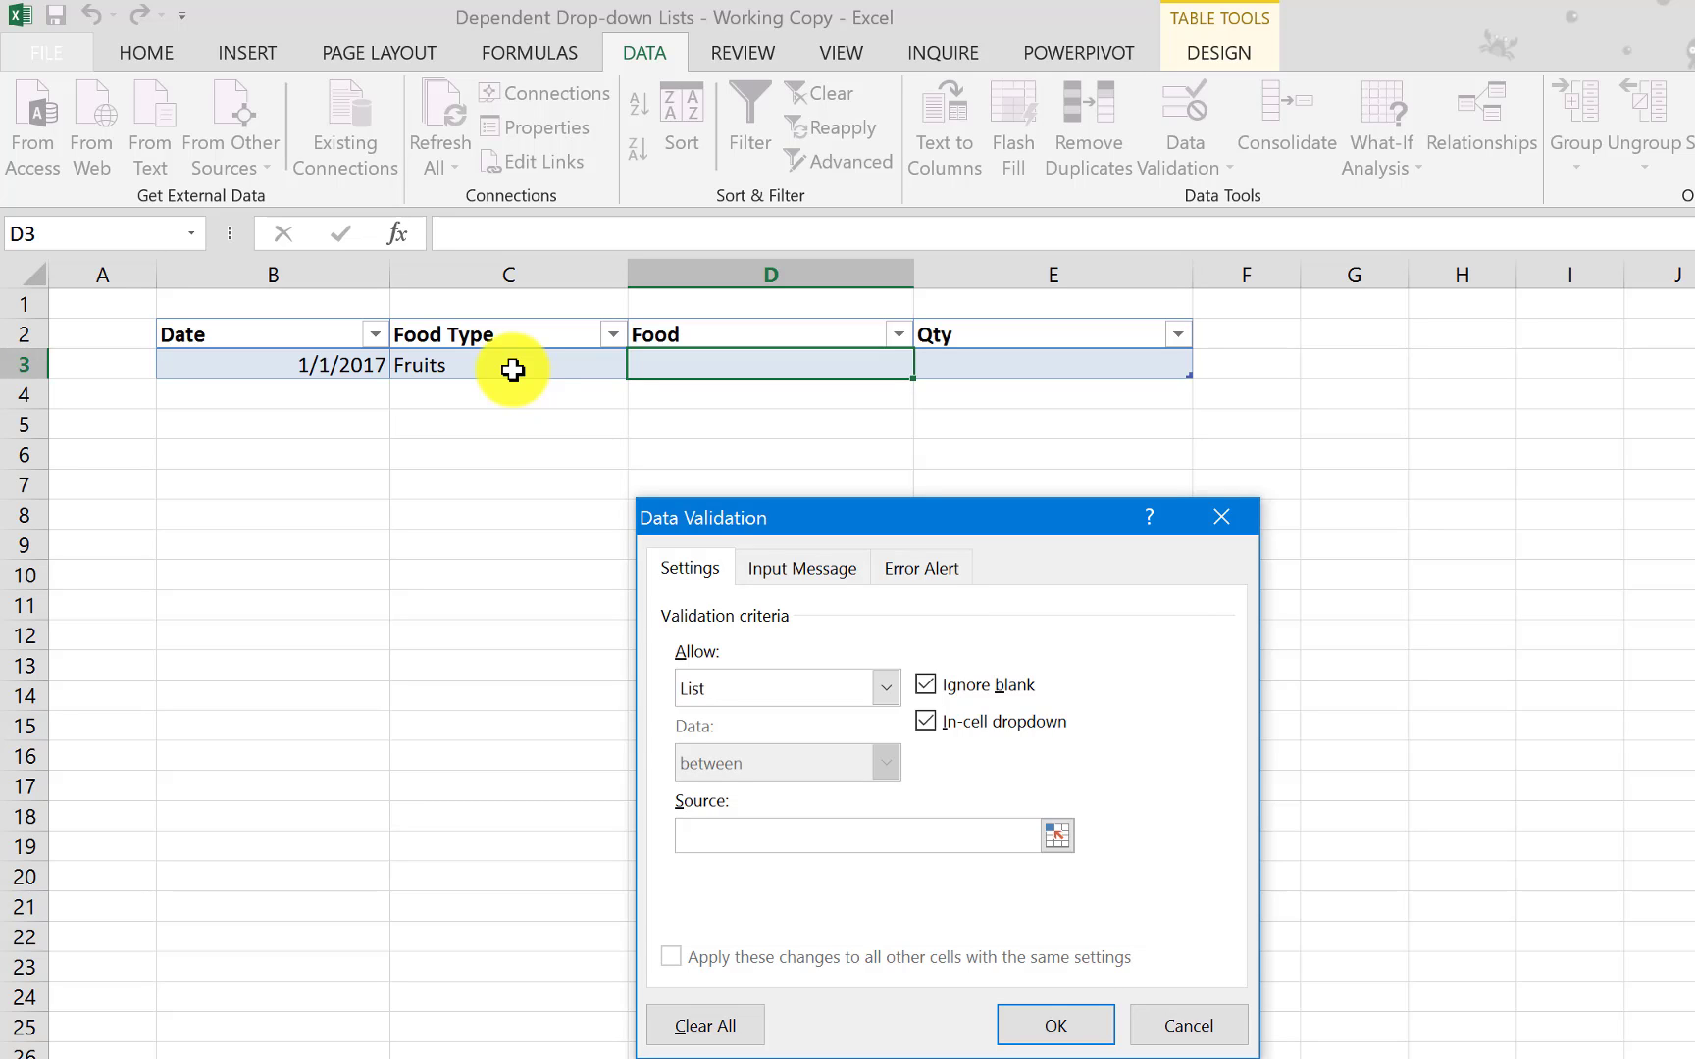
Step: Enter =indirect(C3) as the list source, using a relative C3 reference
{"action": "type", "text": "=indirect("}
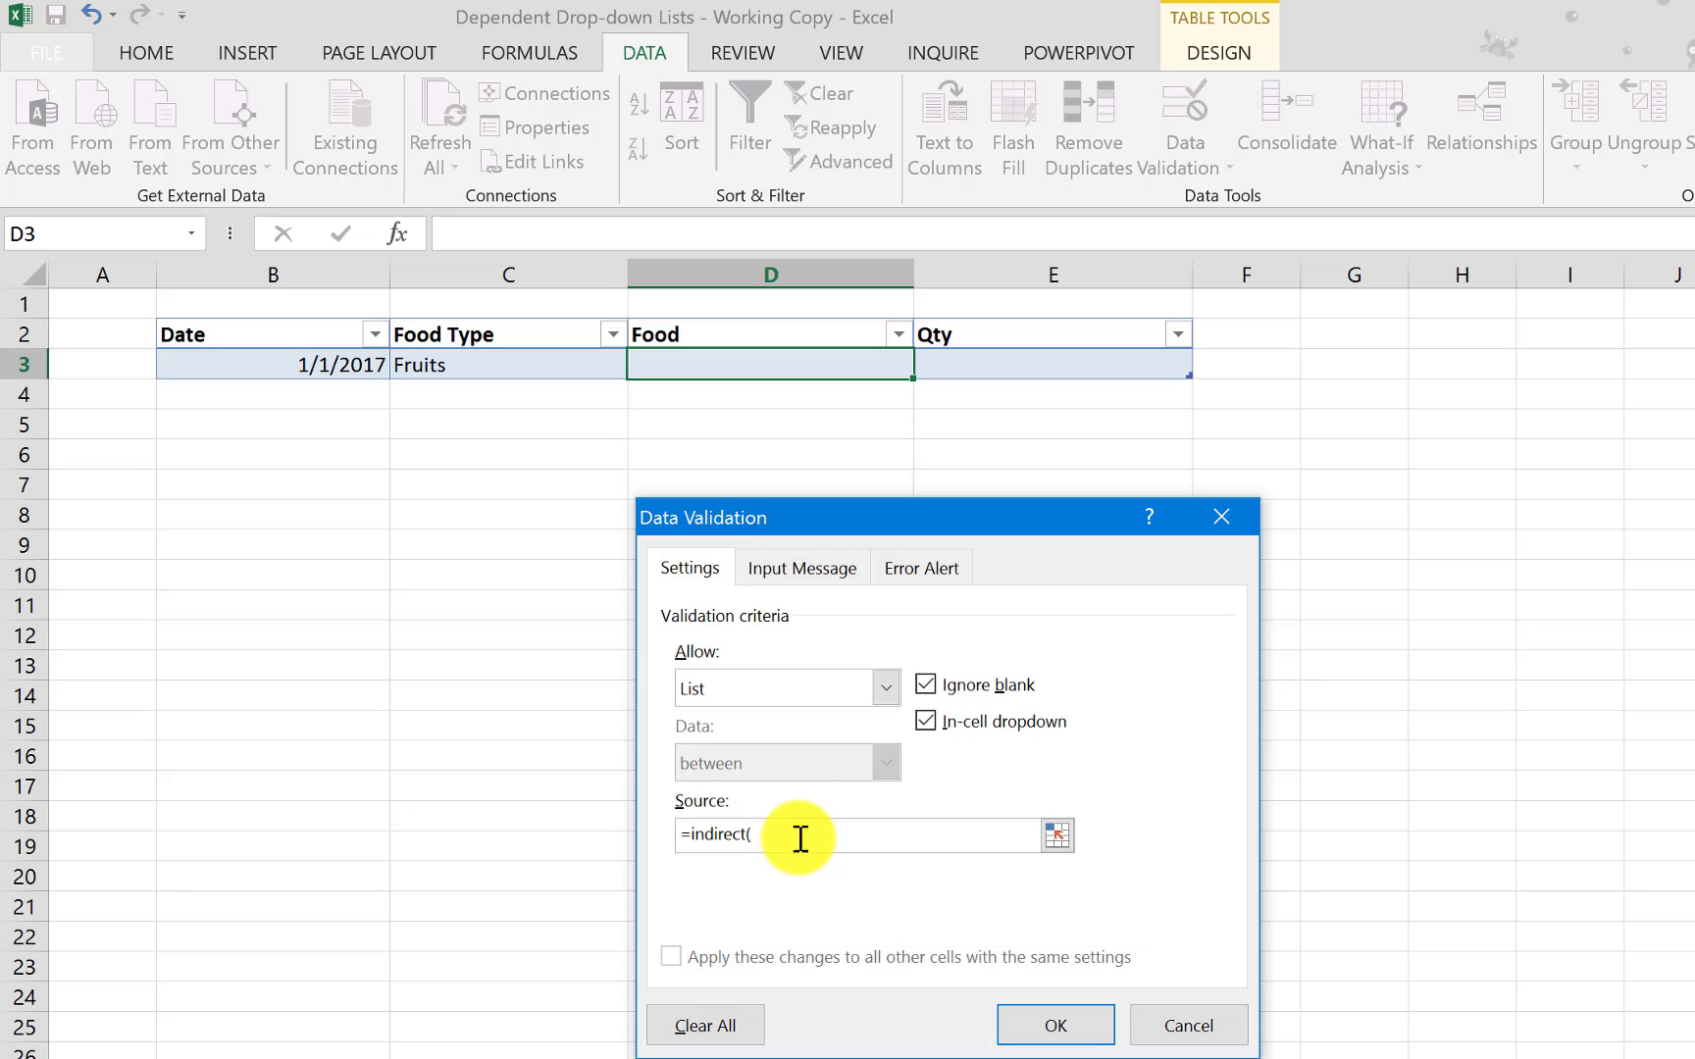
{"action": "left_click", "coordinate": [529, 365]}
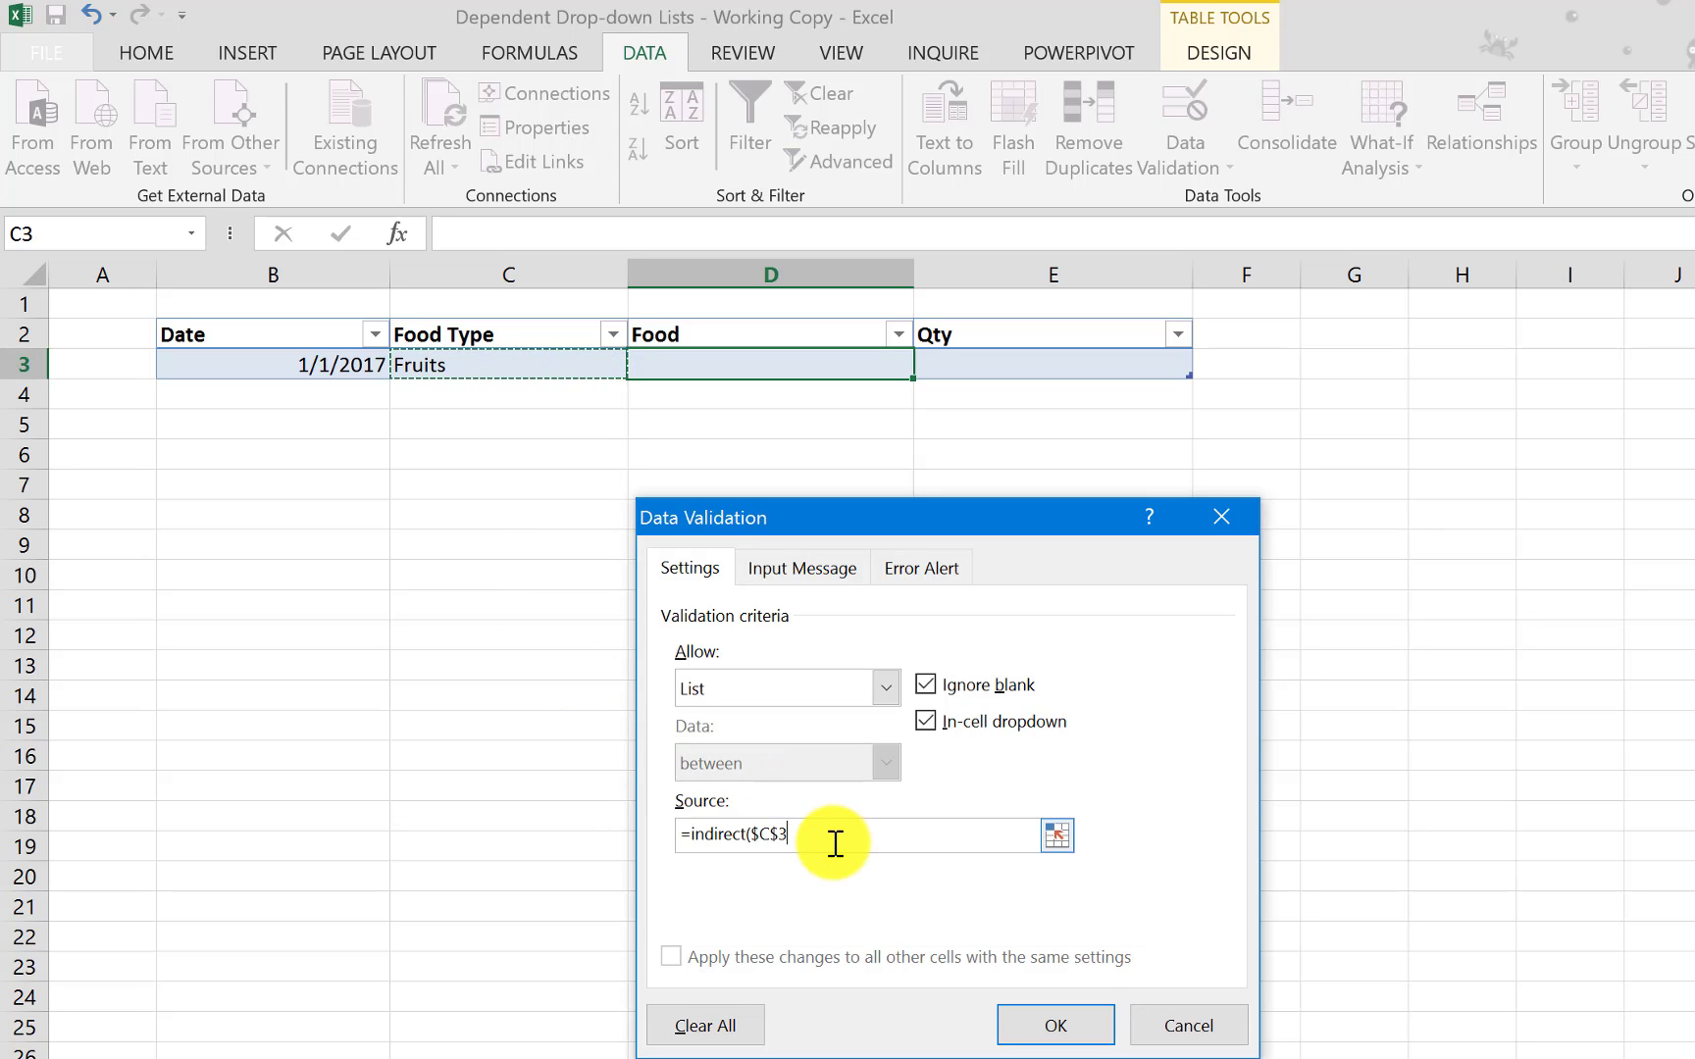
{"action": "key", "text": "BackSpace"}
{"action": "key", "text": "BackSpace"}
{"action": "key", "text": "BackSpace"}
{"action": "key", "text": "BackSpace"}
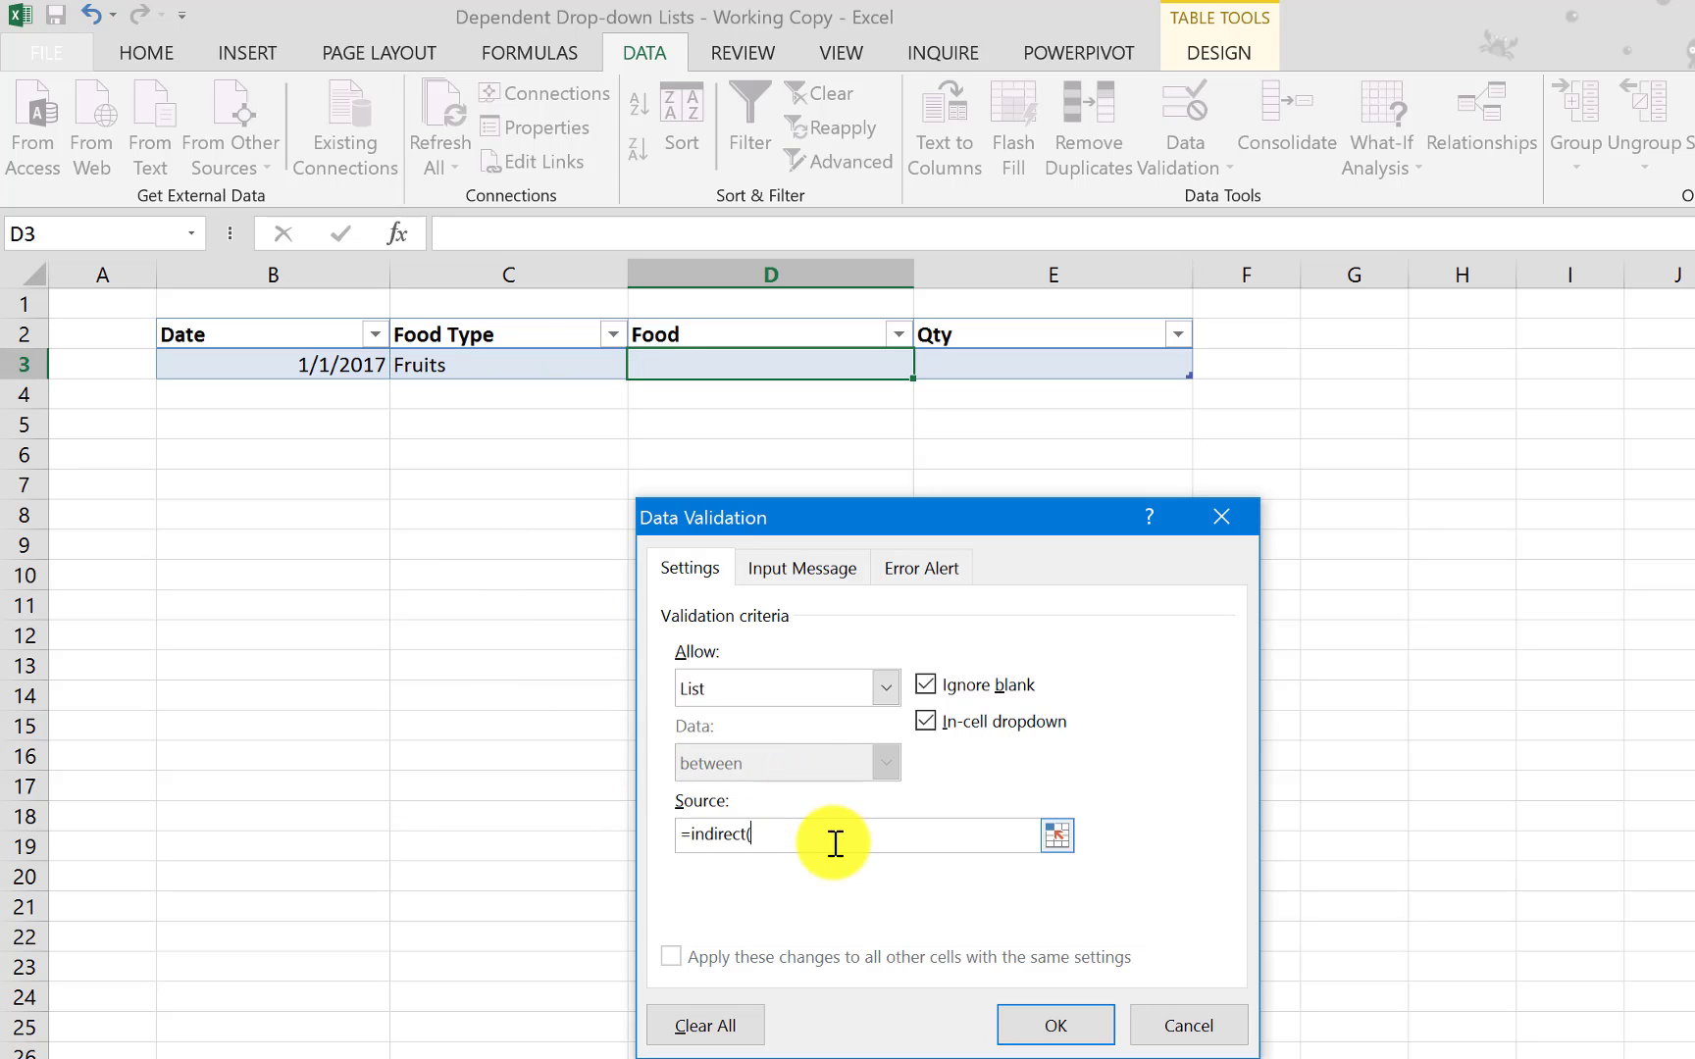
{"action": "type", "text": "c"}
{"action": "key", "text": "BackSpace"}
{"action": "type", "text": "C3)"}
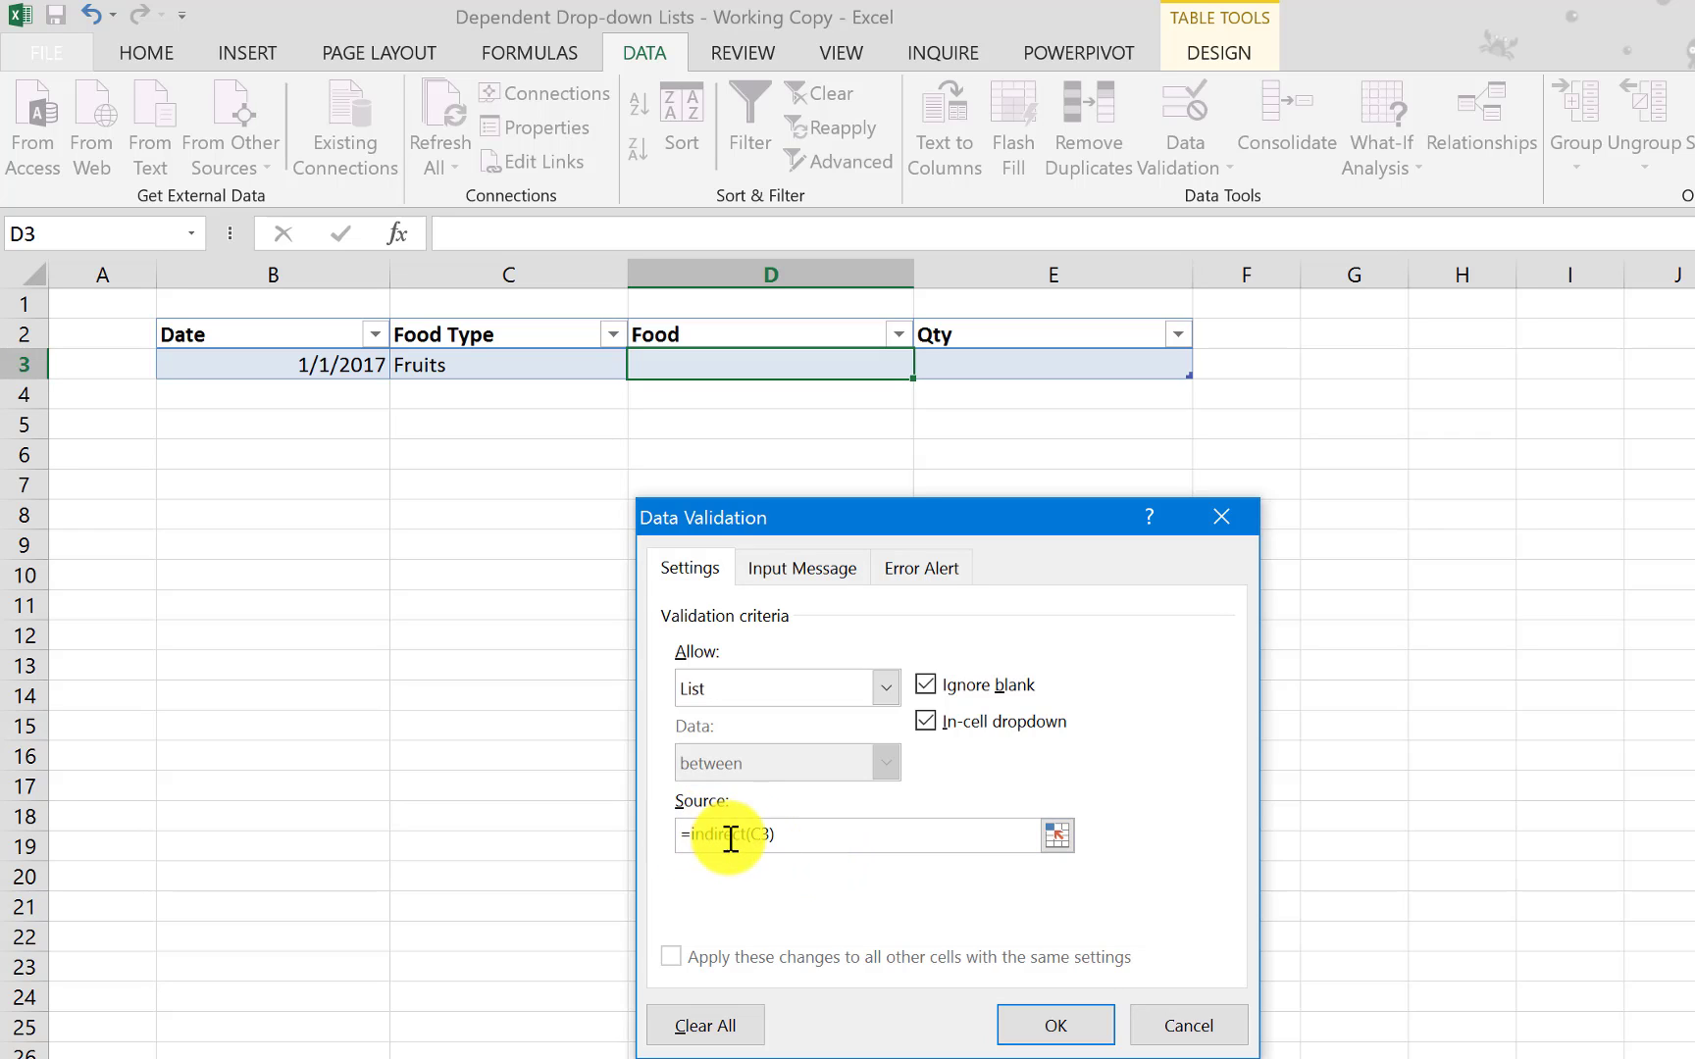
Step: Confirm D3's INDIRECT list rule and preview its dependent food list
{"action": "left_click", "coordinate": [1032, 1025]}
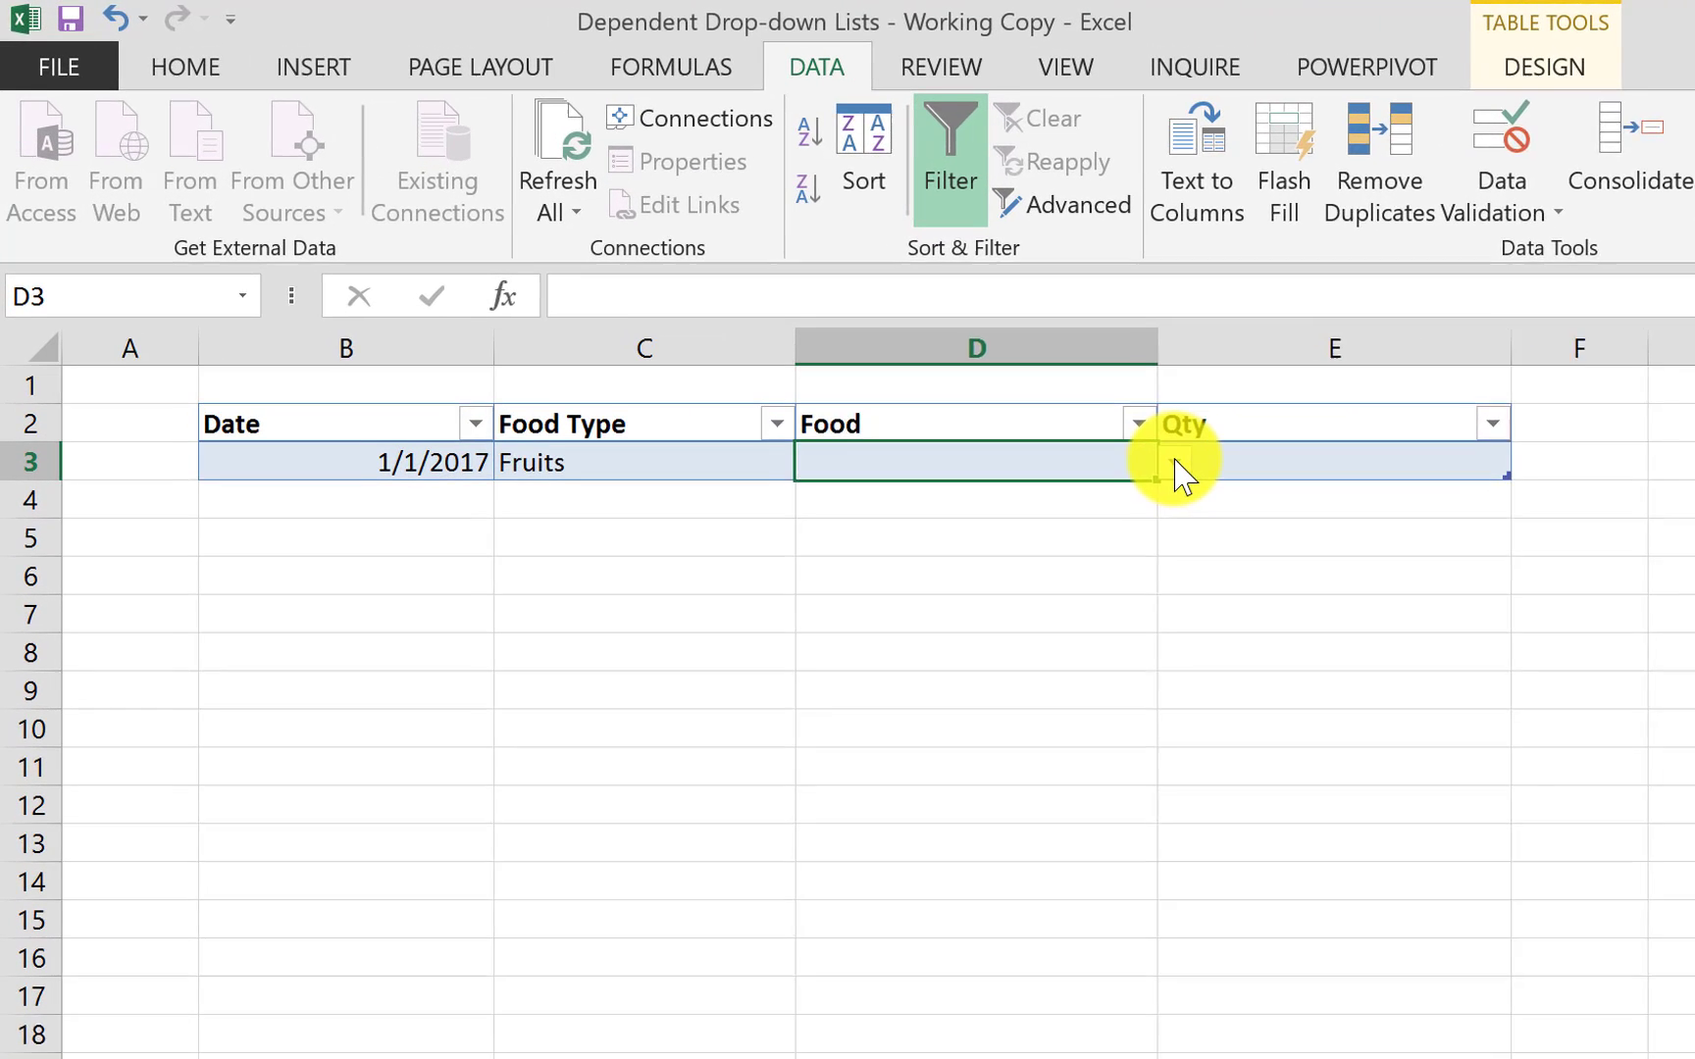
{"action": "left_click", "coordinate": [613, 462]}
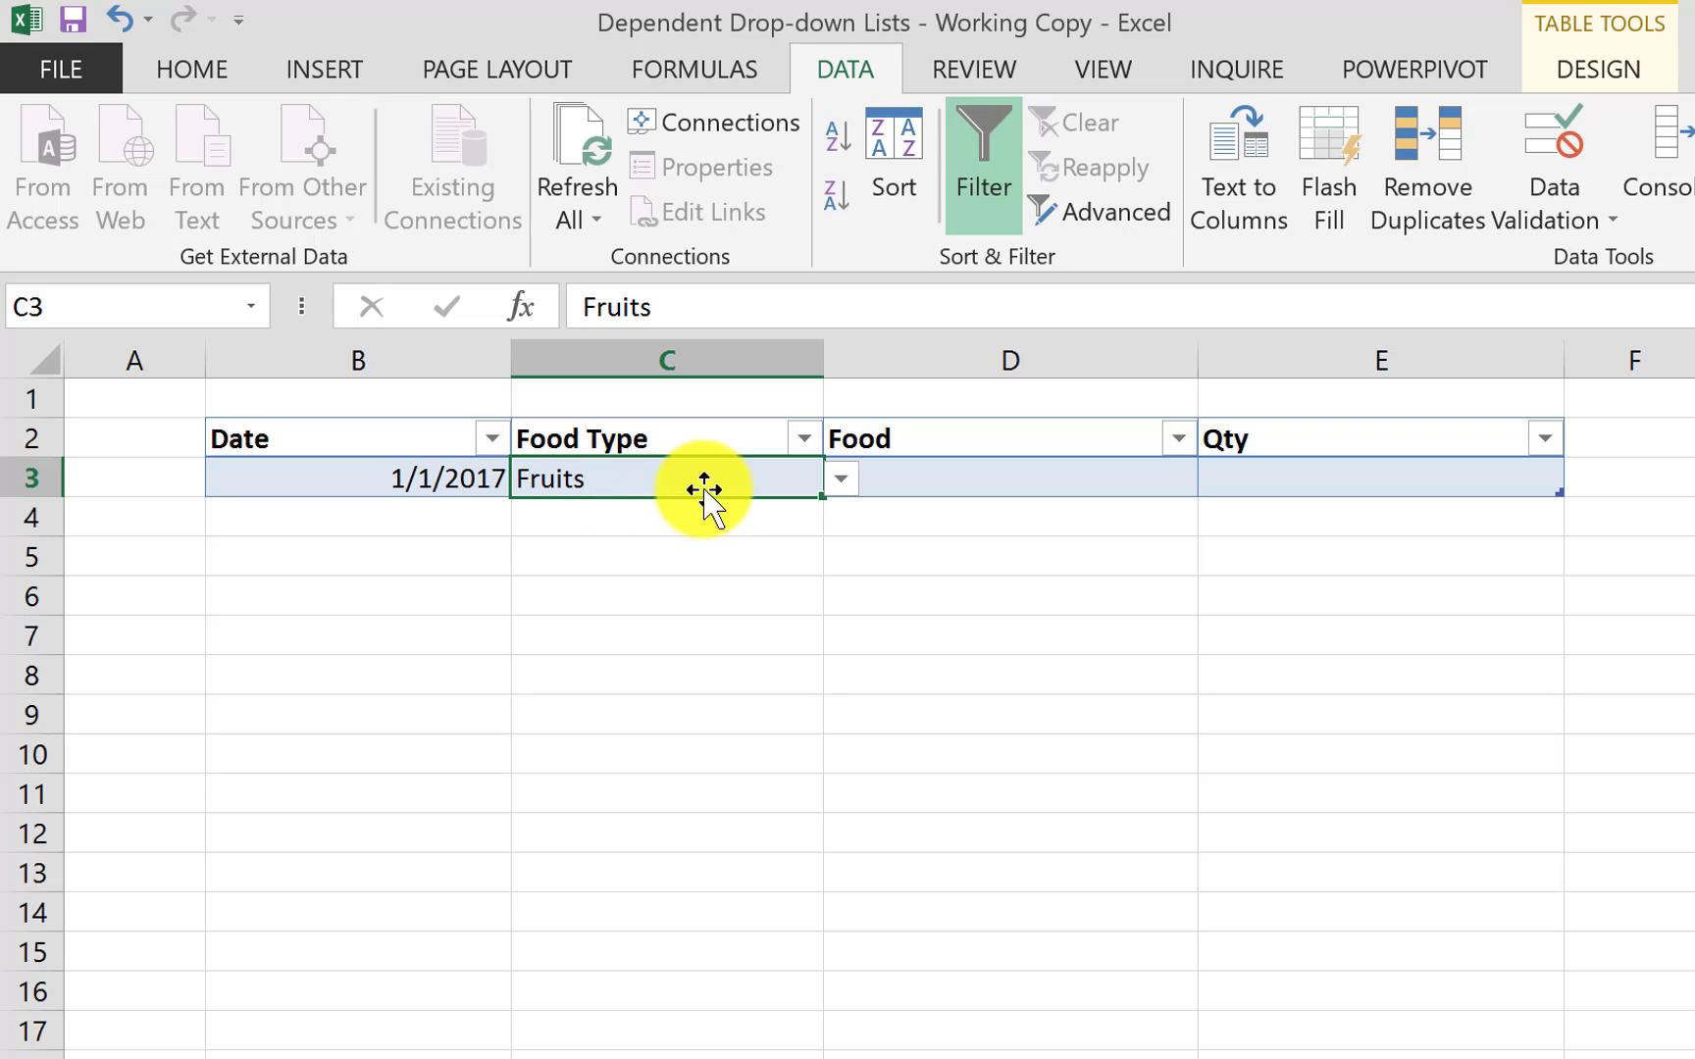
{"action": "left_click", "coordinate": [932, 482]}
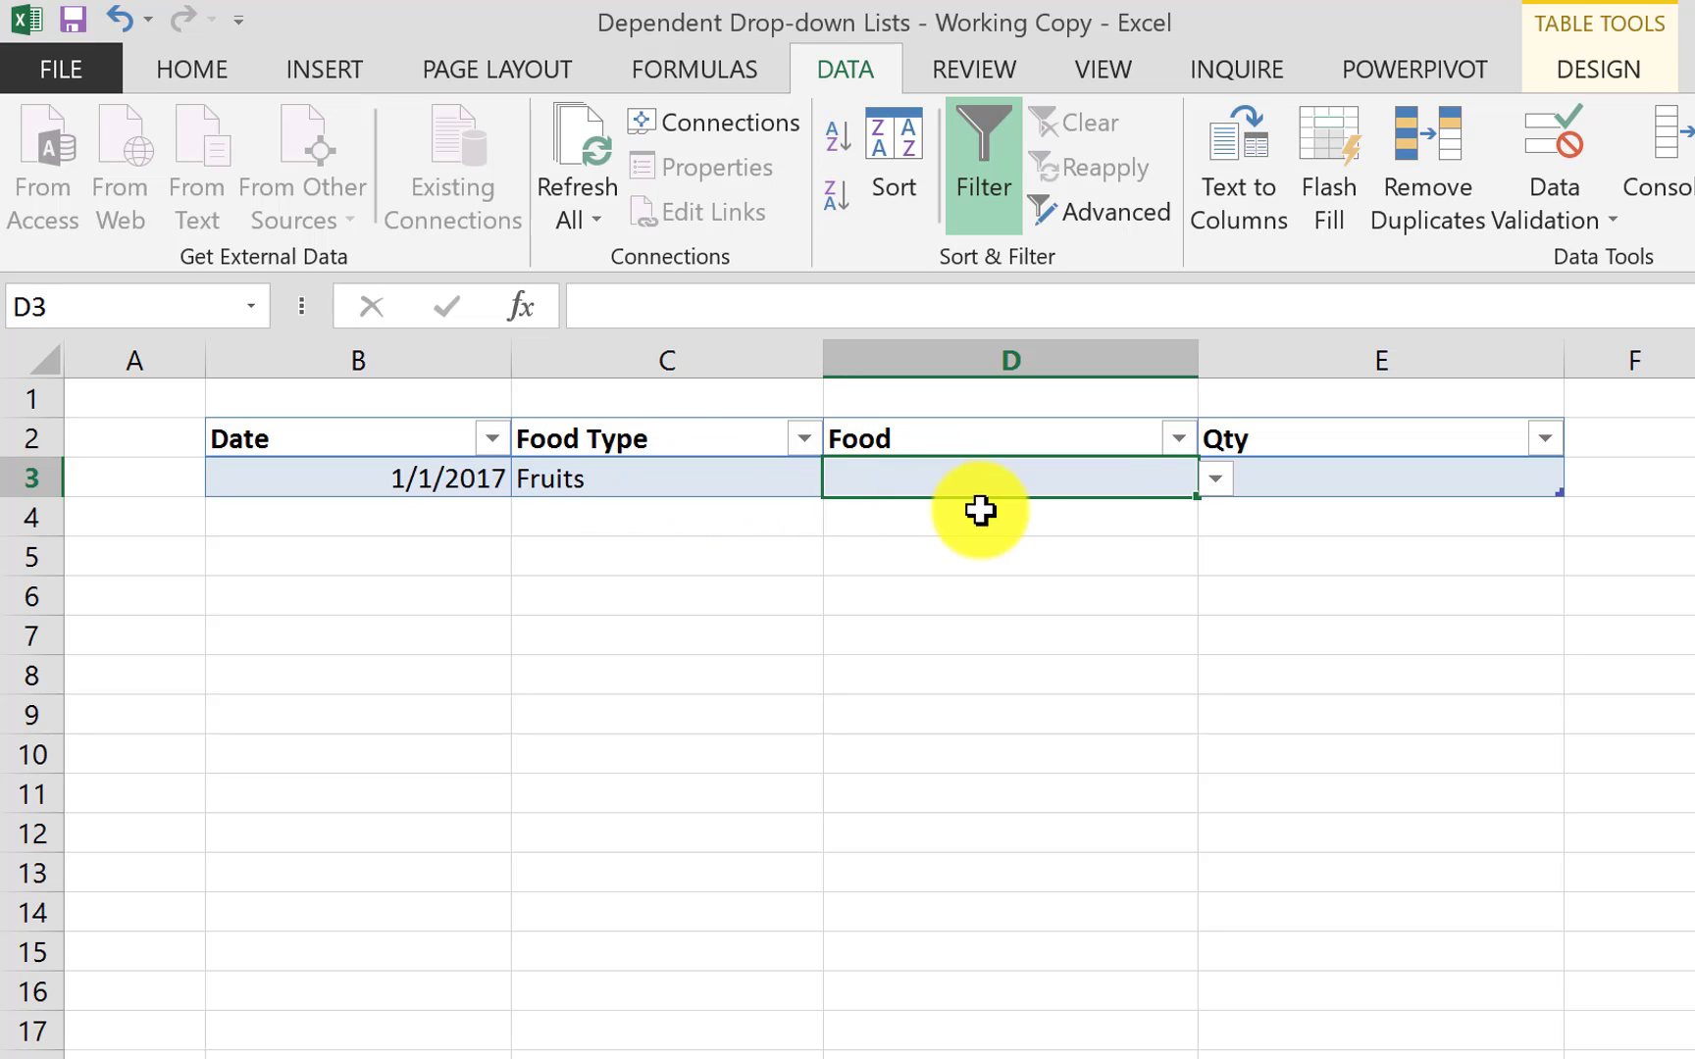
{"action": "left_click", "coordinate": [1216, 480]}
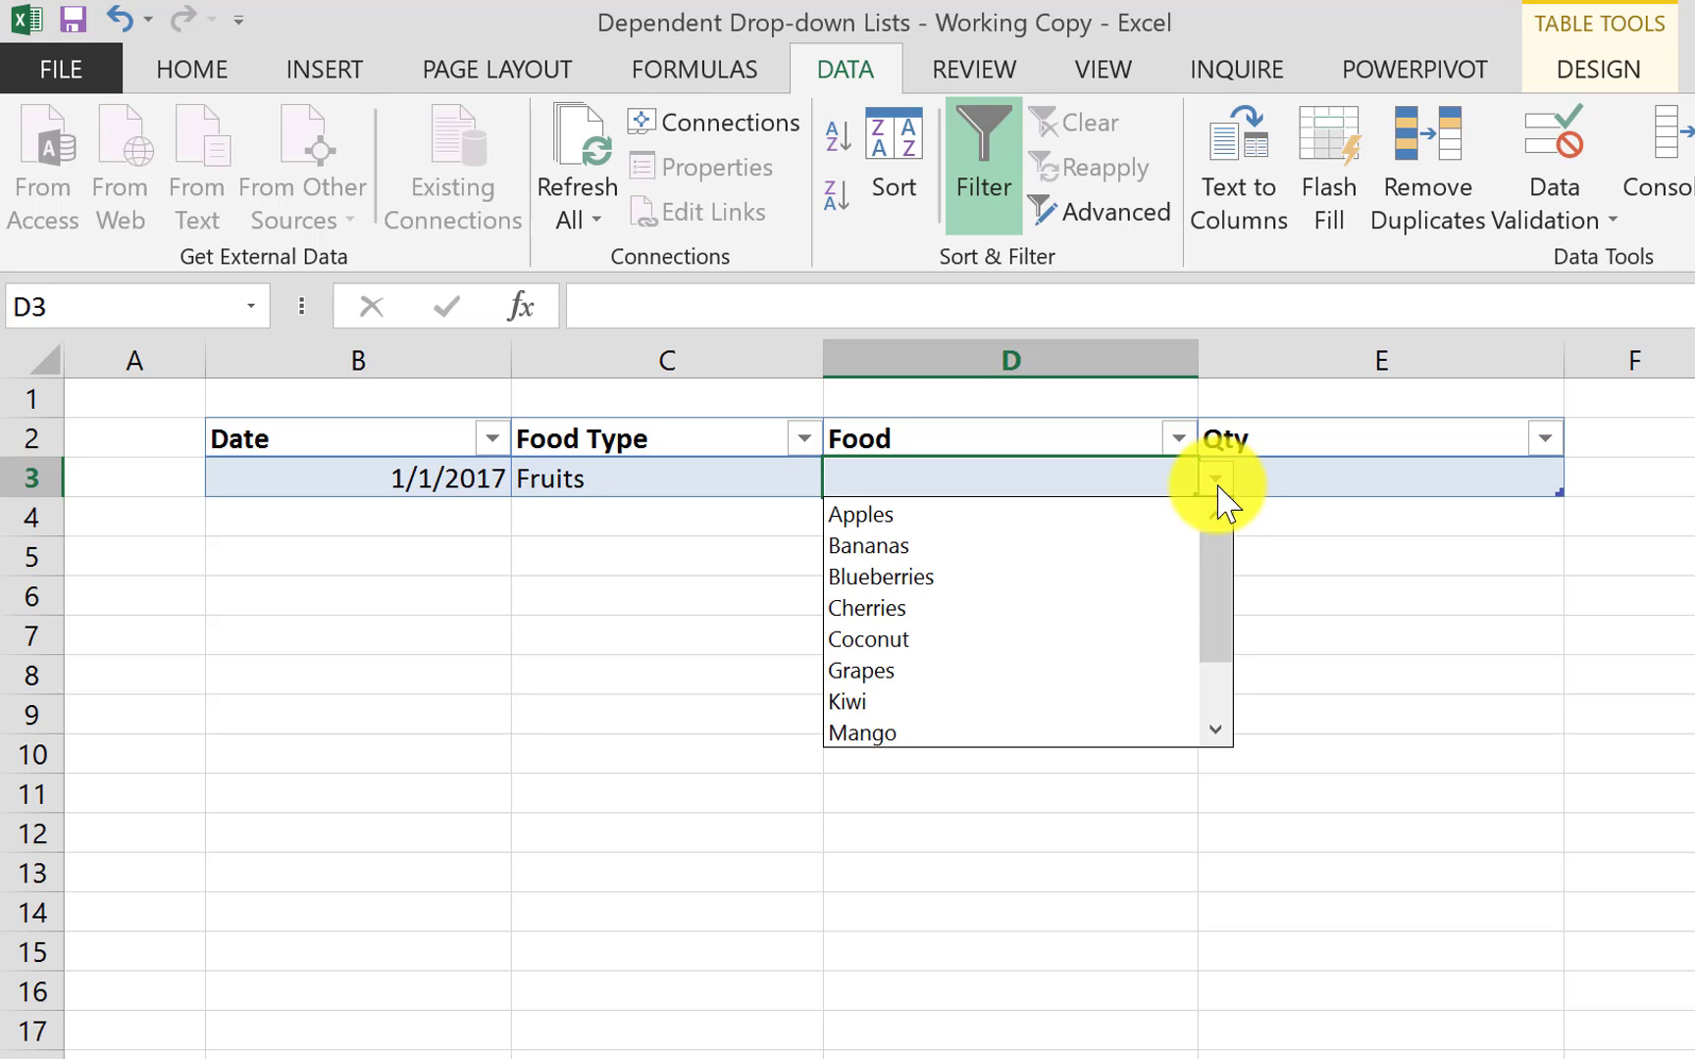
{"action": "left_click_drag", "start_coordinate": [1217, 584], "coordinate": [1230, 511]}
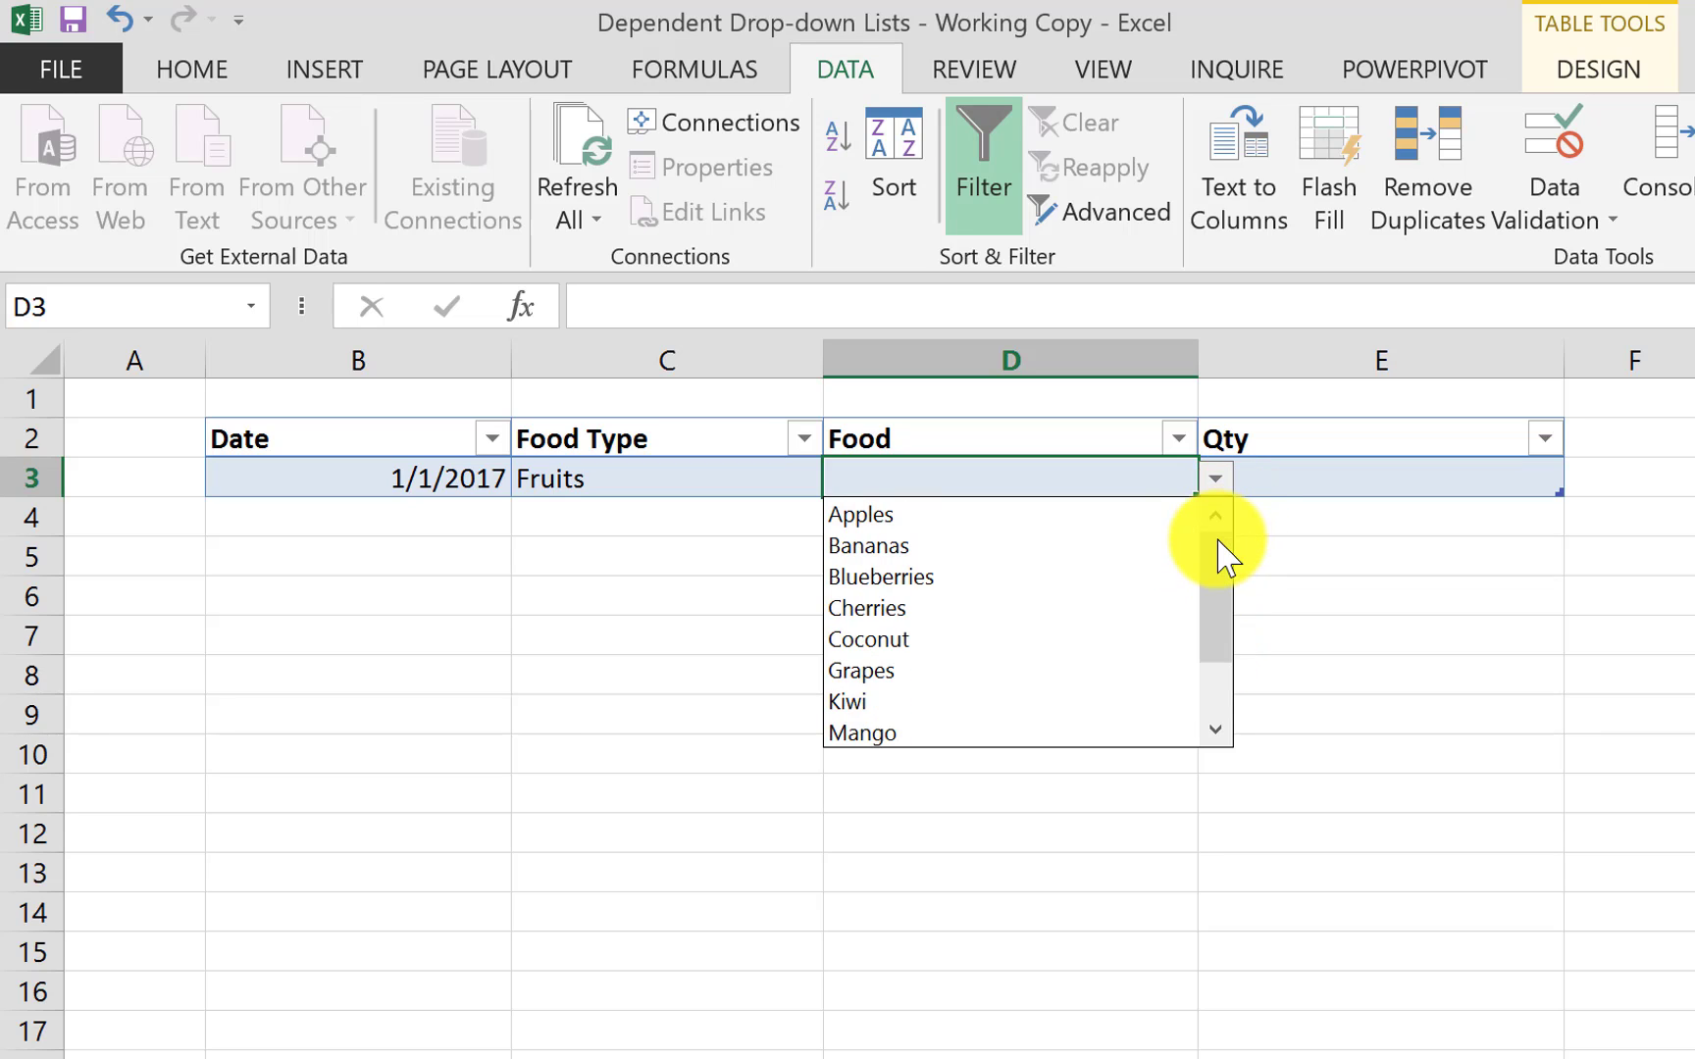
{"action": "left_click", "coordinate": [1208, 485]}
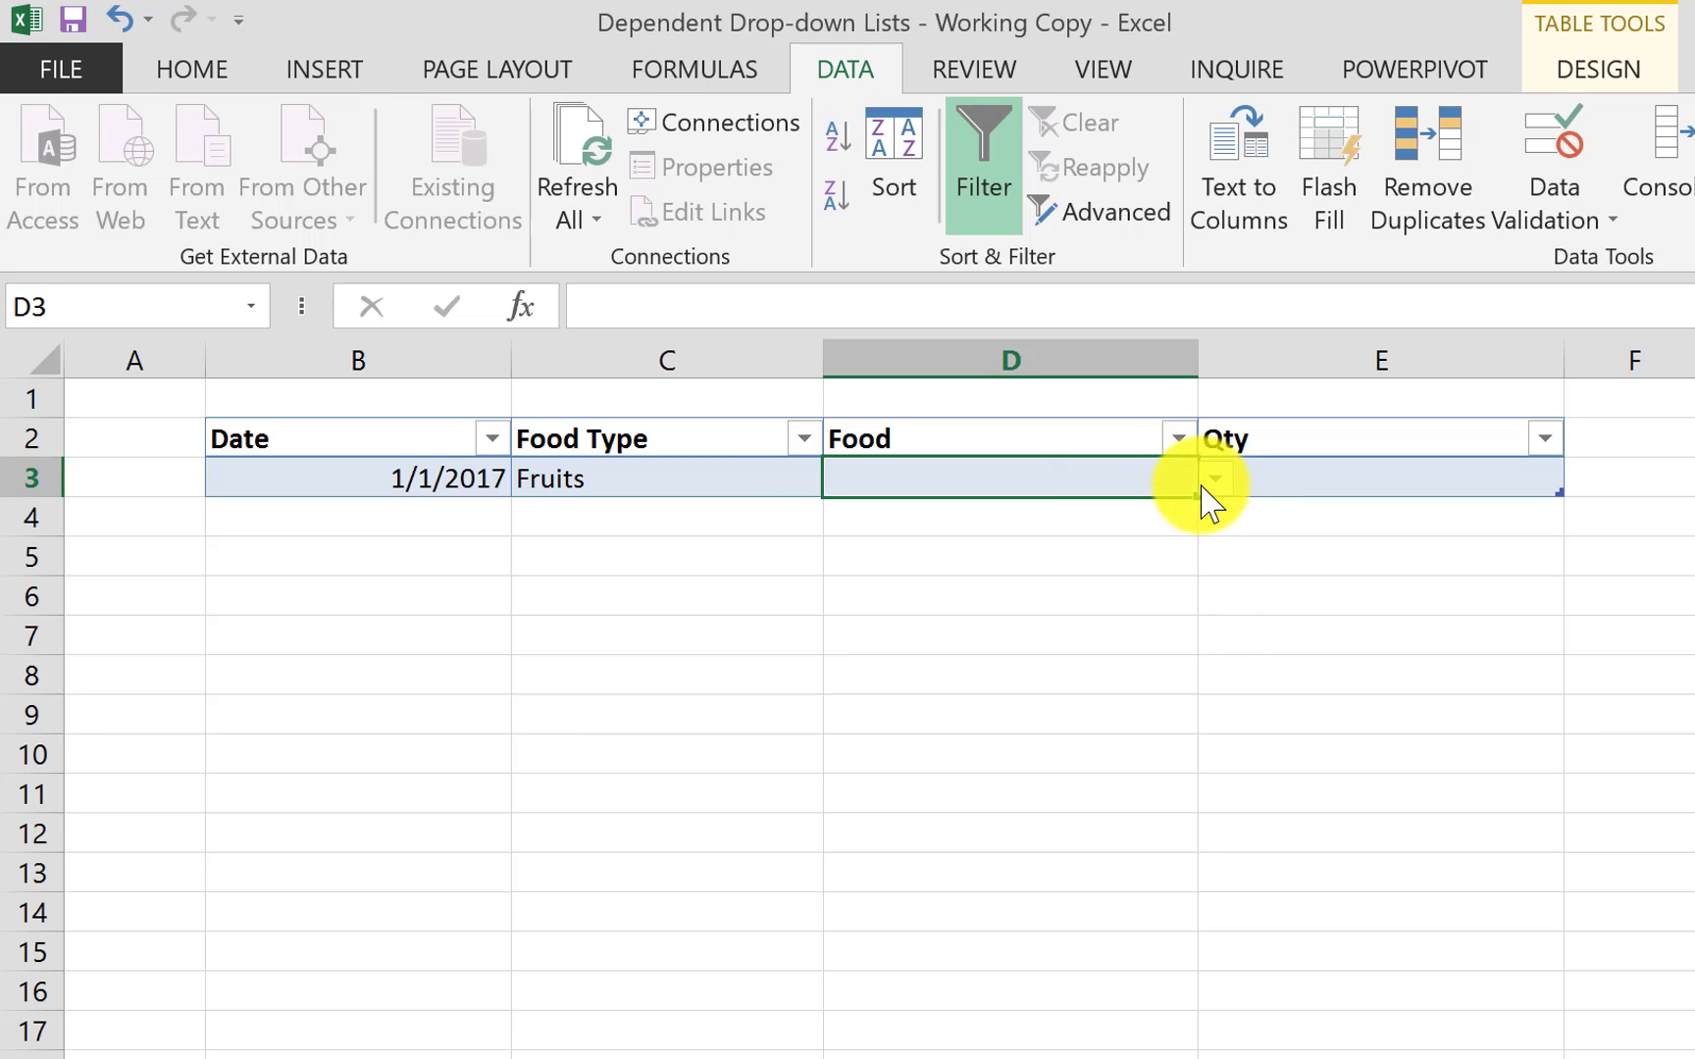
Step: Switch C3 to Vegetables and choose Broccoli from D3's vegetable list
{"action": "left_click", "coordinate": [605, 484]}
{"action": "left_click", "coordinate": [840, 478]}
{"action": "left_click", "coordinate": [781, 513]}
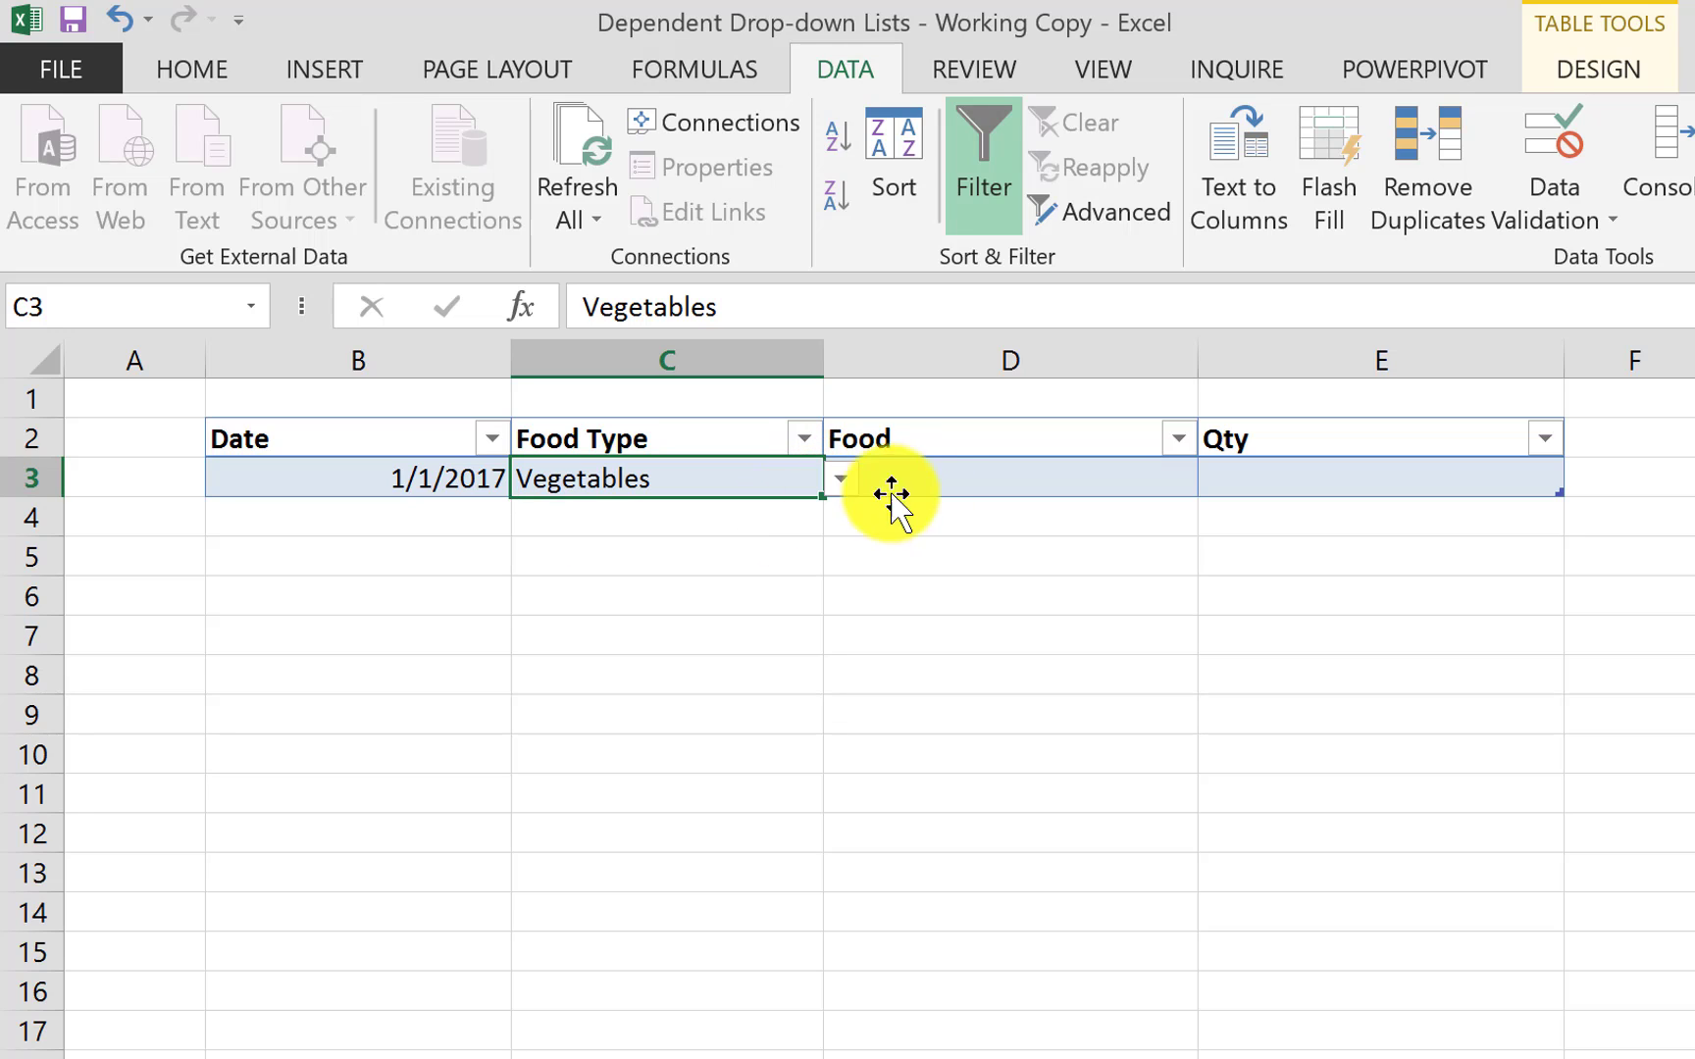
{"action": "left_click", "coordinate": [928, 484]}
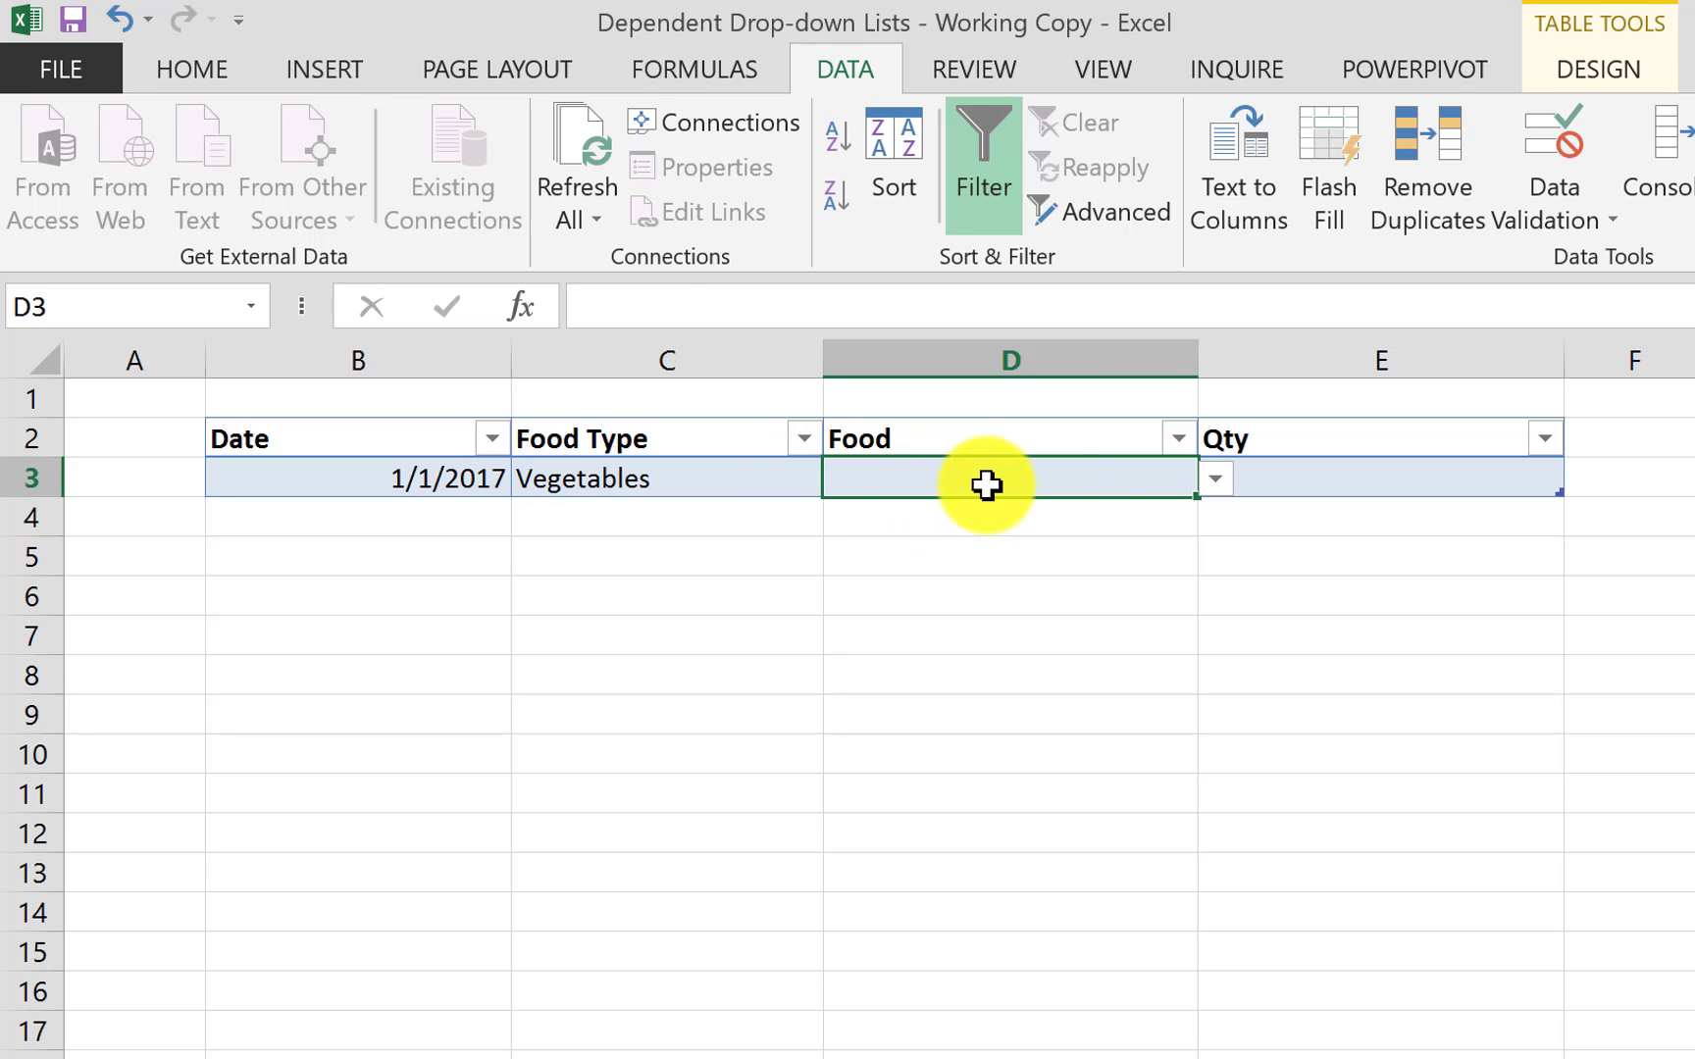
{"action": "left_click", "coordinate": [1214, 485]}
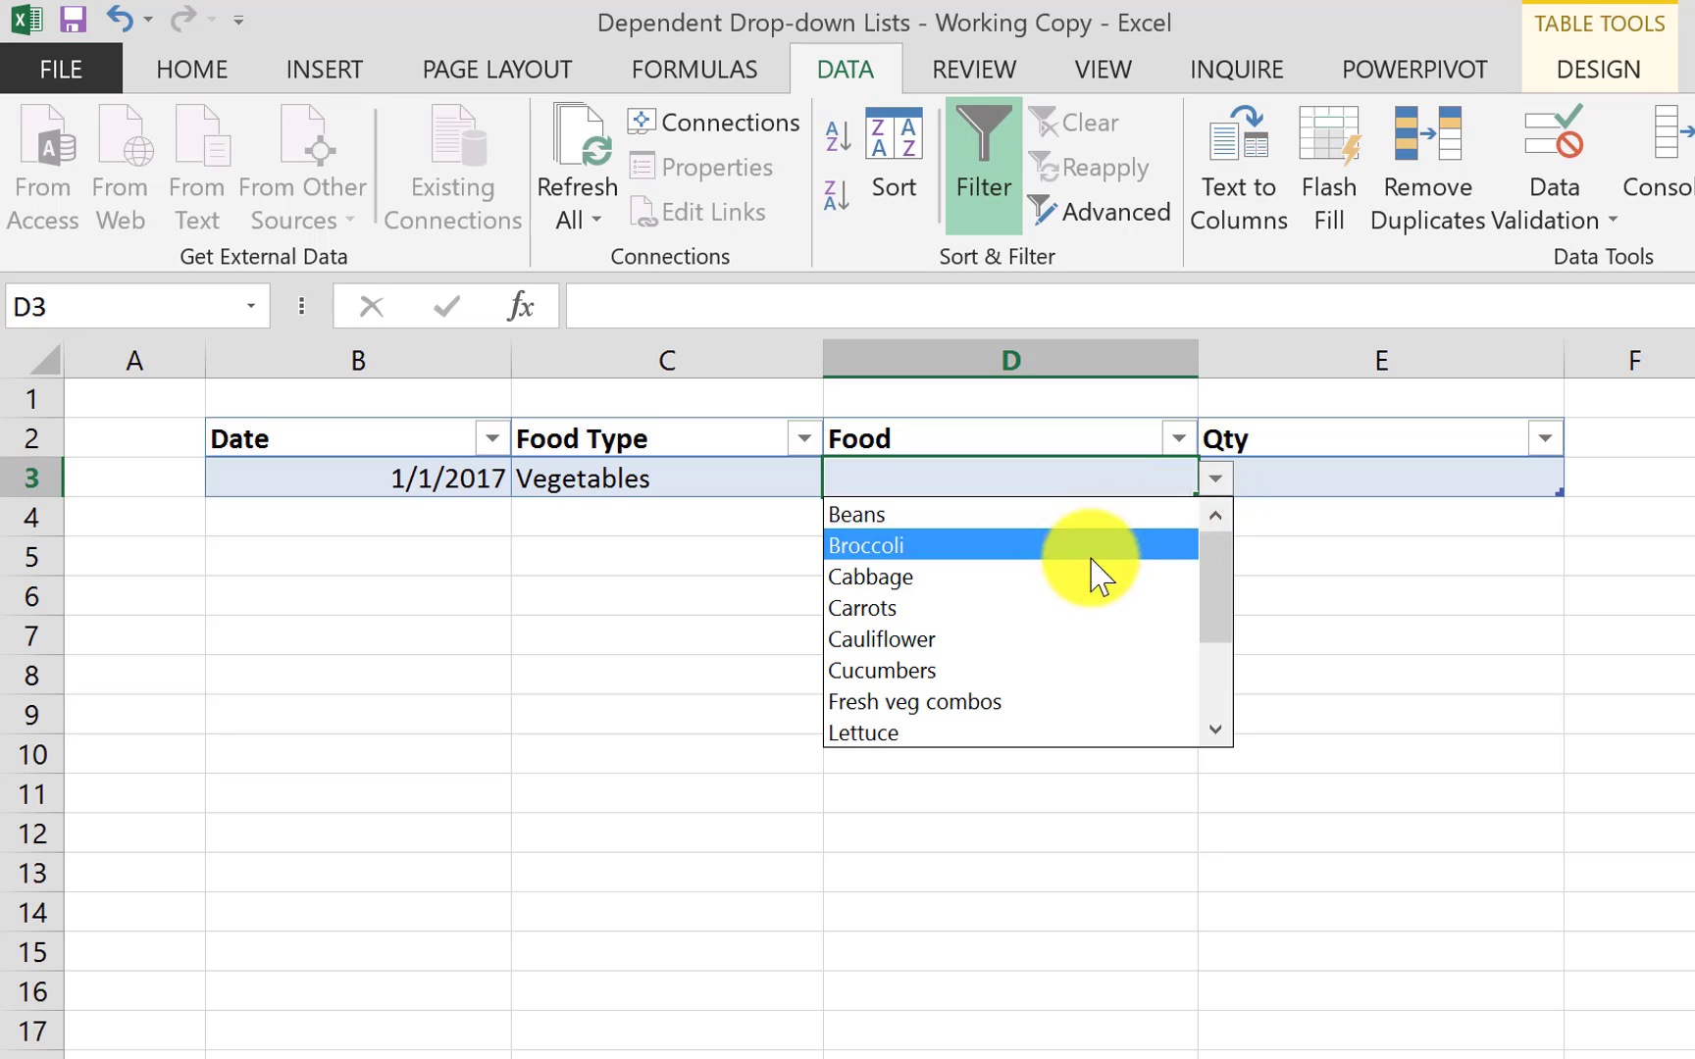
{"action": "left_click_drag", "start_coordinate": [1216, 575], "coordinate": [1223, 530]}
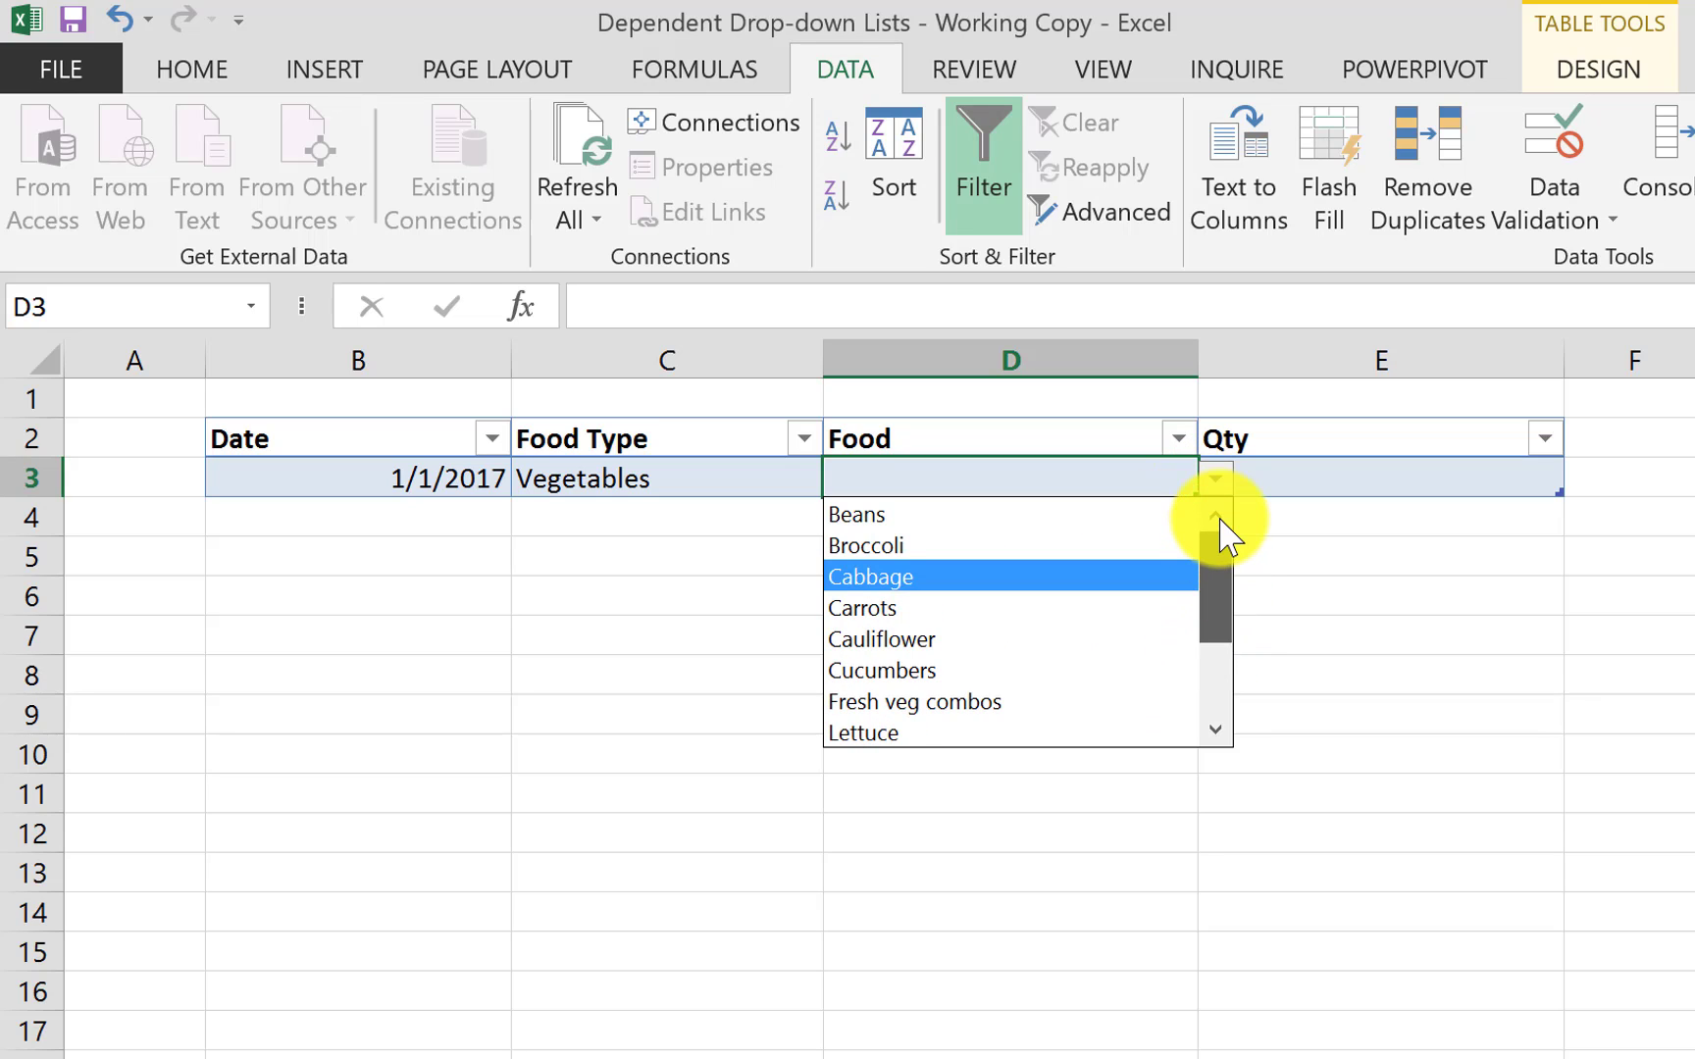
{"action": "scroll", "coordinate": [1218, 556], "scroll_direction": "down", "scroll_amount": 1}
{"action": "scroll", "coordinate": [1135, 541], "scroll_direction": "up", "scroll_amount": 1}
{"action": "left_click", "coordinate": [1135, 544]}
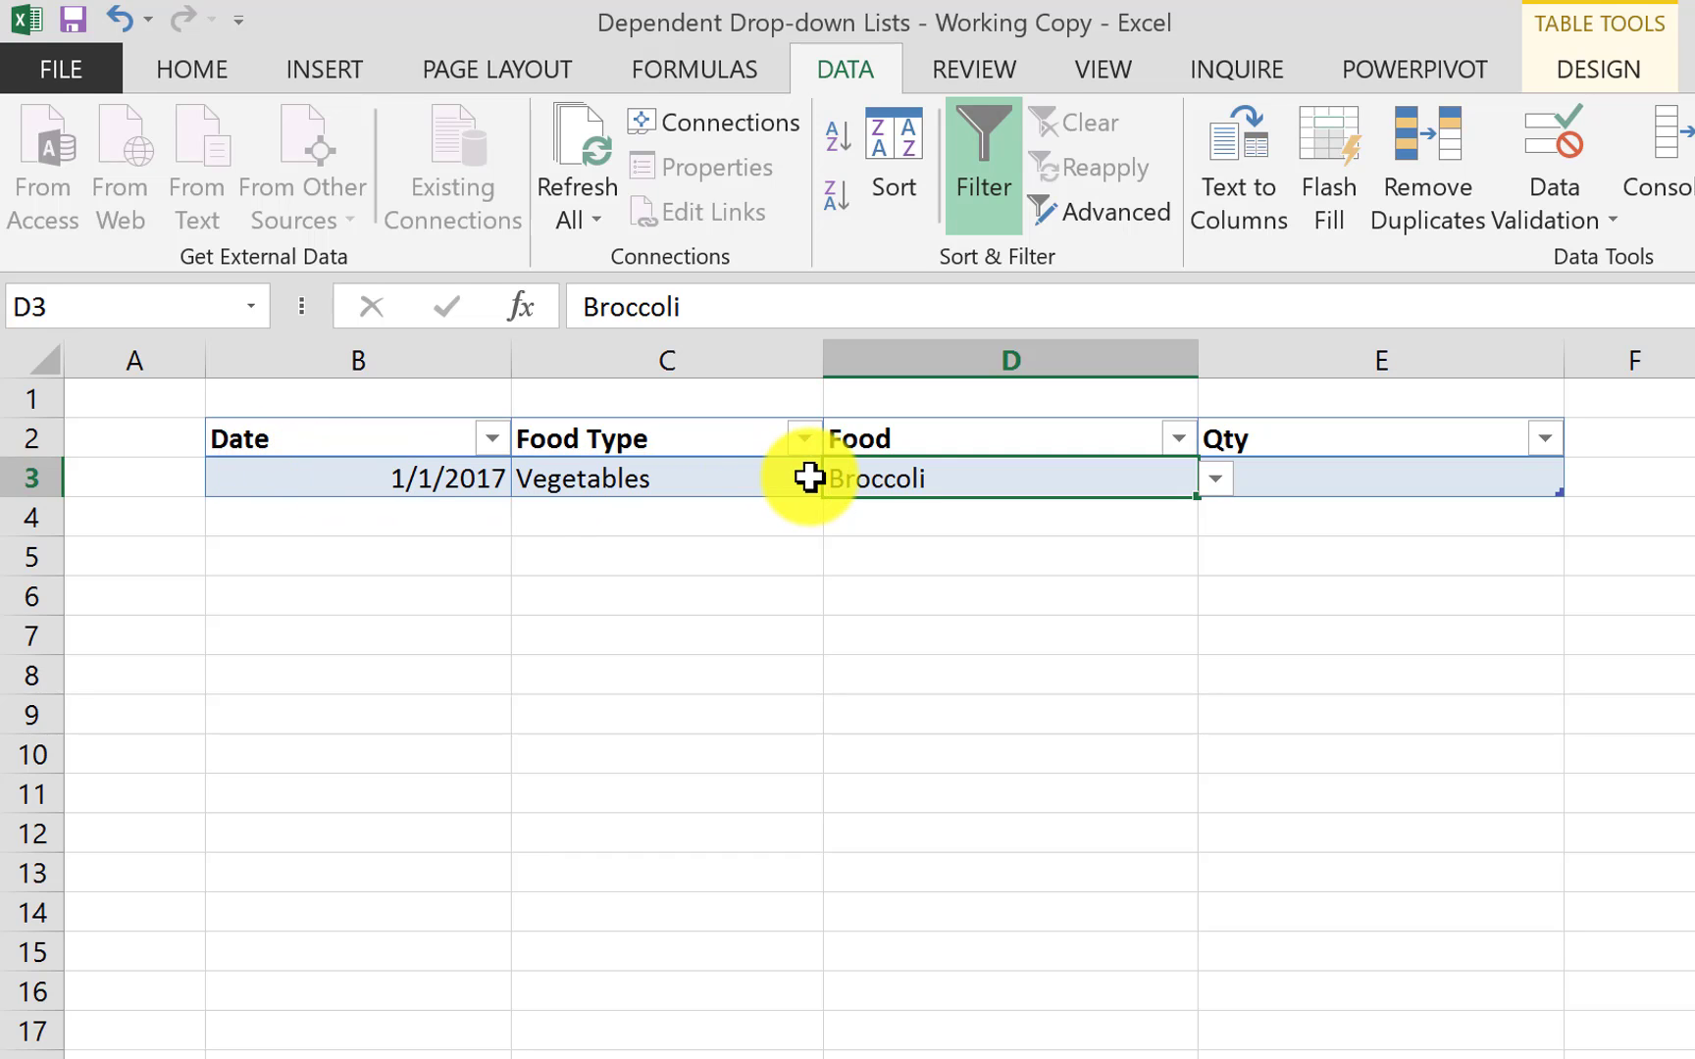
{"action": "left_click", "coordinate": [346, 525]}
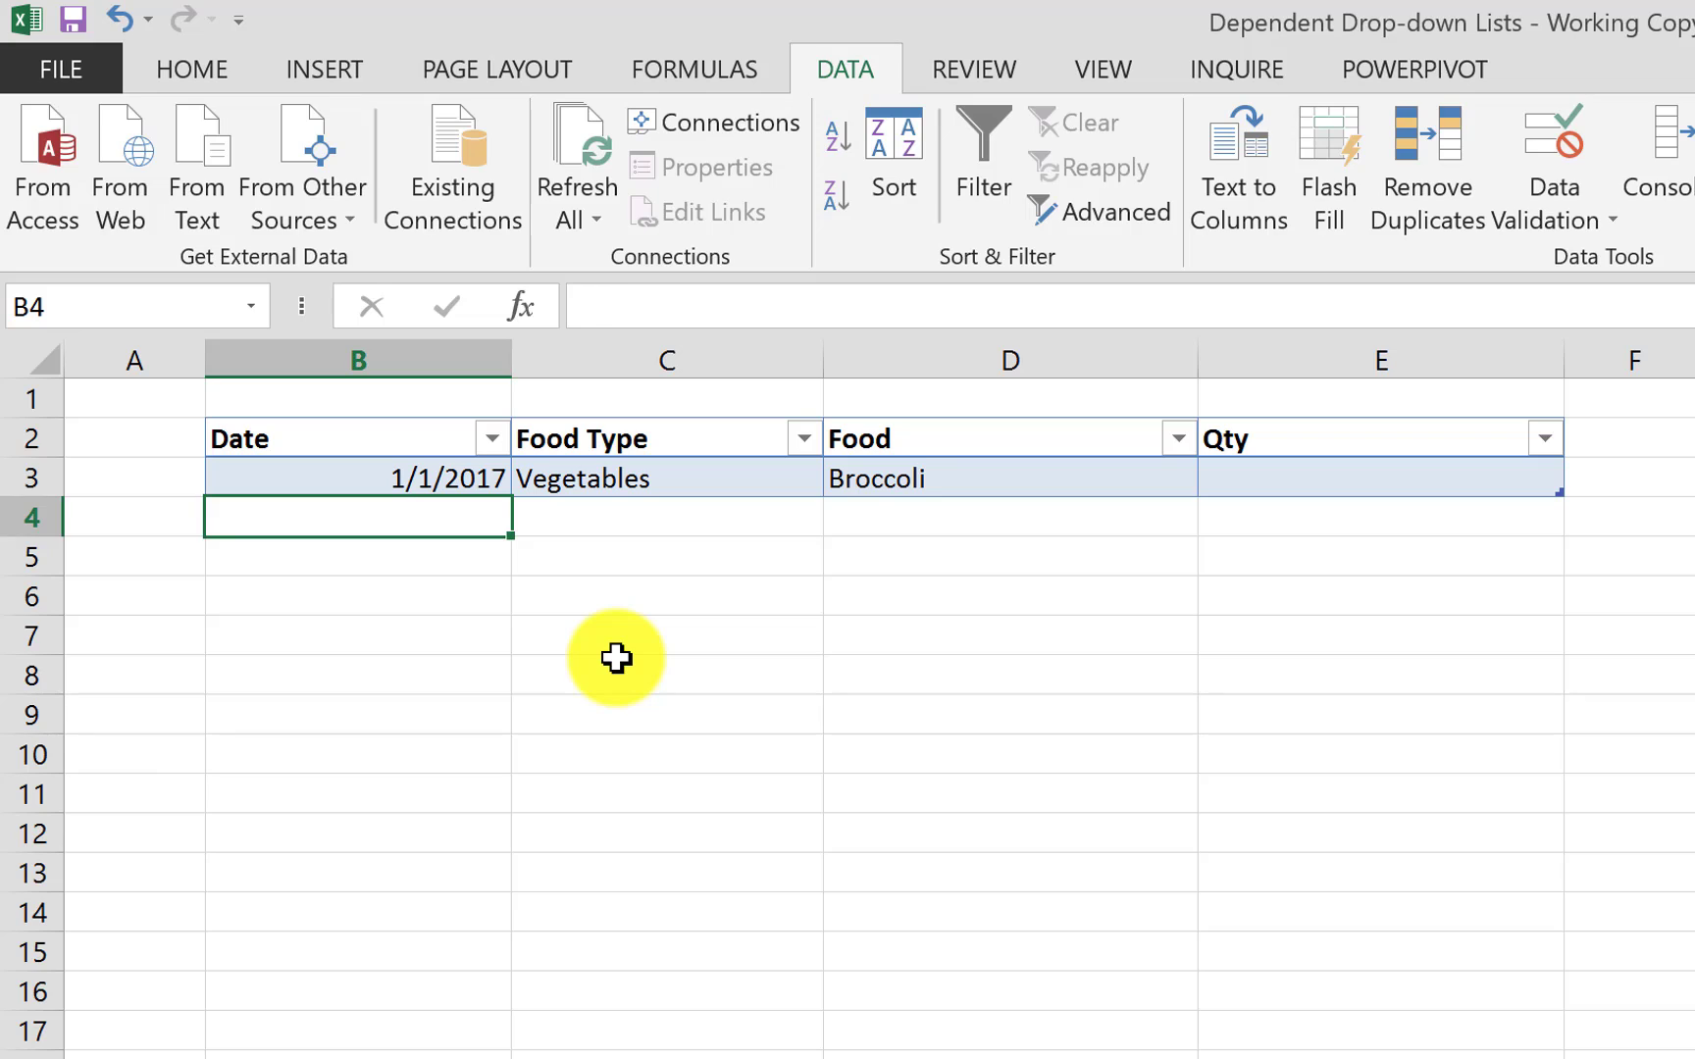
Step: Type 1/2/2017 in B4, pick Fruits in C4, then Coconut from D4's fruit list
{"action": "type", "text": "1/2"}
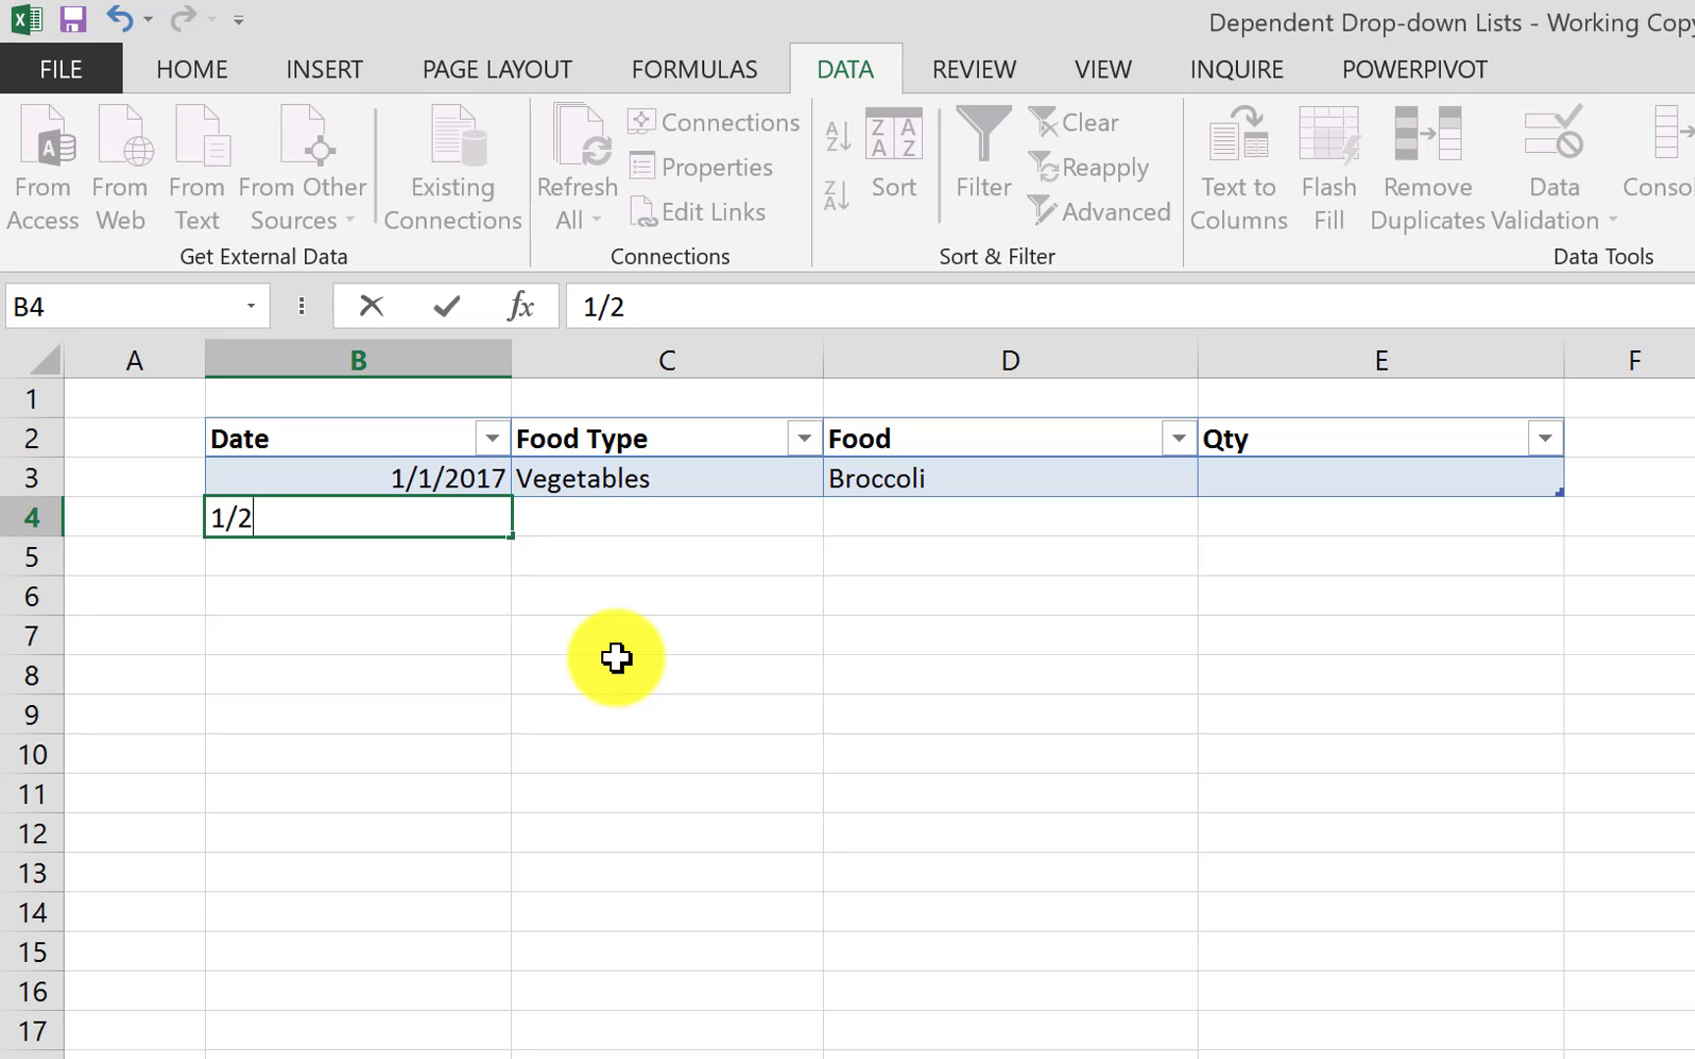
{"action": "type", "text": "/201"}
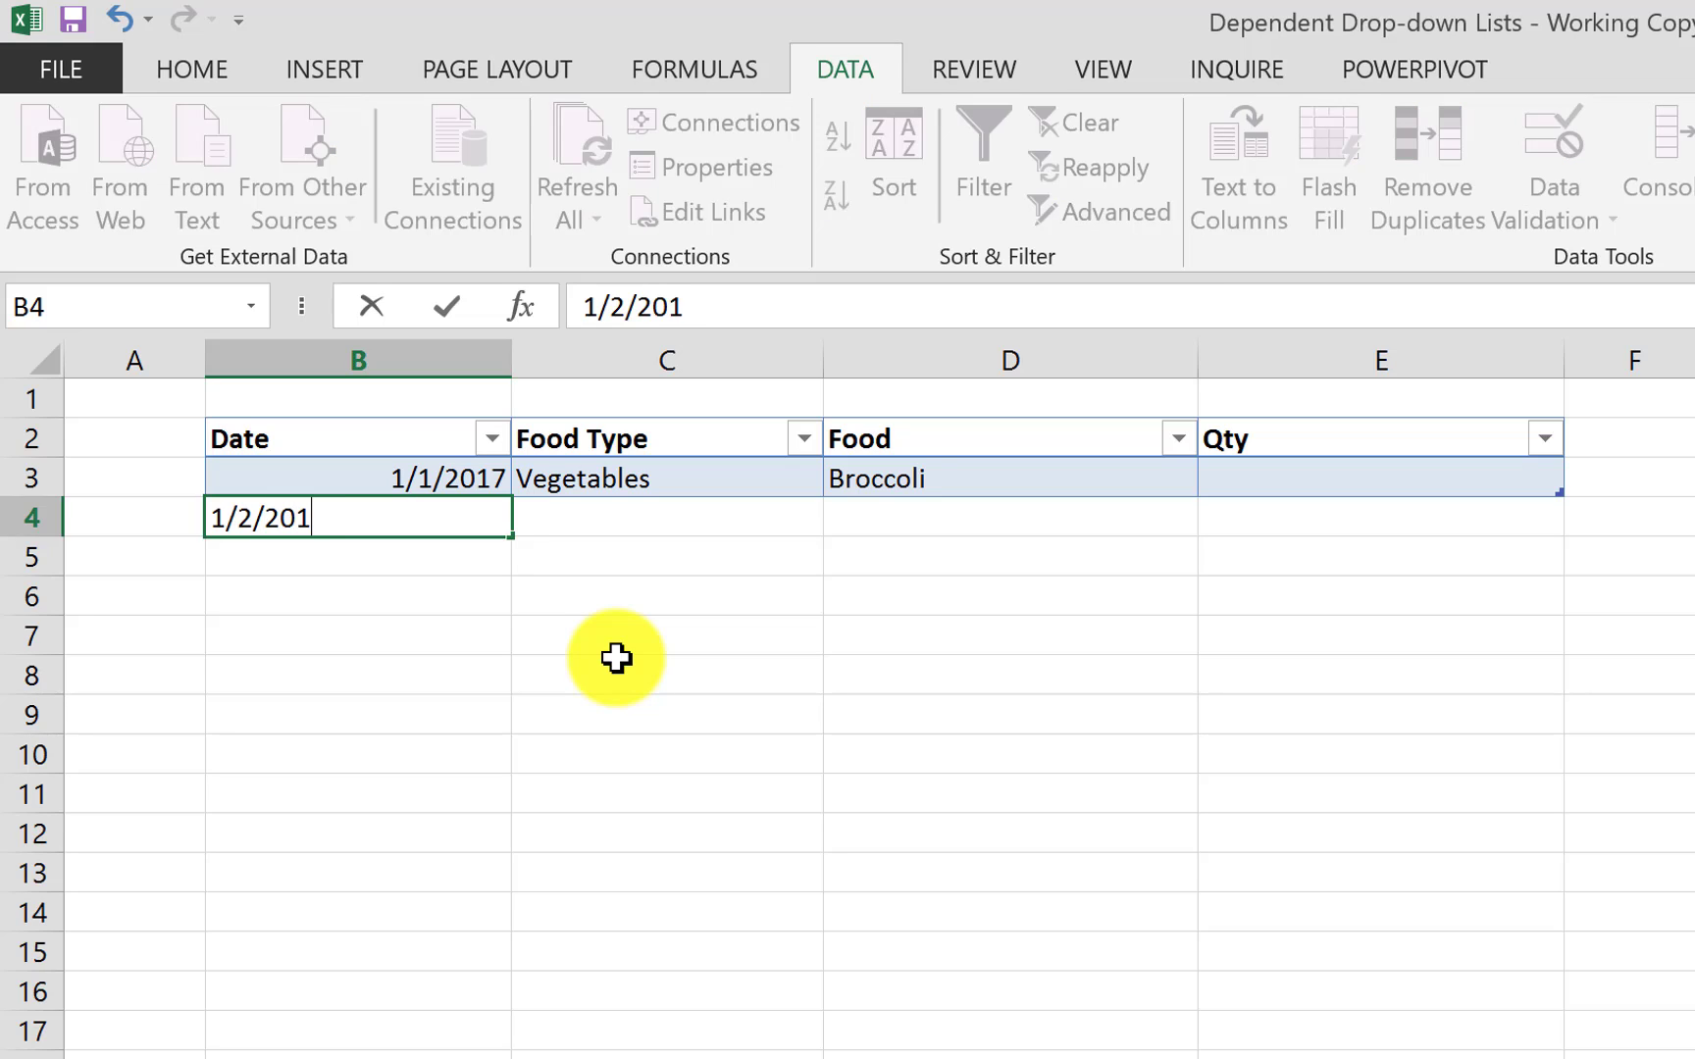
{"action": "type", "text": "7"}
{"action": "key", "text": "Tab"}
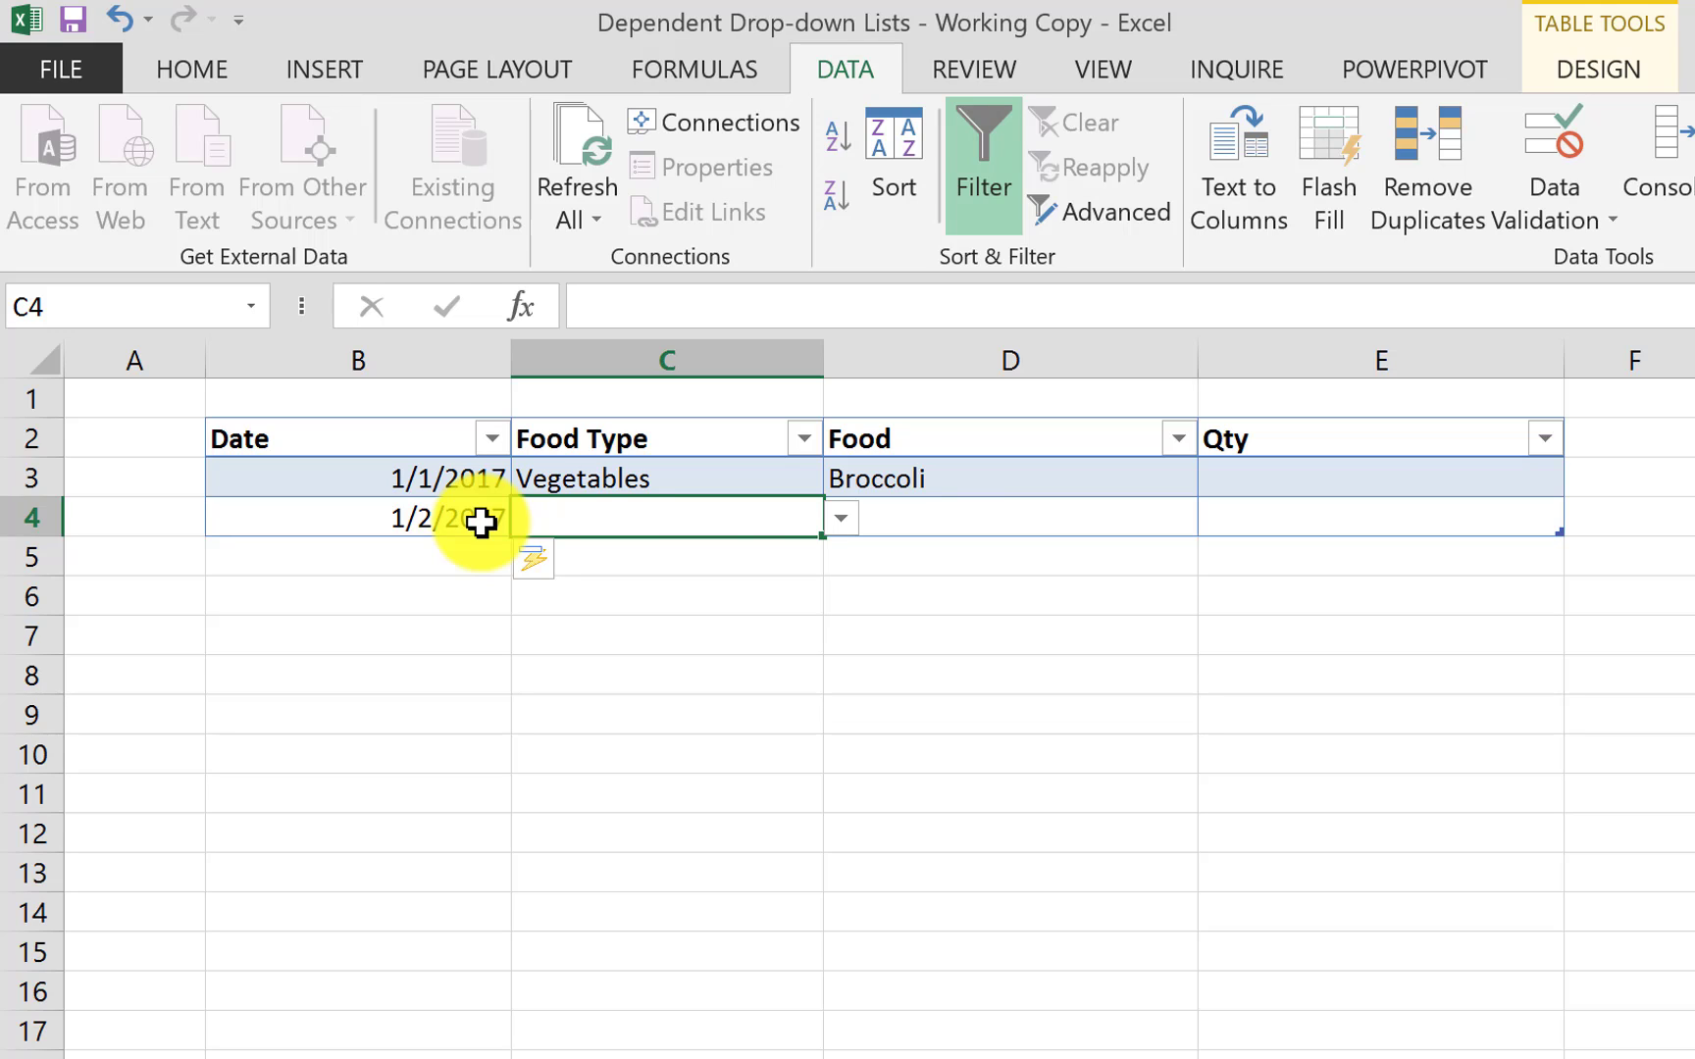
{"action": "left_click", "coordinate": [840, 517]}
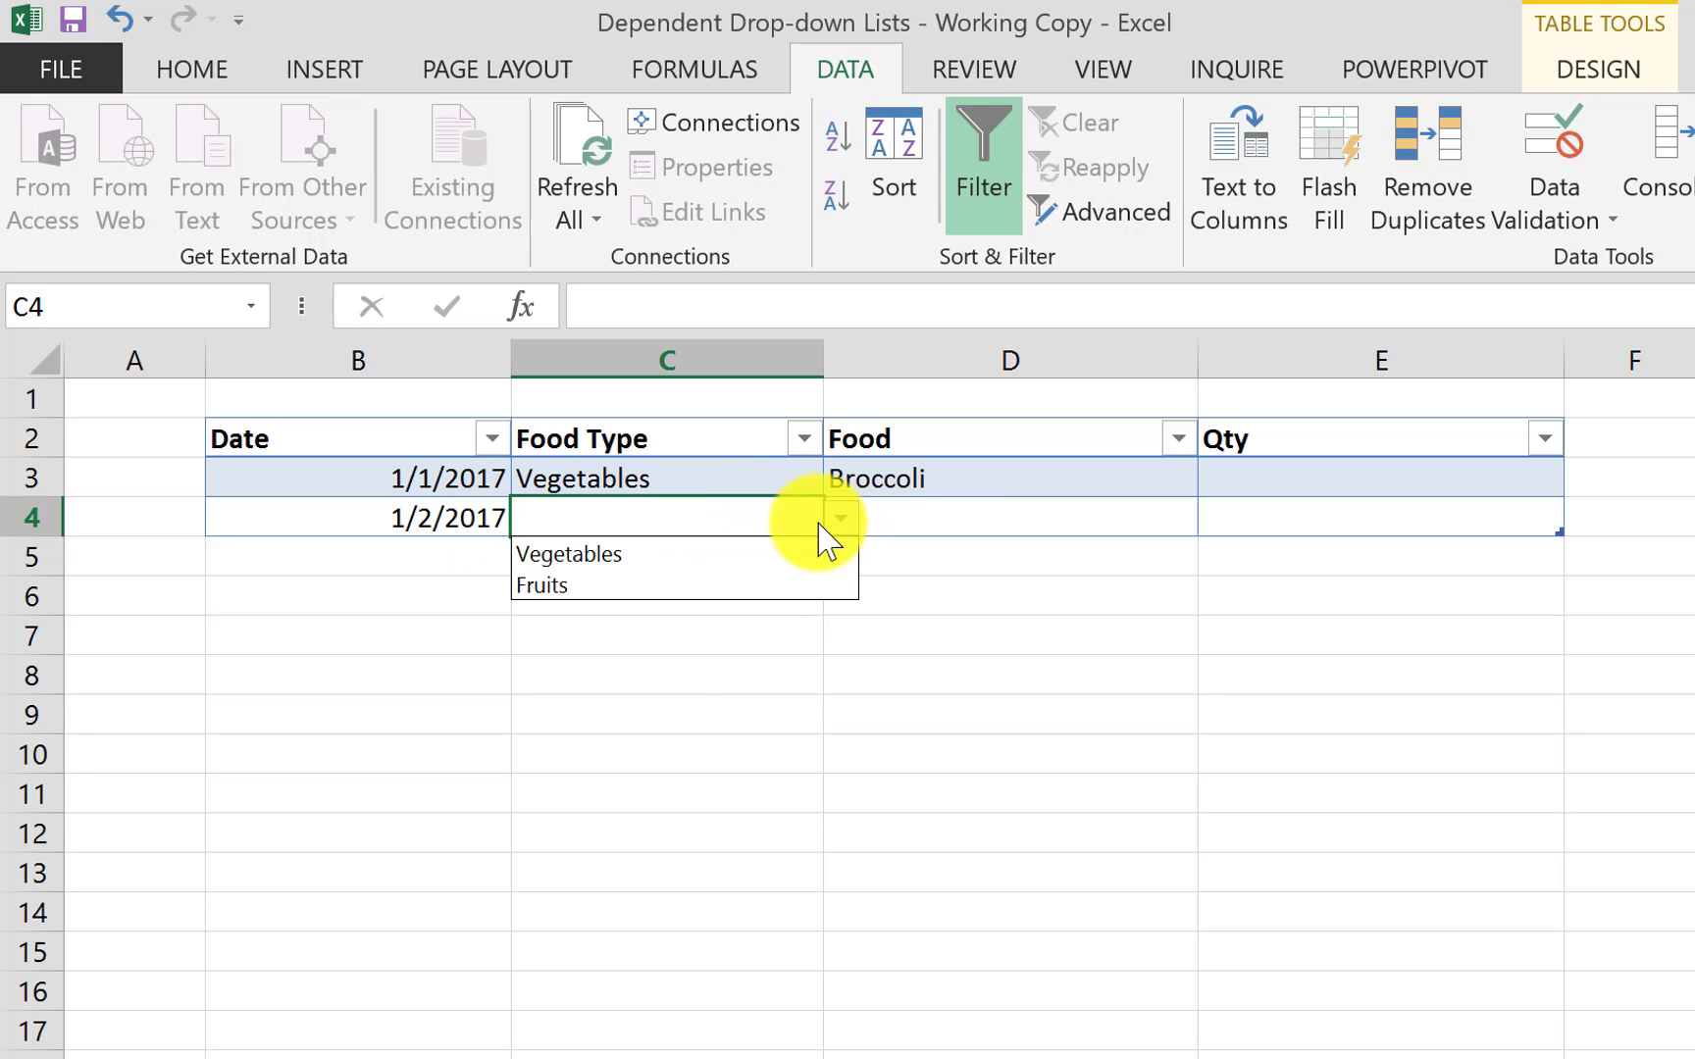
{"action": "left_click", "coordinate": [716, 586]}
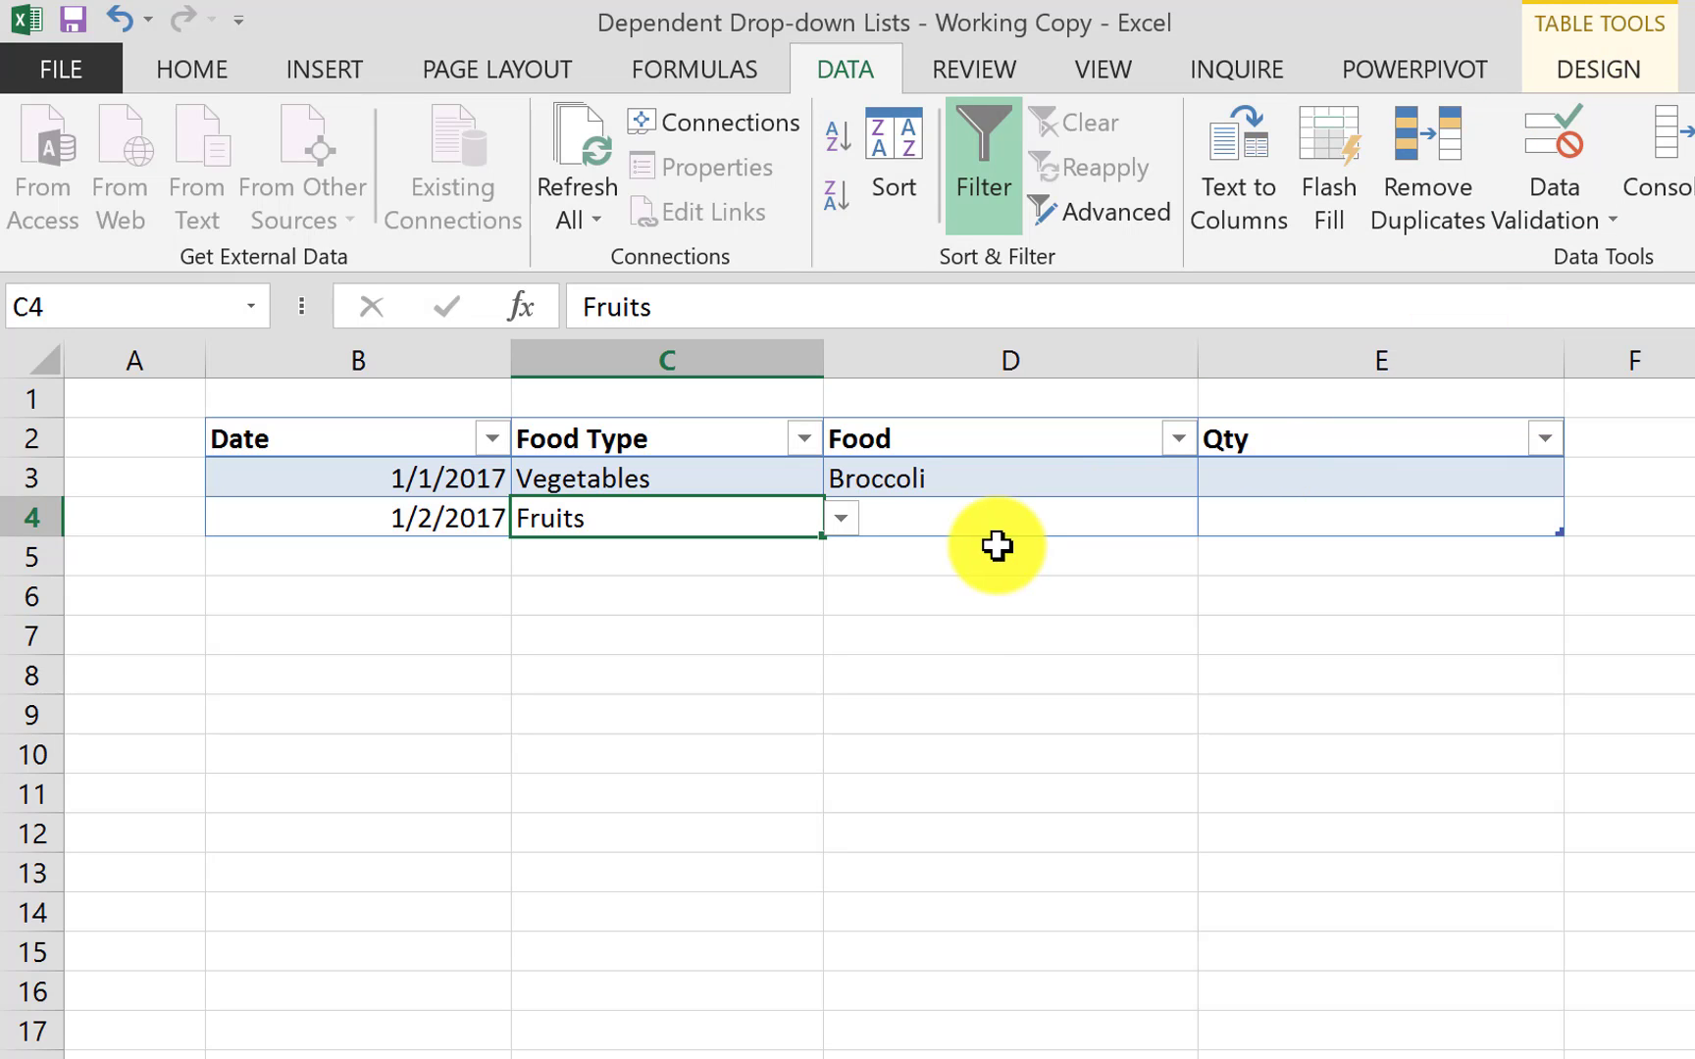
{"action": "left_click", "coordinate": [969, 520]}
{"action": "left_click", "coordinate": [1218, 520]}
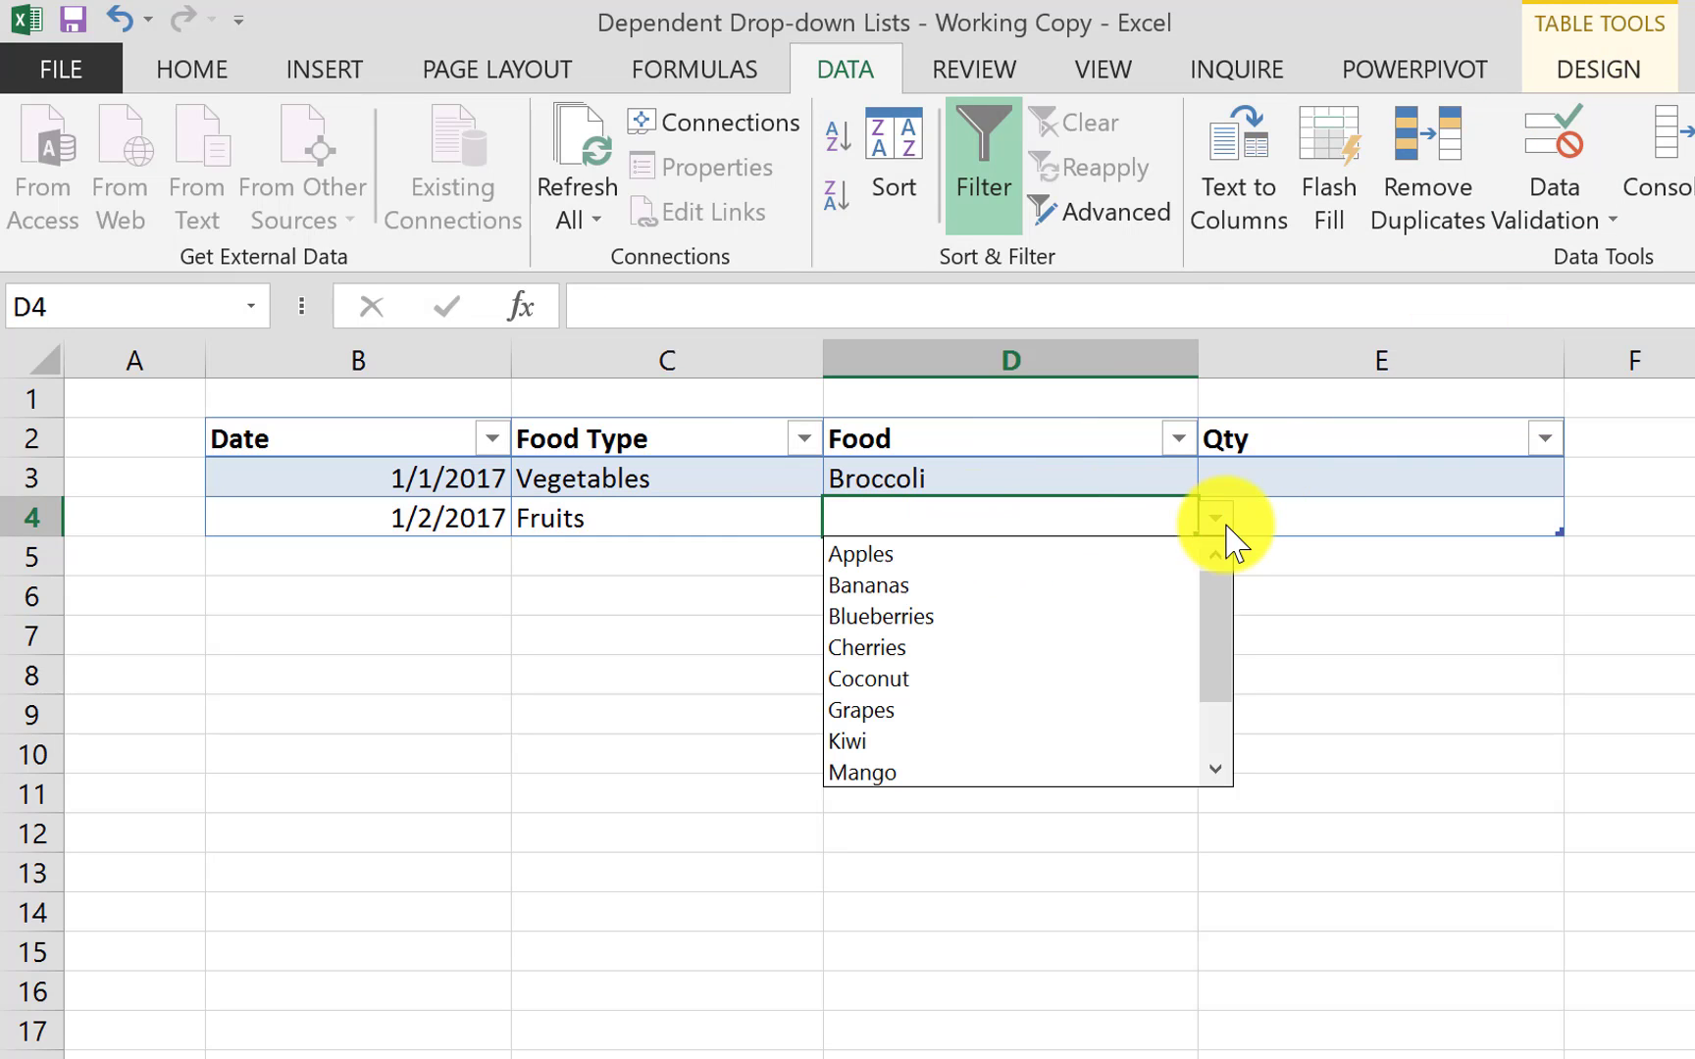
{"action": "left_click", "coordinate": [985, 679]}
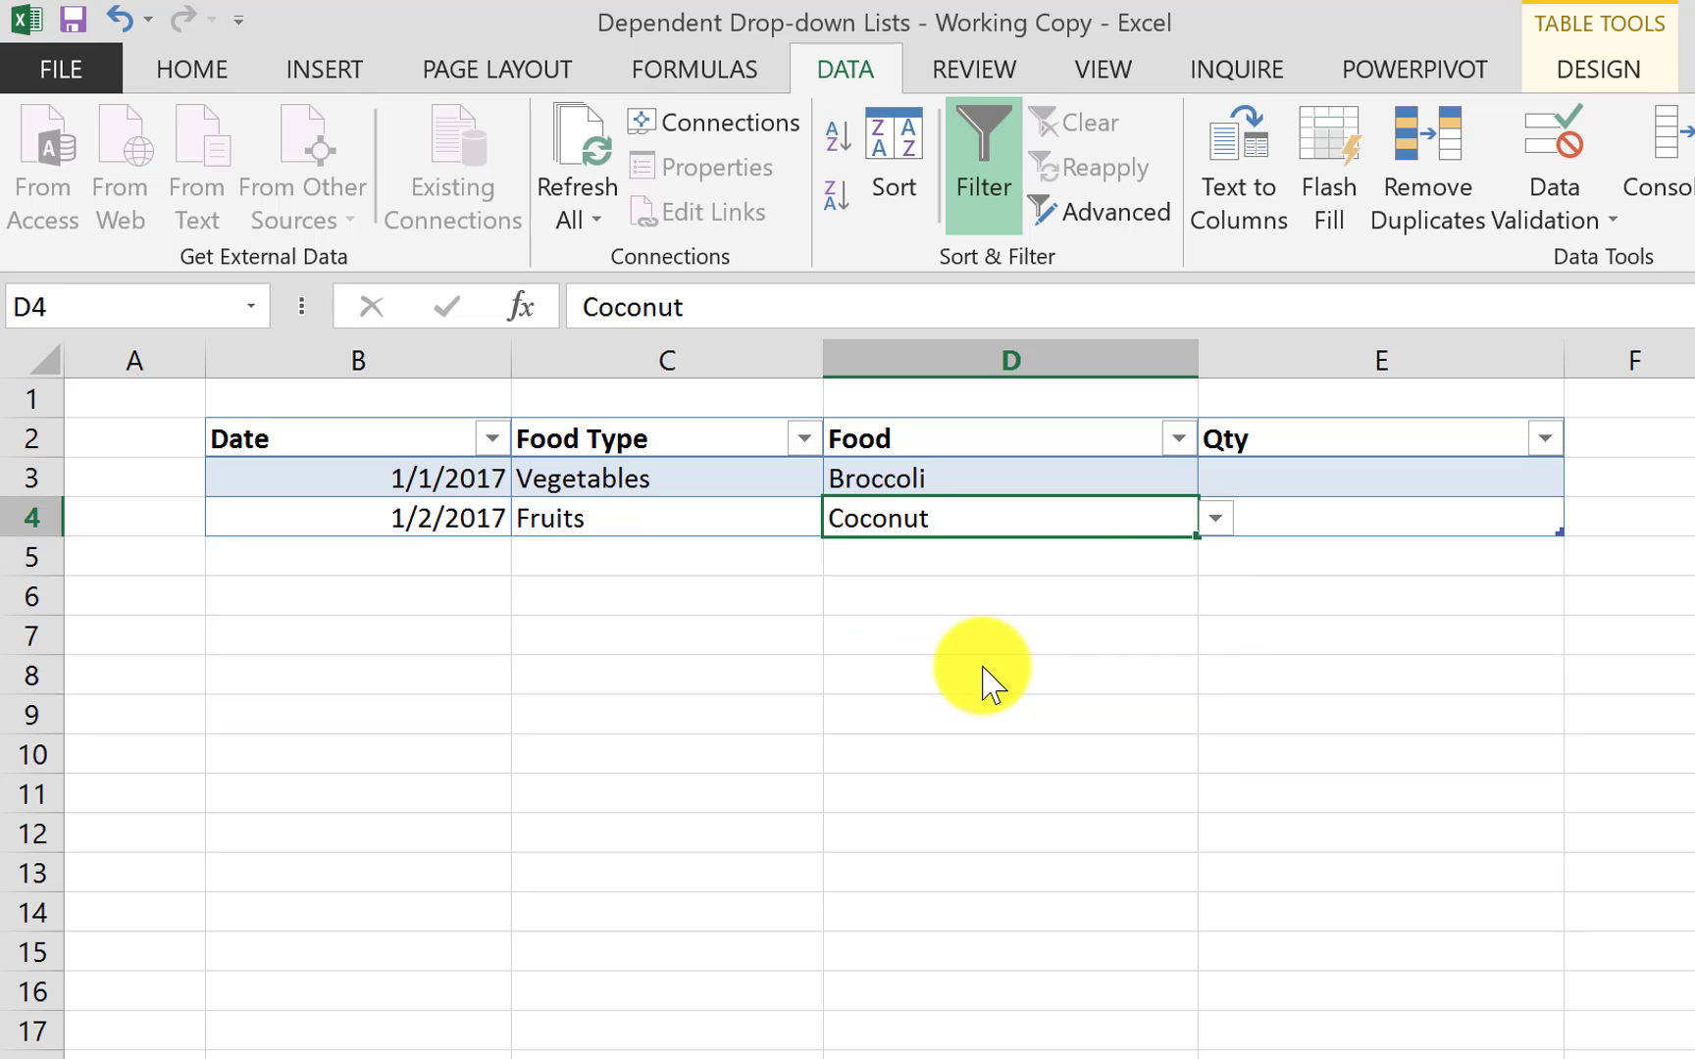
{"action": "left_click", "coordinate": [1295, 485]}
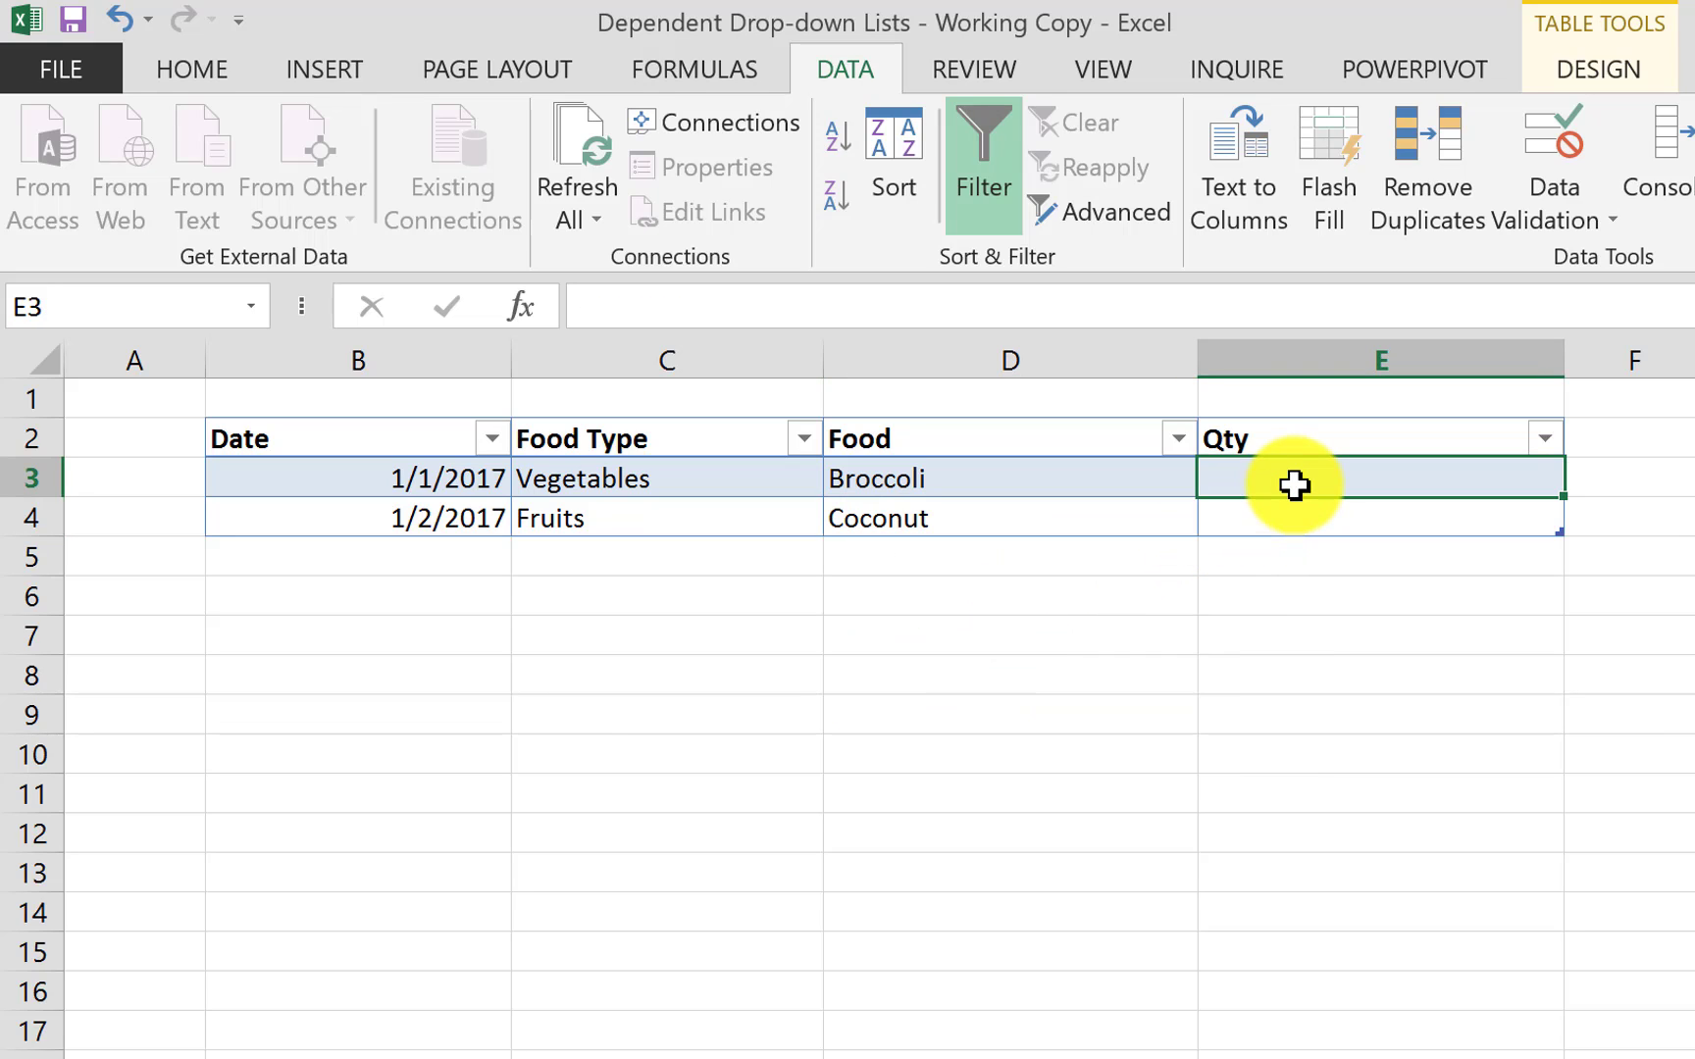
Step: Enter quantities 11 and 22 in cells E3 and E4
{"action": "type", "text": "11"}
{"action": "key", "text": "Return"}
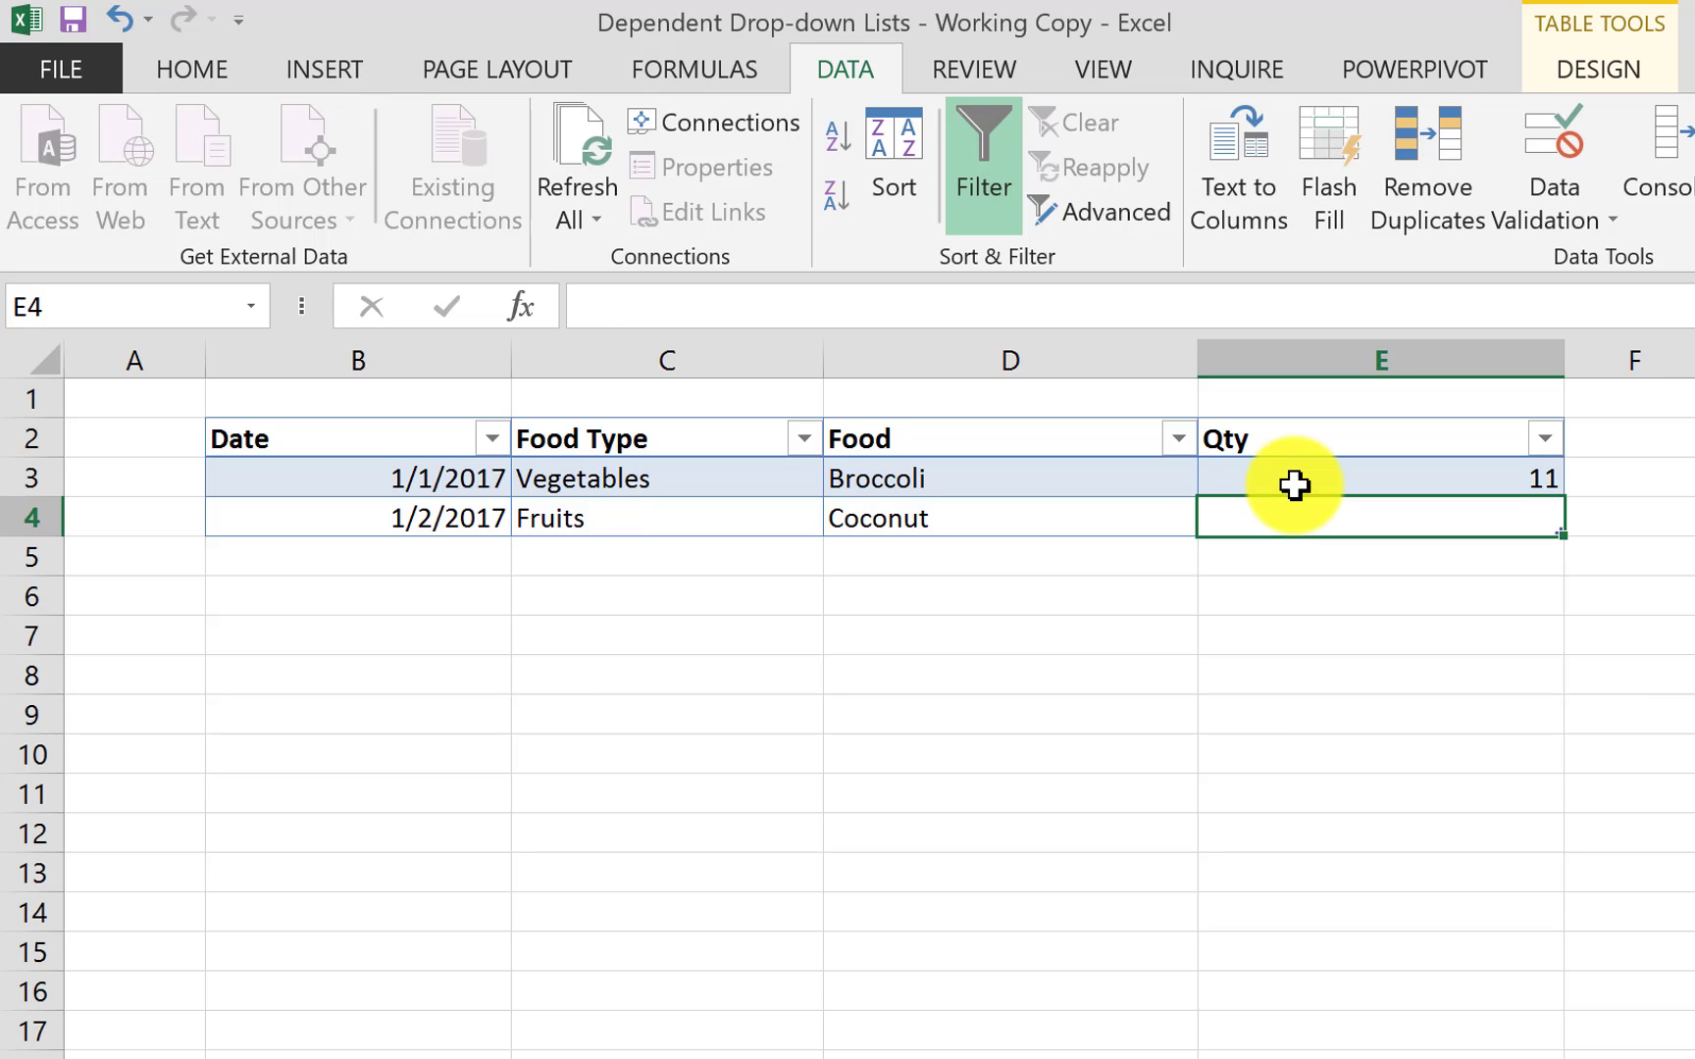
{"action": "type", "text": "22"}
{"action": "key", "text": "Return"}
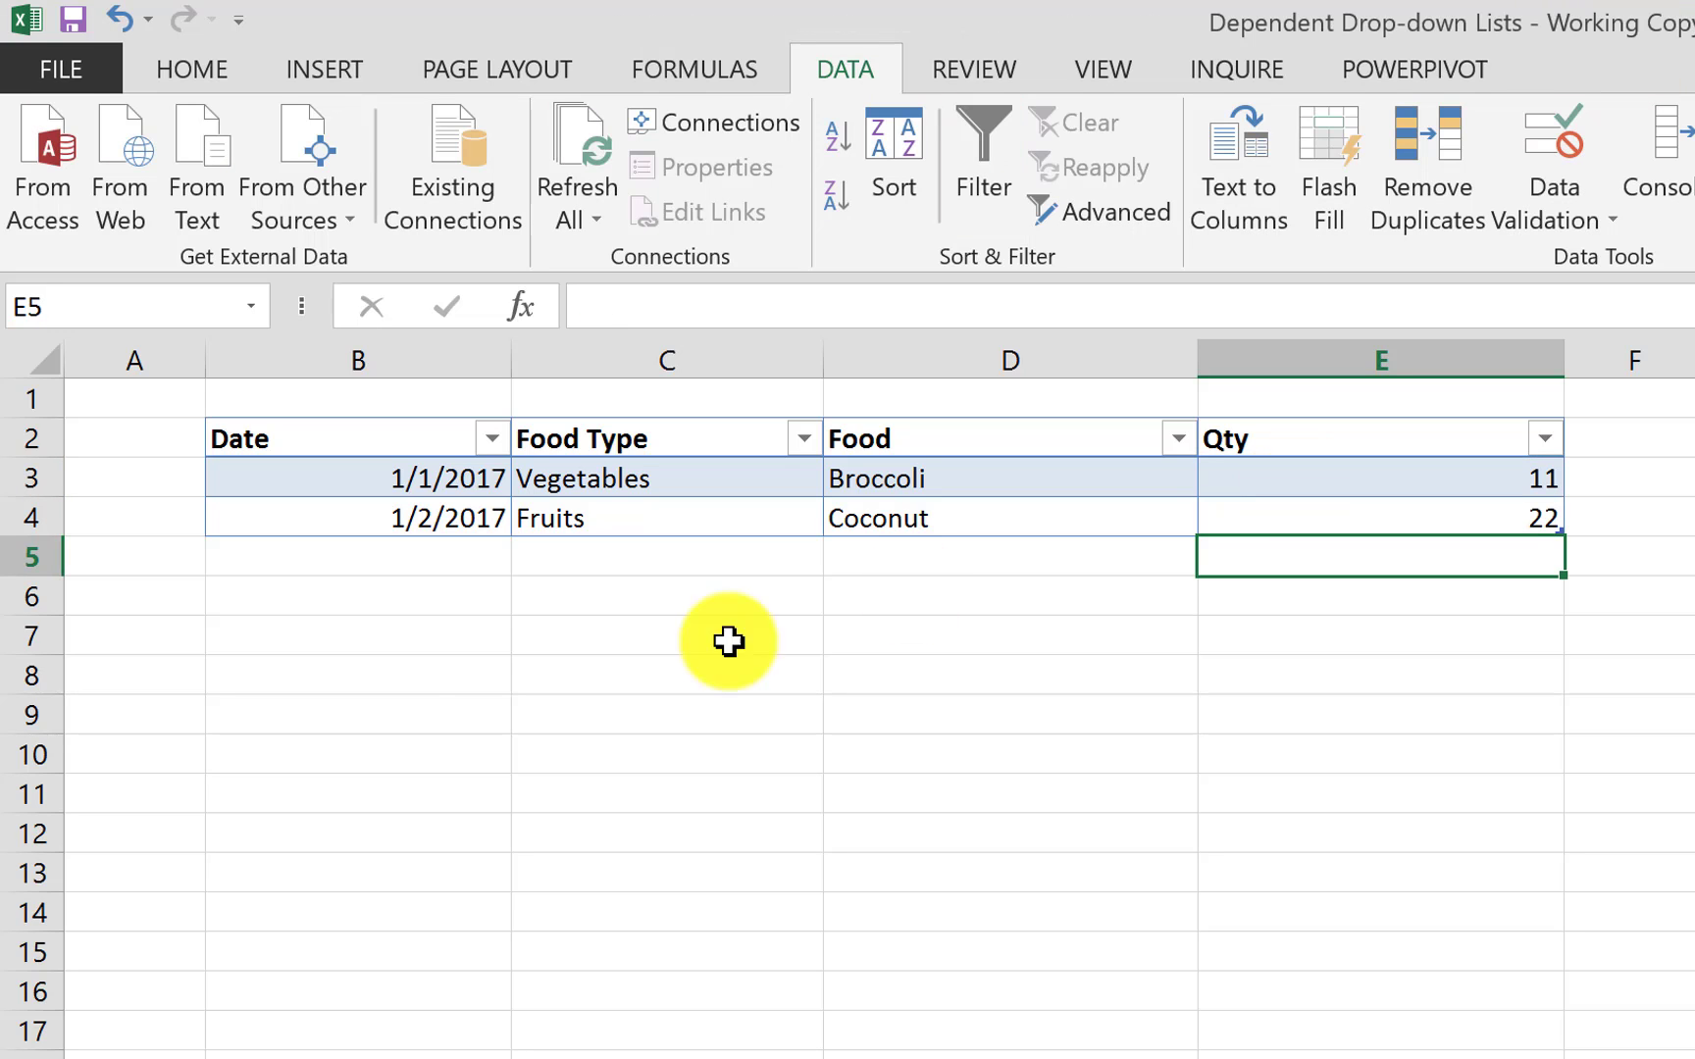
Step: Enter the date 1/3/2017 in the Date cell B5
{"action": "left_click", "coordinate": [424, 555]}
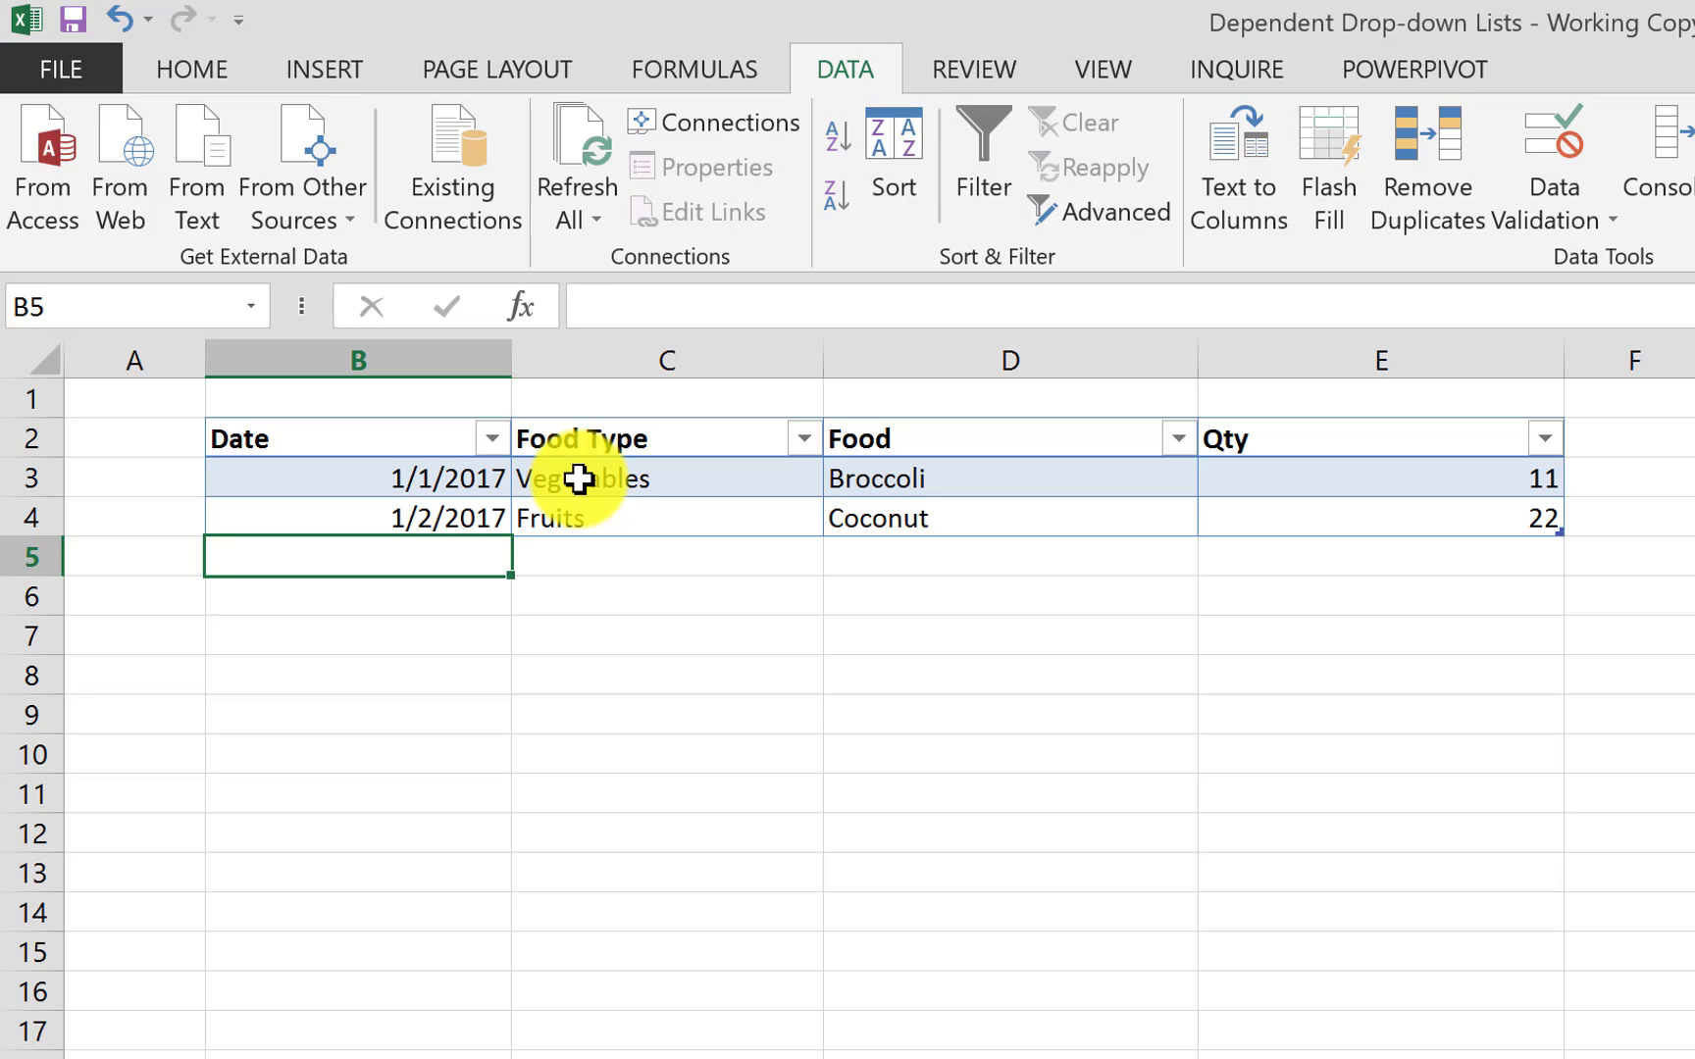
{"action": "type", "text": "1/3"}
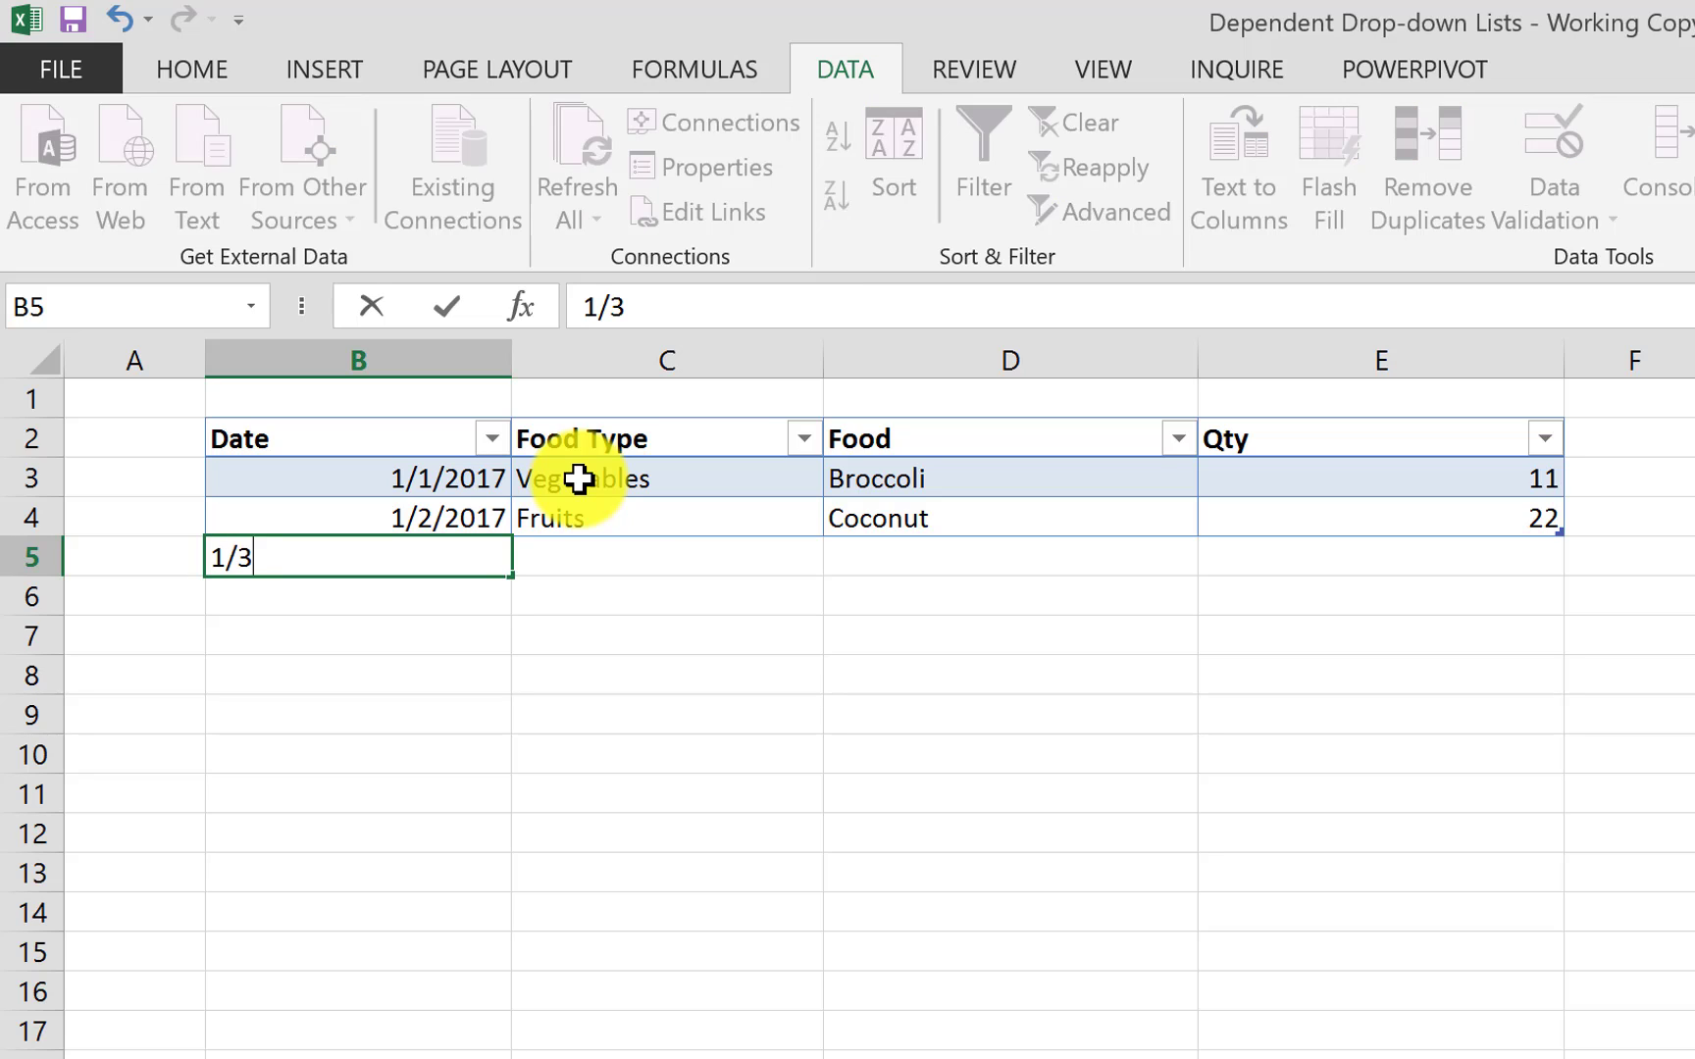
{"action": "key", "text": "Escape"}
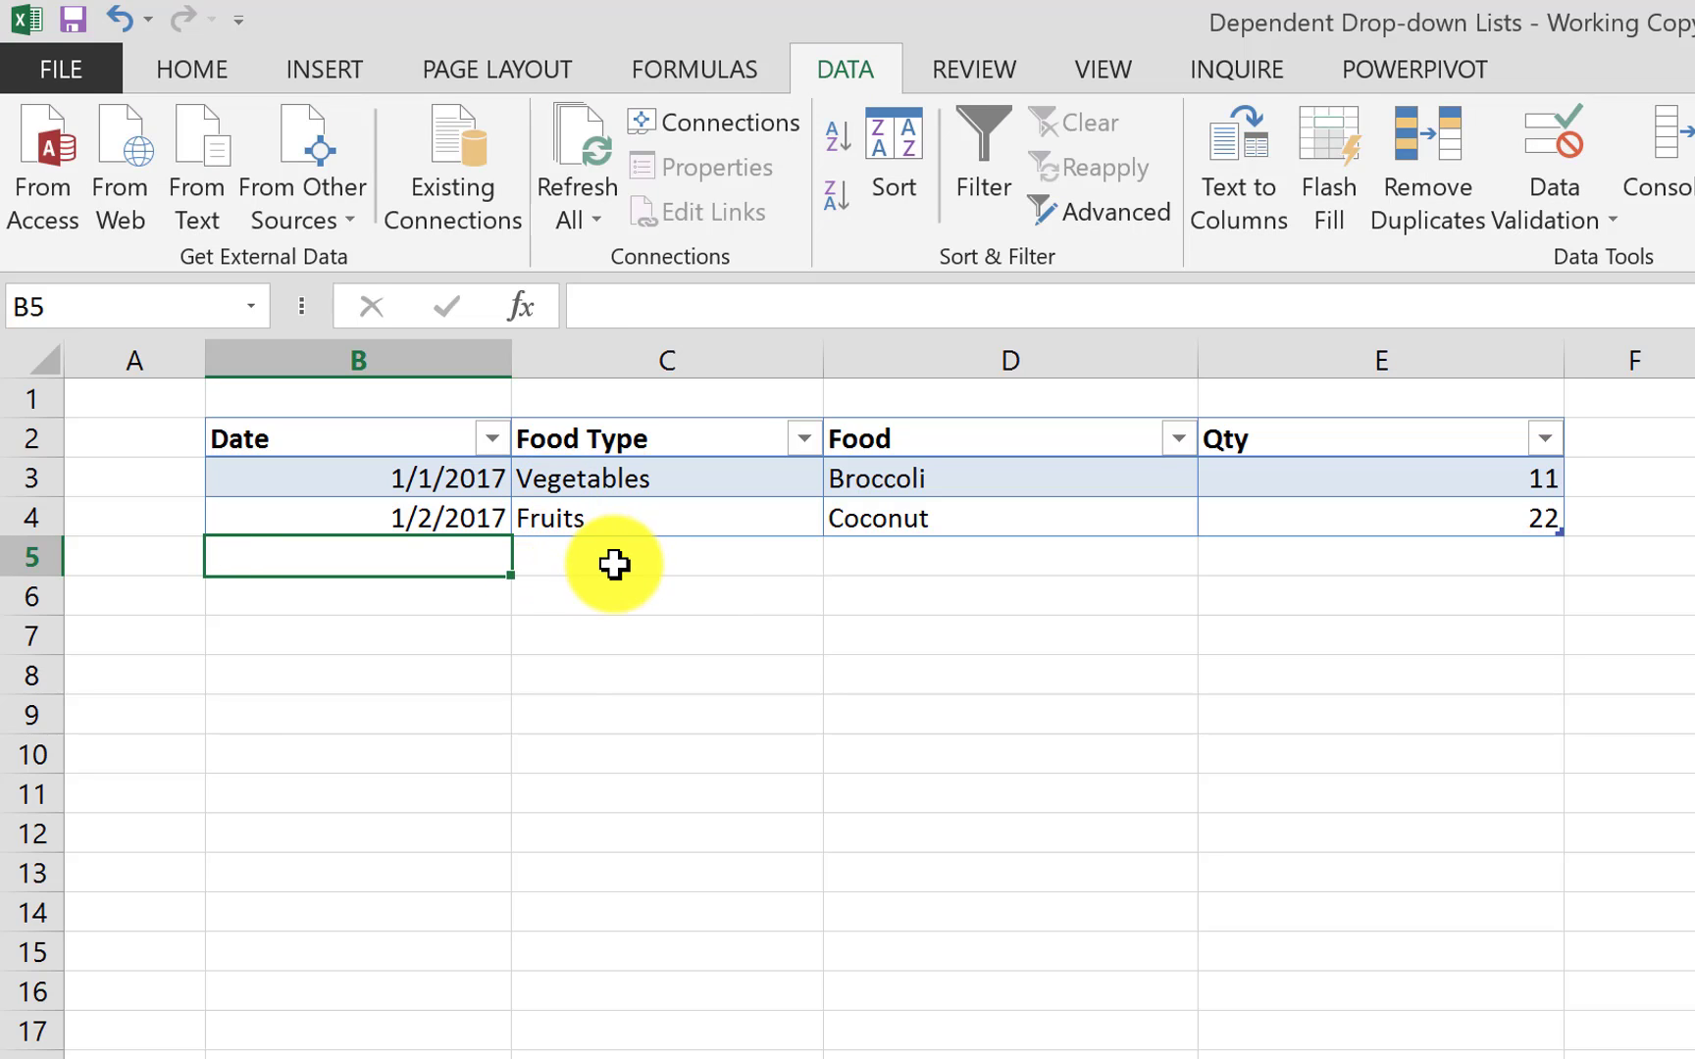
{"action": "left_click", "coordinate": [677, 564]}
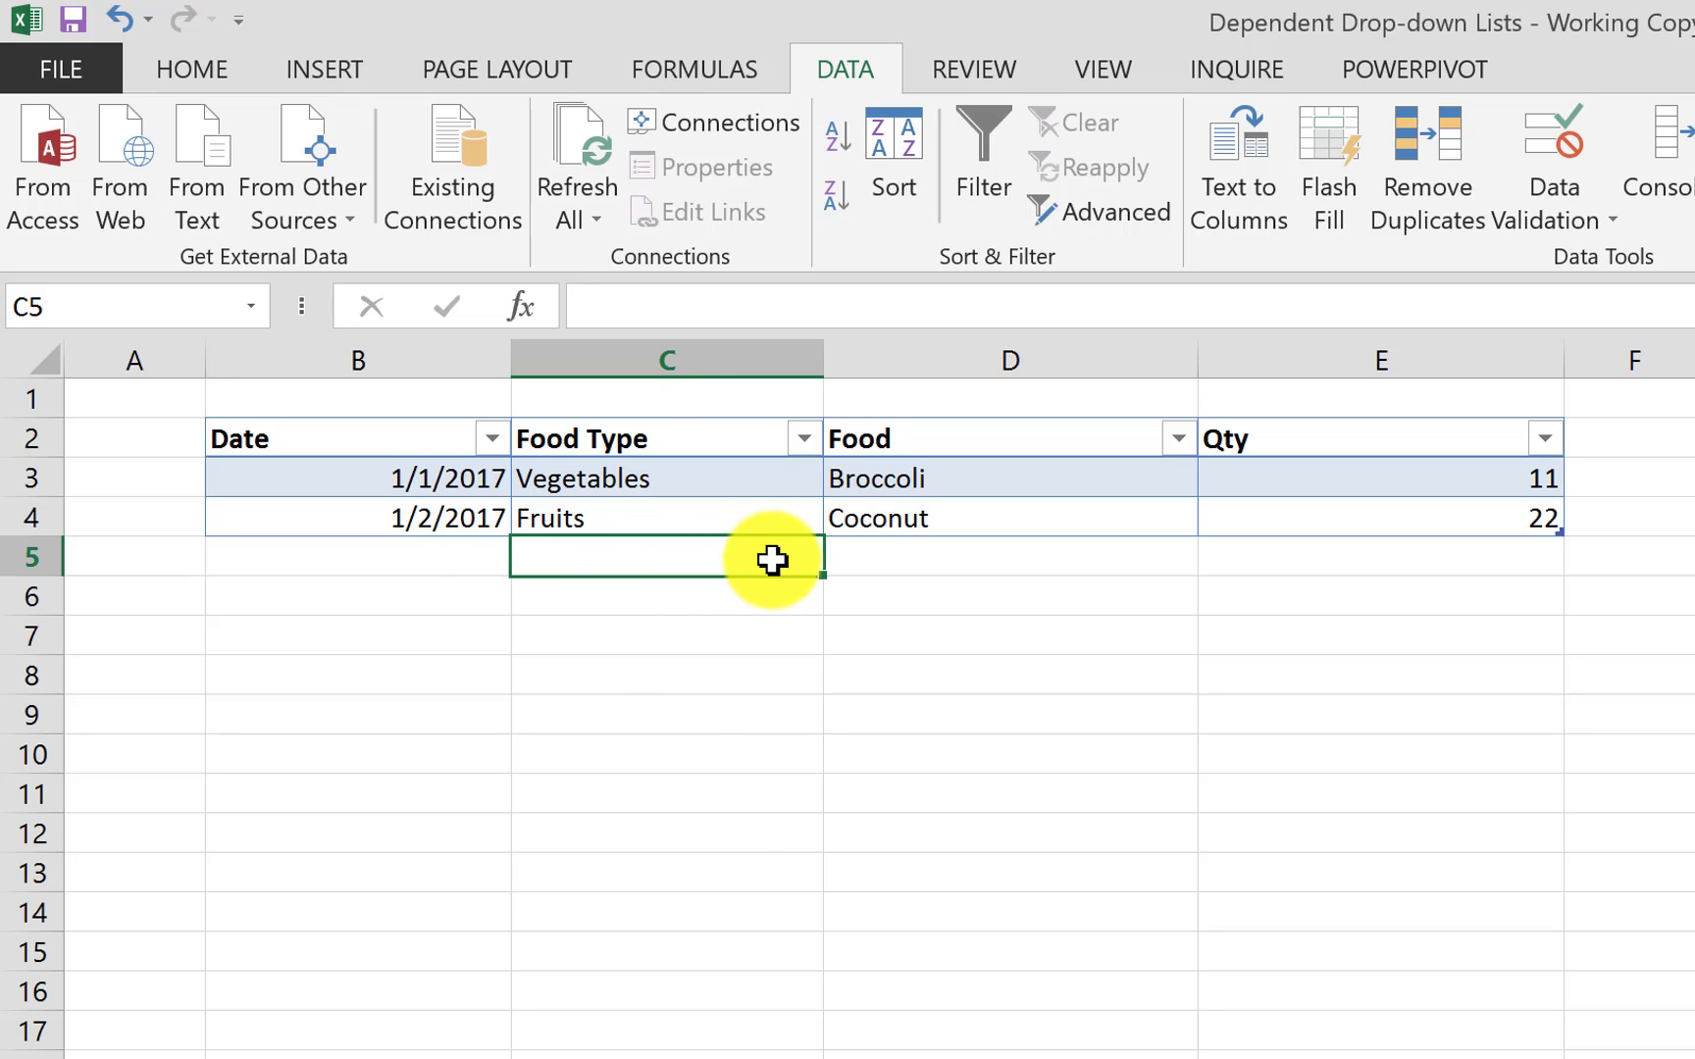
{"action": "left_click", "coordinate": [321, 562]}
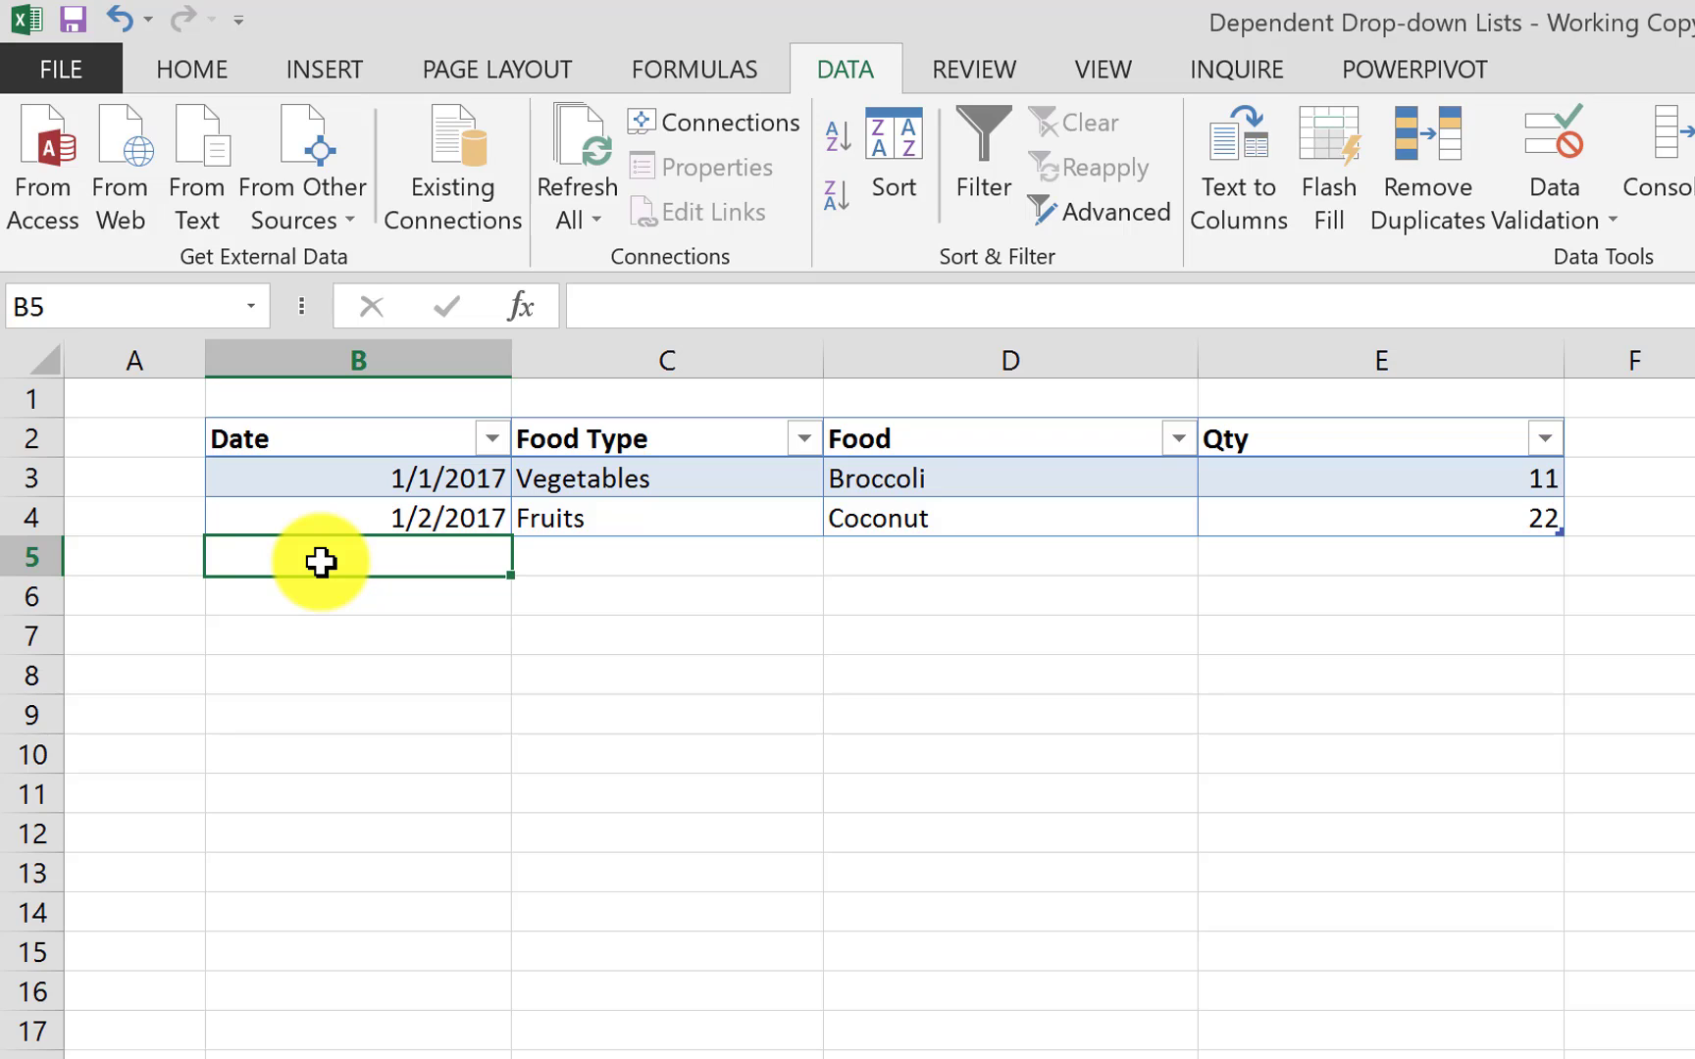
{"action": "type", "text": "1/3/"}
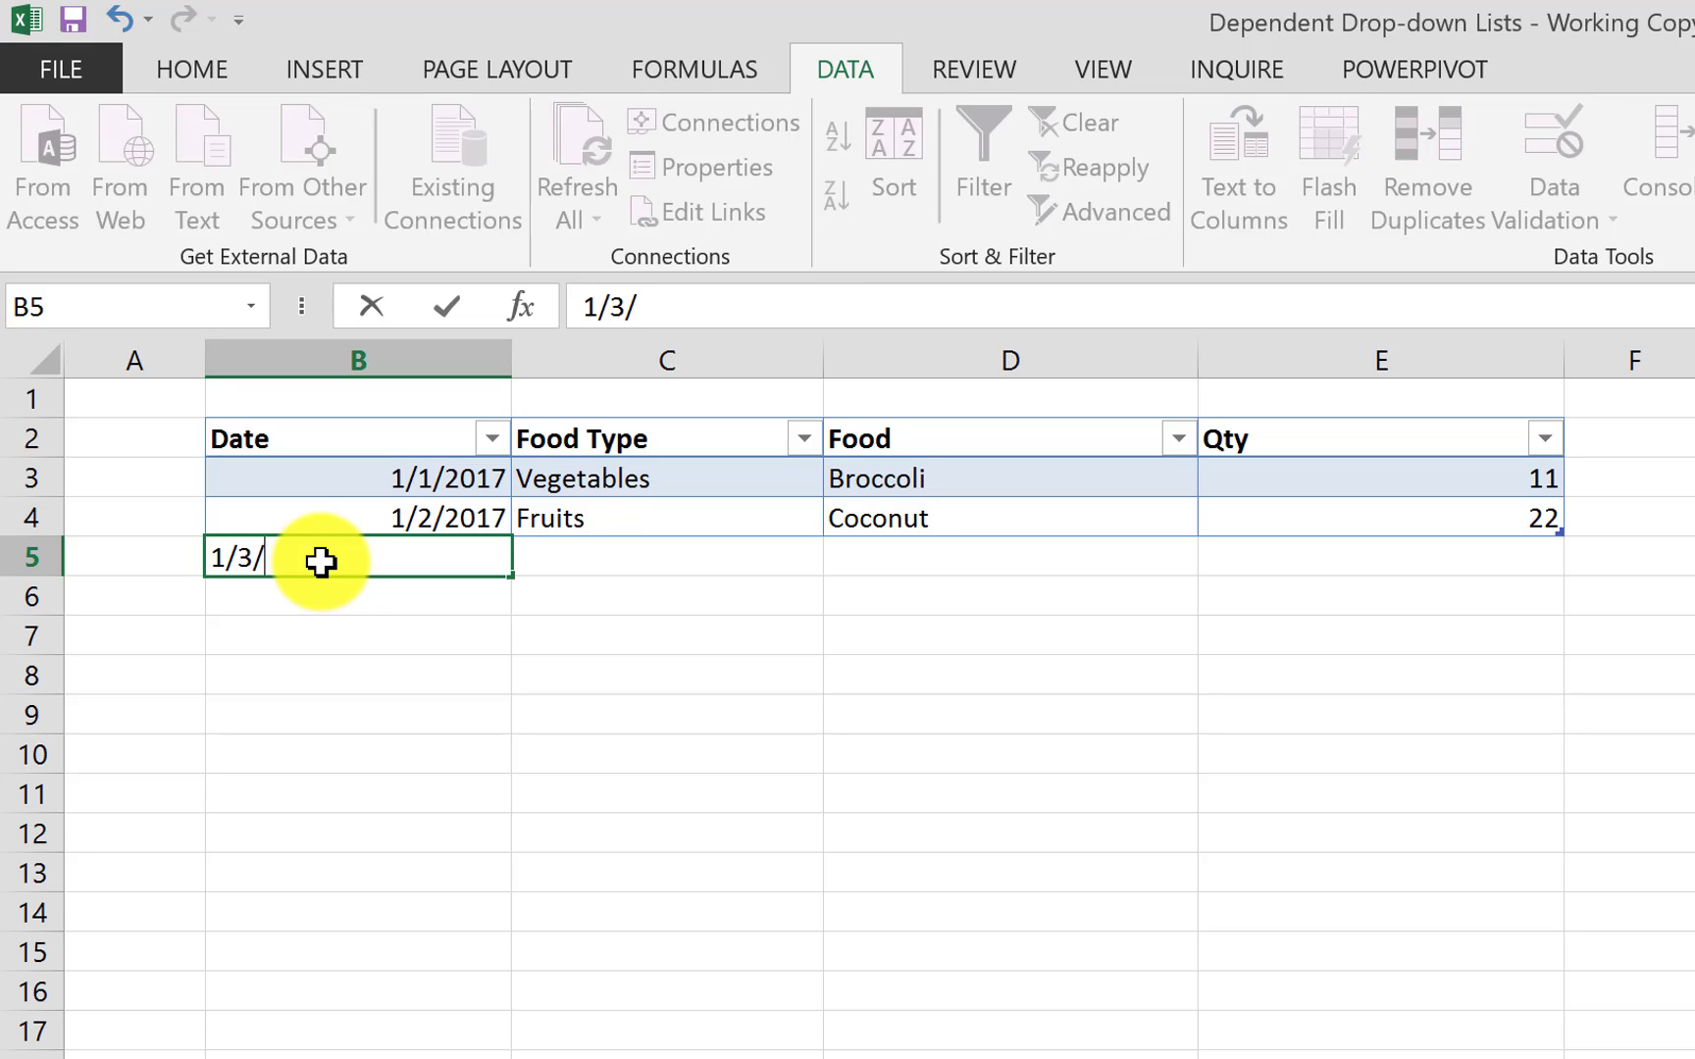
{"action": "type", "text": "2017"}
{"action": "left_click", "coordinate": [564, 556]}
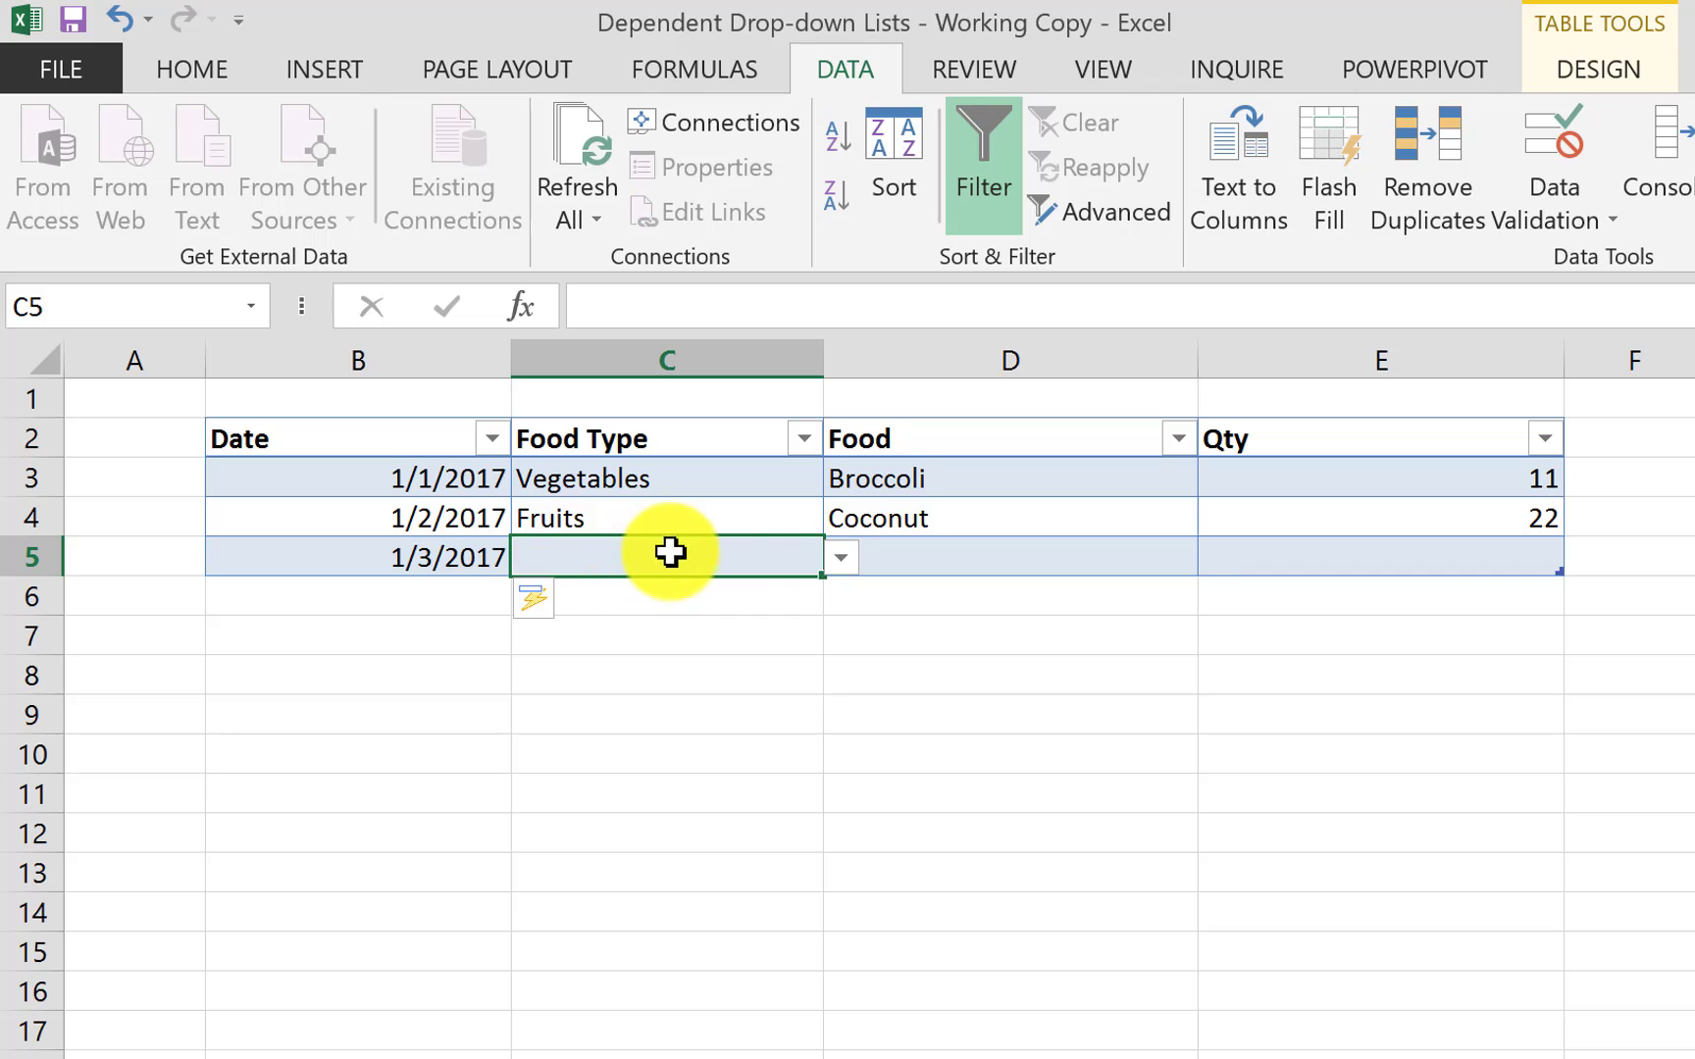
Step: Pick Vegetables as the Food Type in C5 and Broccoli as the Food in D5
{"action": "left_click", "coordinate": [841, 560]}
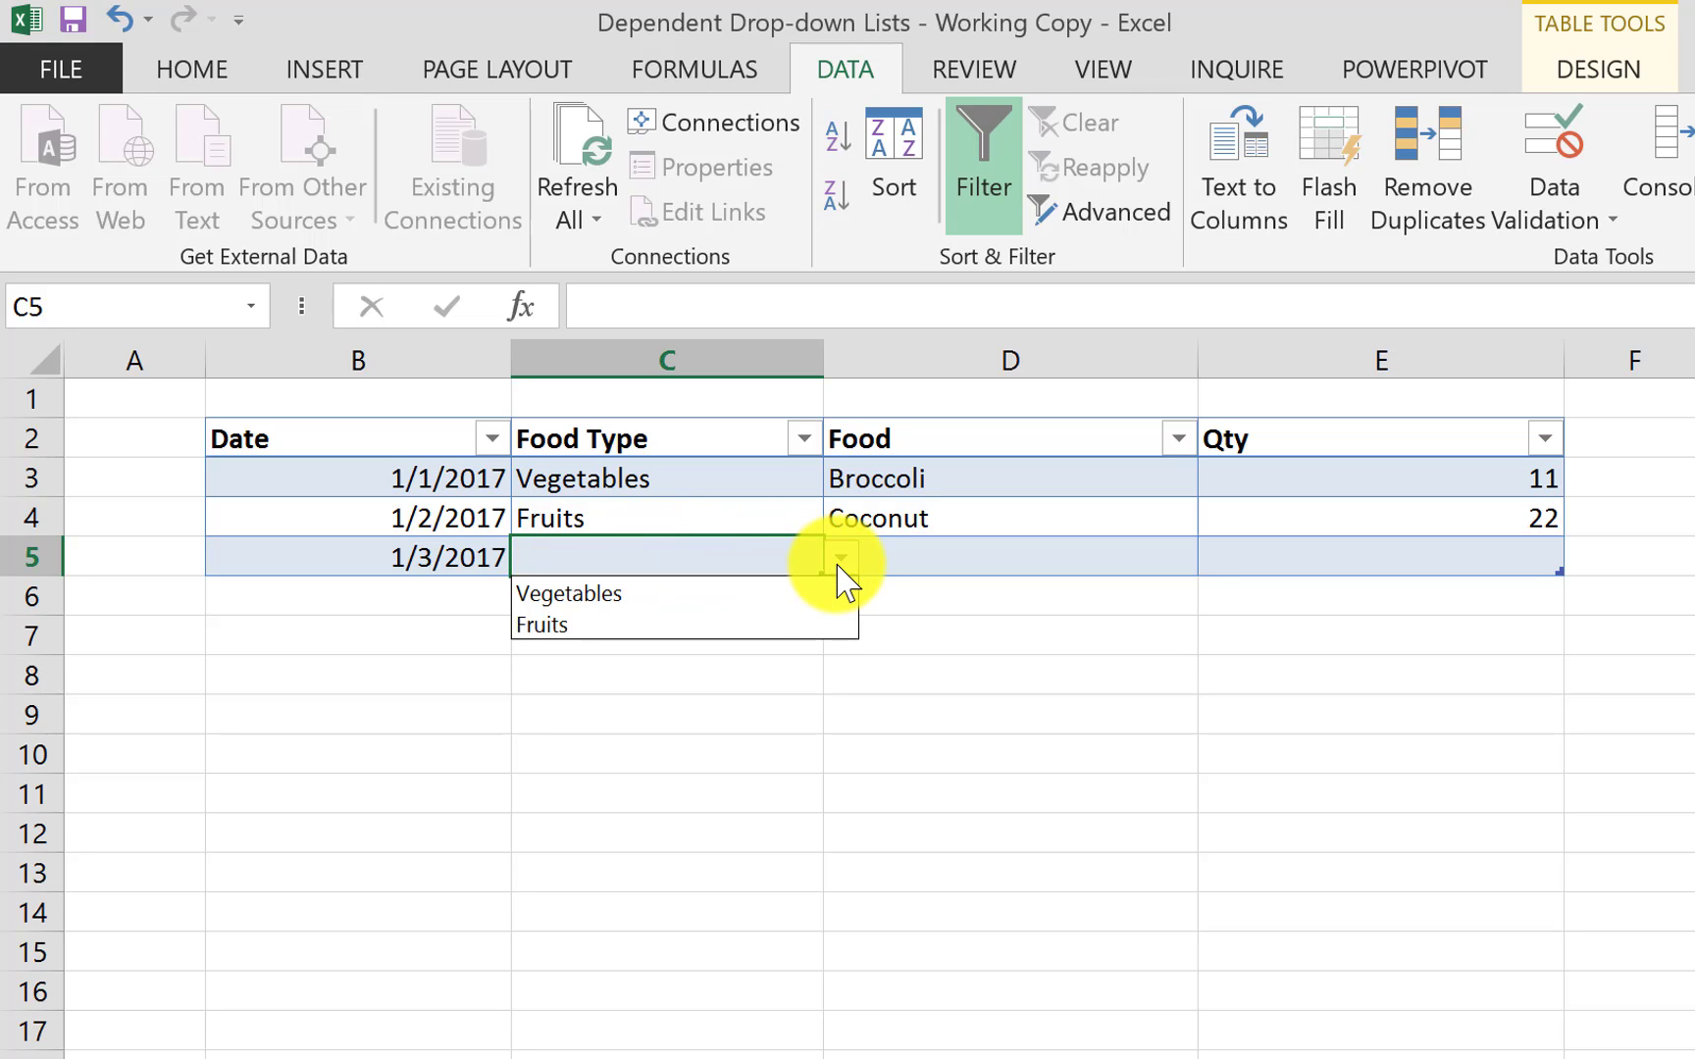
{"action": "left_click", "coordinate": [784, 596]}
{"action": "left_click", "coordinate": [950, 564]}
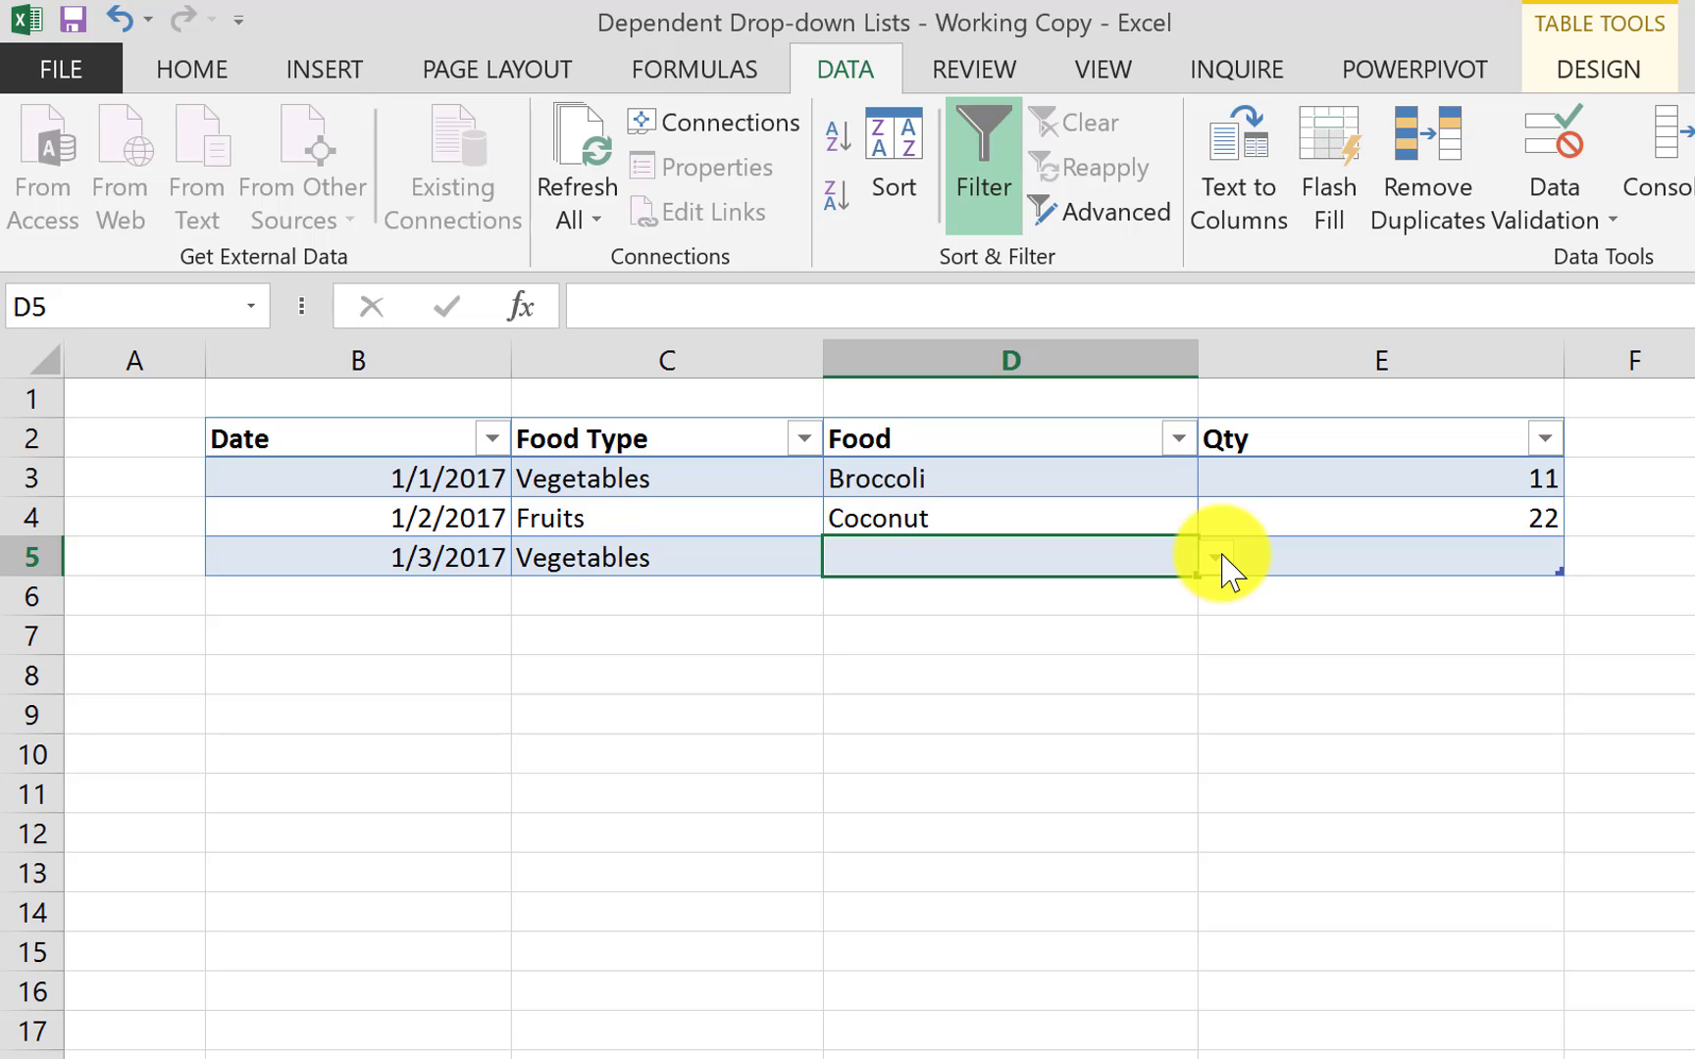
{"action": "left_click", "coordinate": [1218, 557]}
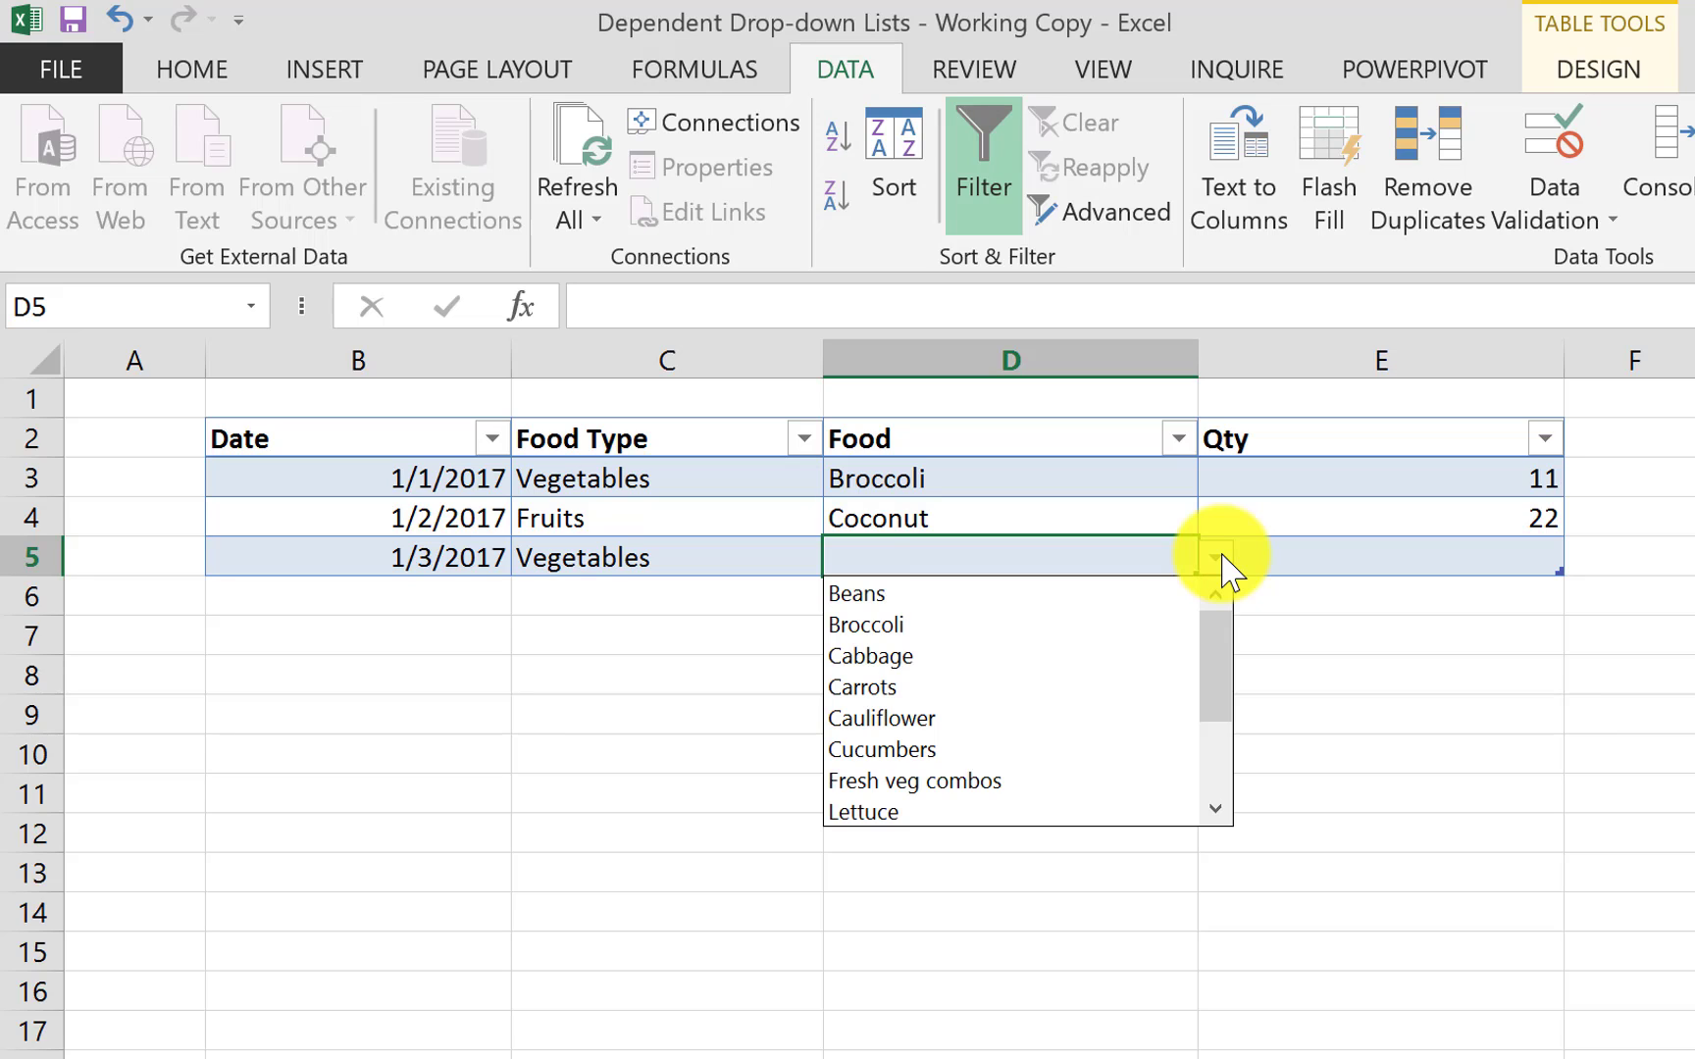
{"action": "left_click", "coordinate": [1114, 628]}
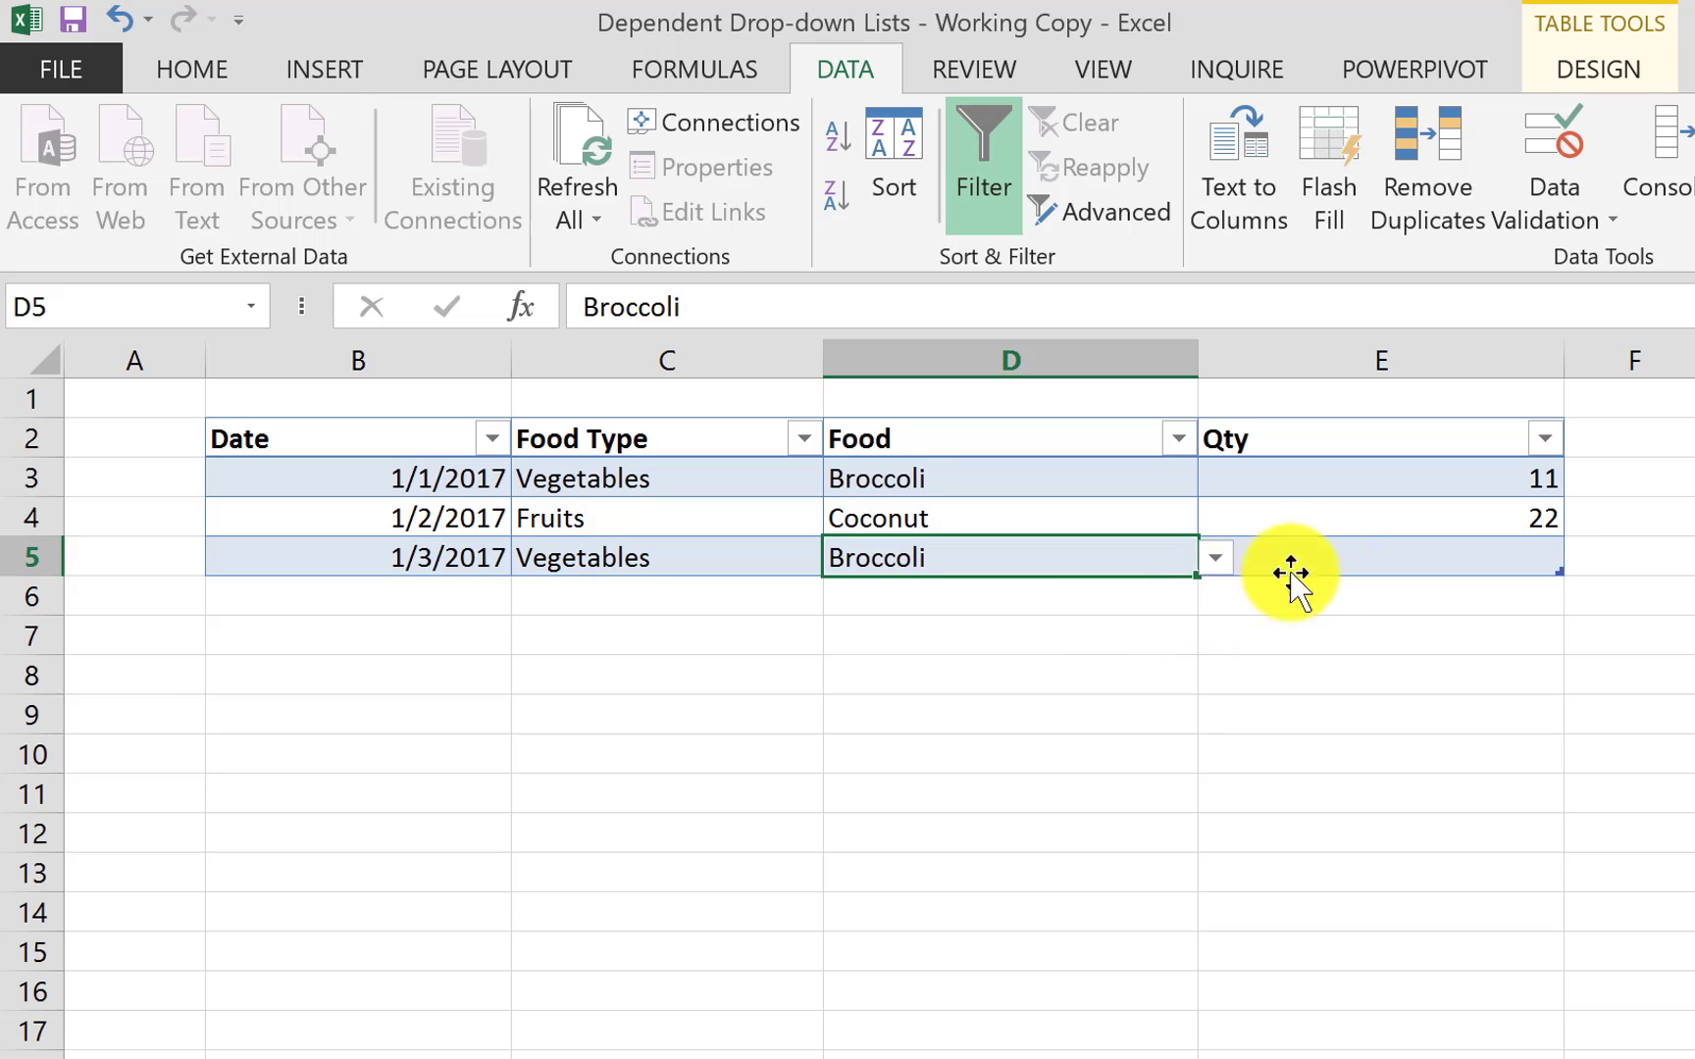
{"action": "left_click", "coordinate": [1321, 561]}
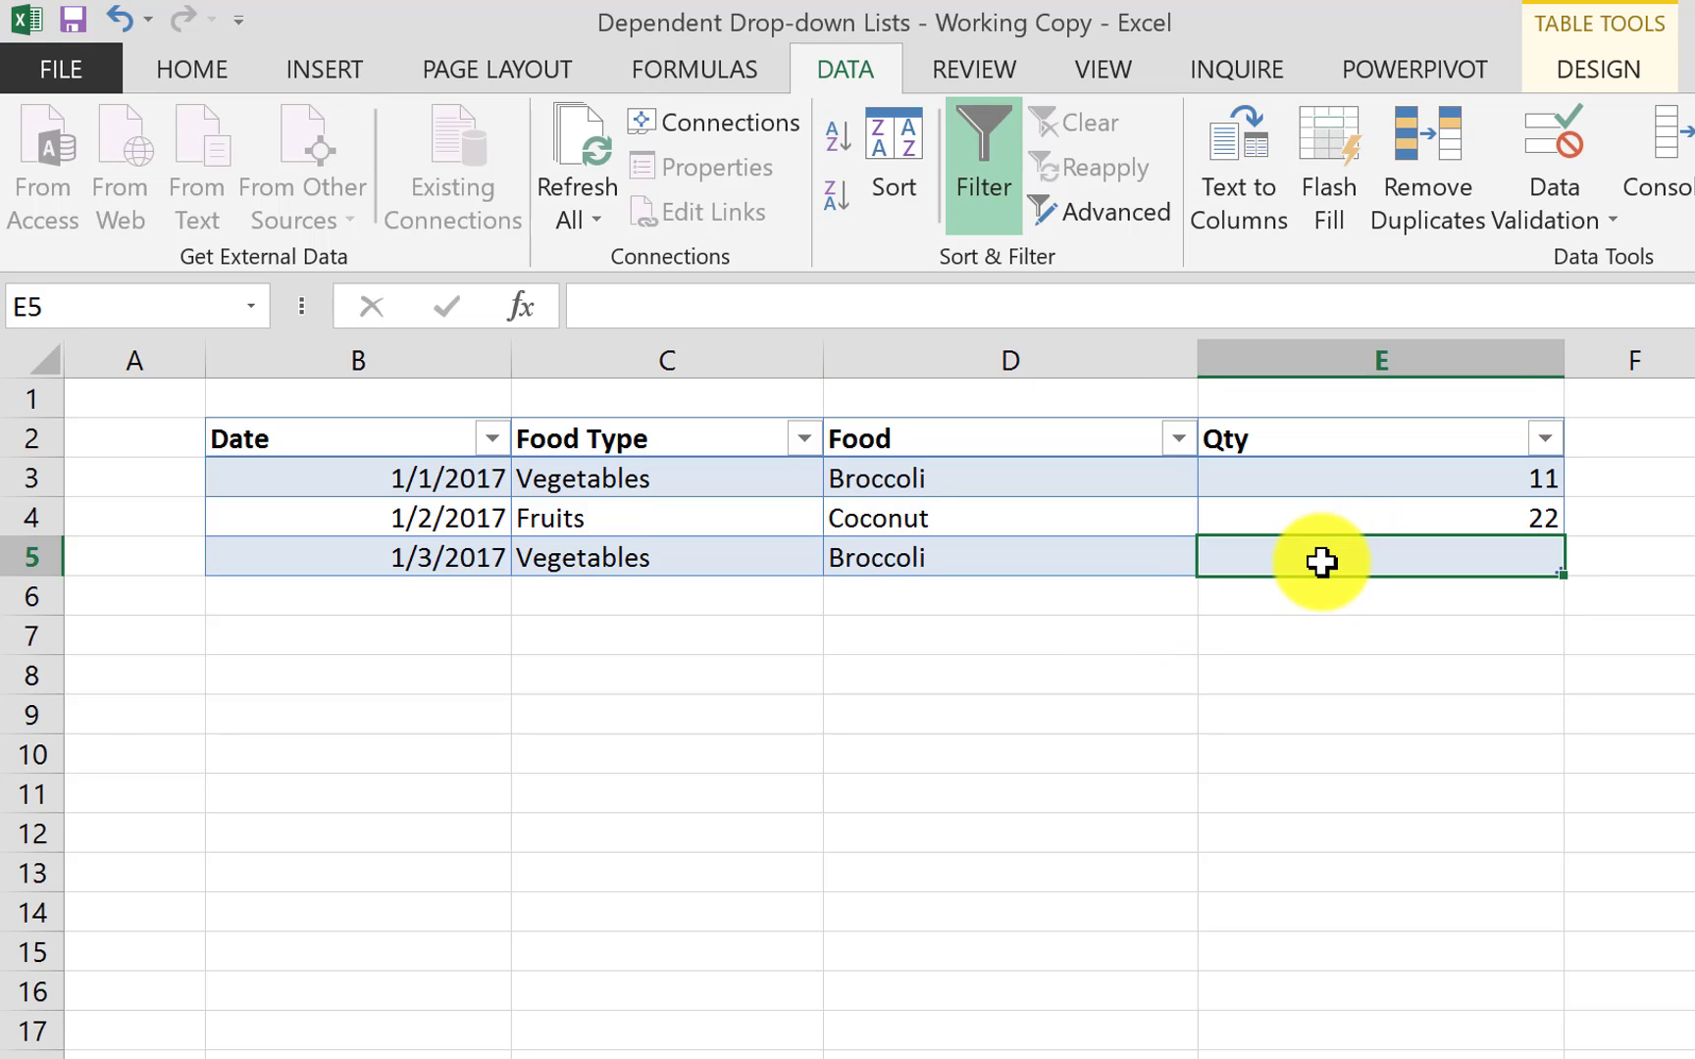